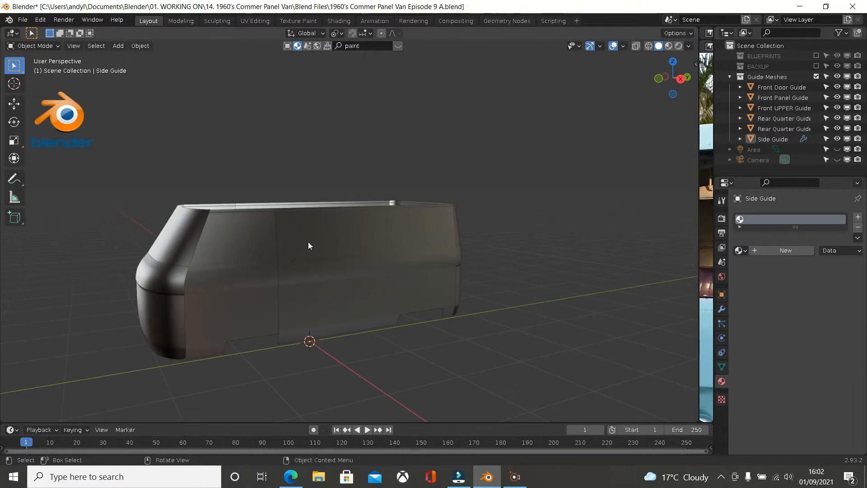
# Enlarge the reference image area over the 3D viewport and examine the van's roof in DSC_0374.JPG
pyautogui.moveTo(309, 245); pyautogui.dragTo(356, 210, button='middle')
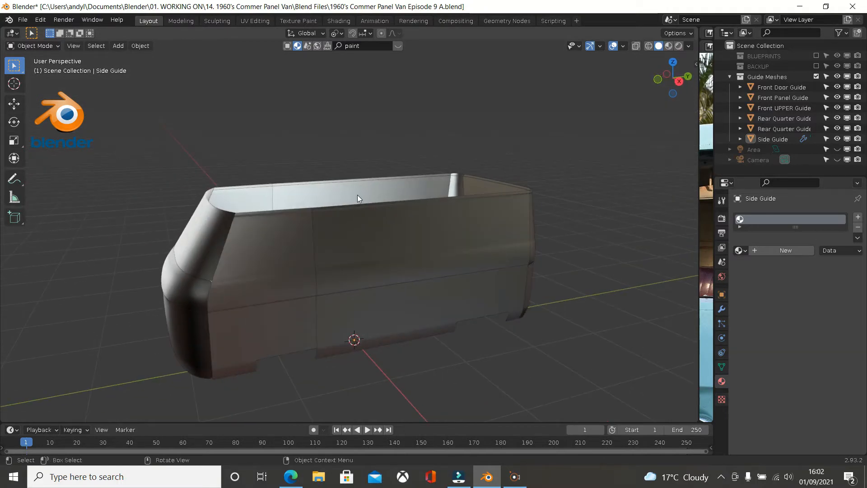
pyautogui.moveTo(389, 204); pyautogui.dragTo(405, 241, button='middle')
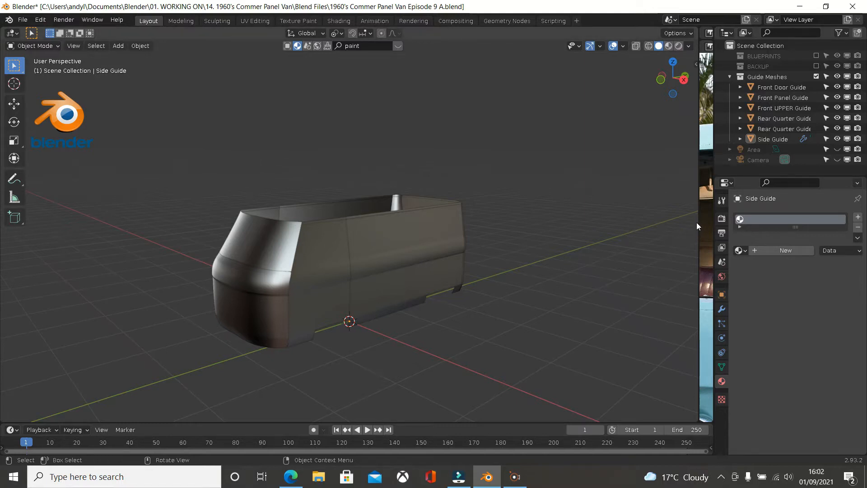
pyautogui.moveTo(697, 220); pyautogui.dragTo(117, 226)
pyautogui.scroll(-1, 478, 181)
pyautogui.scroll(1, 499, 176)
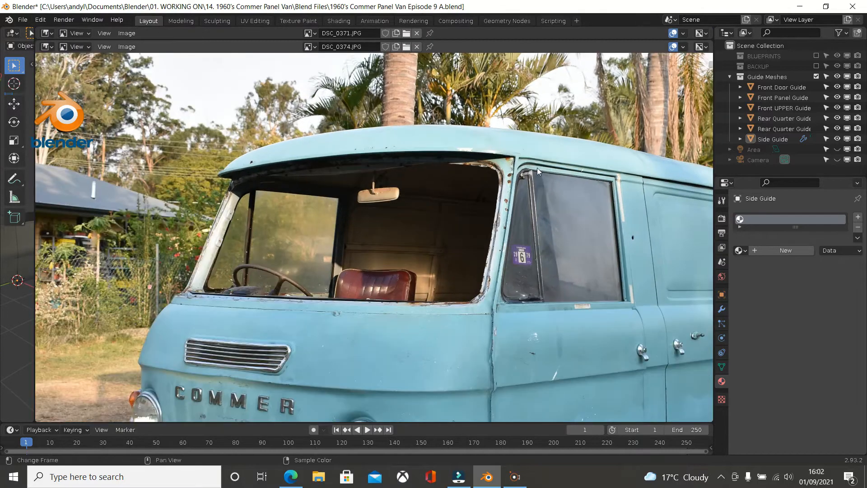
pyautogui.scroll(-1, 561, 157)
pyautogui.scroll(-1, 562, 155)
pyautogui.moveTo(562, 155); pyautogui.dragTo(434, 165, button='middle')
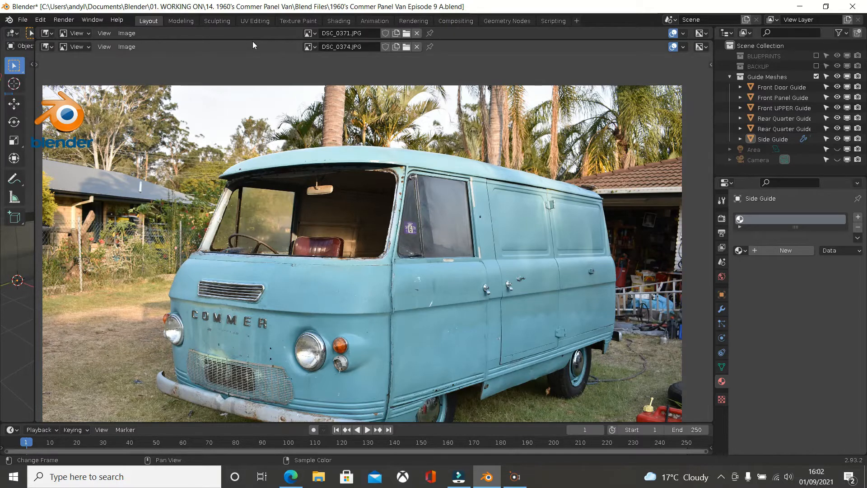
# Uncover the DSC_0371.JPG reference photo and examine the roof edge along the side and rear of the van
pyautogui.moveTo(253, 40); pyautogui.dragTo(235, 483)
pyautogui.scroll(2, 418, 245)
pyautogui.scroll(1, 377, 176)
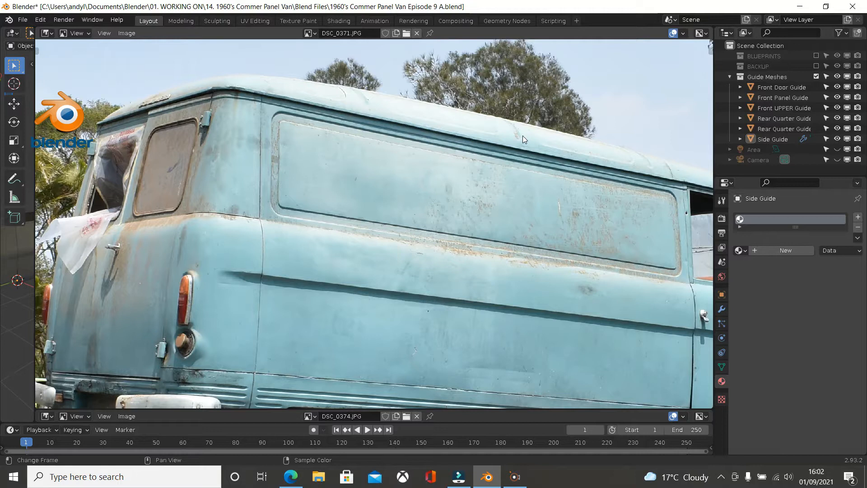
pyautogui.scroll(1, 521, 136)
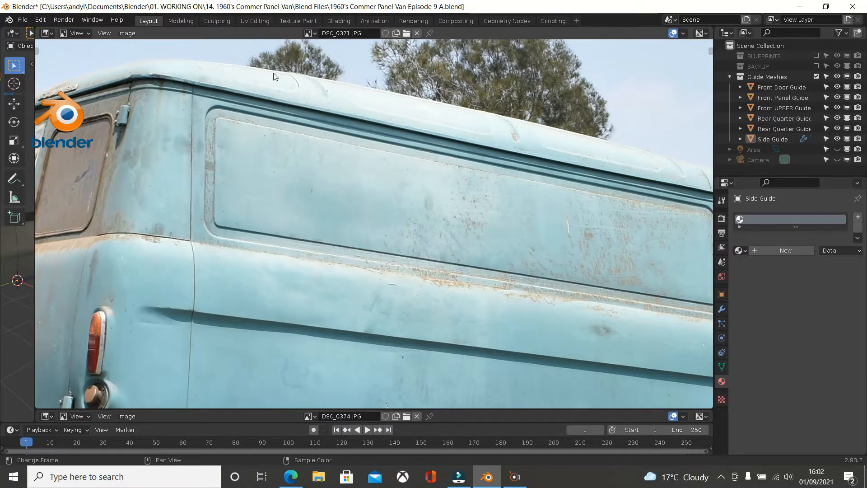
pyautogui.scroll(-1, 279, 81)
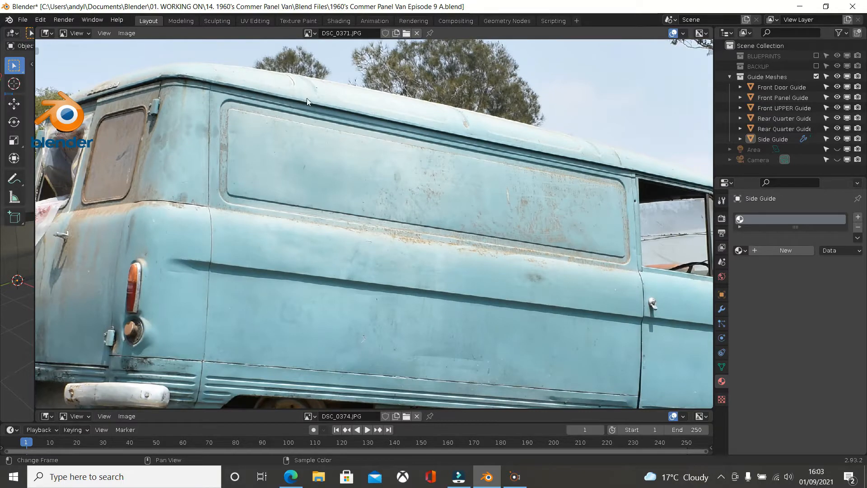
# Load DSC_0374.JPG into the upper image editor and examine the roof overhang above the windscreen
pyautogui.click(406, 34)
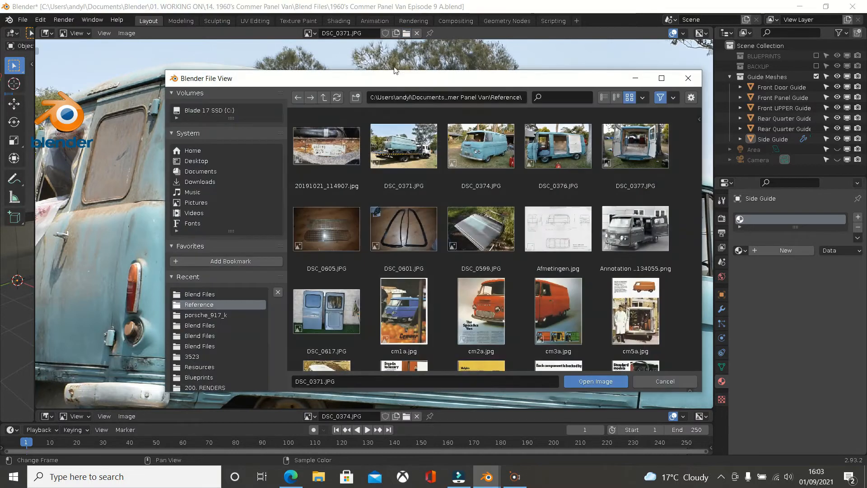
pyautogui.doubleClick(488, 151)
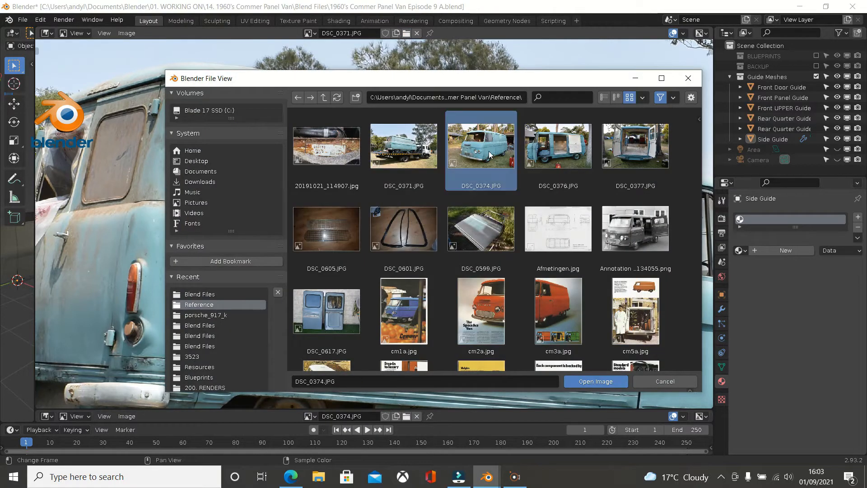
pyautogui.scroll(3, 488, 150)
pyautogui.moveTo(470, 153); pyautogui.dragTo(435, 333, button='middle')
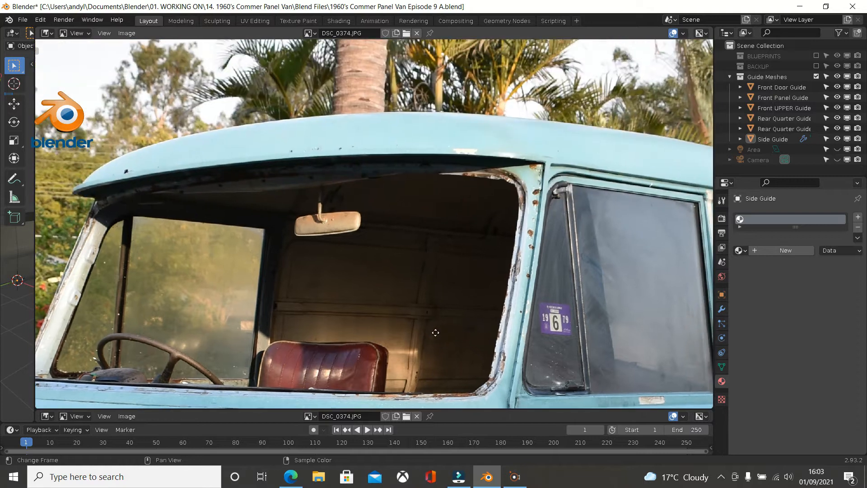
# Load DSC_0376.JPG into the upper image editor and examine the roofline above the front and side doors
pyautogui.click(406, 33)
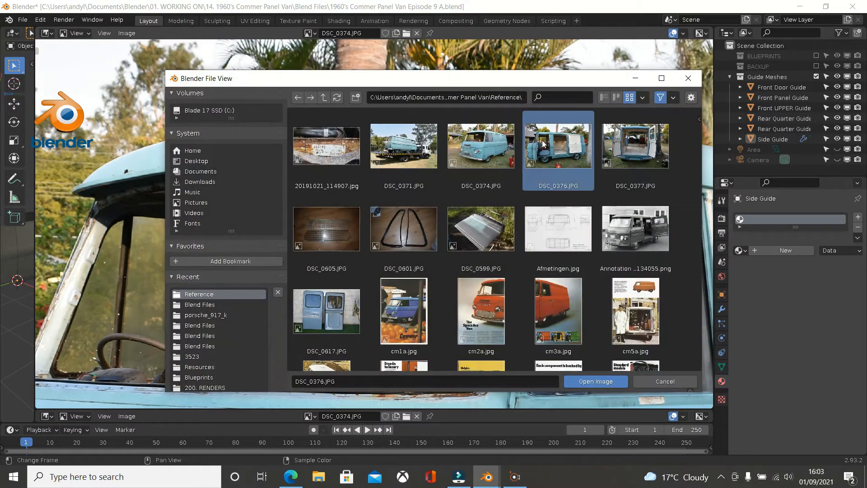
pyautogui.doubleClick(542, 141)
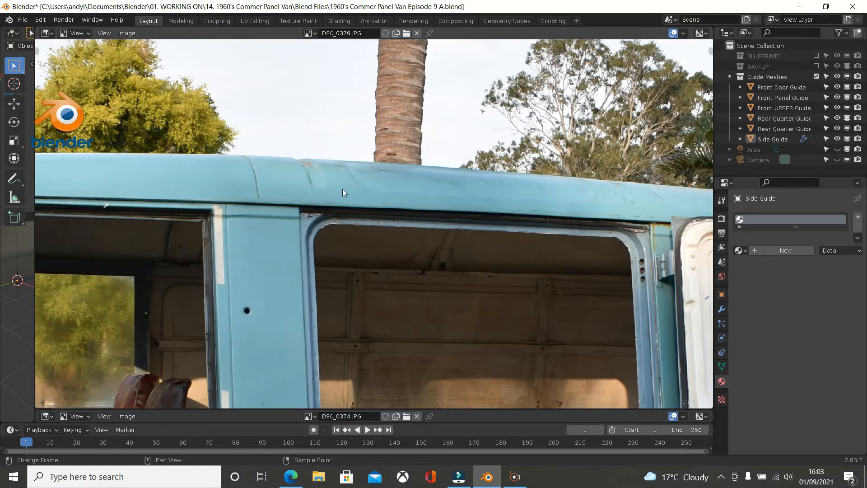
pyautogui.moveTo(277, 191); pyautogui.dragTo(570, 201, button='middle')
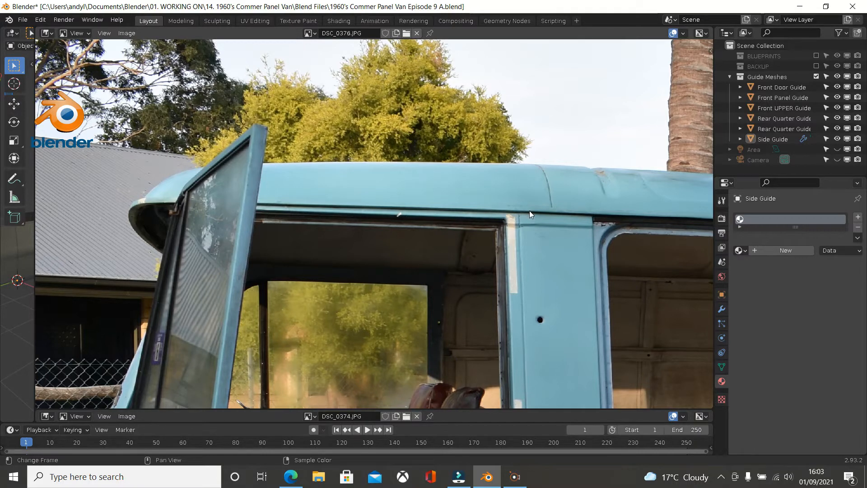
pyautogui.scroll(-2, 485, 213)
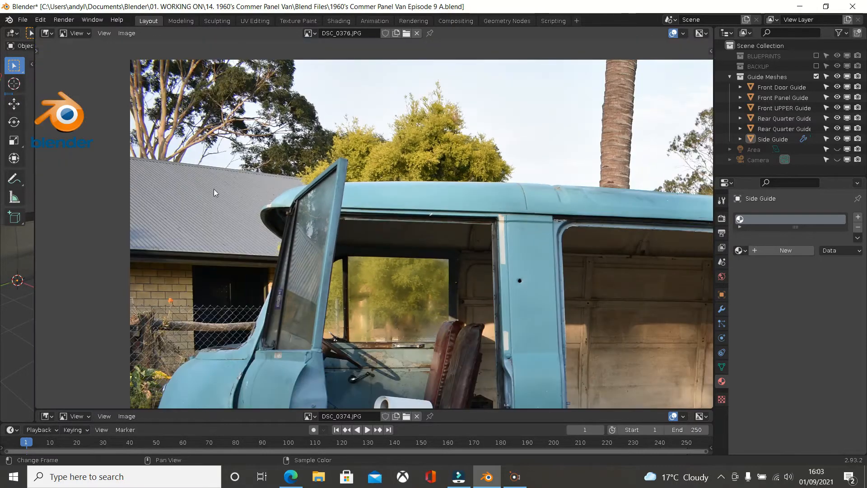
# Expand the 3D viewport back over the reference images and view the open-topped van body from the front
pyautogui.moveTo(36, 149); pyautogui.dragTo(819, 163)
pyautogui.moveTo(565, 182); pyautogui.dragTo(583, 191, button='middle')
pyautogui.moveTo(488, 202); pyautogui.dragTo(499, 131, button='middle')
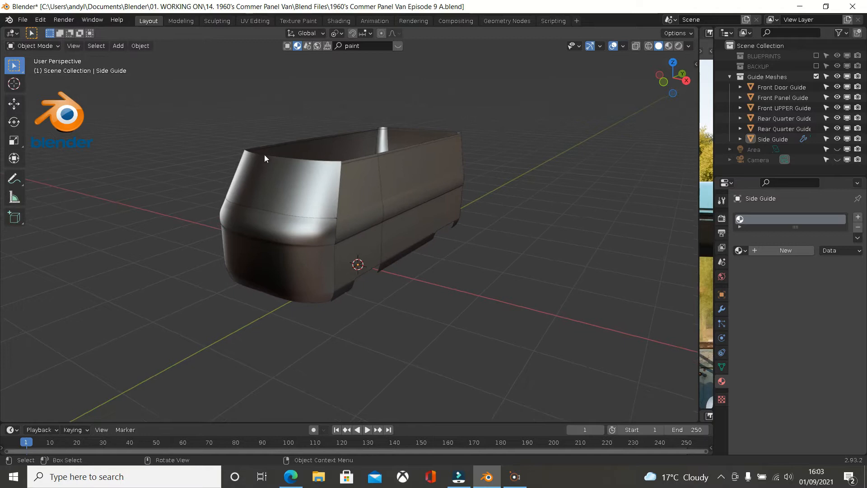
pyautogui.moveTo(311, 156); pyautogui.dragTo(327, 154, button='middle')
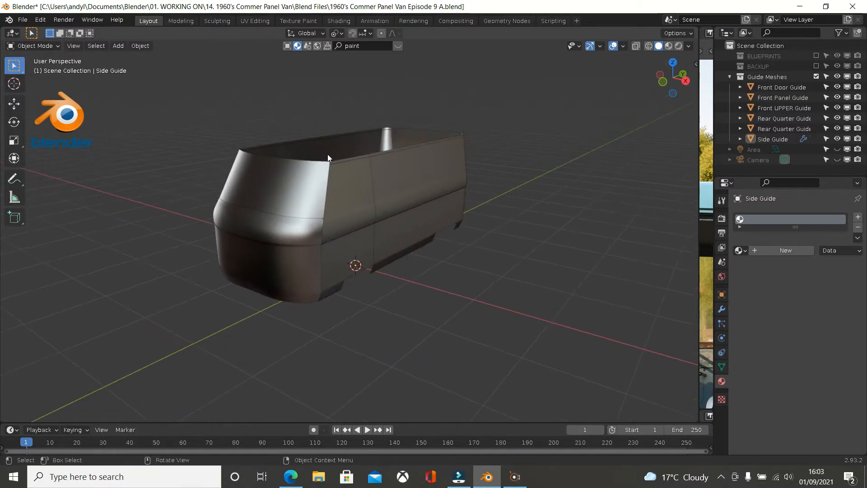
# Enable the BLUEPRINTS collection and view the van's roof from the right side in orthographic view
pyautogui.press('KP_3')
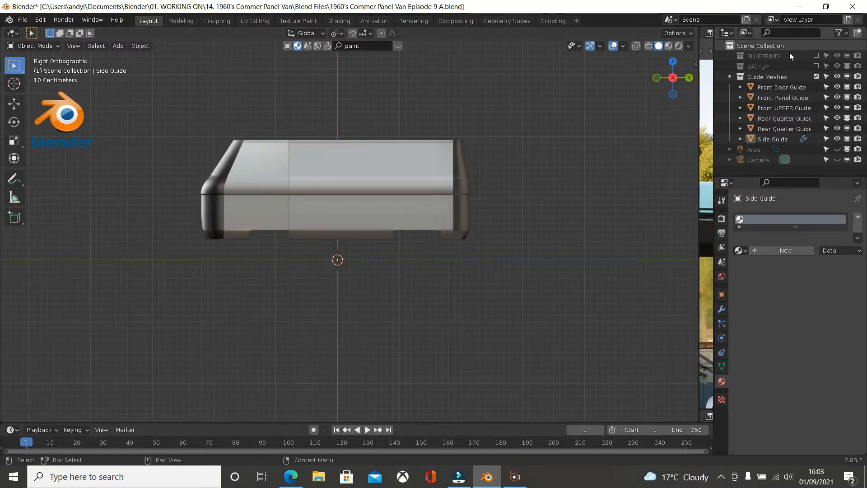
pyautogui.click(815, 56)
pyautogui.scroll(8, 270, 135)
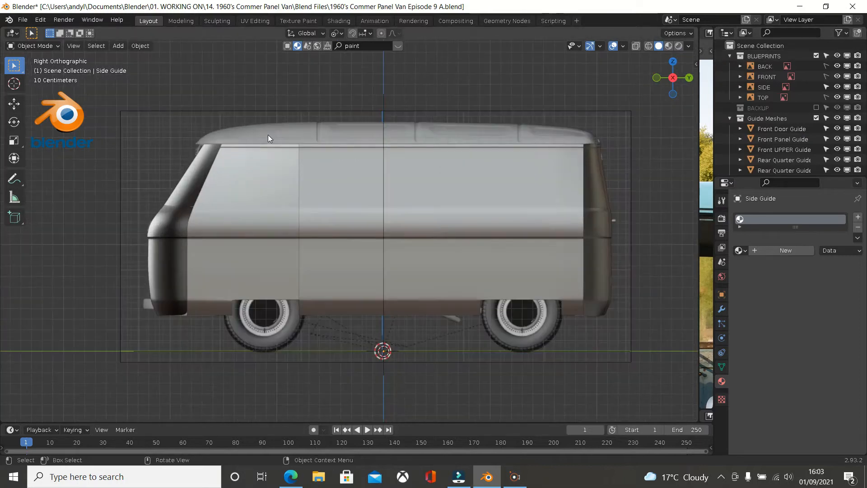
pyautogui.scroll(3, 230, 137)
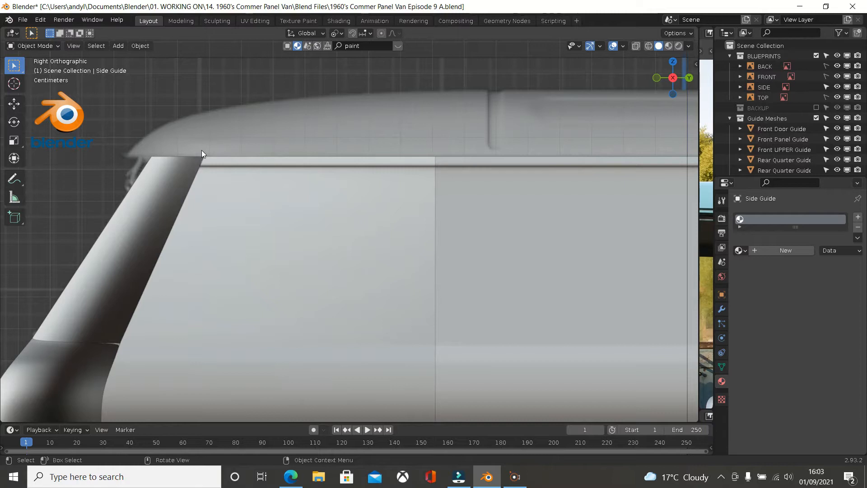
# Compare the guide meshes' upper edge with the blueprint roof in wireframe shading and return to solid shading
pyautogui.press('z')
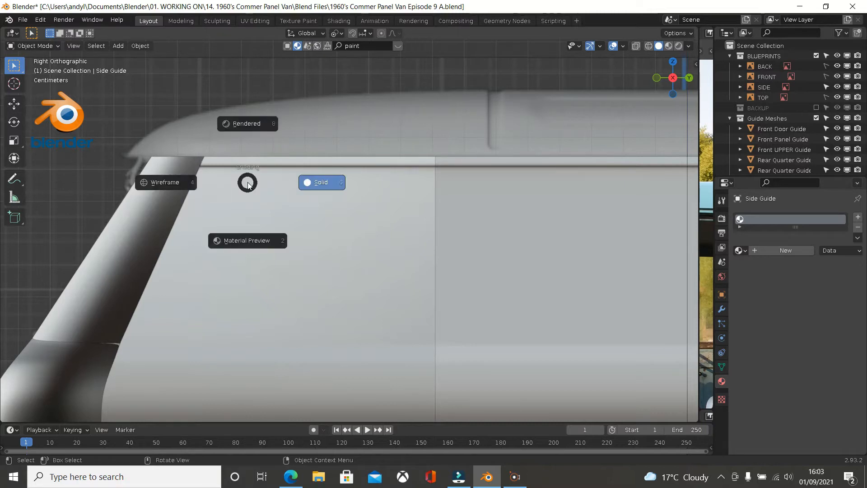
pyautogui.click(169, 182)
pyautogui.scroll(2, 188, 178)
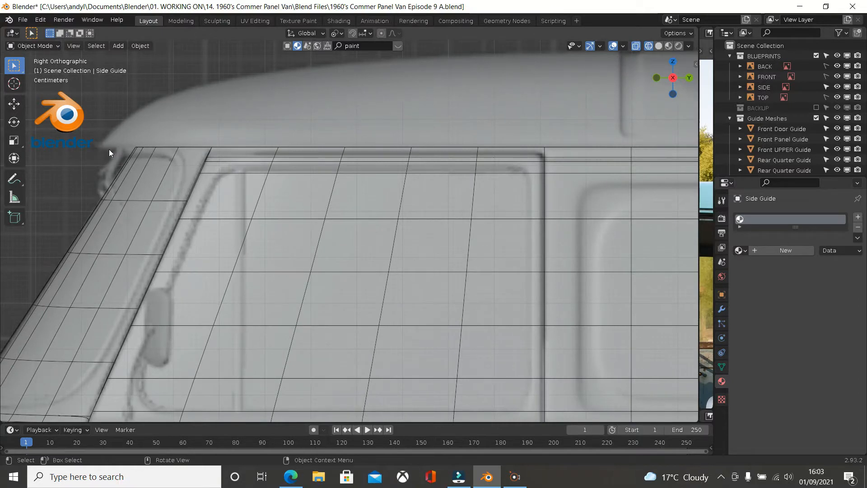
pyautogui.scroll(-2, 150, 159)
pyautogui.scroll(-5, 166, 176)
pyautogui.moveTo(167, 176); pyautogui.dragTo(207, 175, button='middle')
pyautogui.press('z')
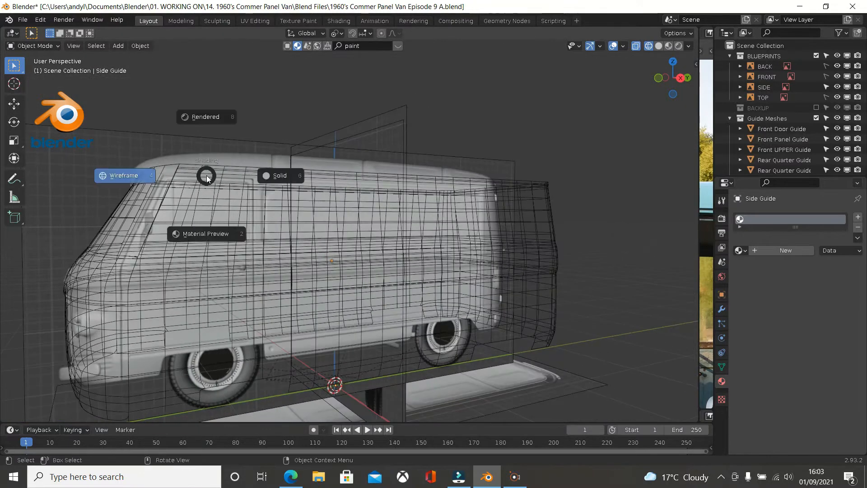
pyautogui.click(280, 176)
# Hide the Front UPPER Guide and Front Panel Guide meshes
pyautogui.click(132, 228)
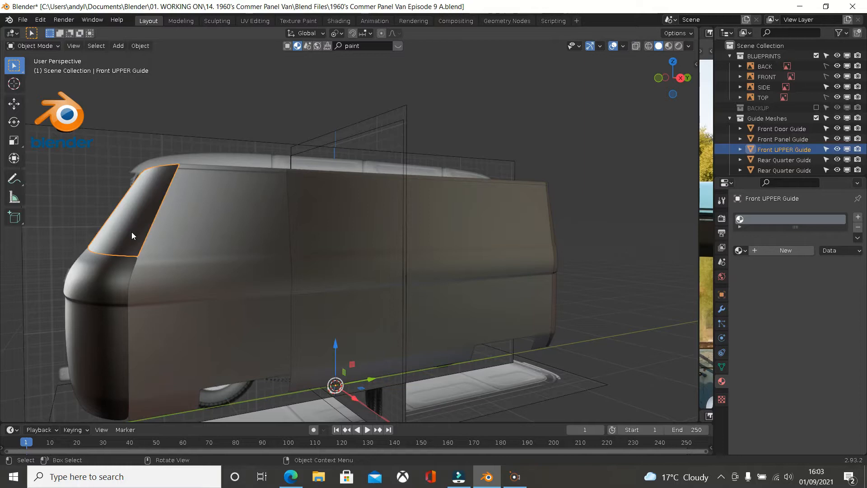
pyautogui.moveTo(202, 215); pyautogui.dragTo(225, 207, button='middle')
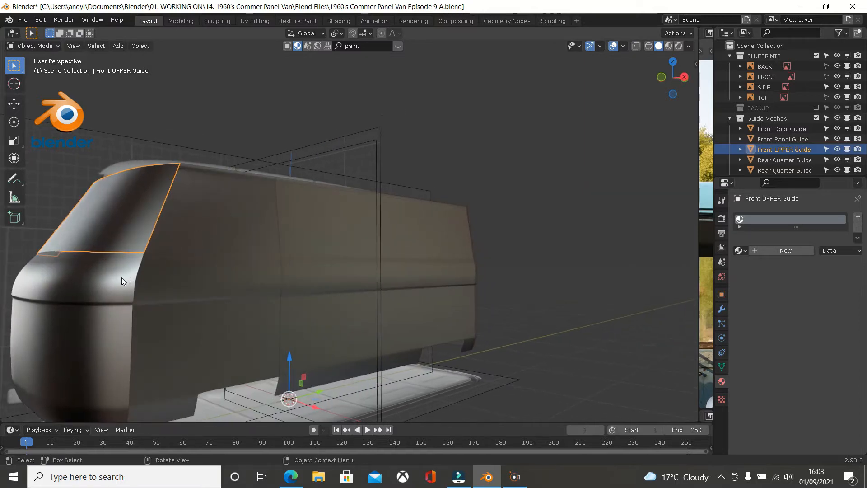
pyautogui.keyDown('shift'); pyautogui.click(110, 292); pyautogui.keyUp('shift')
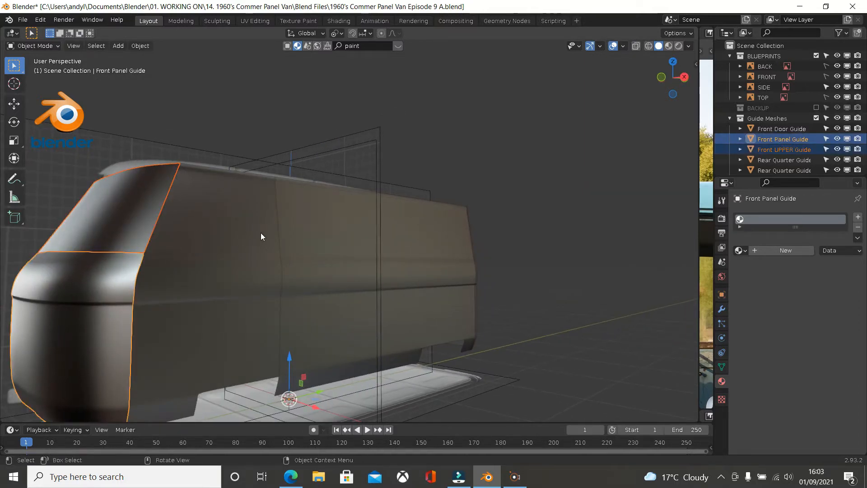
pyautogui.press('h')
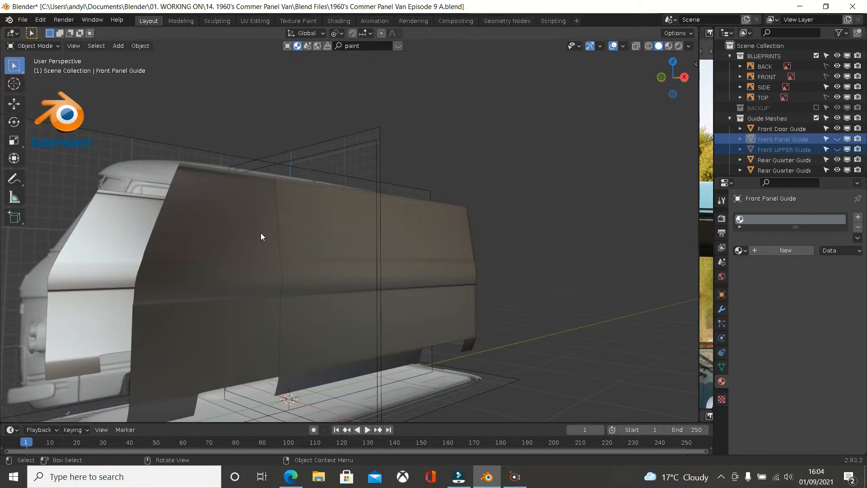
# Show the whole van in top orthographic view with wireframe shading
pyautogui.press('KP_7')
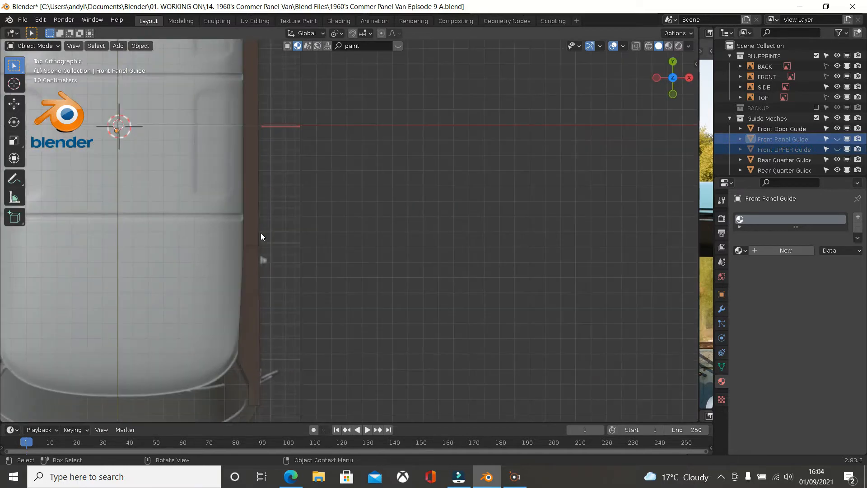
pyautogui.keyDown('shift'); pyautogui.moveTo(296, 224); pyautogui.dragTo(473, 313, button='middle'); pyautogui.keyUp('shift')
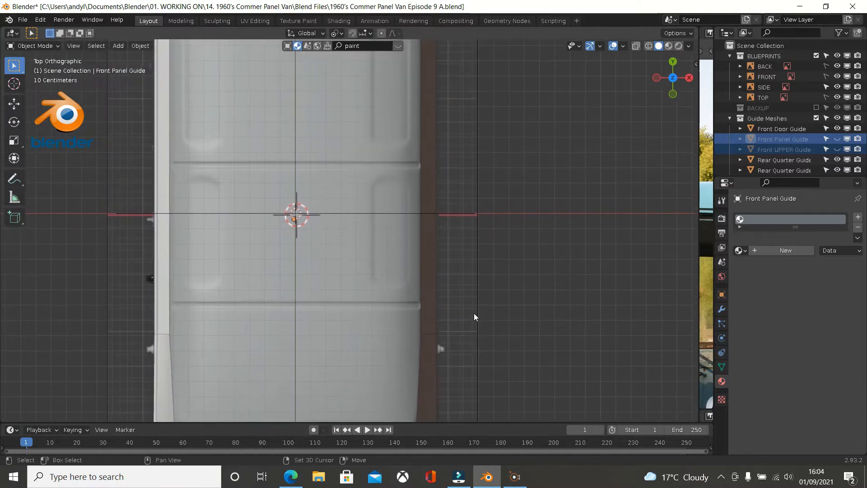
pyautogui.scroll(-4, 474, 302)
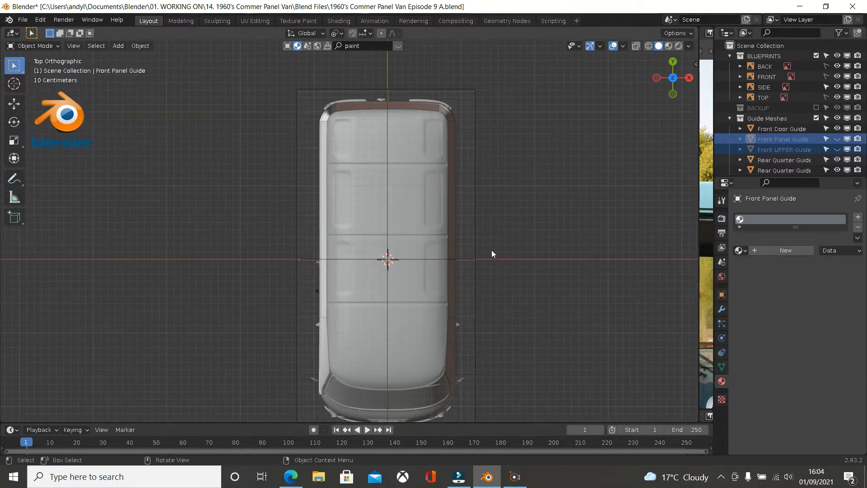
pyautogui.keyDown('shift'); pyautogui.moveTo(494, 240); pyautogui.dragTo(483, 197, button='middle'); pyautogui.keyUp('shift')
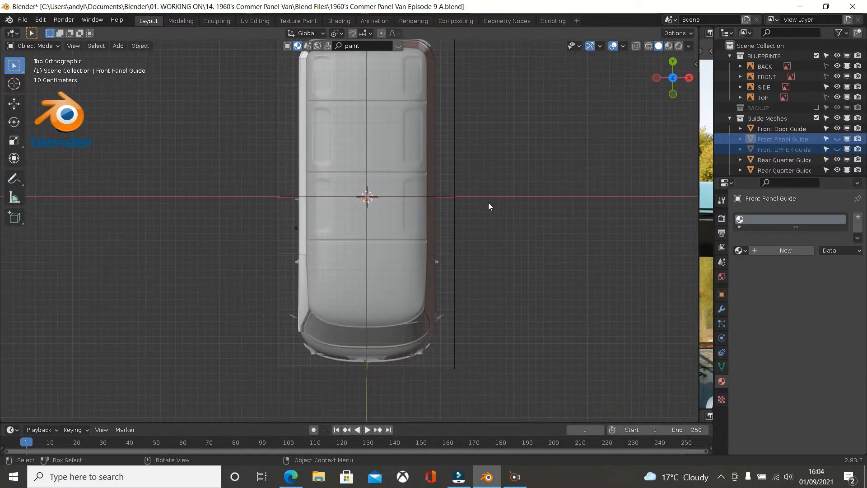
pyautogui.press('z')
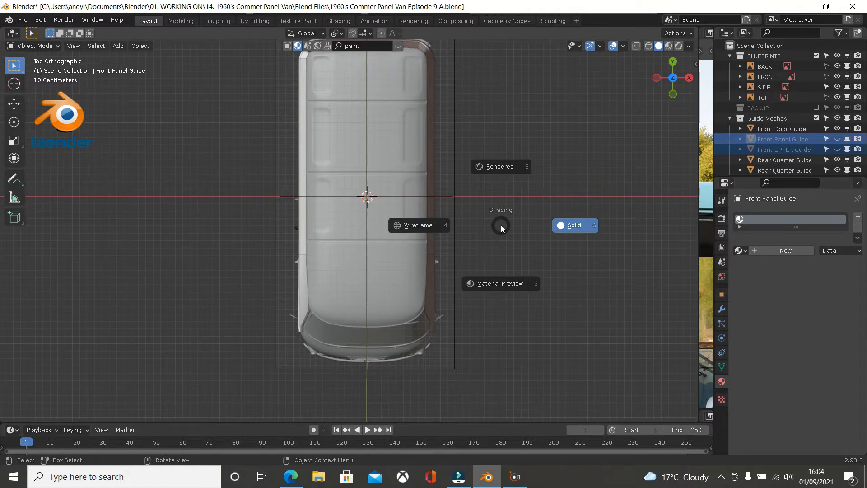
pyautogui.click(425, 225)
pyautogui.keyDown('shift'); pyautogui.moveTo(456, 219); pyautogui.dragTo(446, 252, button='middle'); pyautogui.keyUp('shift')
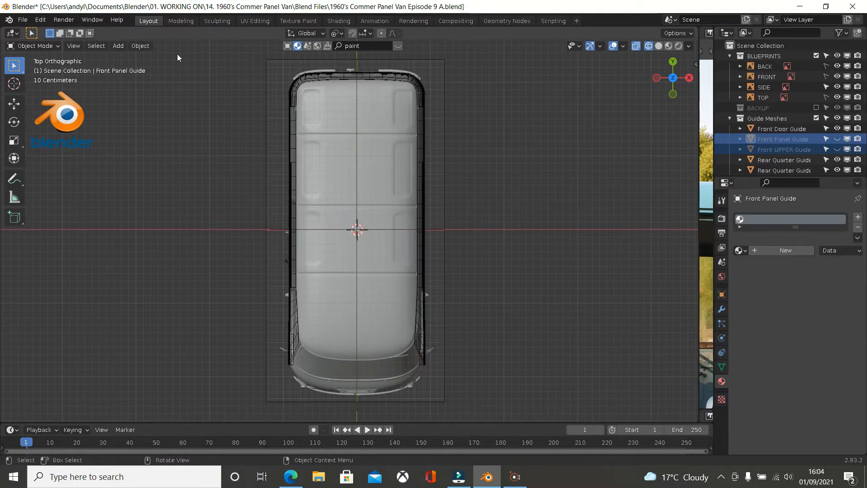
# Box-select all the visible guide meshes in the top view and inspect the selection in wireframe from an angle
pyautogui.press('b')
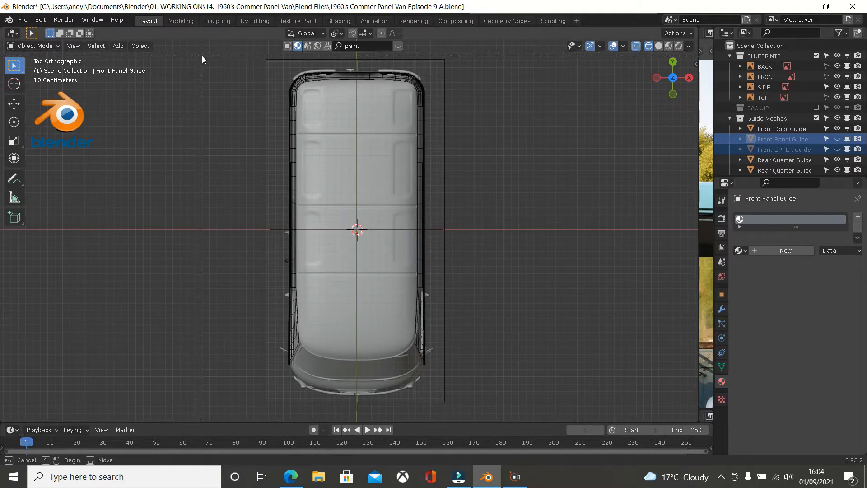
pyautogui.moveTo(202, 57); pyautogui.dragTo(589, 356)
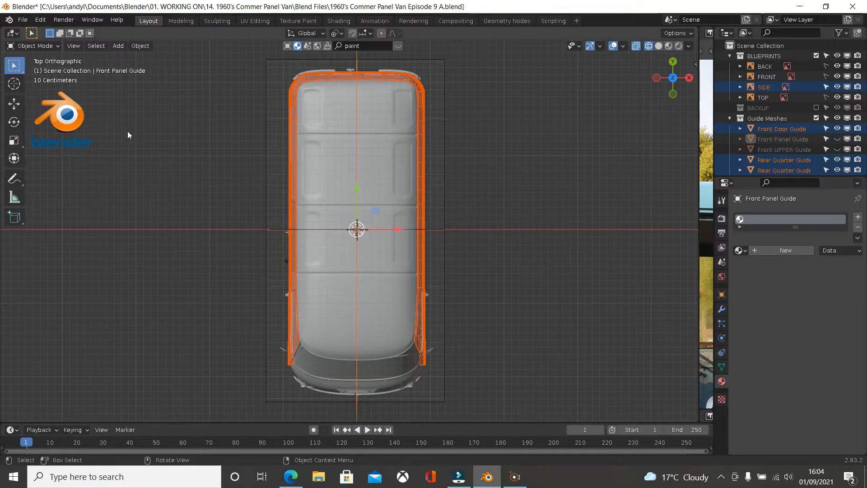
pyautogui.scroll(2, 463, 266)
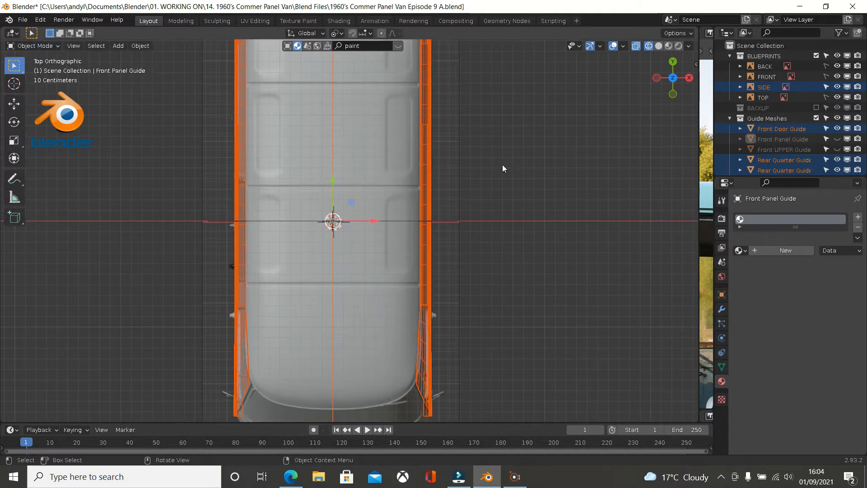
pyautogui.press('z')
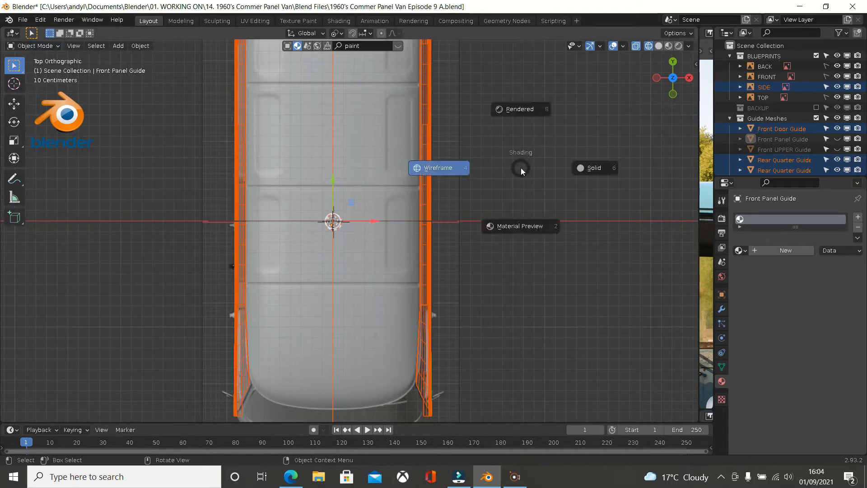
pyautogui.click(450, 169)
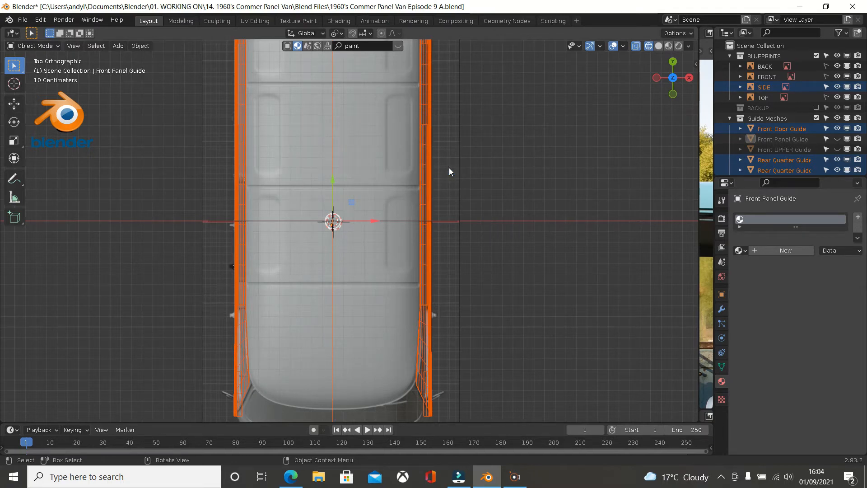
pyautogui.scroll(-3, 463, 168)
pyautogui.moveTo(465, 167); pyautogui.dragTo(413, 133, button='middle')
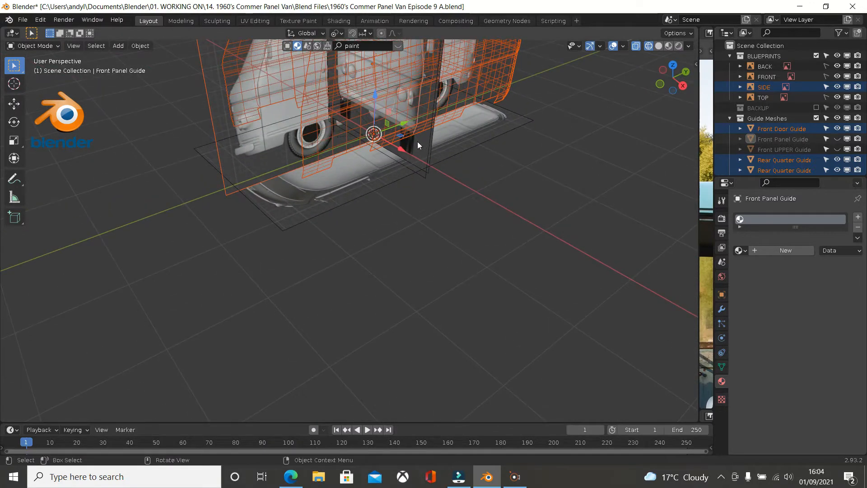
pyautogui.scroll(-3, 417, 142)
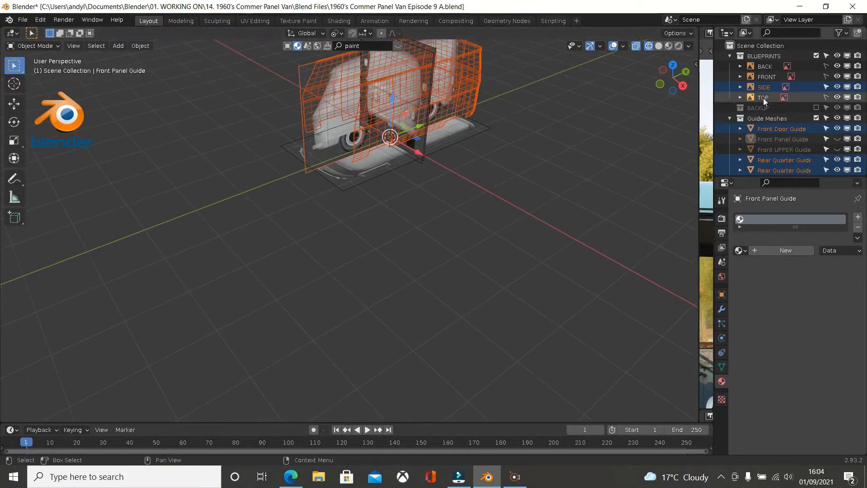
# Make the SIDE blueprint unselectable, disable the BLUEPRINTS collection and clear the selection
pyautogui.click(824, 86)
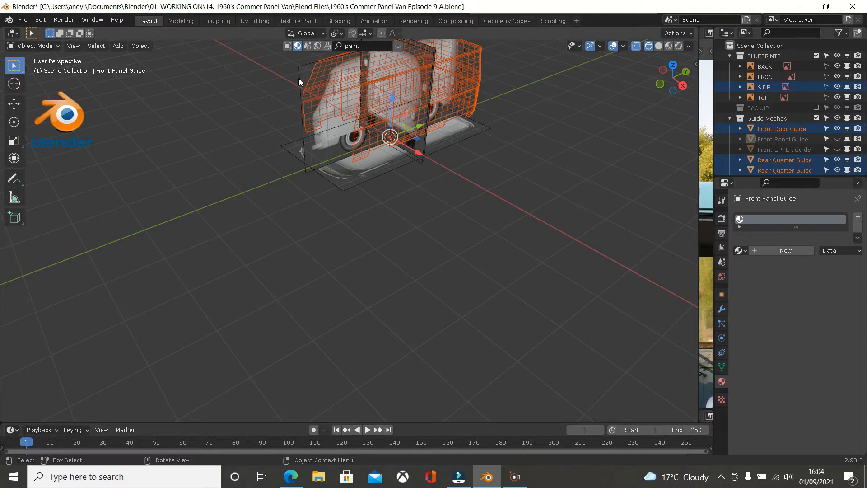
pyautogui.moveTo(299, 77); pyautogui.dragTo(307, 78, button='middle')
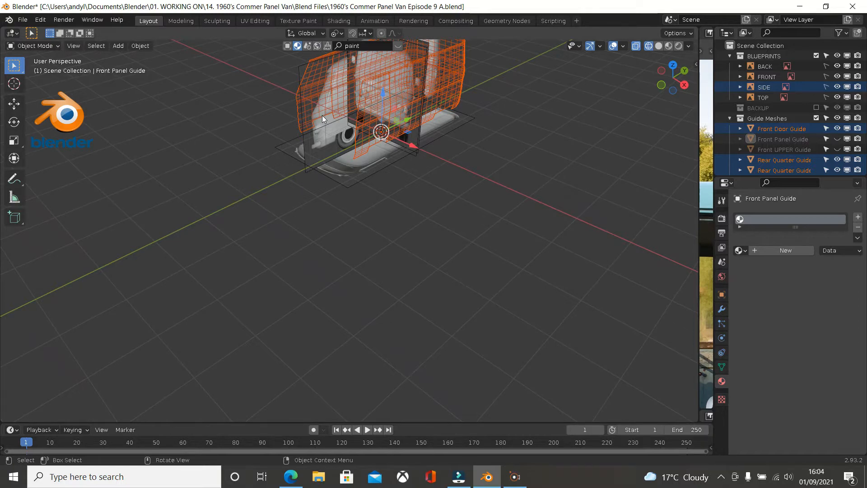
pyautogui.scroll(1, 321, 116)
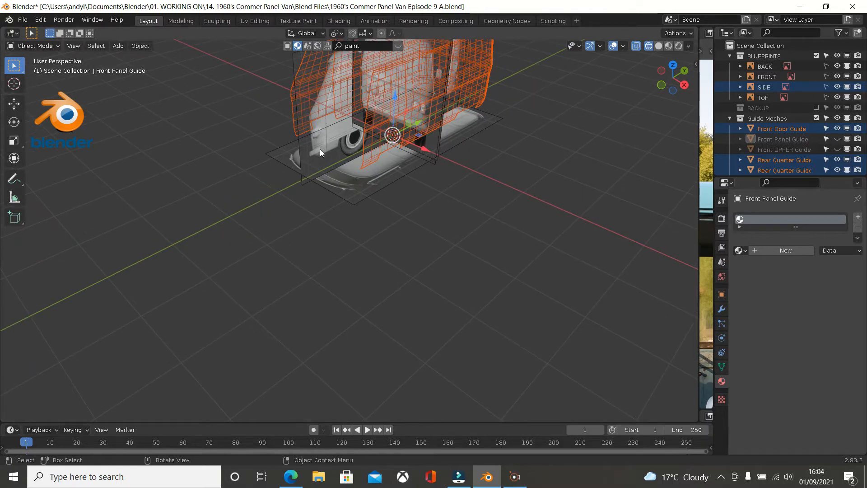
pyautogui.moveTo(320, 147); pyautogui.dragTo(367, 117, button='middle')
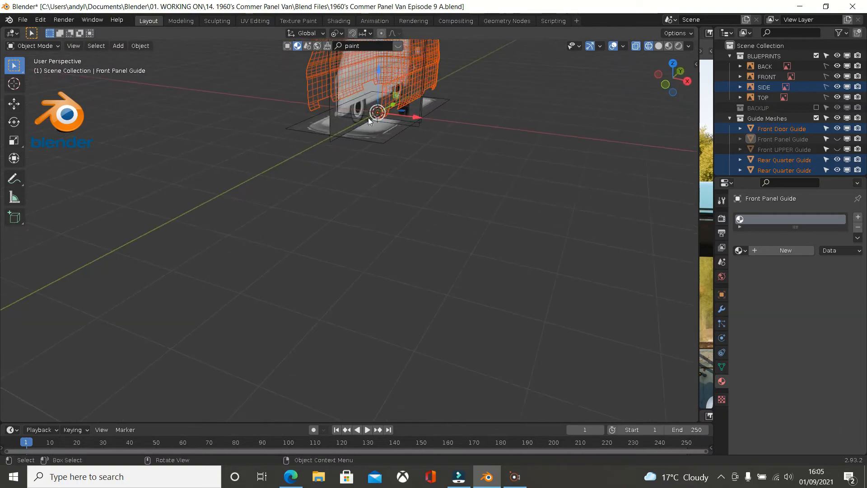
pyautogui.click(819, 54)
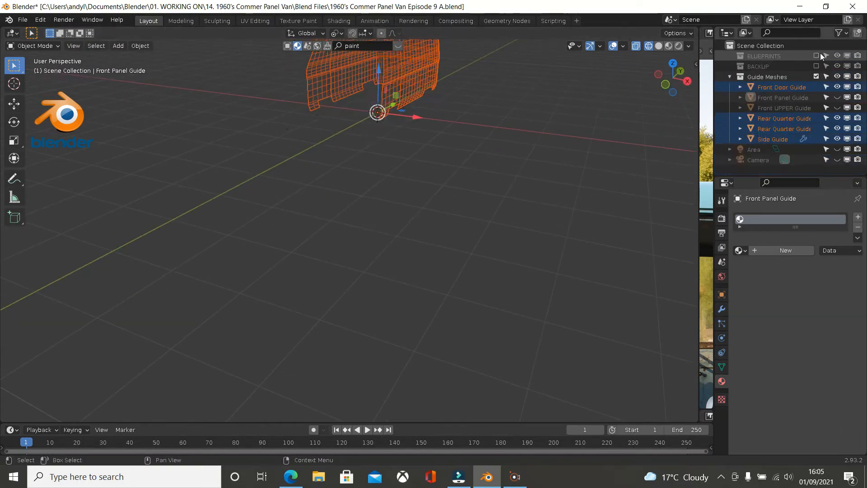
pyautogui.click(417, 169)
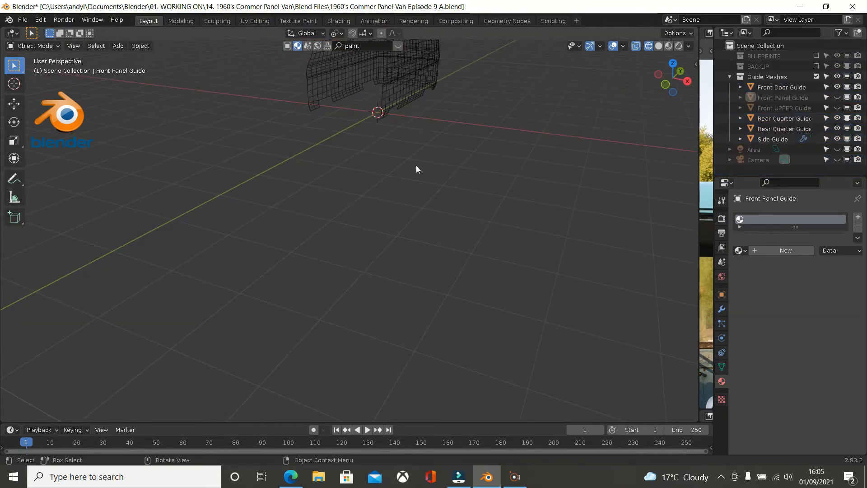
# Select the Side Guide, both Rear Quarter Guides and the Front Door Guide, and enter Edit Mode on them together
pyautogui.moveTo(415, 155); pyautogui.dragTo(297, 202, button='middle')
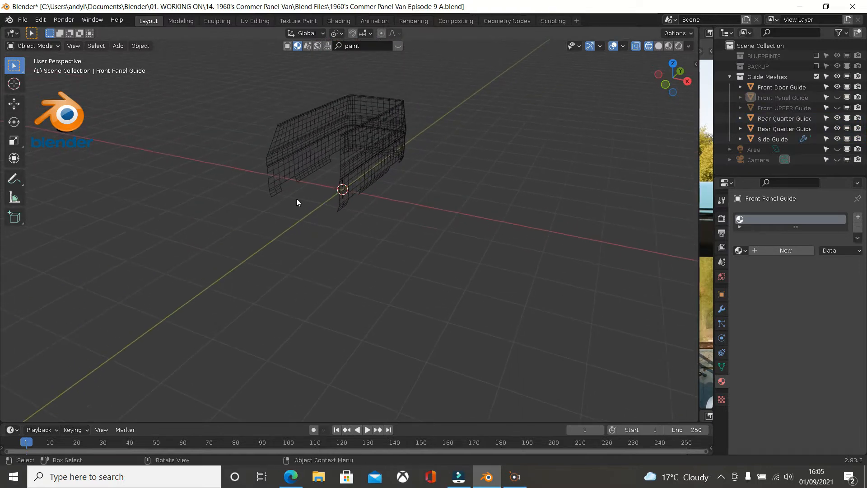
pyautogui.moveTo(243, 75); pyautogui.dragTo(613, 307)
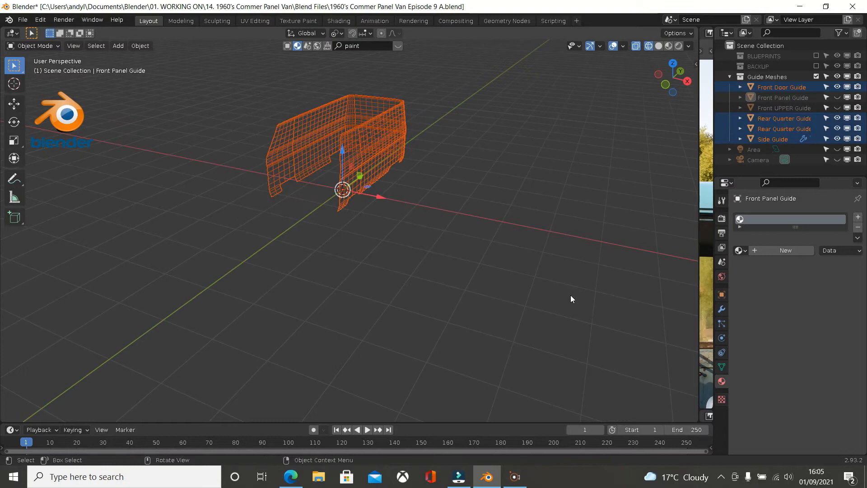
pyautogui.moveTo(455, 248); pyautogui.dragTo(540, 185, button='middle')
pyautogui.click(392, 175)
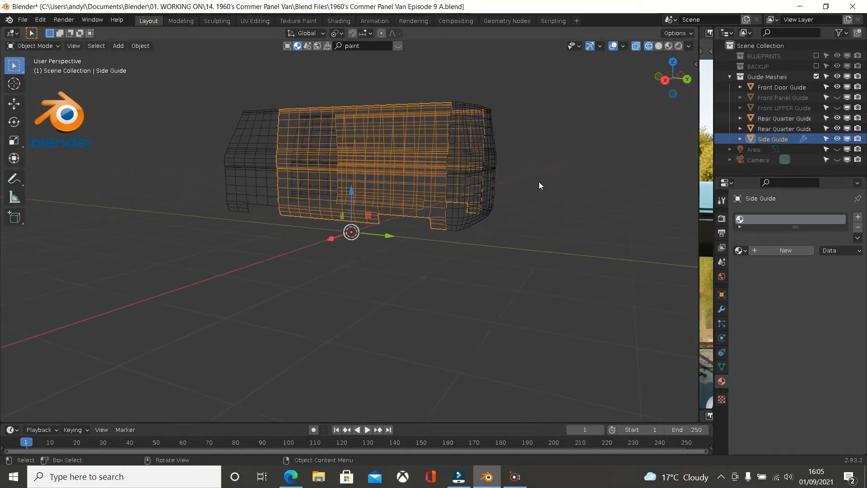
pyautogui.keyDown('shift'); pyautogui.click(465, 178); pyautogui.keyUp('shift')
pyautogui.keyDown('shift'); pyautogui.click(481, 180); pyautogui.keyUp('shift')
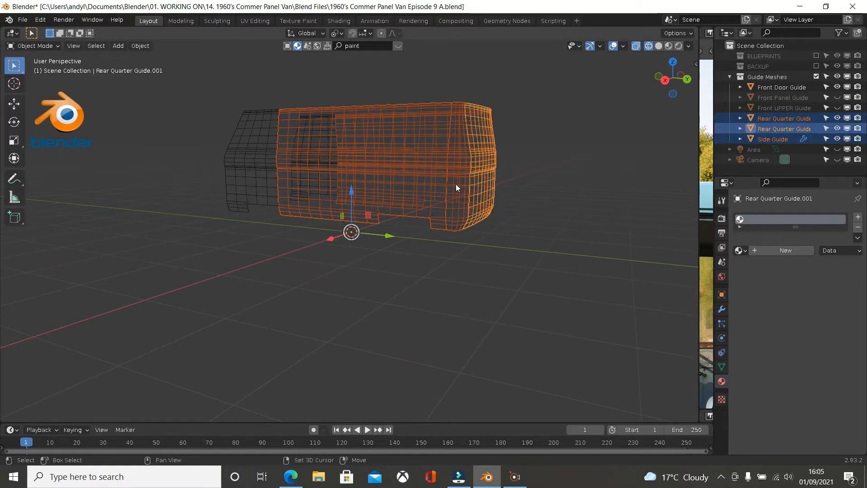
pyautogui.keyDown('shift'); pyautogui.click(259, 193); pyautogui.keyUp('shift')
pyautogui.moveTo(293, 189); pyautogui.dragTo(384, 221, button='middle')
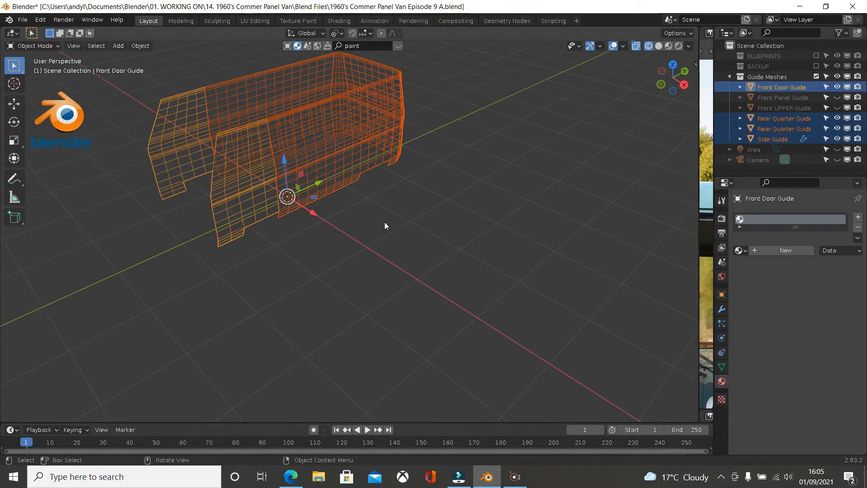
pyautogui.press('Tab')
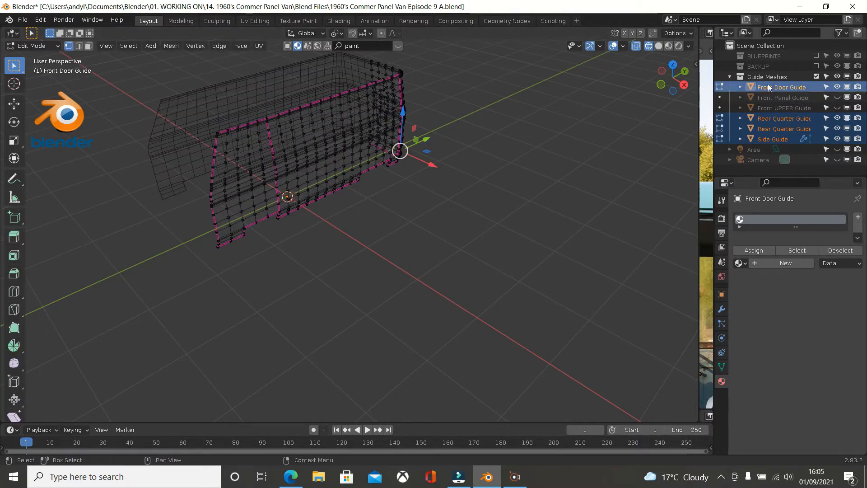
# Enable the BLUEPRINTS collection and view the van's upper edge in right orthographic view
pyautogui.click(817, 56)
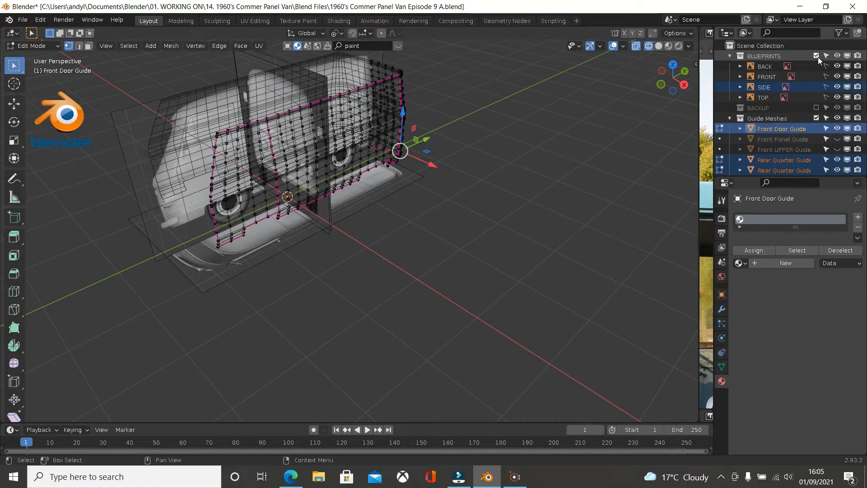
pyautogui.press('KP_7')
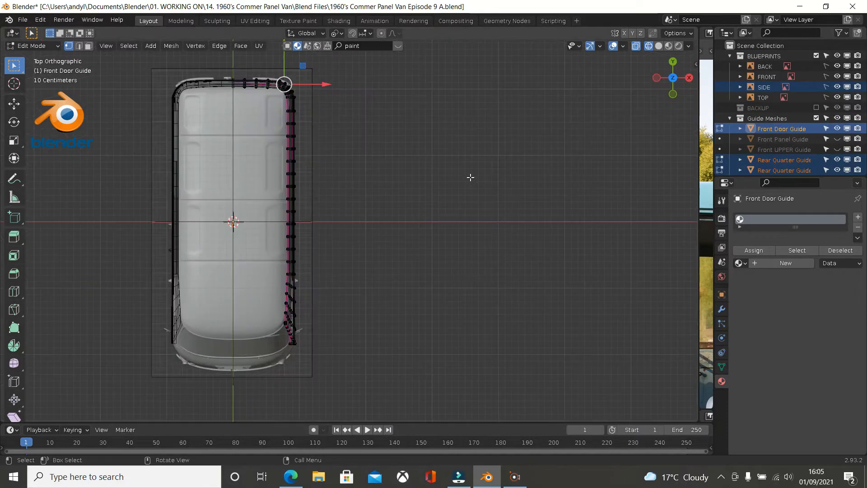
pyautogui.scroll(3, 470, 178)
pyautogui.scroll(-1, 377, 185)
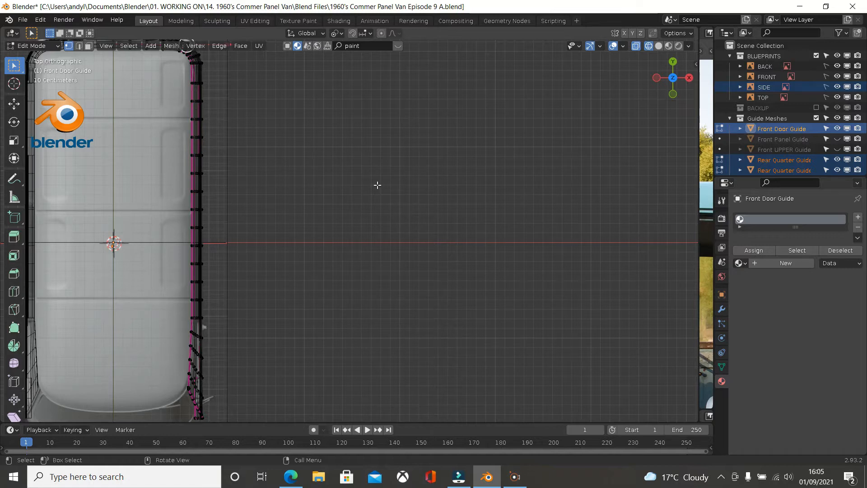
pyautogui.press('KP_3')
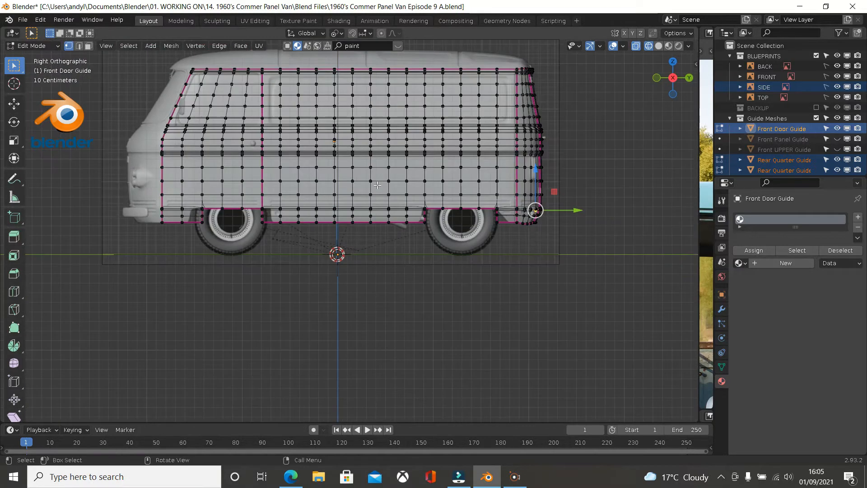
pyautogui.keyDown('shift'); pyautogui.moveTo(378, 158); pyautogui.dragTo(338, 274, button='middle'); pyautogui.keyUp('shift')
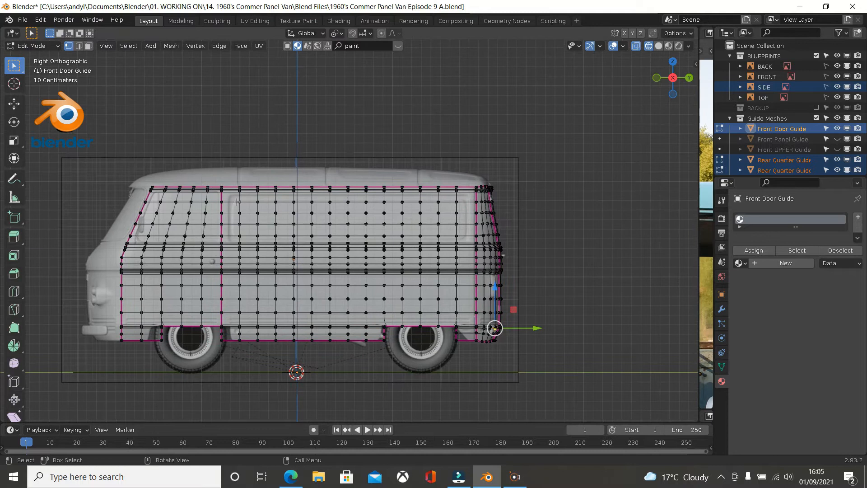
pyautogui.scroll(2, 196, 172)
pyautogui.scroll(2, 196, 171)
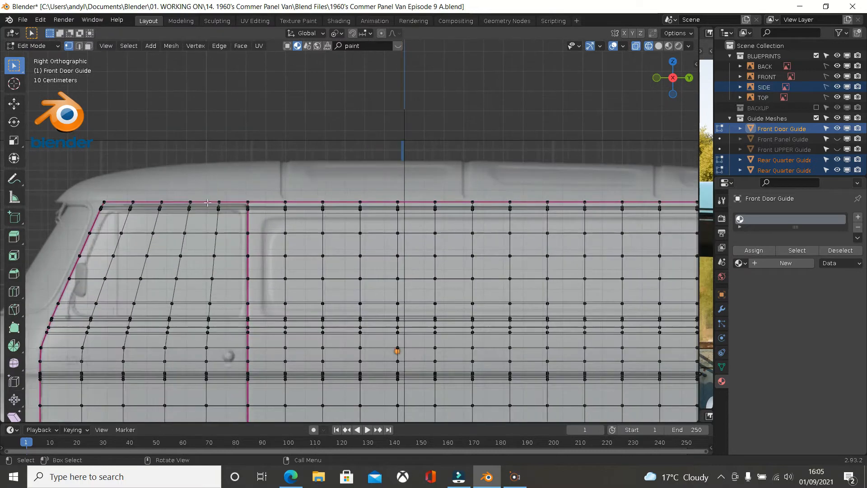
# Select the uppermost edge loops of the front door, side, rear quarter and back meshes as one continuous line
pyautogui.keyDown('alt'); pyautogui.click(207, 195); pyautogui.keyUp('alt')
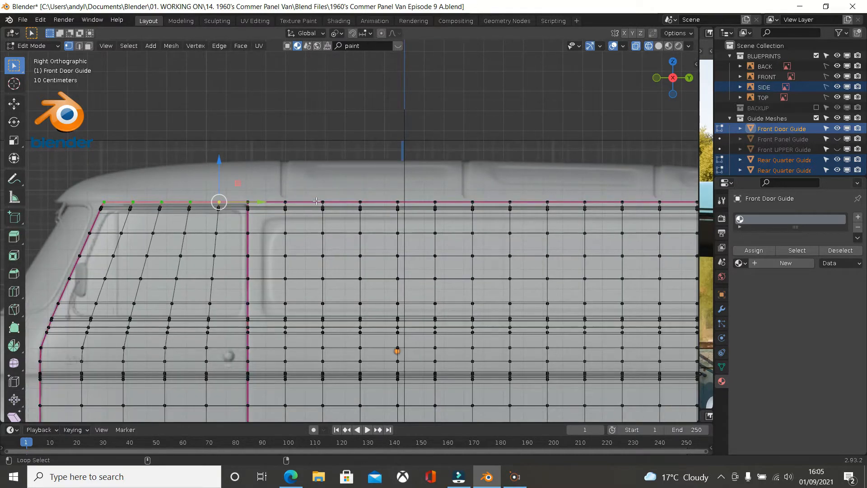
pyautogui.keyDown('alt'); pyautogui.keyDown('shift'); pyautogui.click(316, 200); pyautogui.keyUp('shift'); pyautogui.keyUp('alt')
pyautogui.scroll(-2, 343, 201)
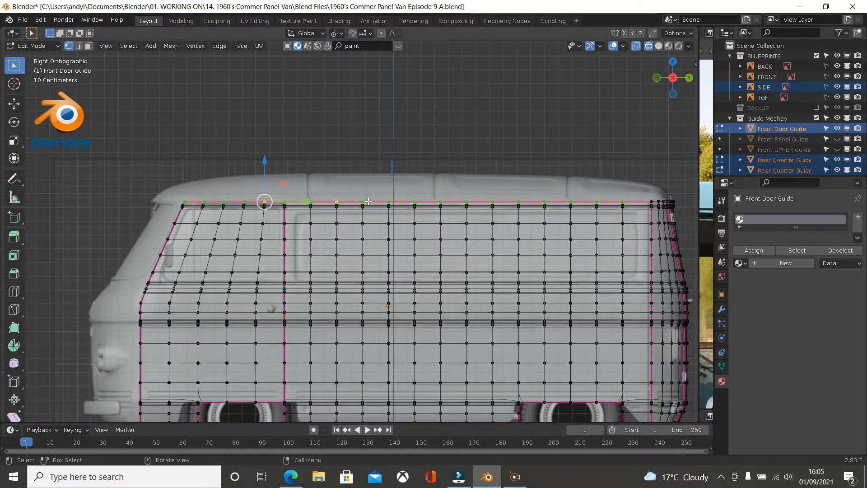
pyautogui.keyDown('shift'); pyautogui.moveTo(555, 202); pyautogui.dragTo(351, 301, button='middle'); pyautogui.keyUp('shift')
pyautogui.scroll(4, 499, 306)
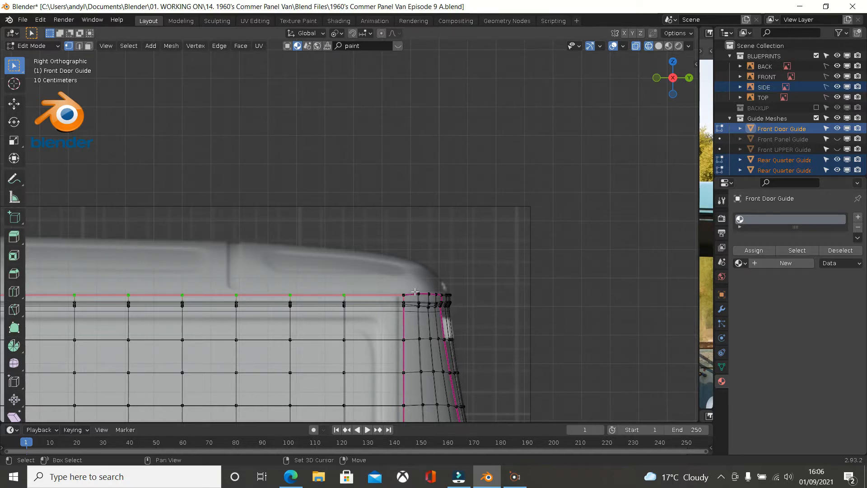
pyautogui.keyDown('alt'); pyautogui.click(413, 293); pyautogui.keyUp('alt')
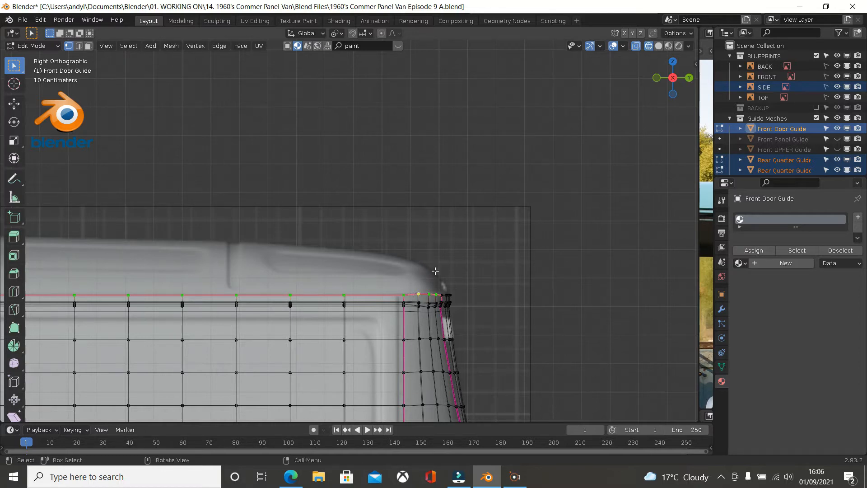
pyautogui.press('ctrl+KP_1')
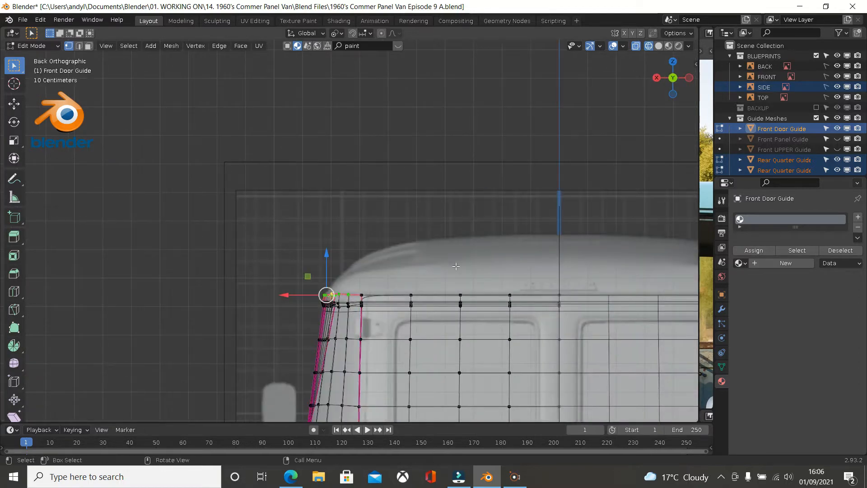
pyautogui.keyDown('shift'); pyautogui.moveTo(410, 321); pyautogui.dragTo(404, 328, button='middle'); pyautogui.keyUp('shift')
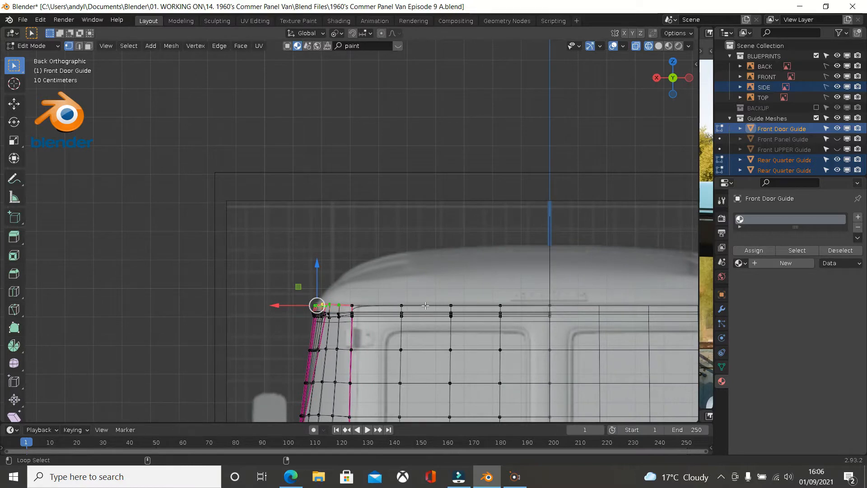
pyautogui.keyDown('alt'); pyautogui.click(425, 304); pyautogui.keyUp('alt')
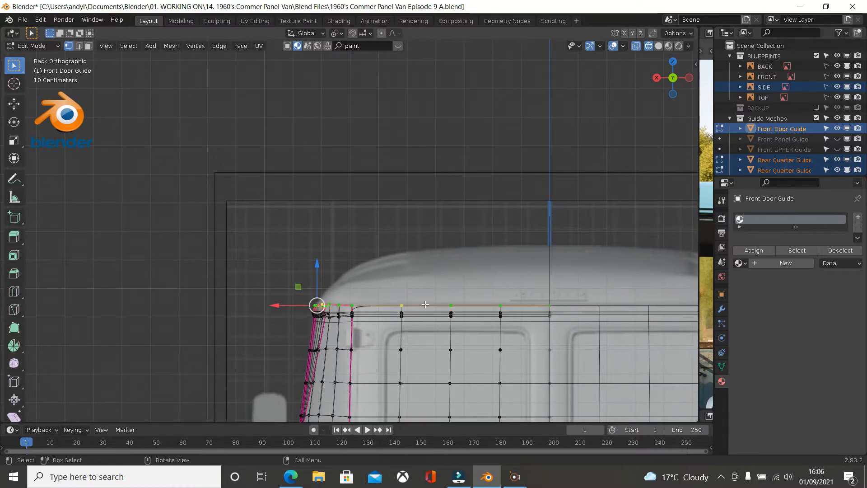
# Duplicate the selected upper edge loops in place
pyautogui.scroll(-2, 425, 305)
pyautogui.moveTo(426, 305); pyautogui.dragTo(474, 301, button='middle')
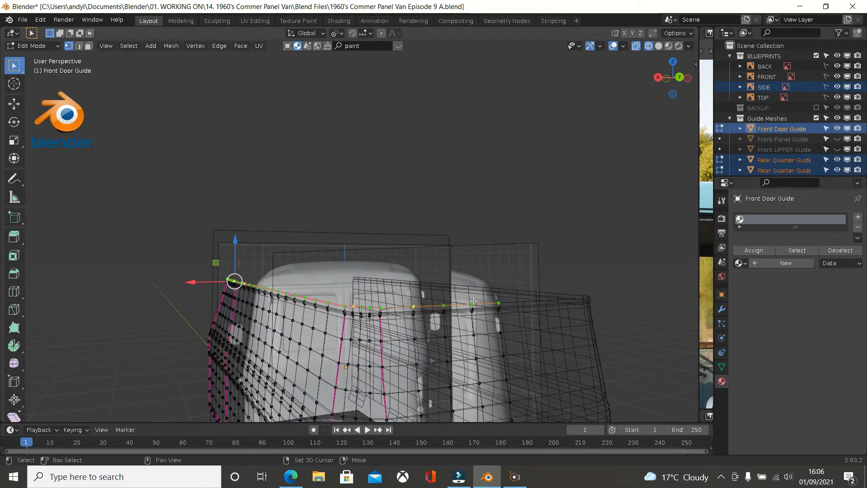
pyautogui.hotkey('shift', 'd')
pyautogui.rightClick(476, 296)
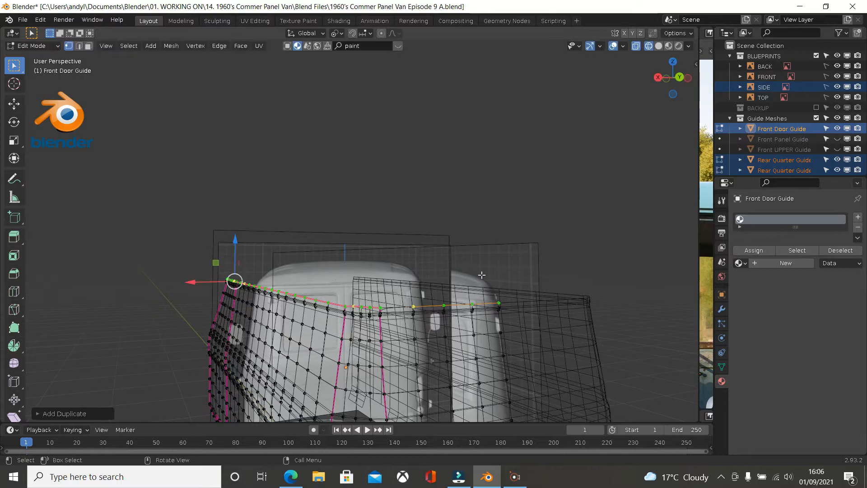
pyautogui.scroll(2, 481, 275)
pyautogui.moveTo(481, 274); pyautogui.dragTo(469, 299, button='middle')
pyautogui.scroll(-3, 484, 282)
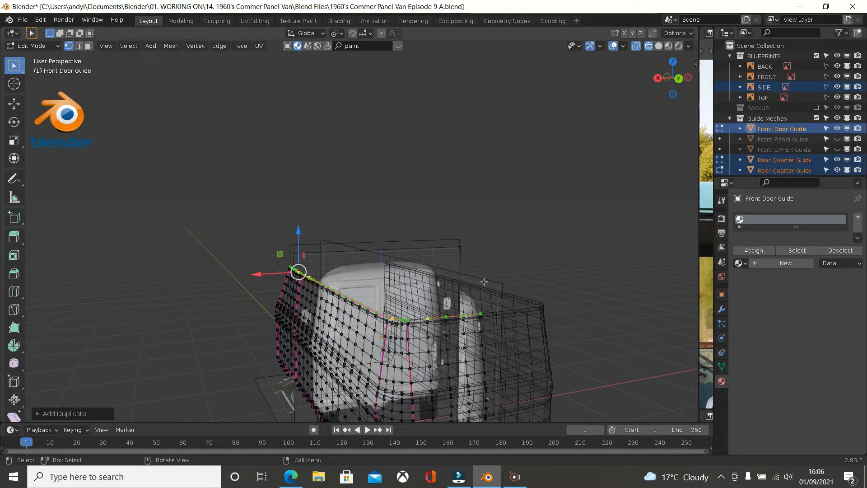
# Separate the duplicated upper edge loops from the guide meshes by selection and return to Object Mode
pyautogui.press('p')
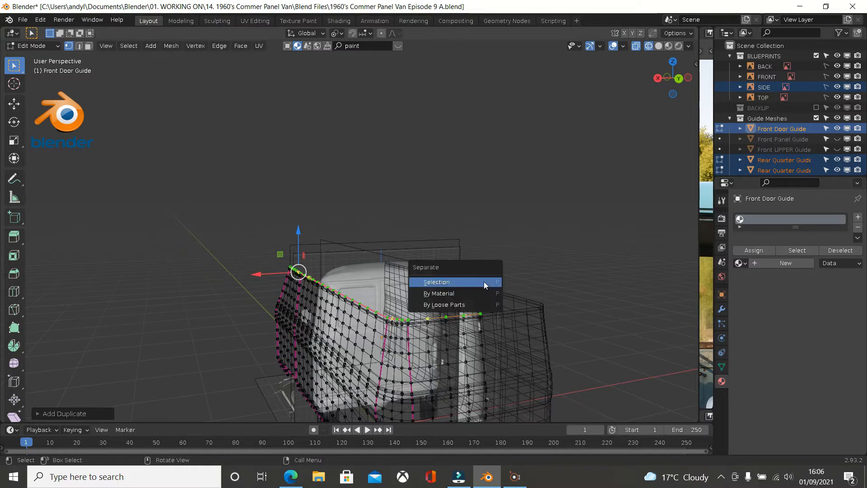
pyautogui.click(434, 285)
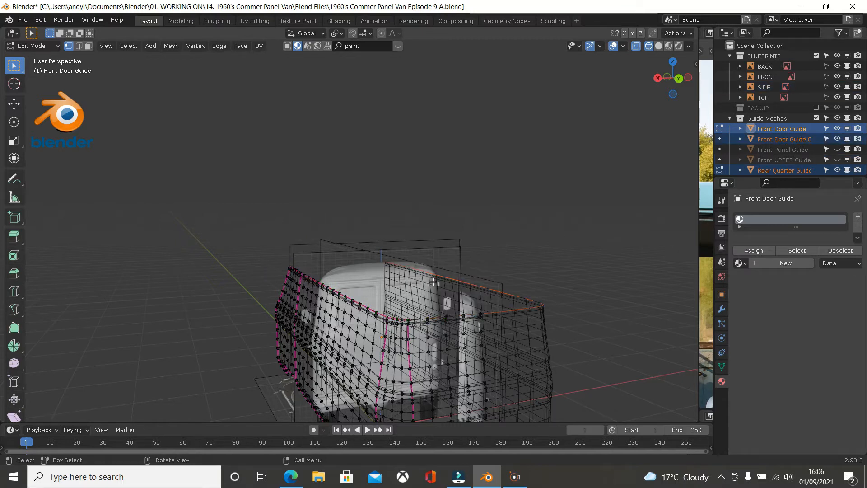
pyautogui.press('Tab')
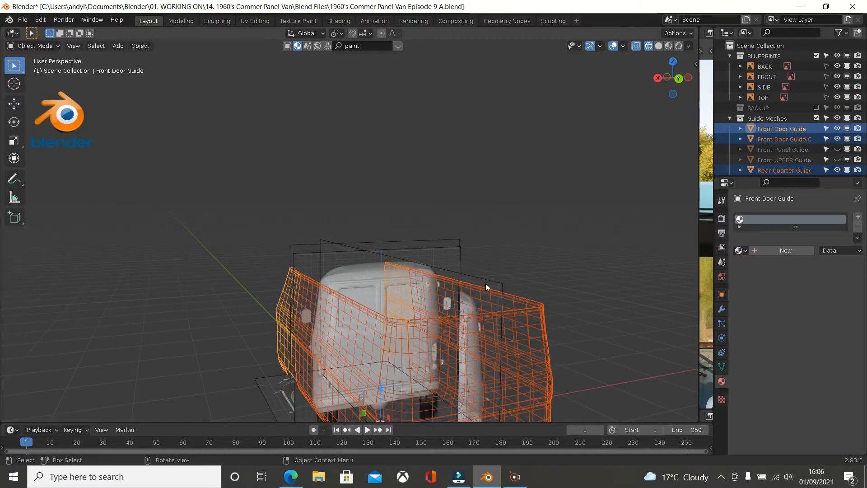
# Select the separated side edge strip, Side Guide.001, and hide all other guide meshes to isolate it
pyautogui.click(483, 311)
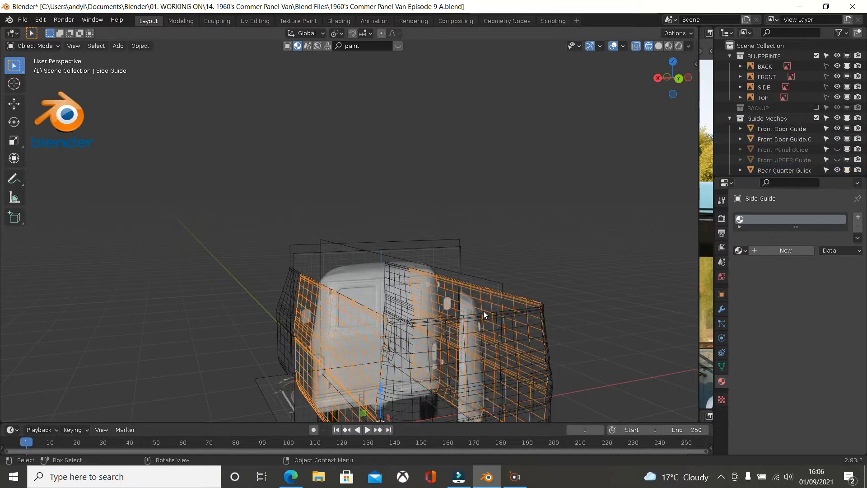
pyautogui.click(483, 310)
pyautogui.click(483, 310)
pyautogui.click(483, 310)
pyautogui.moveTo(483, 310); pyautogui.dragTo(514, 324, button='middle')
pyautogui.scroll(3, 489, 283)
pyautogui.click(490, 289)
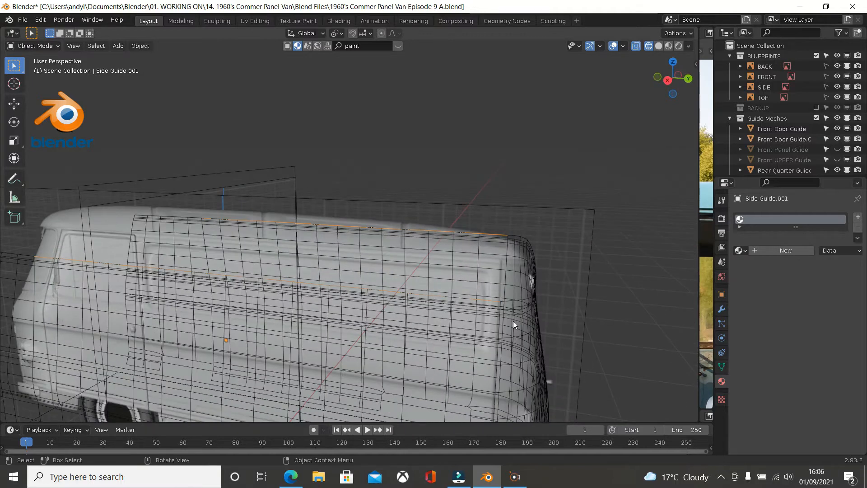
pyautogui.hotkey('ctrl', 'i')
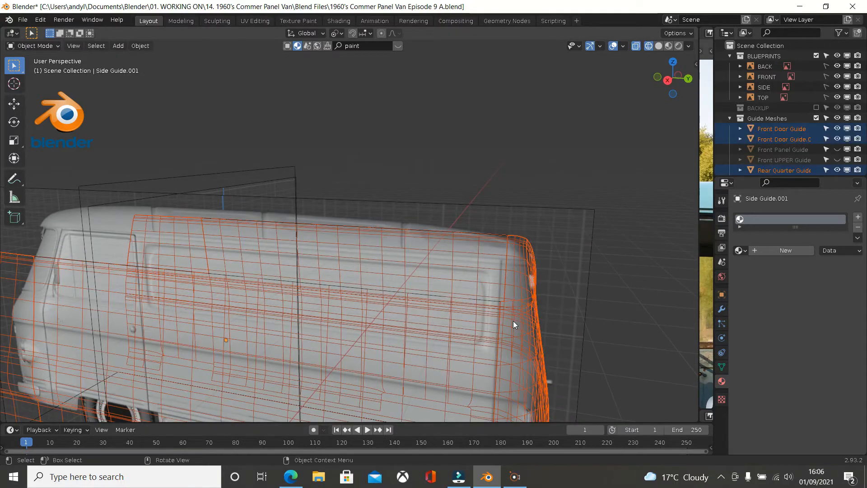
pyautogui.press('h')
# Inspect the isolated side edge strip's vertices in Edit Mode and reveal the hidden guide meshes again
pyautogui.moveTo(513, 324); pyautogui.dragTo(476, 367, button='middle')
pyautogui.click(475, 294)
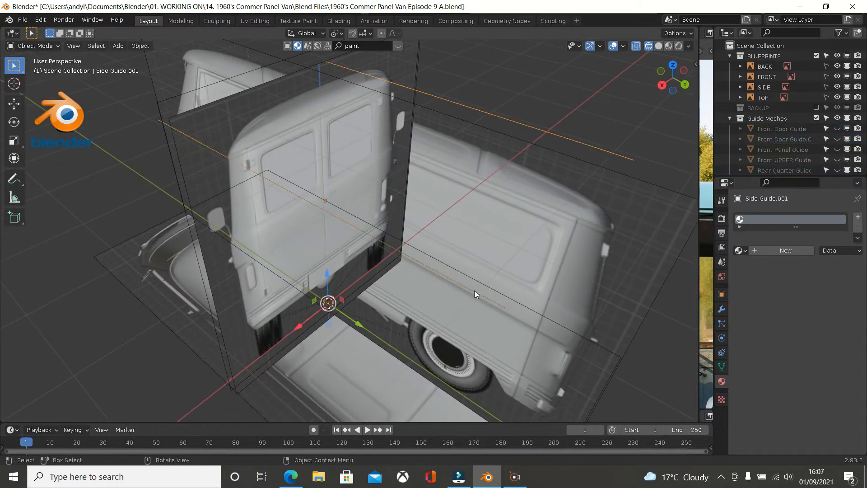
pyautogui.moveTo(468, 295); pyautogui.dragTo(560, 307, button='middle')
pyautogui.press('Tab')
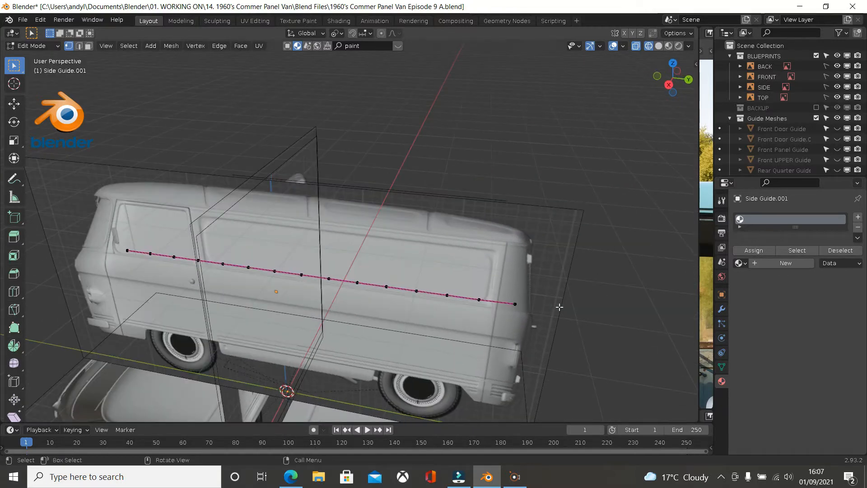
pyautogui.press('Tab')
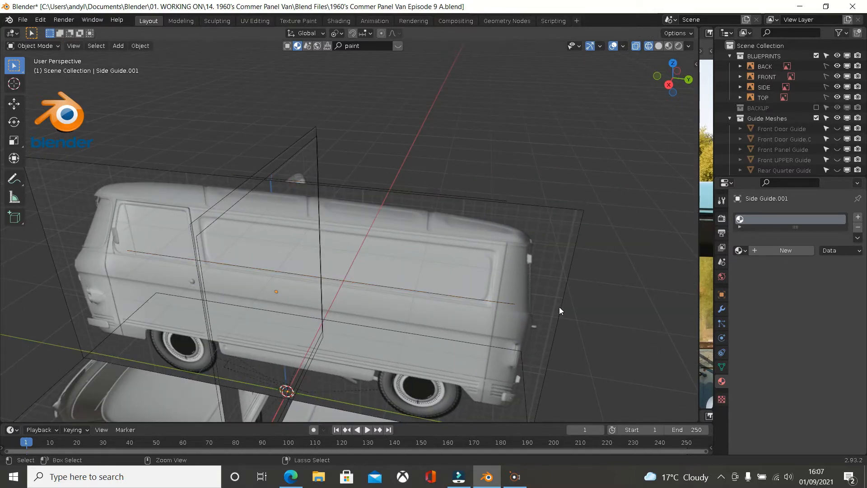
pyautogui.hotkey('alt', 'h')
pyautogui.moveTo(560, 308); pyautogui.dragTo(525, 307, button='middle')
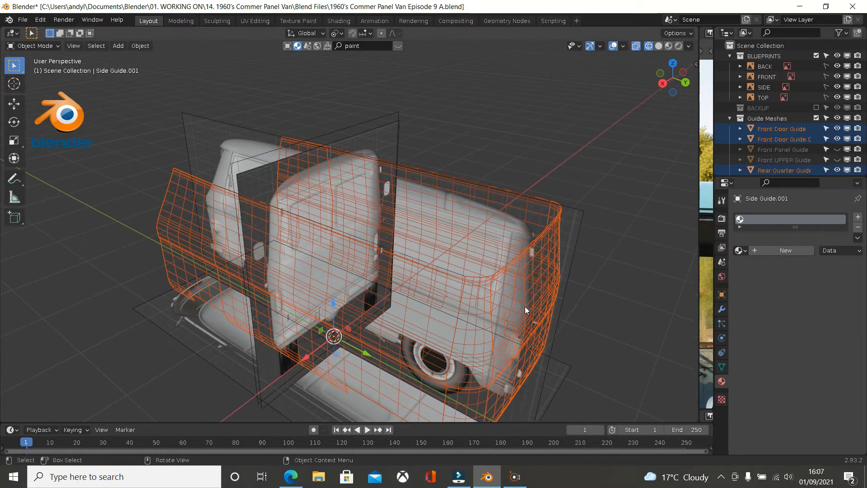
pyautogui.scroll(1, 524, 284)
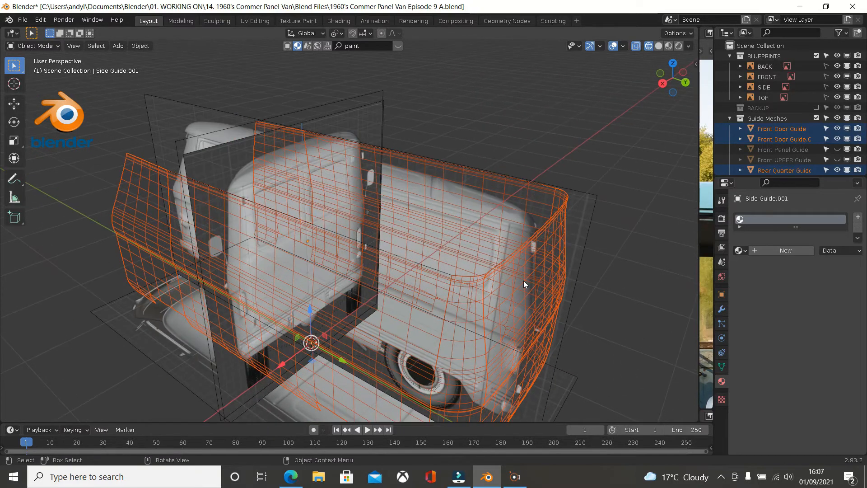
# Enter Edit Mode on all revealed guide meshes and select the upper edge loop across the van's rear
pyautogui.press('Tab')
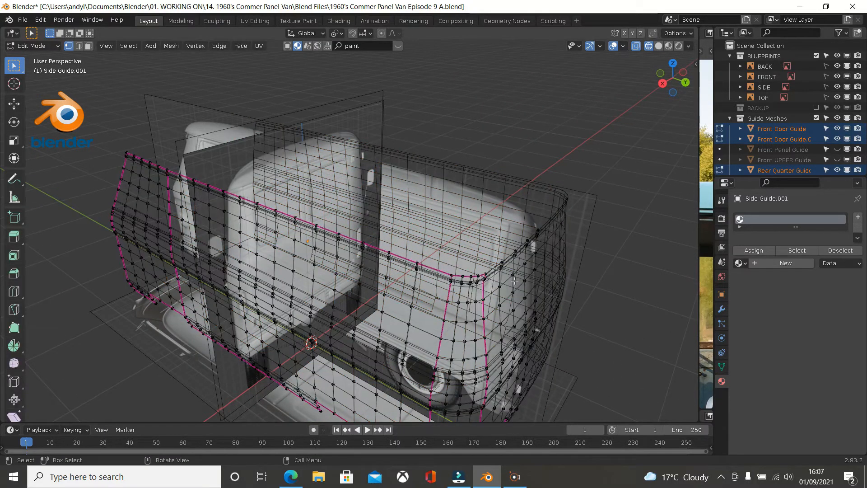
pyautogui.scroll(2, 492, 282)
pyautogui.scroll(1, 491, 281)
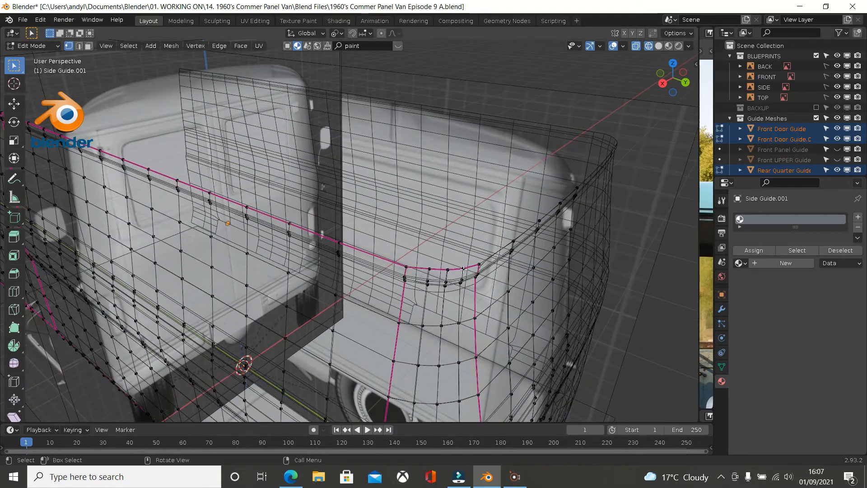
pyautogui.moveTo(487, 271); pyautogui.dragTo(468, 266, button='middle')
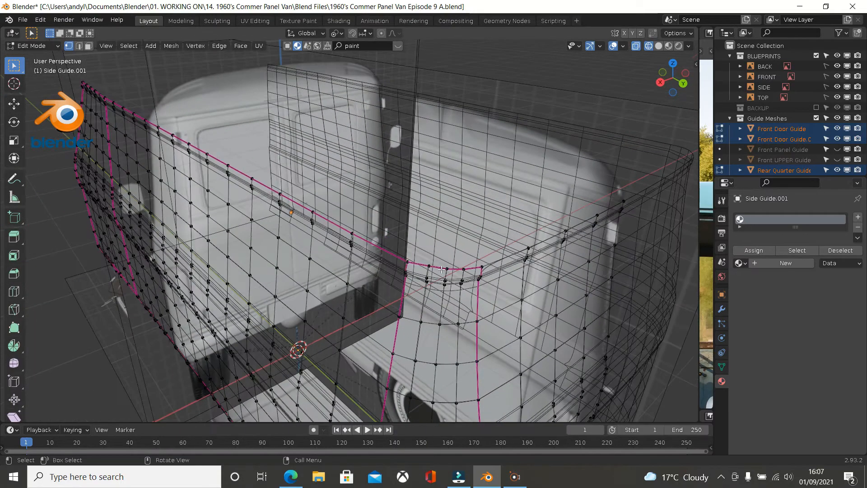
pyautogui.keyDown('alt'); pyautogui.click(496, 261); pyautogui.keyUp('alt')
pyautogui.moveTo(496, 261); pyautogui.dragTo(433, 220, button='middle')
pyautogui.scroll(2, 434, 221)
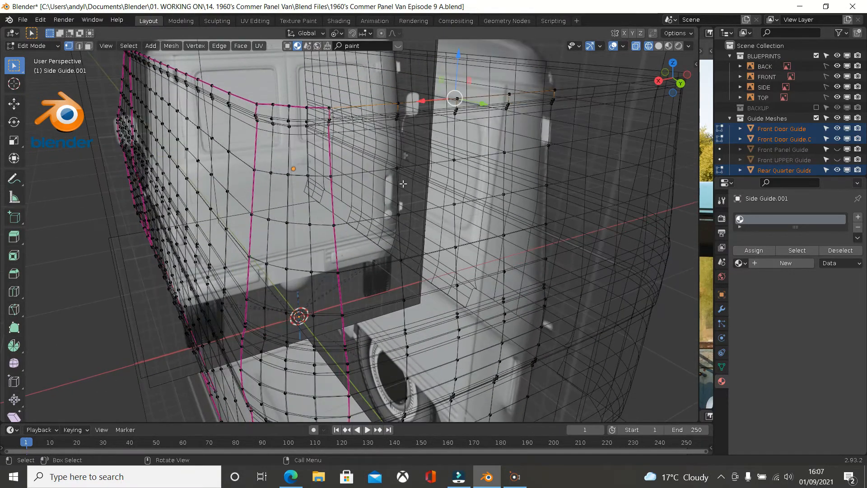
pyautogui.scroll(2, 402, 184)
pyautogui.moveTo(403, 184); pyautogui.dragTo(368, 264, button='middle')
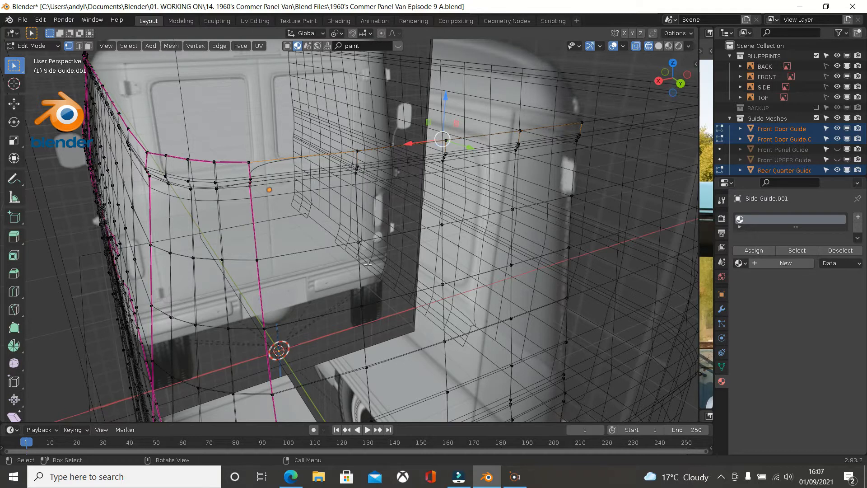
pyautogui.scroll(-1, 368, 264)
pyautogui.scroll(-1, 368, 265)
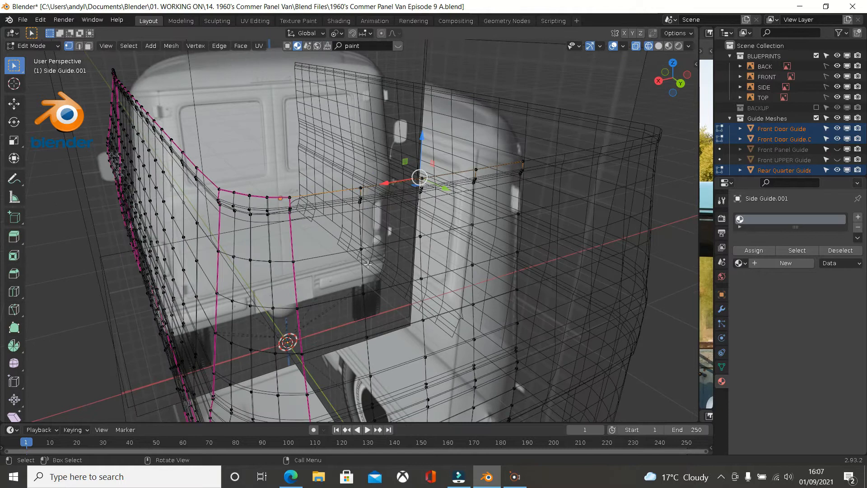
# Undo the hiding, revealing and selection changes back to the point just after separating the edge loops
pyautogui.press('Tab')
pyautogui.click(368, 266)
pyautogui.click(368, 264)
pyautogui.click(367, 265)
pyautogui.hotkey('ctrl', 'z')
pyautogui.hotkey('ctrl', 'z')
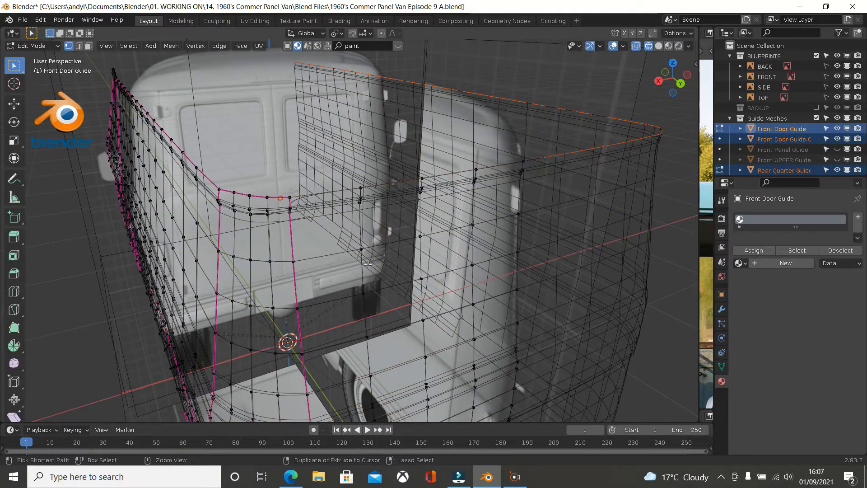
# Open the modifier settings of the Front Door Guide to view its Mirror and Subdivision modifiers
pyautogui.moveTo(472, 191); pyautogui.dragTo(461, 260, button='middle')
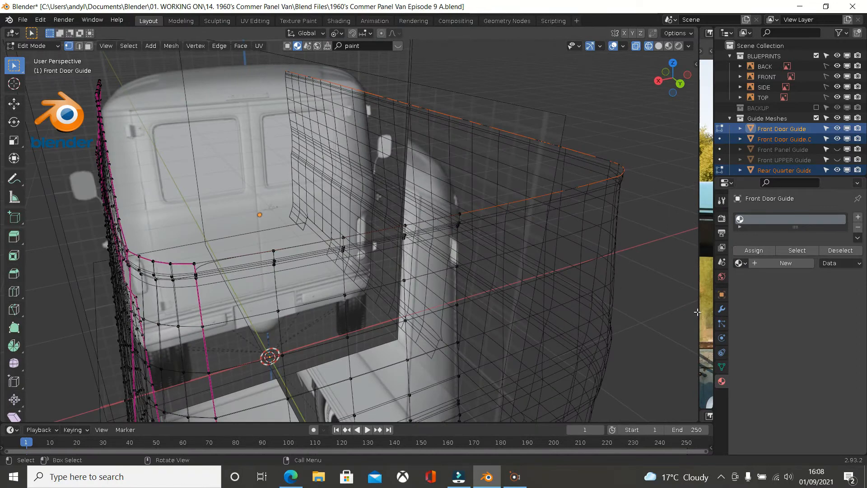
pyautogui.click(721, 310)
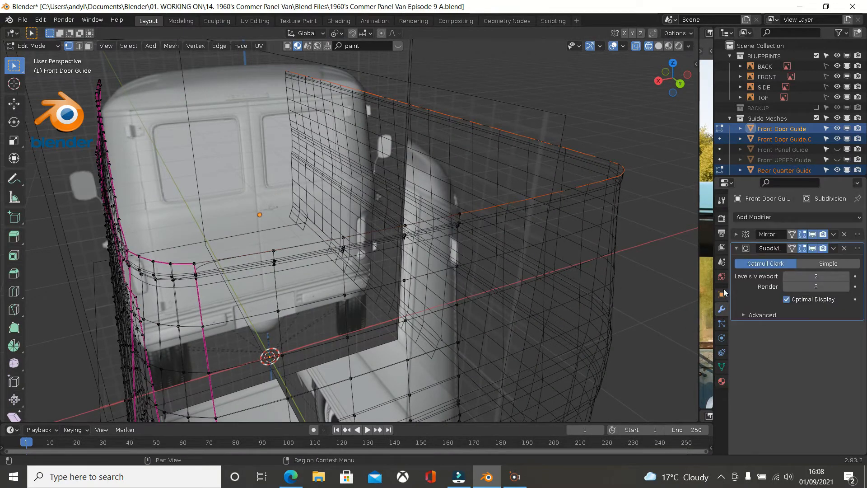
pyautogui.moveTo(387, 254); pyautogui.dragTo(478, 232, button='middle')
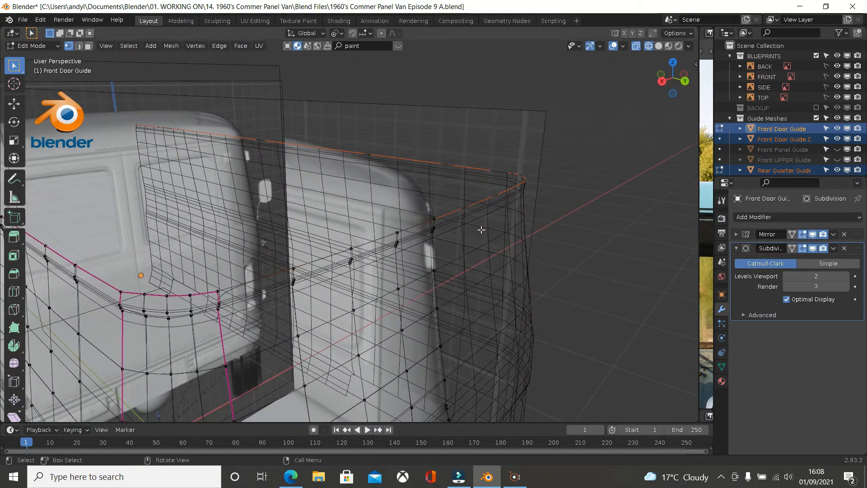
# Return to Object Mode and pick through the overlapping guides to the separated rear upper edge, Rear Quarter Guide.003
pyautogui.press('Tab')
pyautogui.click(464, 211)
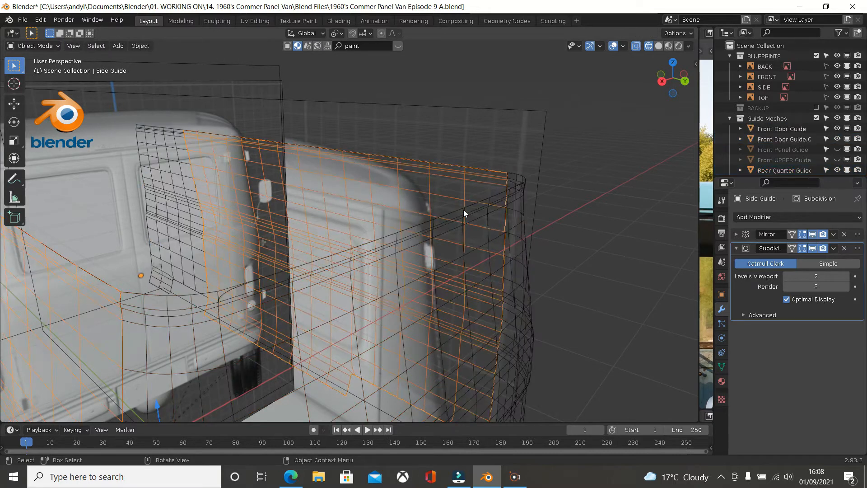
pyautogui.click(451, 211)
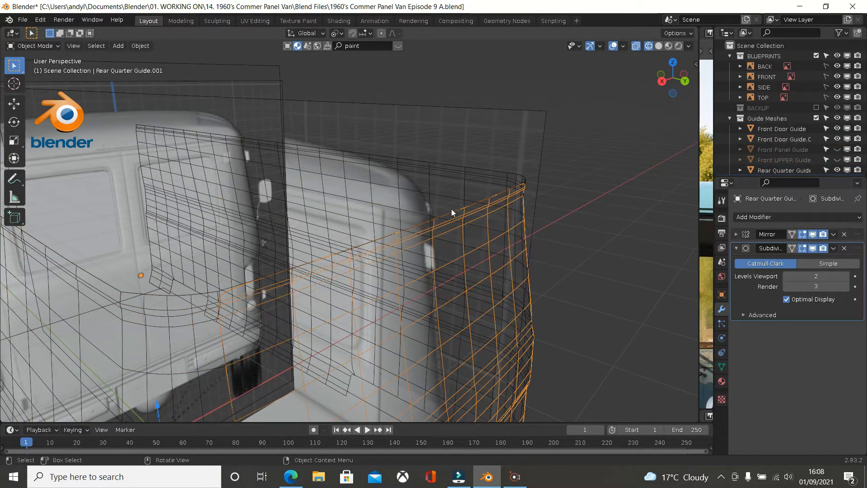
pyautogui.click(451, 211)
pyautogui.moveTo(348, 216); pyautogui.dragTo(325, 247, button='middle')
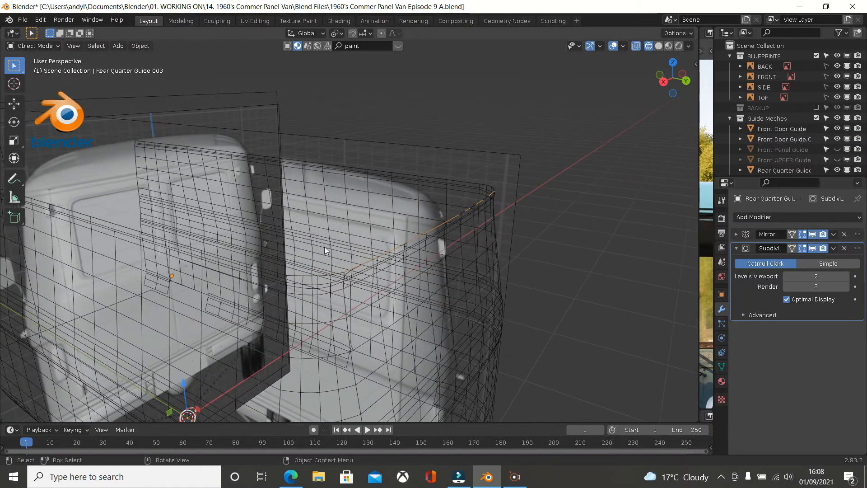
# Show the van in right orthographic view with solid viewport shading
pyautogui.click(305, 272)
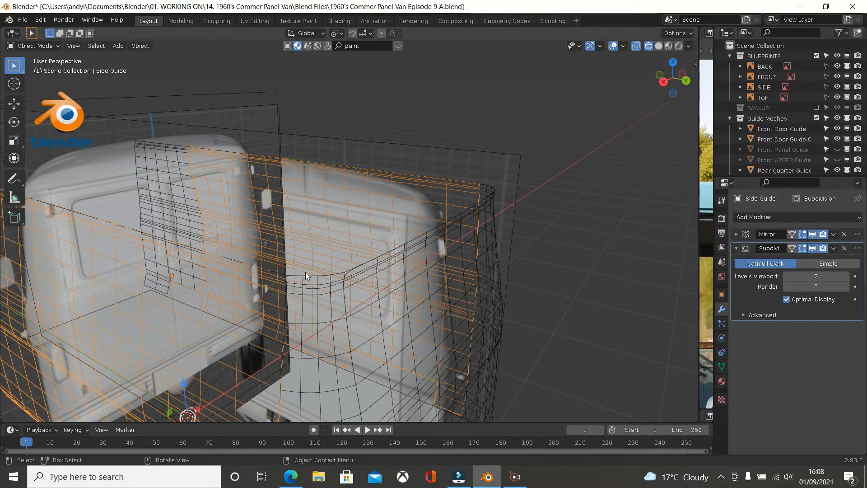
pyautogui.press('KP_Decimal')
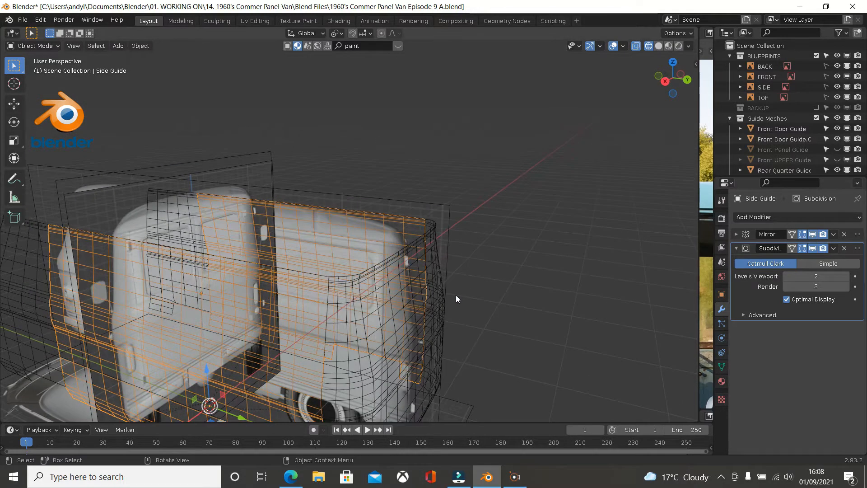
pyautogui.press('KP_3')
pyautogui.keyDown('shift'); pyautogui.moveTo(456, 293); pyautogui.dragTo(526, 156, button='middle'); pyautogui.keyUp('shift')
pyautogui.scroll(-1, 461, 289)
pyautogui.click(491, 312)
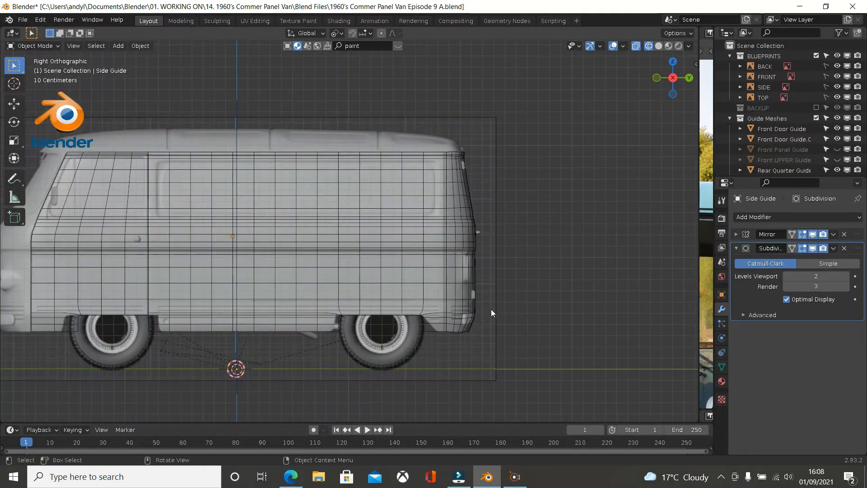
pyautogui.press('z')
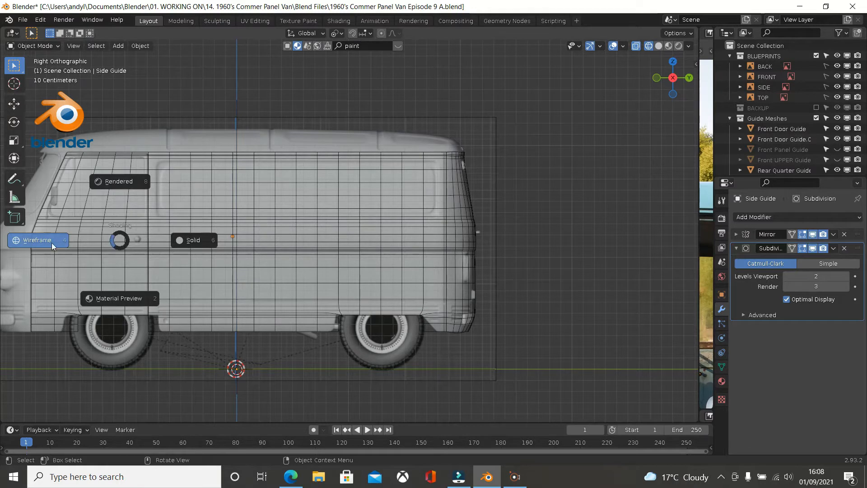
pyautogui.click(181, 240)
# Hide the original Front Door Guide, Side Guide and both Rear Quarter Guide meshes, leaving the separated upper edges shown
pyautogui.click(106, 246)
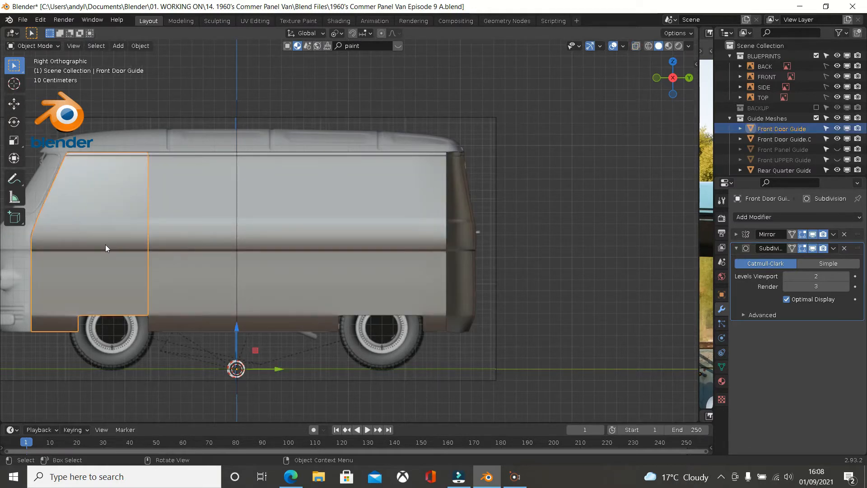
pyautogui.click(163, 242)
pyautogui.press('h')
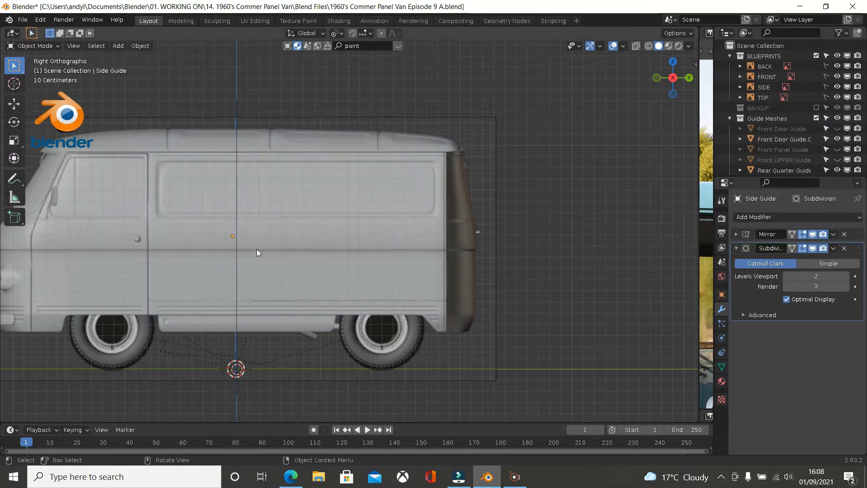
pyautogui.click(457, 260)
pyautogui.press('h')
pyautogui.moveTo(457, 260); pyautogui.dragTo(489, 274, button='middle')
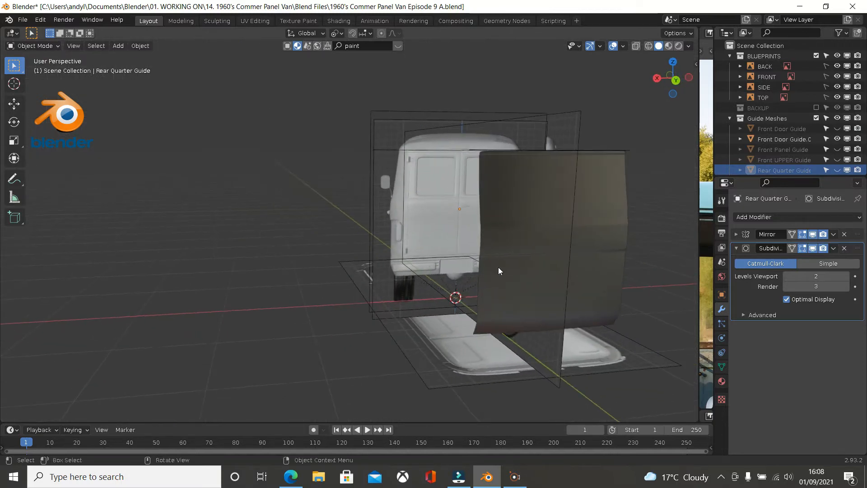
pyautogui.click(498, 271)
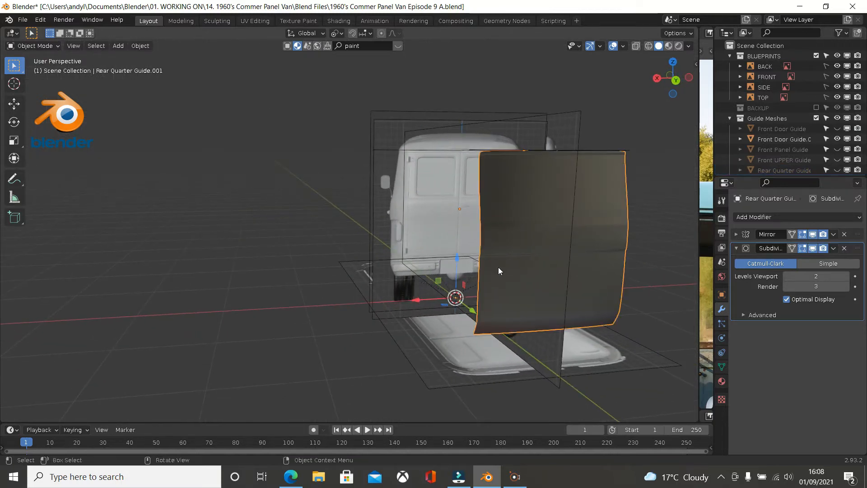
pyautogui.press('h')
# Select the separated side, front door and rear quarter upper edge strips together, with Rear Quarter Guide.003 active
pyautogui.moveTo(497, 267); pyautogui.dragTo(577, 263, button='middle')
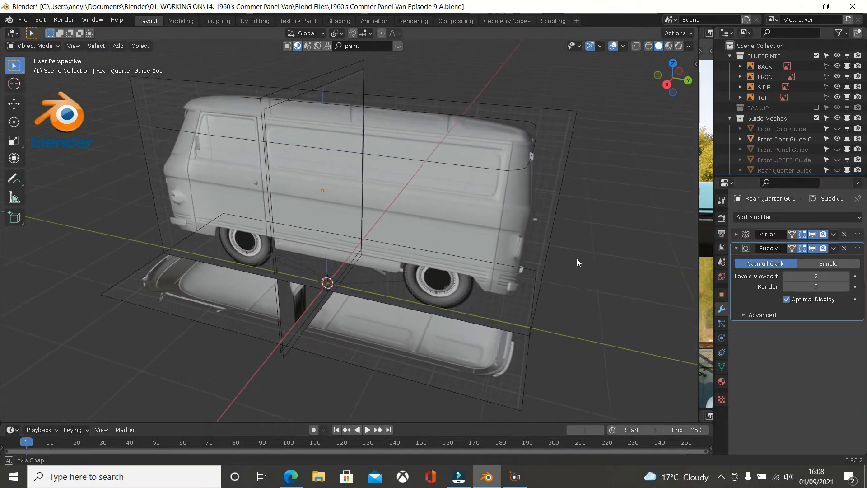
pyautogui.click(447, 162)
pyautogui.press('shift')
pyautogui.keyDown('shift'); pyautogui.click(168, 134); pyautogui.keyUp('shift')
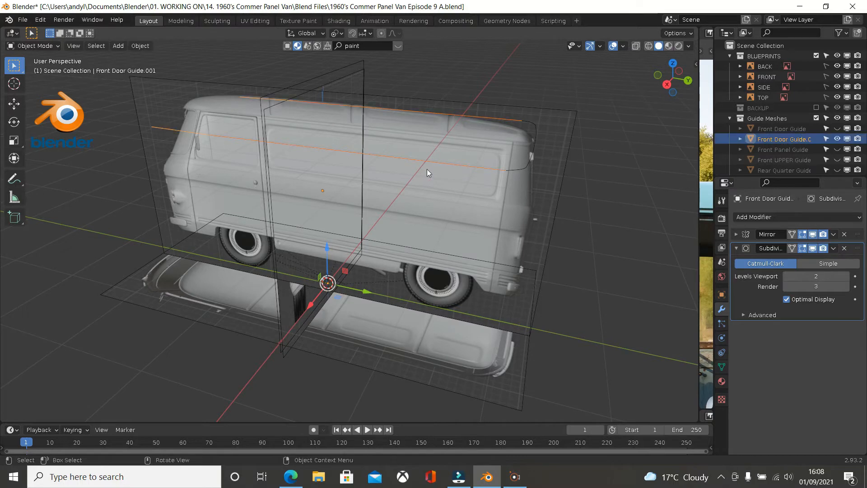
pyautogui.keyDown('shift'); pyautogui.click(515, 170); pyautogui.keyUp('shift')
pyautogui.keyDown('shift'); pyautogui.moveTo(530, 169); pyautogui.dragTo(487, 178, button='middle'); pyautogui.keyUp('shift')
pyautogui.keyDown('shift'); pyautogui.click(462, 161); pyautogui.keyUp('shift')
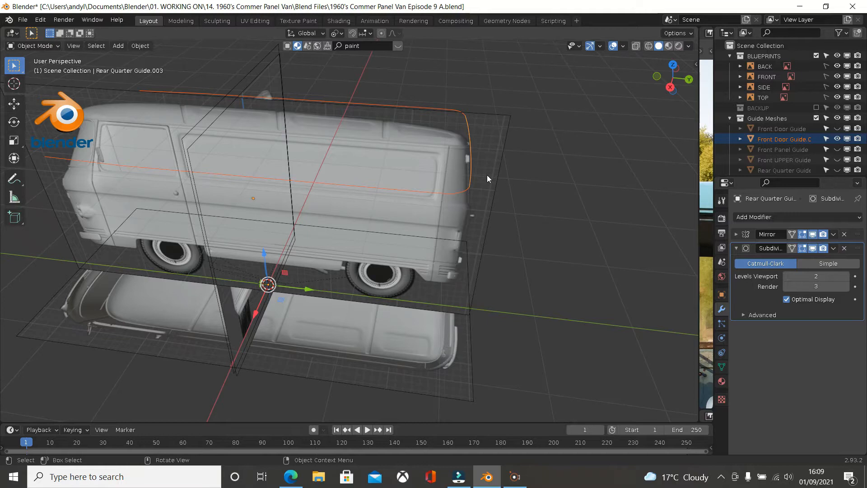
# Join the selected upper edge strips into one mesh and enter Edit Mode on it in right orthographic view
pyautogui.press('Delete')
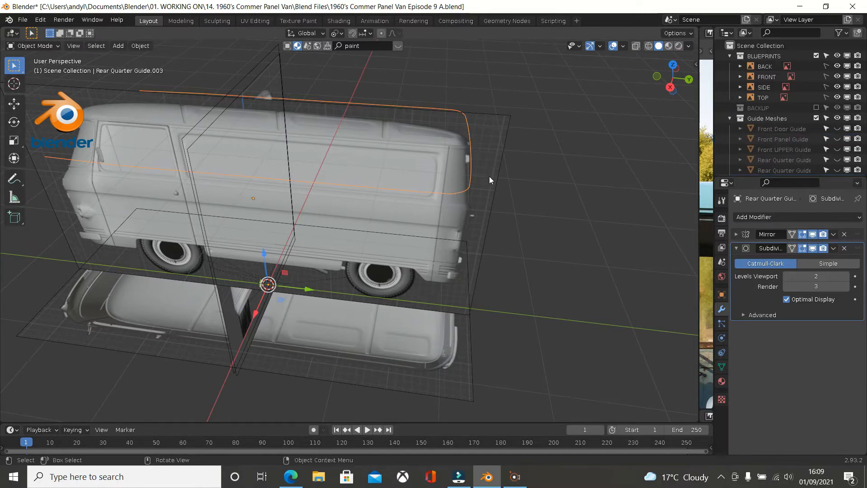
pyautogui.press('KP_3')
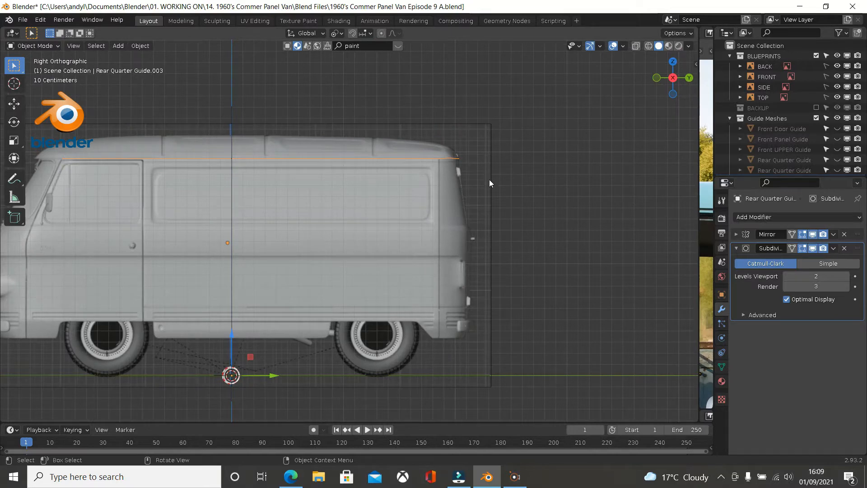
pyautogui.press('Tab')
# Select the whole joined edge and set its Mean Crease to 0
pyautogui.moveTo(489, 179); pyautogui.dragTo(557, 153, button='middle')
pyautogui.scroll(2, 498, 155)
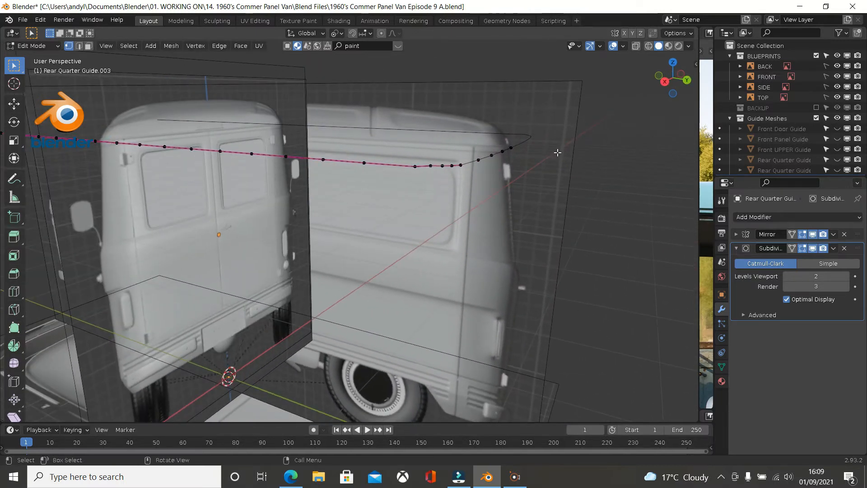
pyautogui.press('a')
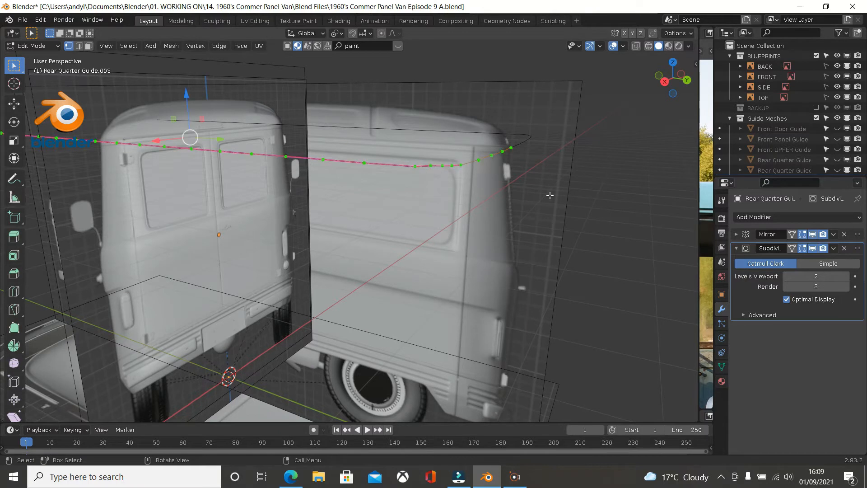
pyautogui.press('n')
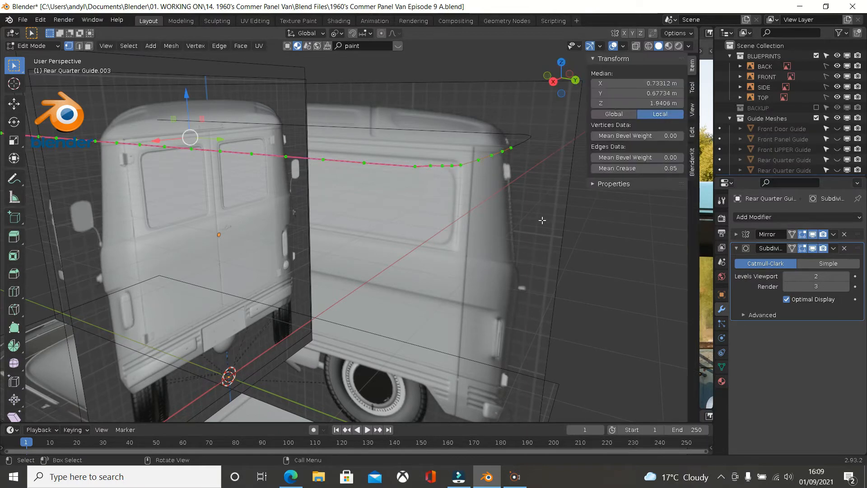
pyautogui.click(618, 168)
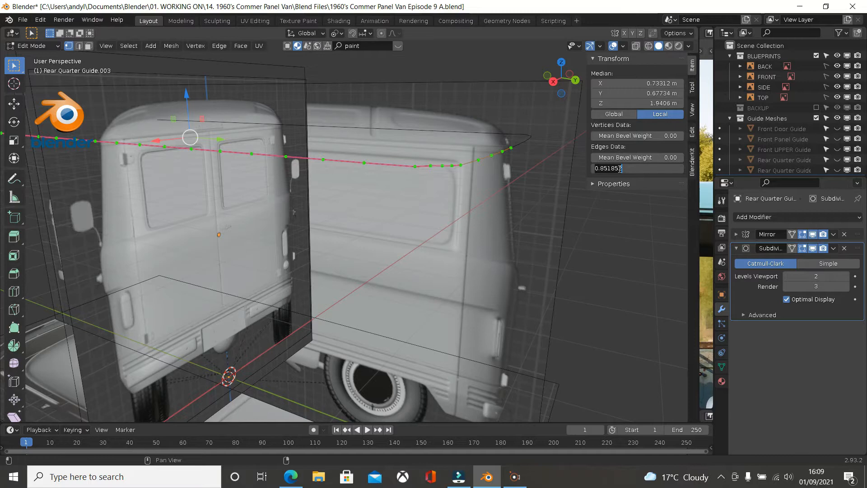
pyautogui.write('0')
pyautogui.press('Return')
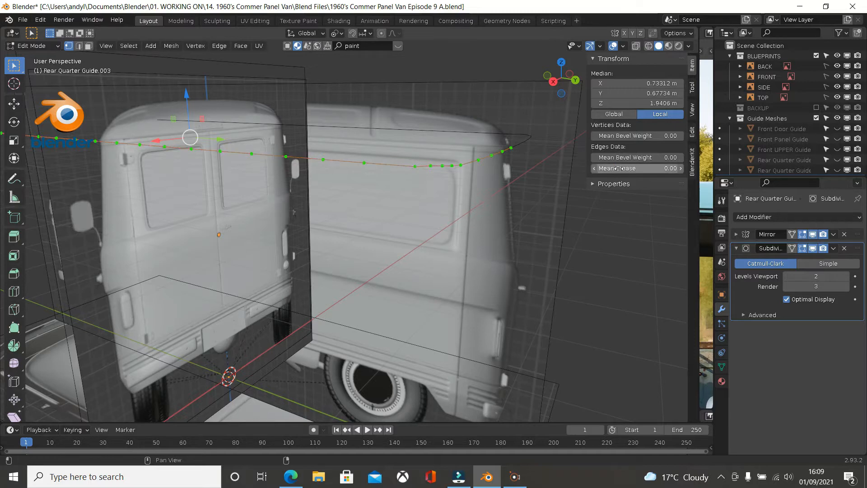
# Examine the joined edge against the top blueprint, from the rear corner along the side to the van's front
pyautogui.scroll(-1, 497, 248)
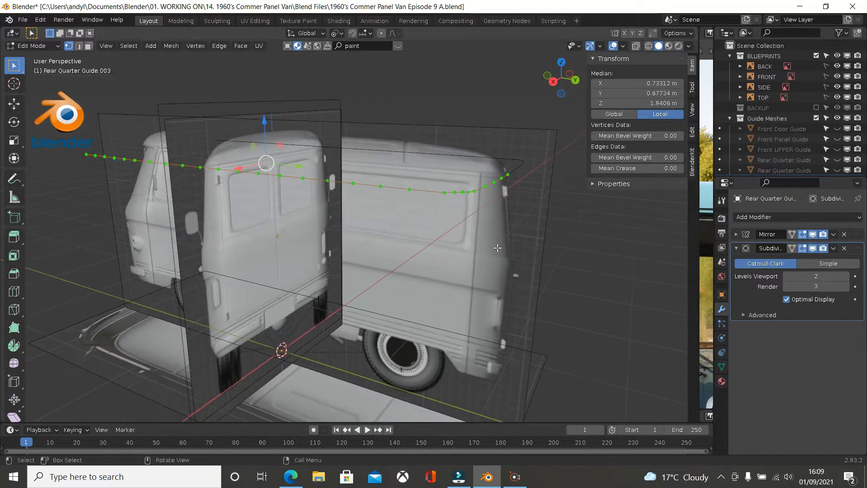
pyautogui.press('KP_3')
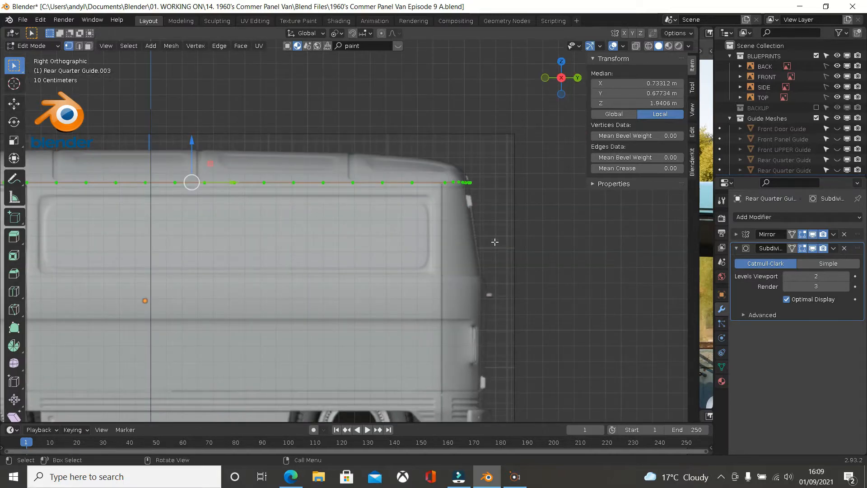
pyautogui.press('KP_7')
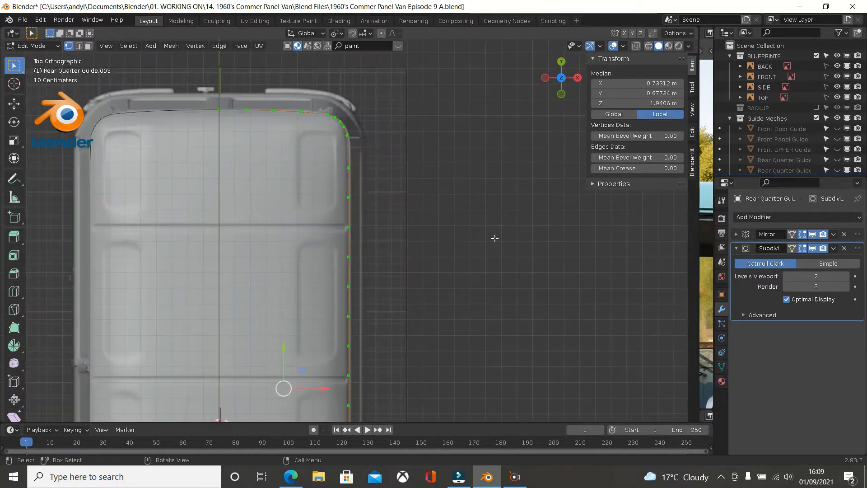
pyautogui.scroll(2, 485, 173)
pyautogui.scroll(2, 266, 78)
pyautogui.scroll(1, 221, 92)
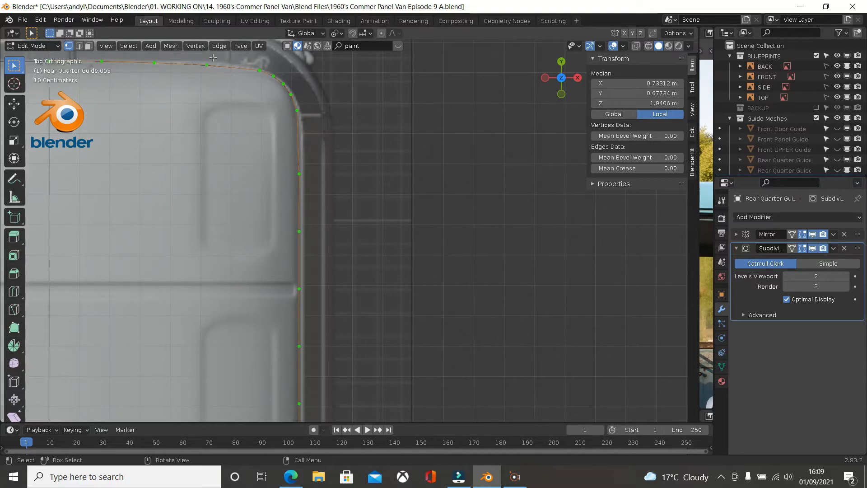
pyautogui.scroll(-1, 273, 65)
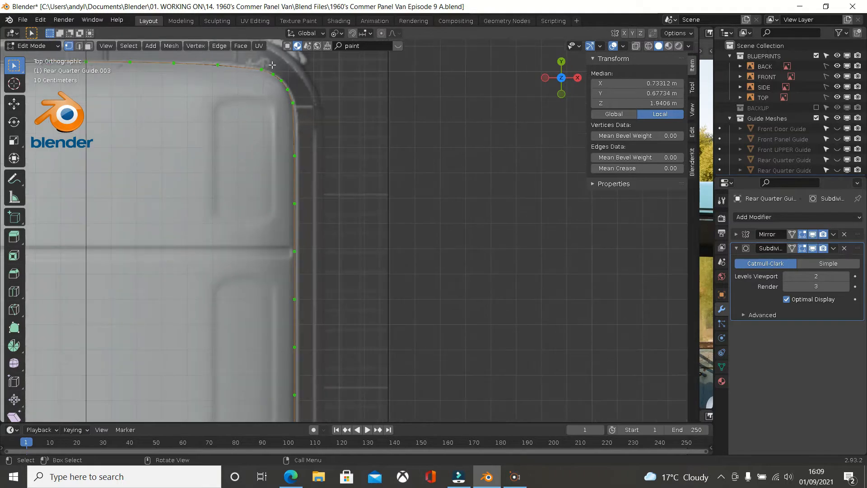
pyautogui.scroll(-2, 275, 76)
pyautogui.keyDown('shift'); pyautogui.moveTo(339, 199); pyautogui.dragTo(428, 56, button='middle'); pyautogui.keyUp('shift')
pyautogui.keyDown('shift'); pyautogui.moveTo(429, 244); pyautogui.dragTo(409, 40, button='middle'); pyautogui.keyUp('shift')
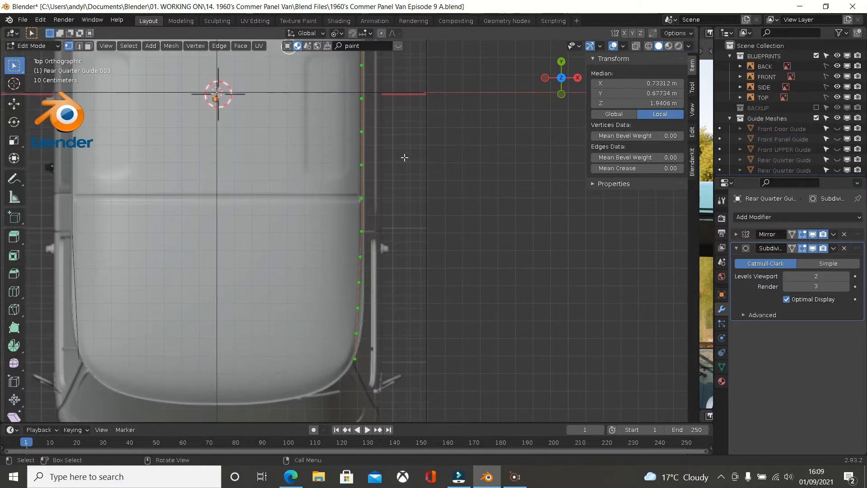
# Move the edge's front end vertex inward along X to about 0.772 m, onto the top blueprint's roof outline
pyautogui.keyDown('shift'); pyautogui.moveTo(397, 196); pyautogui.dragTo(395, 134, button='middle'); pyautogui.keyUp('shift')
pyautogui.scroll(-1, 395, 133)
pyautogui.scroll(3, 371, 235)
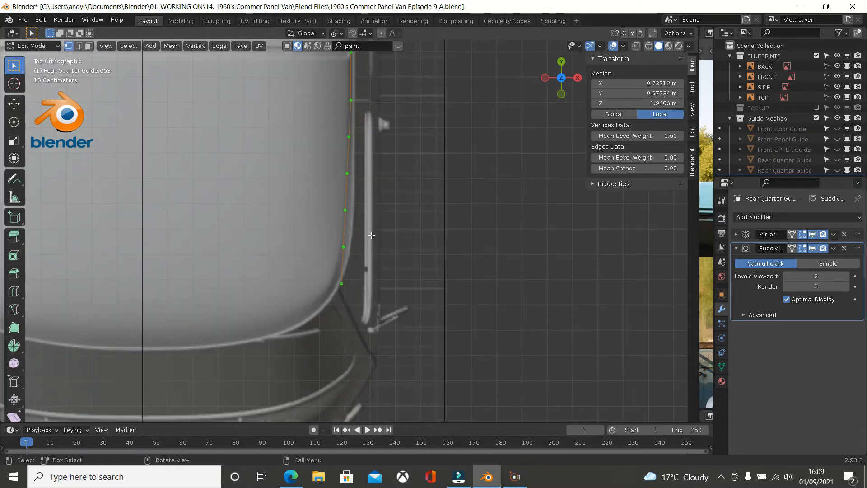
pyautogui.click(352, 283)
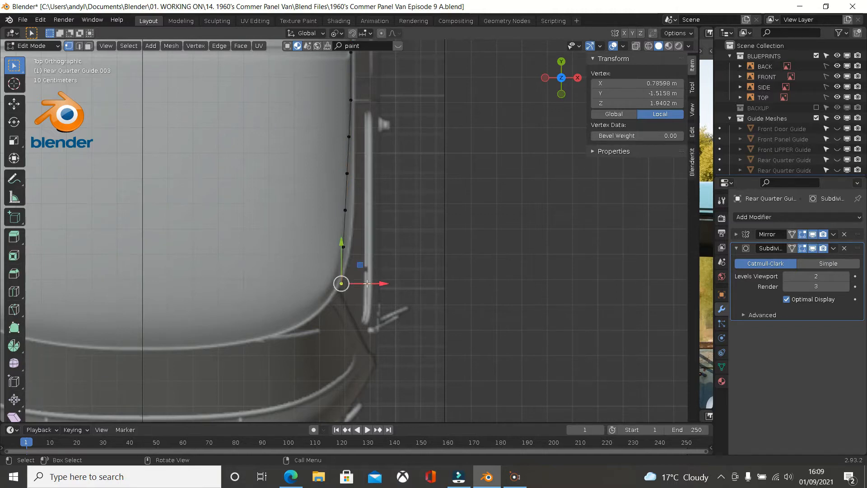
pyautogui.moveTo(375, 283); pyautogui.dragTo(370, 284)
pyautogui.keyDown('shift'); pyautogui.moveTo(369, 277); pyautogui.dragTo(379, 235, button='middle'); pyautogui.keyUp('shift')
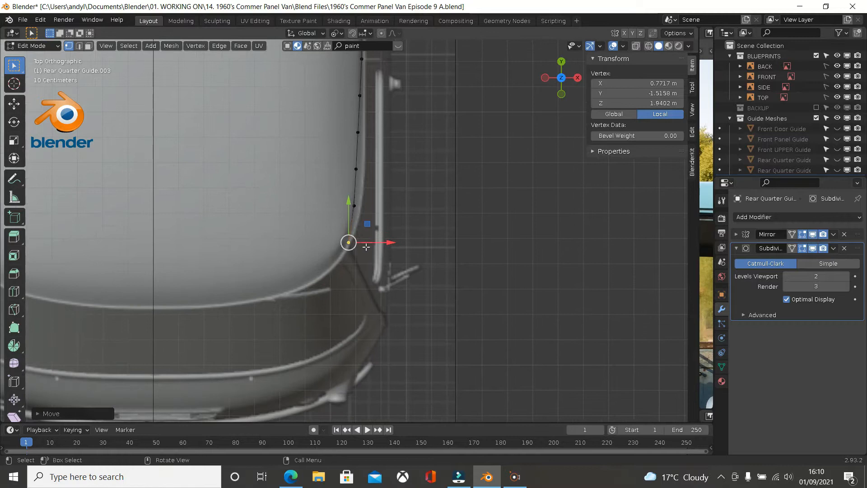
# Move the second vertex from the front outward along X to about 0.805 m, following the roof curve
pyautogui.scroll(2, 363, 246)
pyautogui.scroll(2, 363, 243)
pyautogui.scroll(-2, 370, 181)
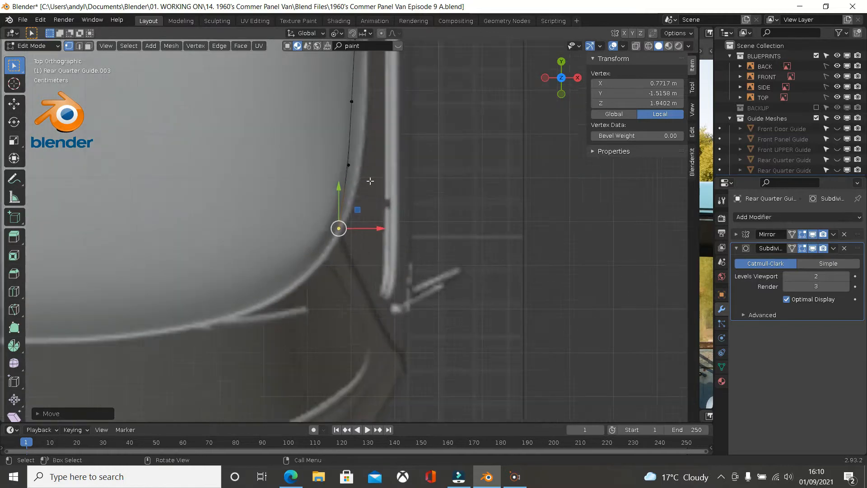
pyautogui.scroll(-1, 370, 181)
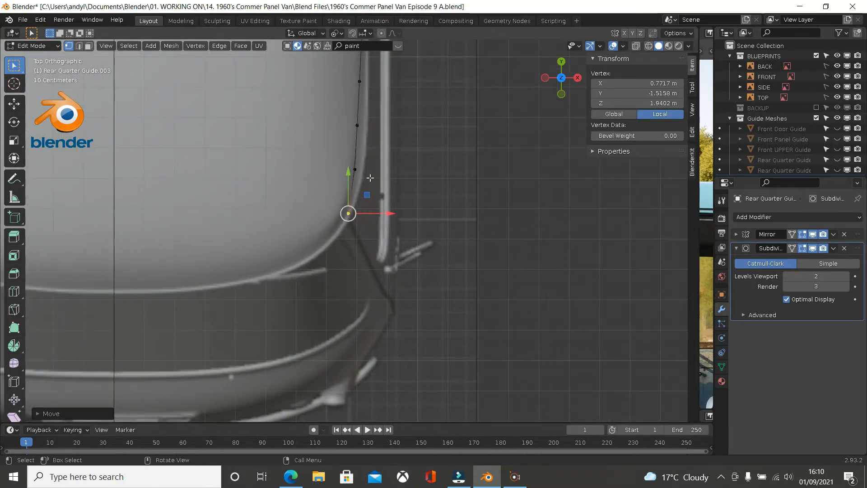
pyautogui.scroll(1, 364, 170)
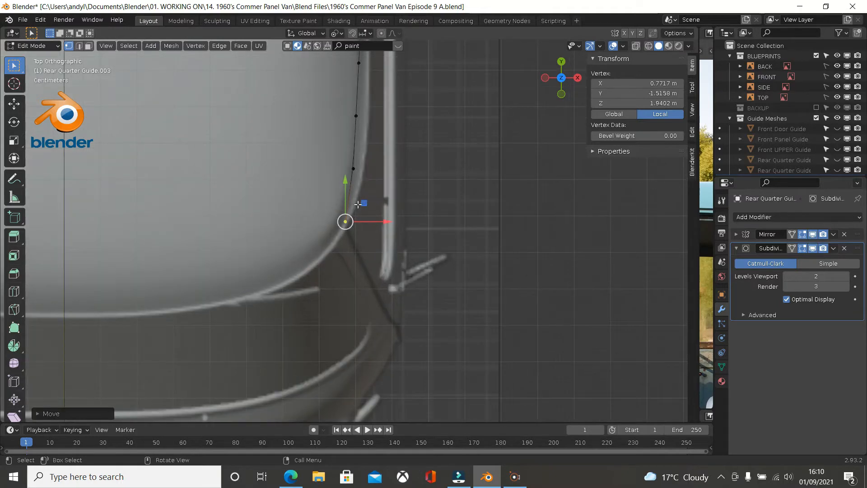
pyautogui.click(355, 169)
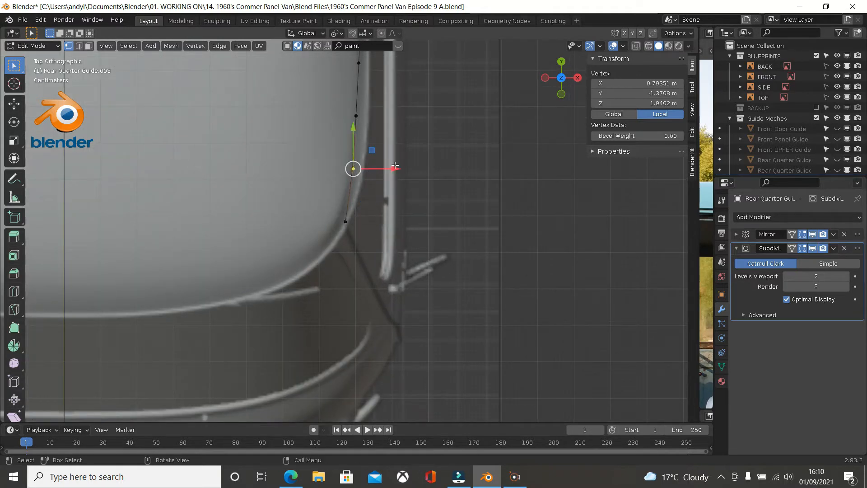
pyautogui.scroll(2, 370, 170)
pyautogui.moveTo(369, 172); pyautogui.dragTo(377, 172)
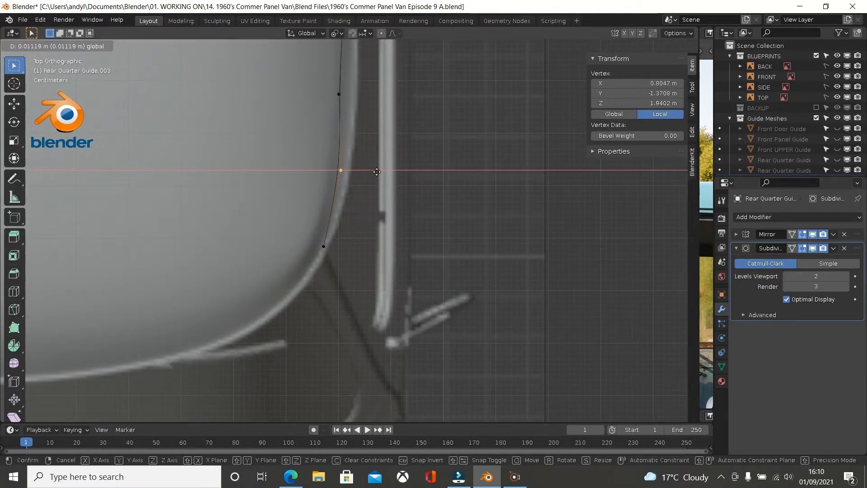
pyautogui.moveTo(377, 172); pyautogui.dragTo(377, 171)
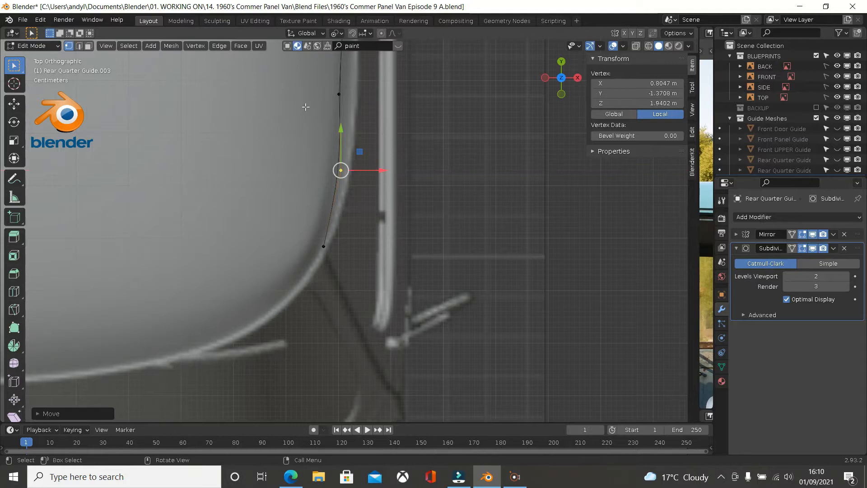
# Move the third, fourth and fifth vertices from the front outward along X towards the roof outline, the fifth to about 0.828 m
pyautogui.click(344, 95)
pyautogui.moveTo(359, 94); pyautogui.dragTo(365, 94)
pyautogui.keyDown('shift'); pyautogui.moveTo(365, 103); pyautogui.dragTo(346, 197, button='middle'); pyautogui.keyUp('shift')
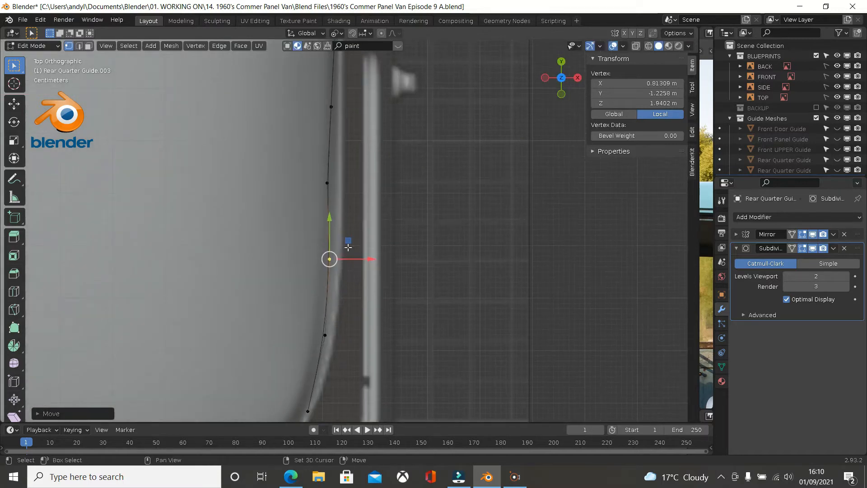
pyautogui.click(341, 184)
pyautogui.moveTo(346, 183); pyautogui.dragTo(351, 183)
pyautogui.click(339, 259)
pyautogui.moveTo(352, 258); pyautogui.dragTo(354, 263)
pyautogui.click(335, 106)
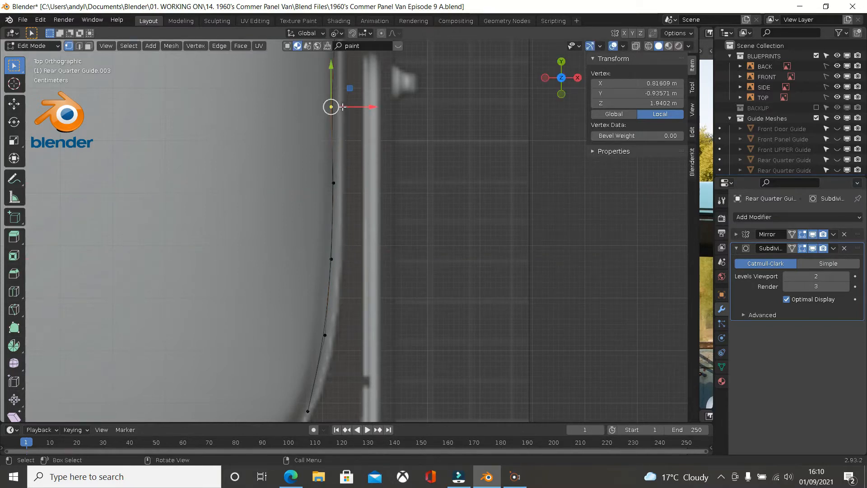
pyautogui.moveTo(344, 107); pyautogui.dragTo(350, 107)
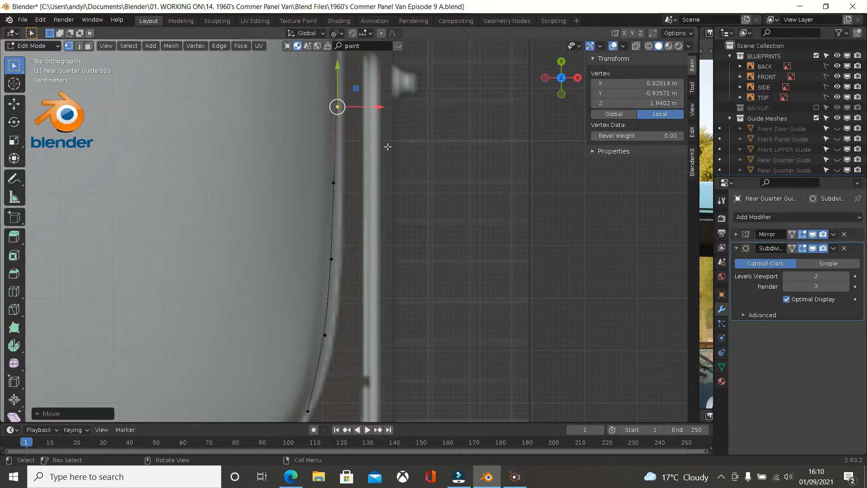
# Turn off the Subdivision modifier's viewport display and move the fourth vertex from the front outward along X to about 0.828 m
pyautogui.click(813, 247)
pyautogui.scroll(2, 330, 184)
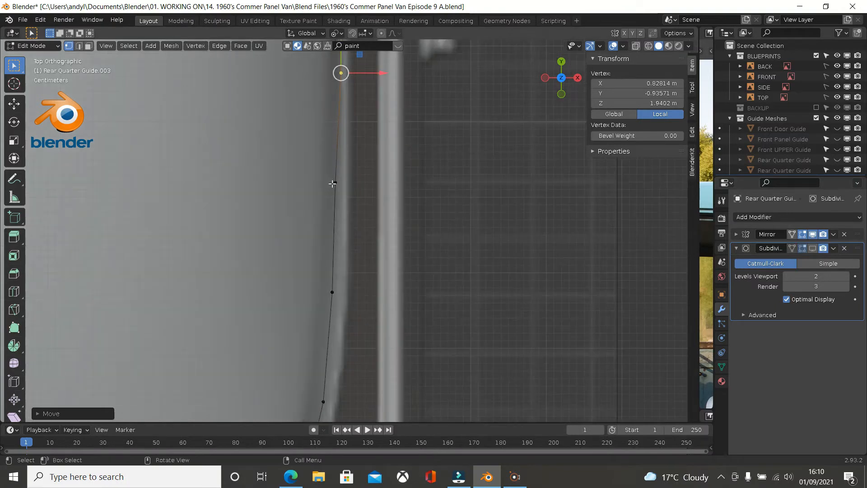
pyautogui.click(337, 180)
pyautogui.press('g')
pyautogui.press('x')
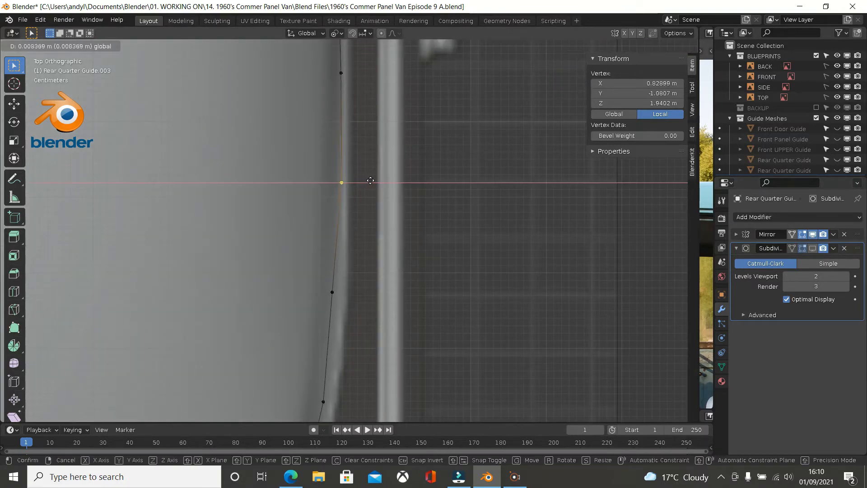
pyautogui.click(370, 180)
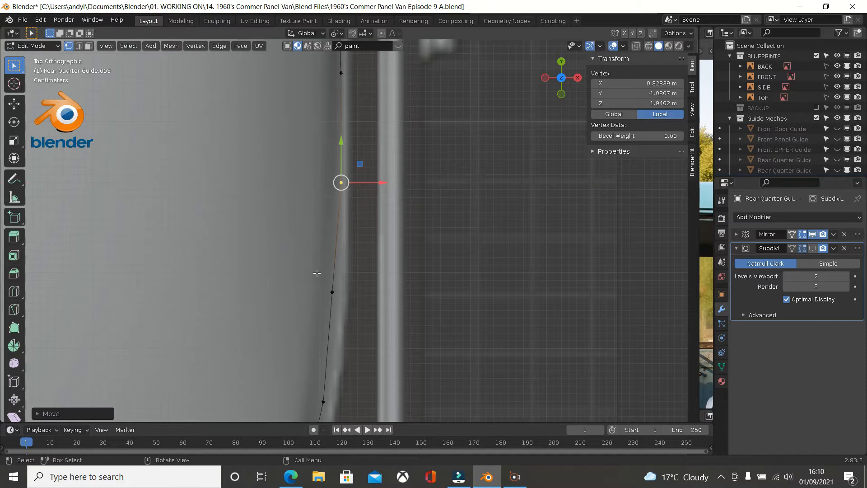
# Move the third and second vertices from the front outward along X to about 0.820 m and 0.808 m
pyautogui.click(344, 294)
pyautogui.press('g')
pyautogui.press('x')
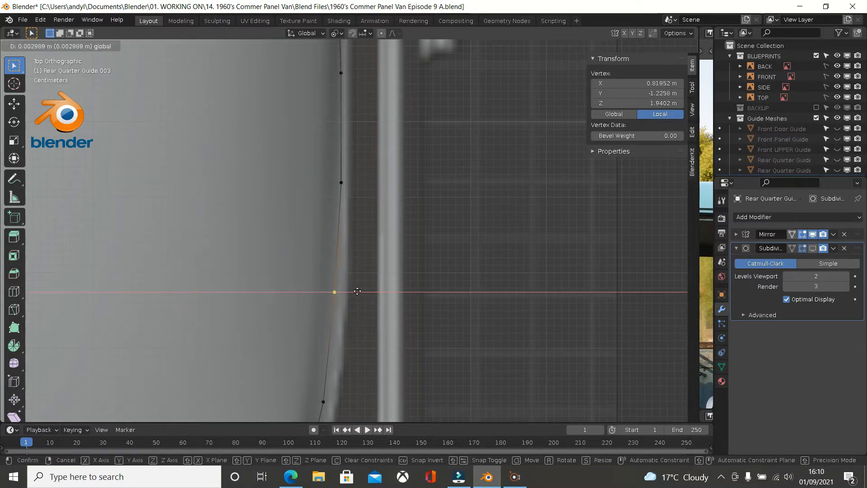
pyautogui.click(357, 291)
pyautogui.click(323, 402)
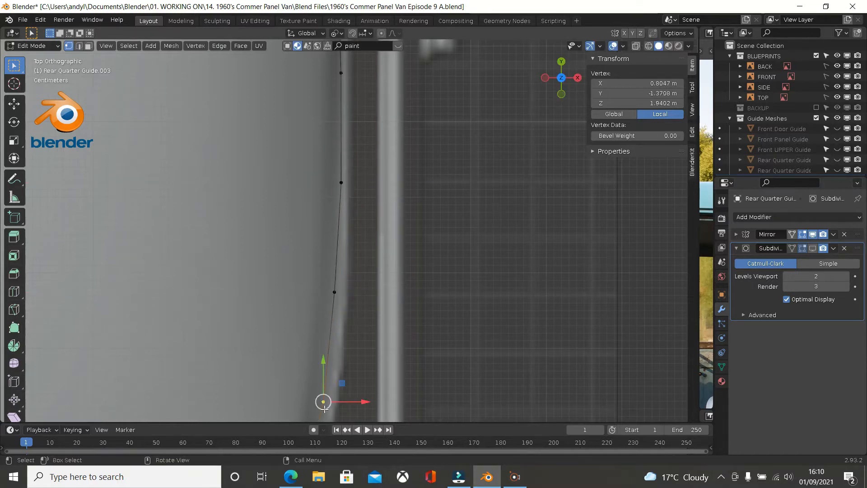
pyautogui.press('g')
pyautogui.press('x')
pyautogui.click(362, 399)
# Move the third vertex from the front further outward along X to about 0.823 m
pyautogui.keyDown('shift'); pyautogui.moveTo(364, 313); pyautogui.dragTo(372, 257, button='middle'); pyautogui.keyUp('shift')
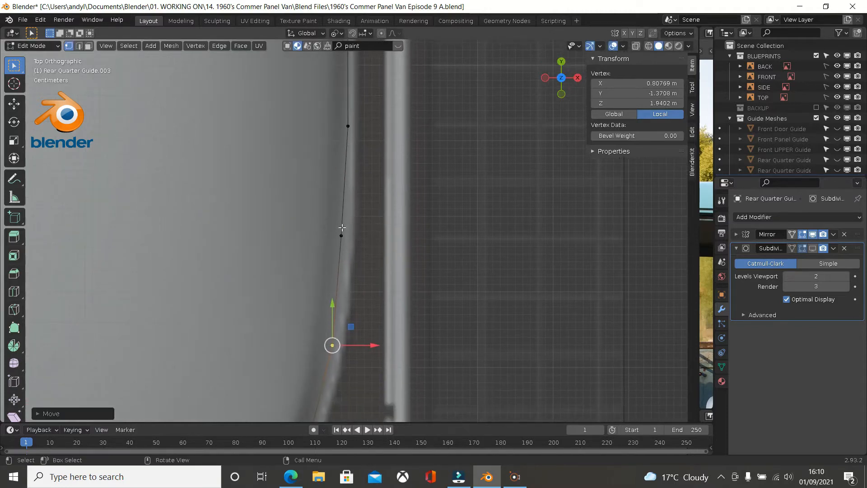
pyautogui.click(341, 236)
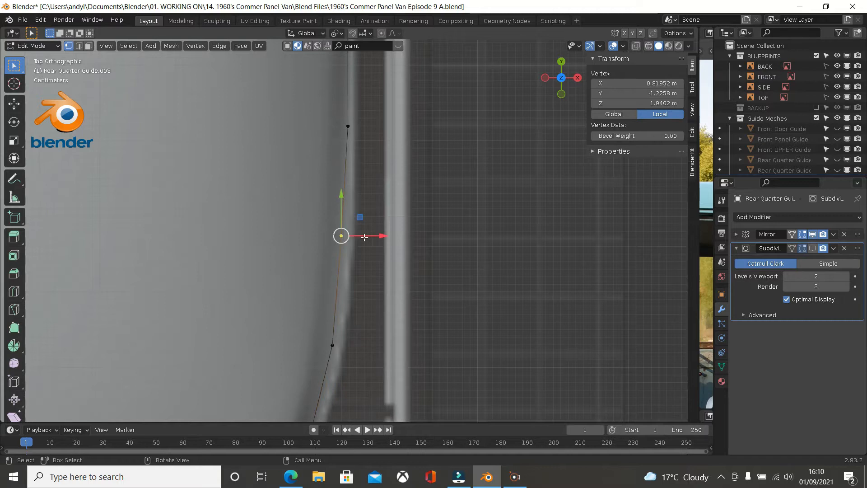
pyautogui.press('g')
pyautogui.press('x')
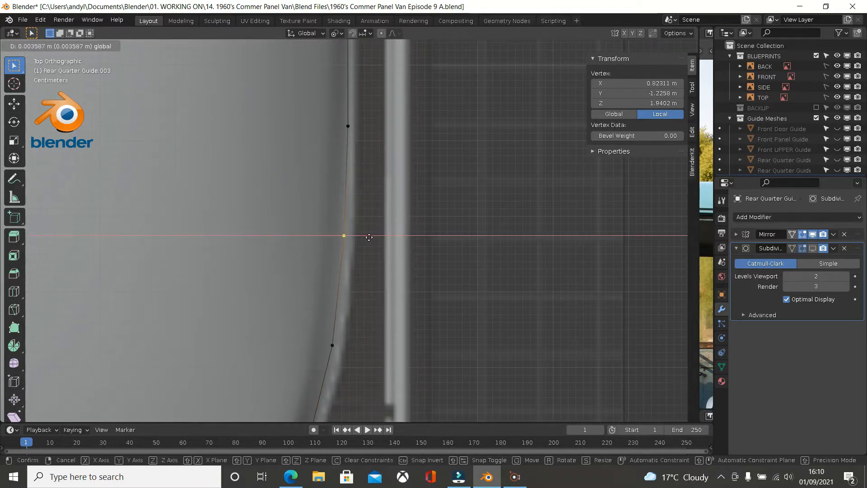
pyautogui.click(369, 237)
# Adjust the frontmost vertex of the roof edge along X to about 0.771 m at the start of the front corner
pyautogui.keyDown('shift'); pyautogui.moveTo(372, 275); pyautogui.dragTo(410, 122, button='middle'); pyautogui.keyUp('shift')
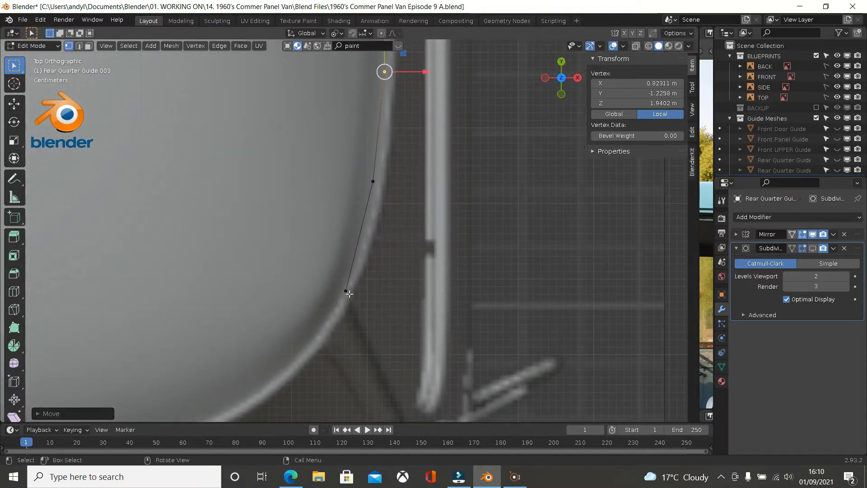
pyautogui.click(347, 292)
pyautogui.press('g')
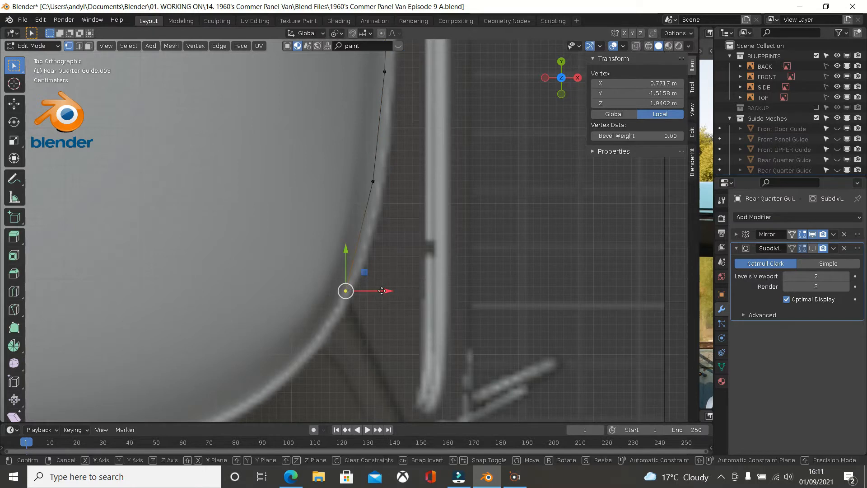
pyautogui.press('x')
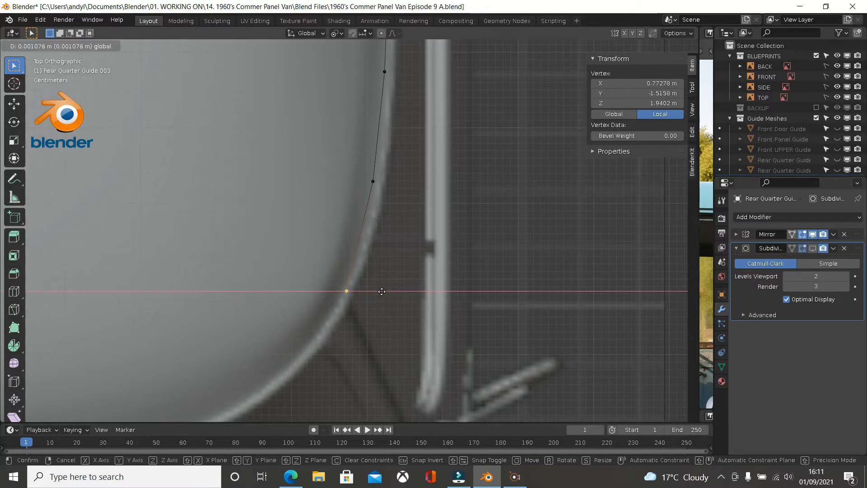
pyautogui.click(379, 292)
# Examine the side vertices of the roof edge against the top blueprint from the front corner to the rear and back
pyautogui.keyDown('shift'); pyautogui.moveTo(412, 178); pyautogui.dragTo(438, 400, button='middle'); pyautogui.keyUp('shift')
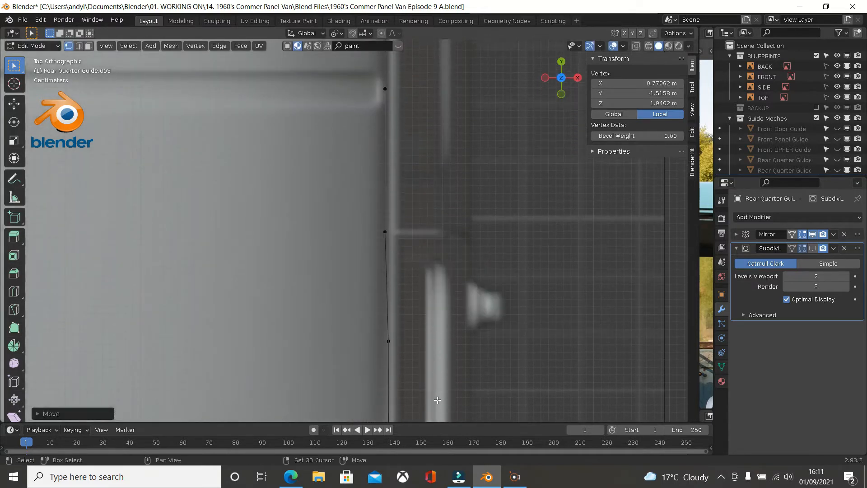
pyautogui.scroll(2, 417, 210)
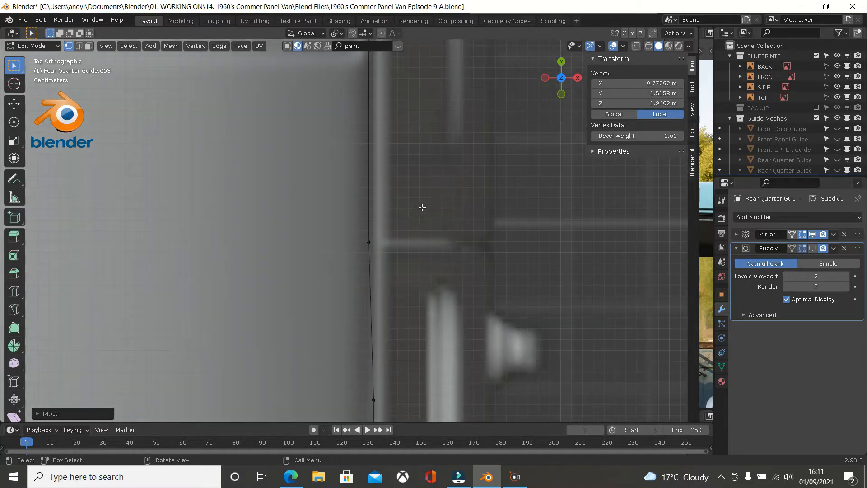
pyautogui.click(389, 229)
pyautogui.scroll(-4, 401, 235)
pyautogui.scroll(-5, 401, 235)
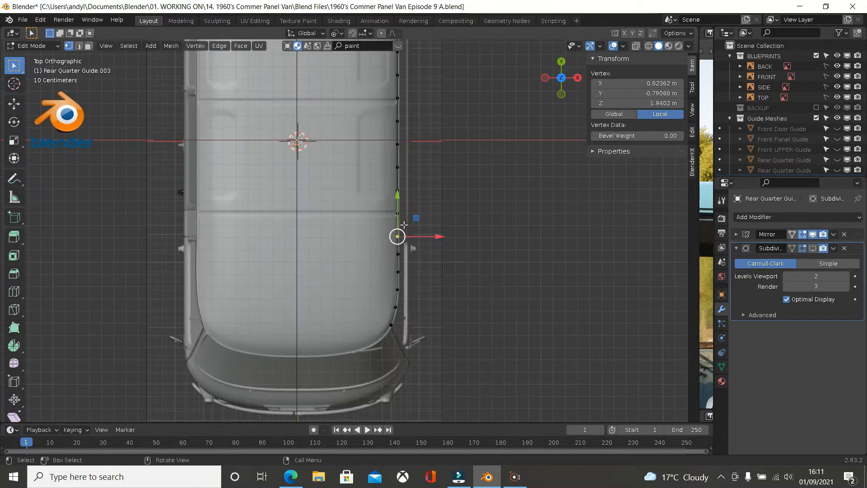
pyautogui.scroll(2, 404, 221)
pyautogui.scroll(1, 404, 218)
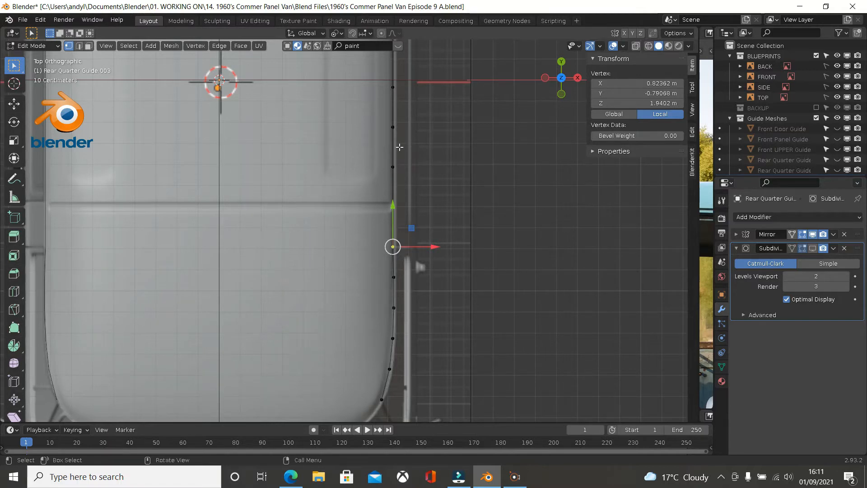
pyautogui.scroll(2, 419, 219)
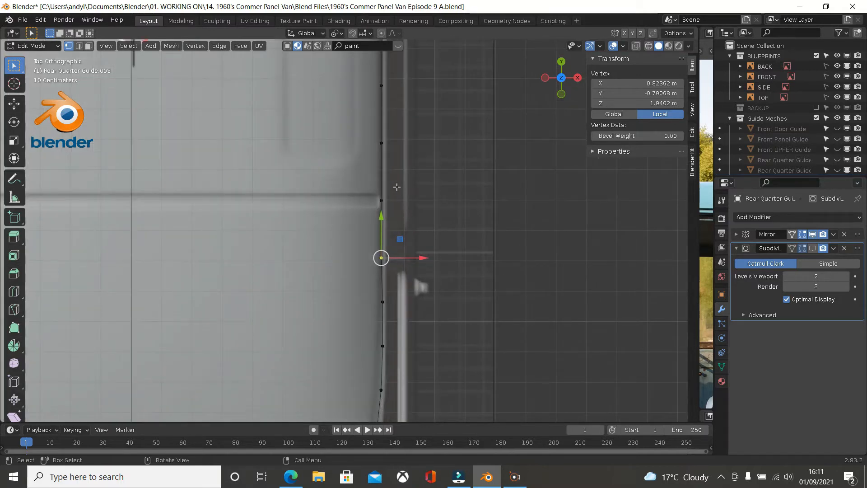
pyautogui.keyDown('shift'); pyautogui.moveTo(396, 145); pyautogui.dragTo(413, 368, button='middle'); pyautogui.keyUp('shift')
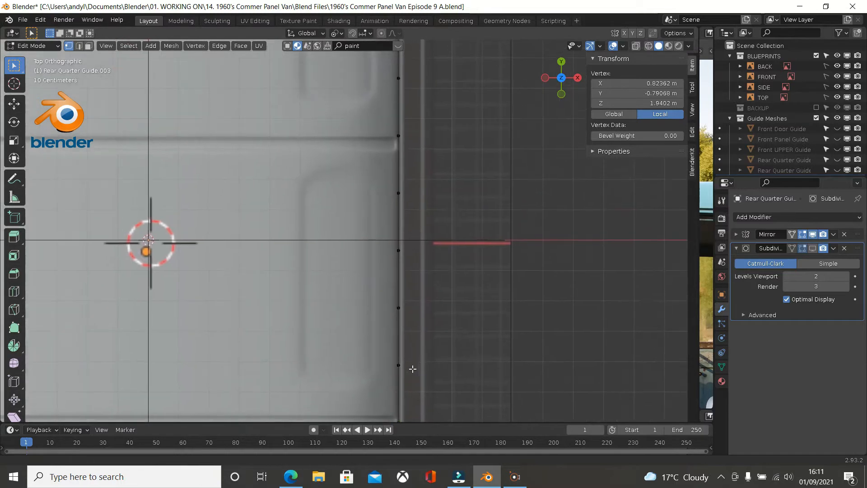
pyautogui.keyDown('shift'); pyautogui.moveTo(408, 210); pyautogui.dragTo(420, 351, button='middle'); pyautogui.keyUp('shift')
pyautogui.keyDown('shift'); pyautogui.moveTo(429, 222); pyautogui.dragTo(441, 397, button='middle'); pyautogui.keyUp('shift')
pyautogui.keyDown('shift'); pyautogui.moveTo(437, 232); pyautogui.dragTo(442, 387, button='middle'); pyautogui.keyUp('shift')
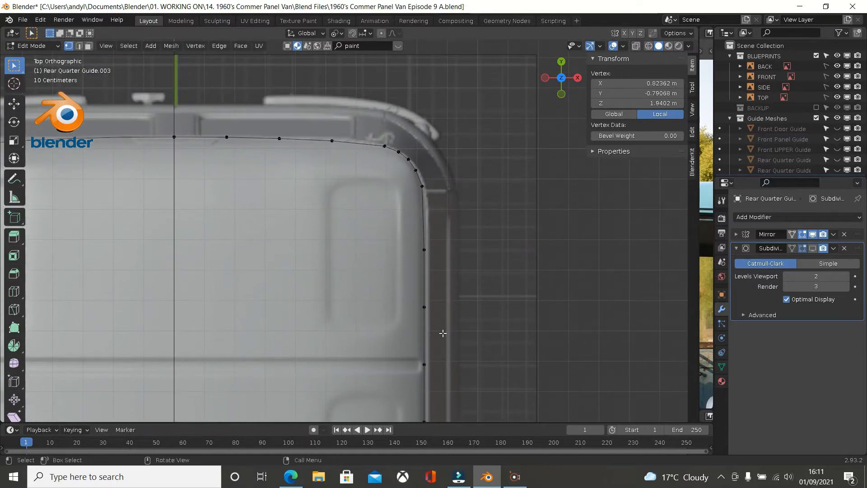
pyautogui.scroll(-1, 443, 331)
pyautogui.keyDown('shift'); pyautogui.moveTo(443, 319); pyautogui.dragTo(451, 157, button='middle'); pyautogui.keyUp('shift')
pyautogui.keyDown('shift'); pyautogui.moveTo(447, 265); pyautogui.dragTo(472, 123, button='middle'); pyautogui.keyUp('shift')
pyautogui.keyDown('shift'); pyautogui.moveTo(471, 281); pyautogui.dragTo(489, 110, button='middle'); pyautogui.keyUp('shift')
pyautogui.keyDown('shift'); pyautogui.moveTo(502, 308); pyautogui.dragTo(501, 175, button='middle'); pyautogui.keyUp('shift')
pyautogui.keyDown('shift'); pyautogui.moveTo(498, 346); pyautogui.dragTo(488, 252, button='middle'); pyautogui.keyUp('shift')
pyautogui.keyDown('shift'); pyautogui.moveTo(478, 306); pyautogui.dragTo(472, 248, button='middle'); pyautogui.keyUp('shift')
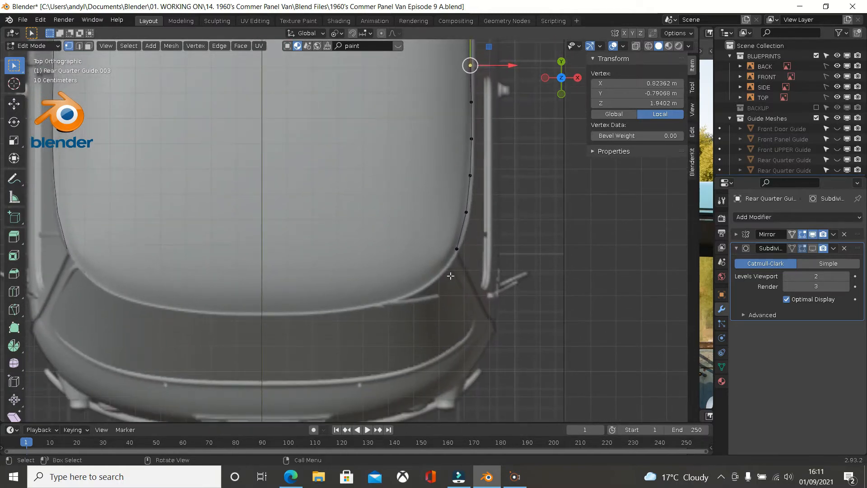
# Move the frontmost vertex of the roof edge along X to about 0.768 m, onto the blueprint's outline
pyautogui.scroll(2, 448, 254)
pyautogui.click(459, 236)
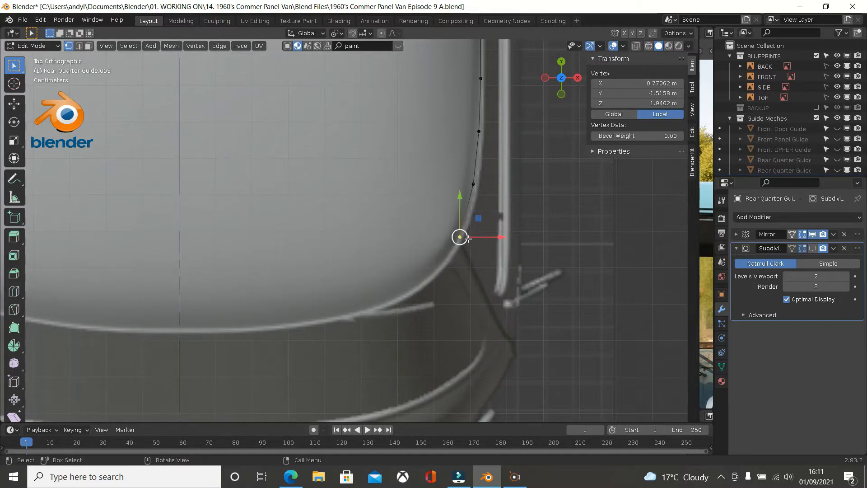
pyautogui.press('g')
pyautogui.click(475, 238)
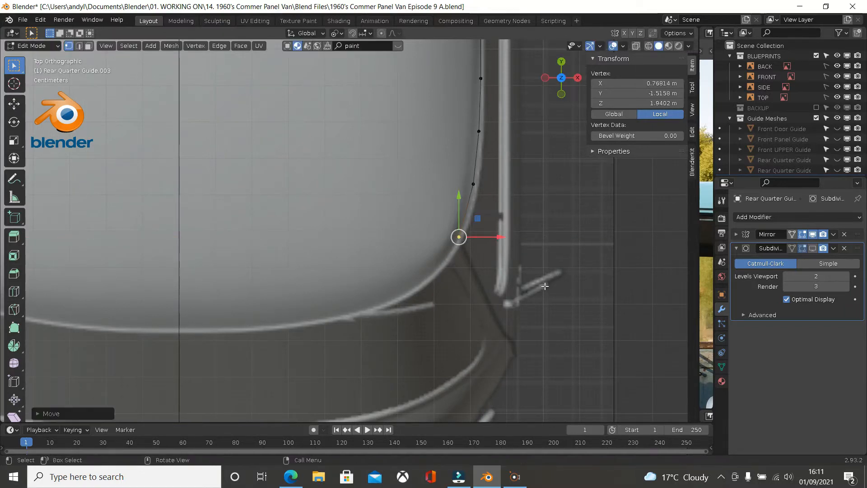
# Extrude the frontmost vertex around the front corner and place the new one at about X 0.674 m, Y -1.637 m
pyautogui.scroll(1, 543, 268)
pyautogui.scroll(1, 543, 269)
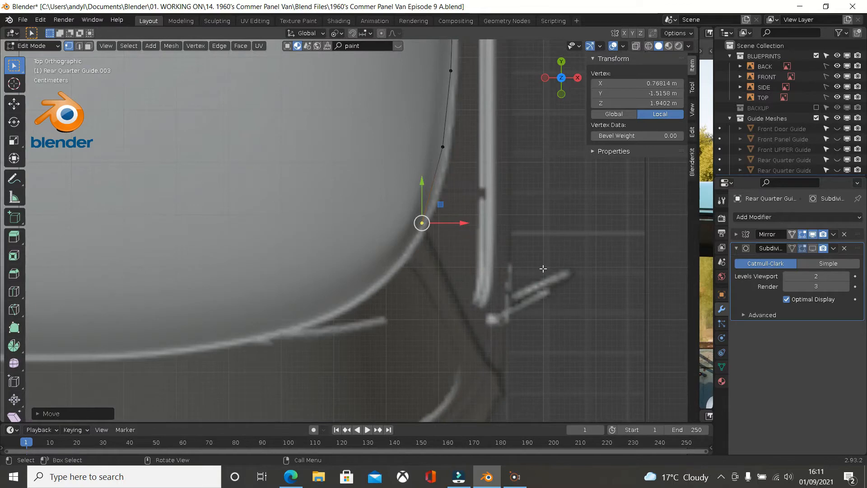
pyautogui.press('g')
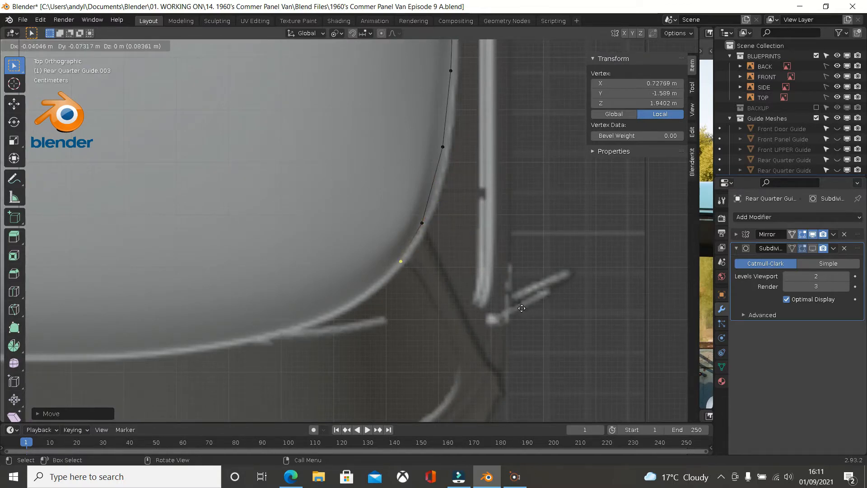
pyautogui.press('shift')
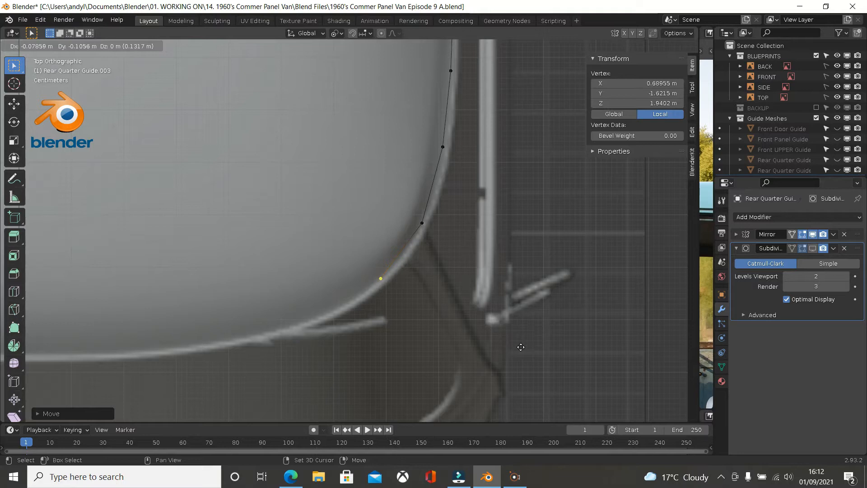
pyautogui.click(520, 347)
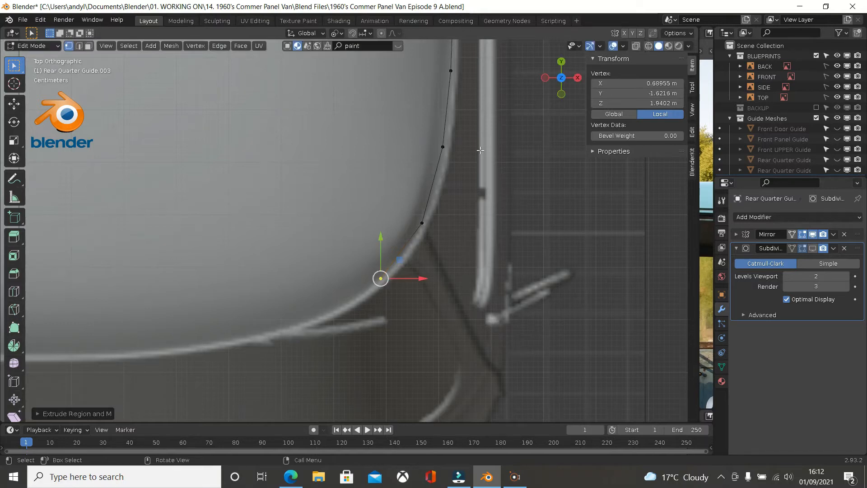
pyautogui.keyDown('shift'); pyautogui.moveTo(392, 297); pyautogui.dragTo(396, 258, button='middle'); pyautogui.keyUp('shift')
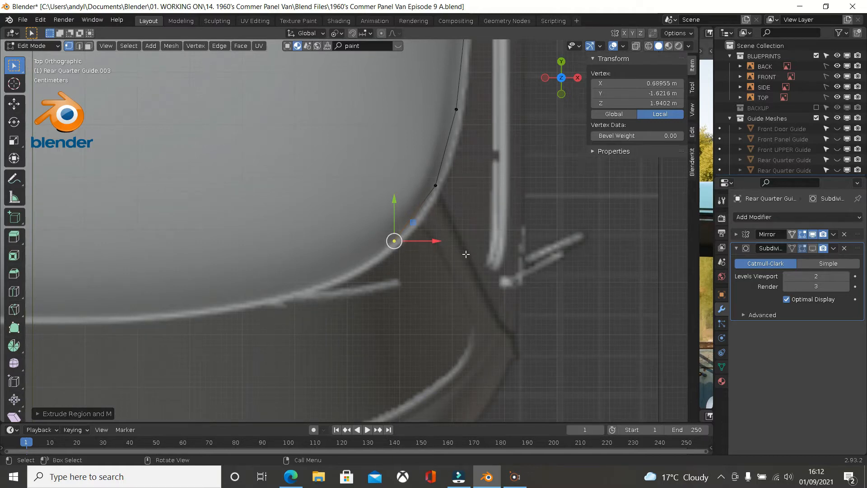
pyautogui.press('g')
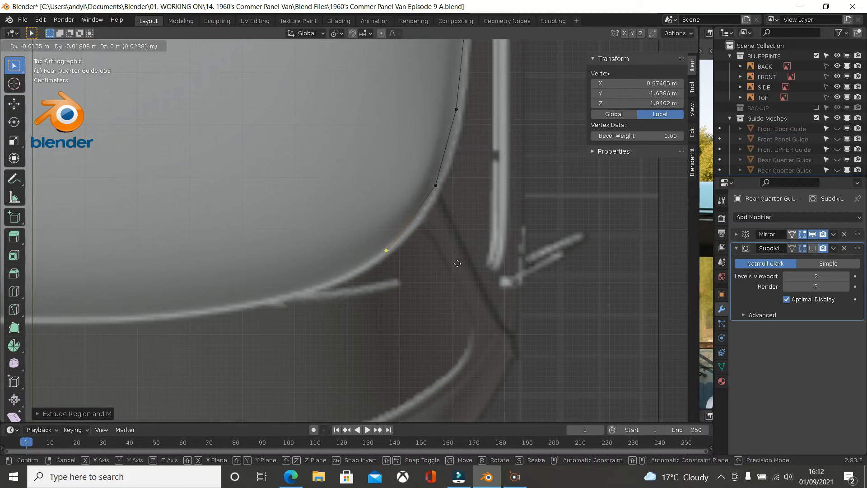
pyautogui.click(457, 262)
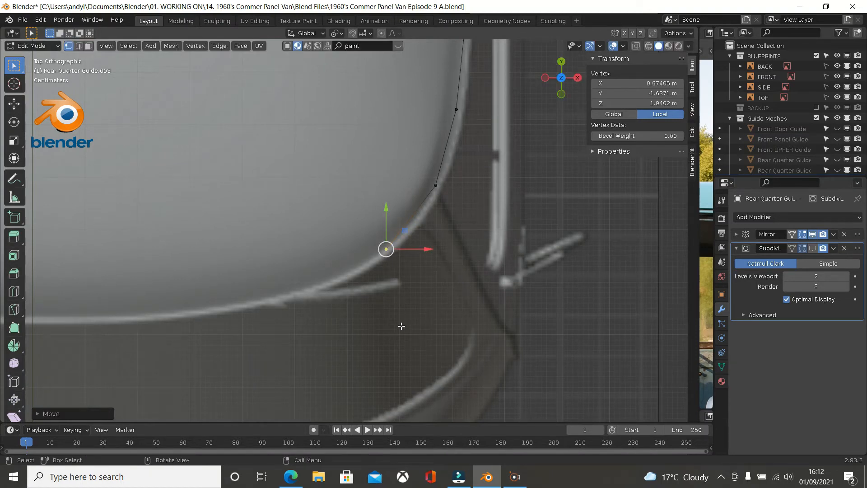
# Extrude three more vertices along the front roof outline, at about X 0.521 m, 0.333 m and 0.135 m, the last at Y -1.765 m
pyautogui.press('e')
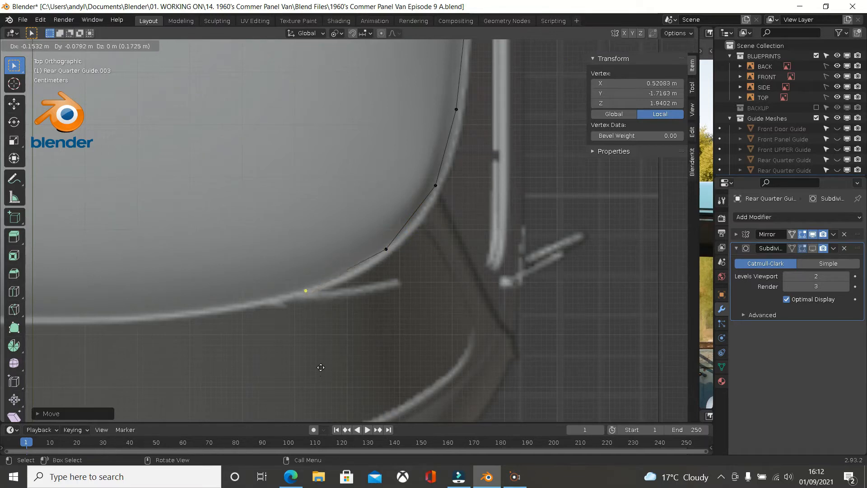
pyautogui.click(321, 367)
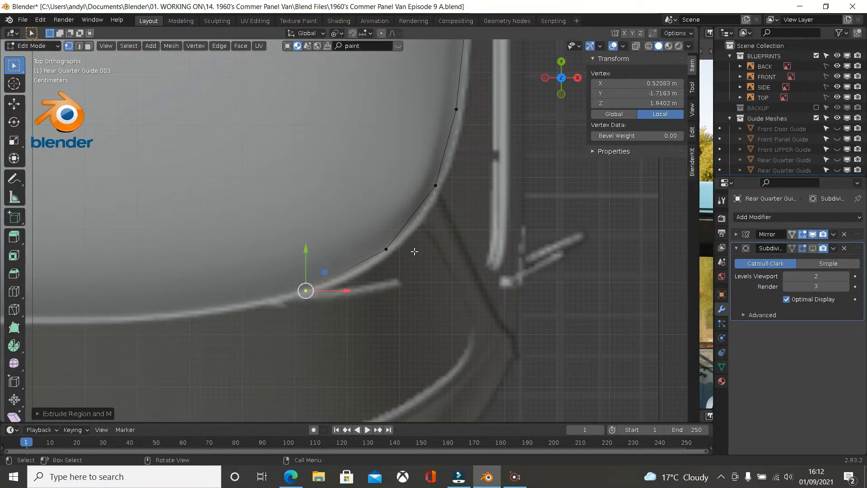
pyautogui.keyDown('shift'); pyautogui.moveTo(415, 251); pyautogui.dragTo(563, 244, button='middle'); pyautogui.keyUp('shift')
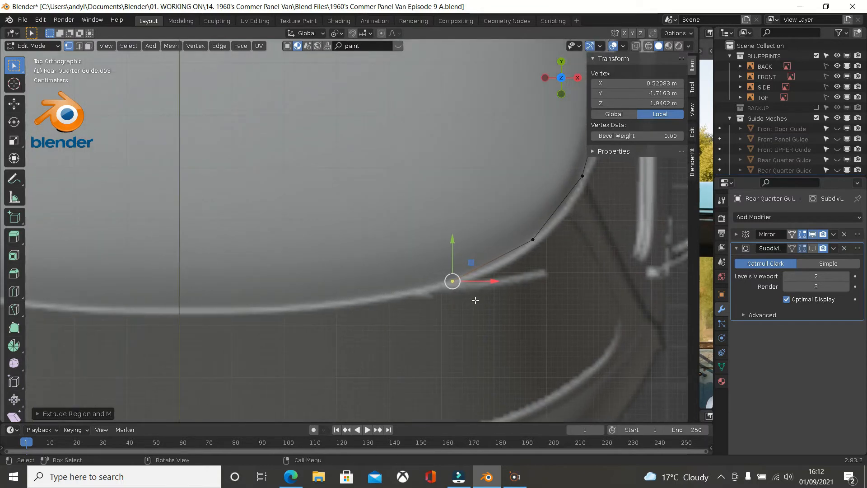
pyautogui.press('e')
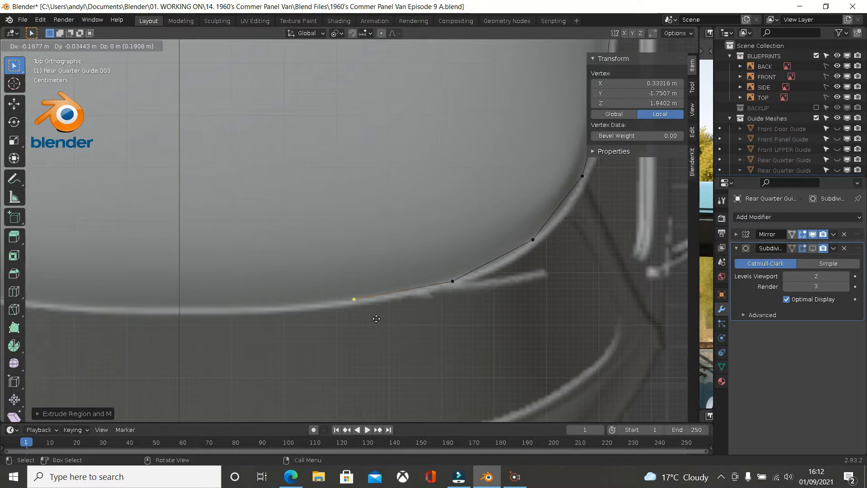
pyautogui.click(376, 318)
pyautogui.press('e')
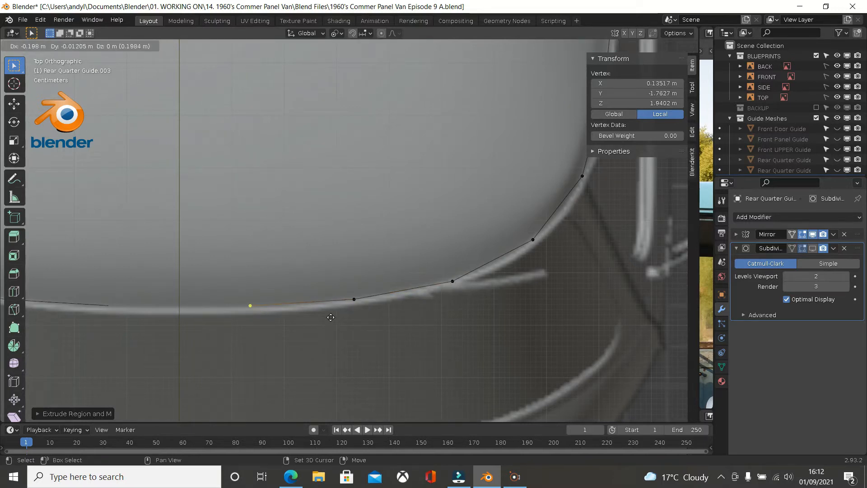
pyautogui.click(330, 330)
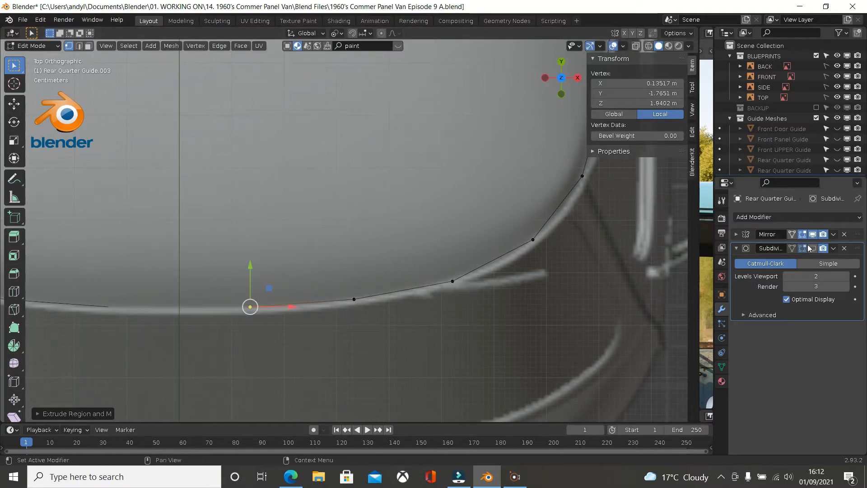
# Check the Mirror modifier's Clipping setting and extrude the last front vertex along X to the centreline at X 0 m
pyautogui.click(738, 237)
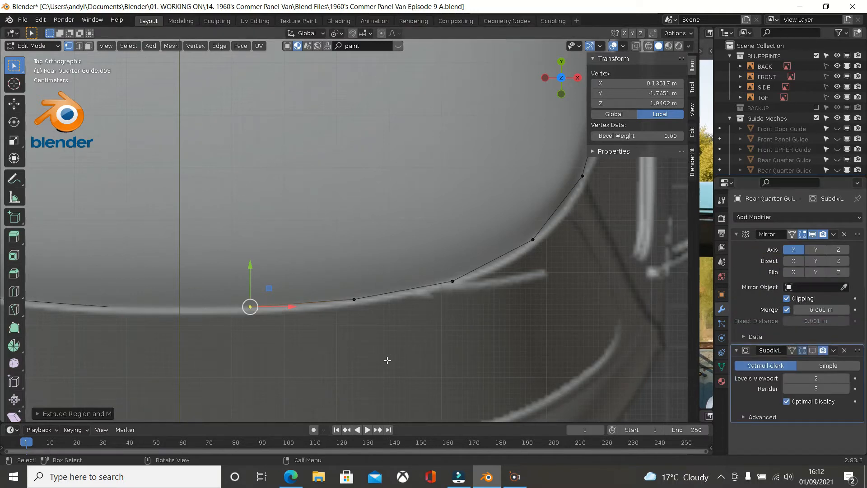
pyautogui.press('g')
pyautogui.press('x')
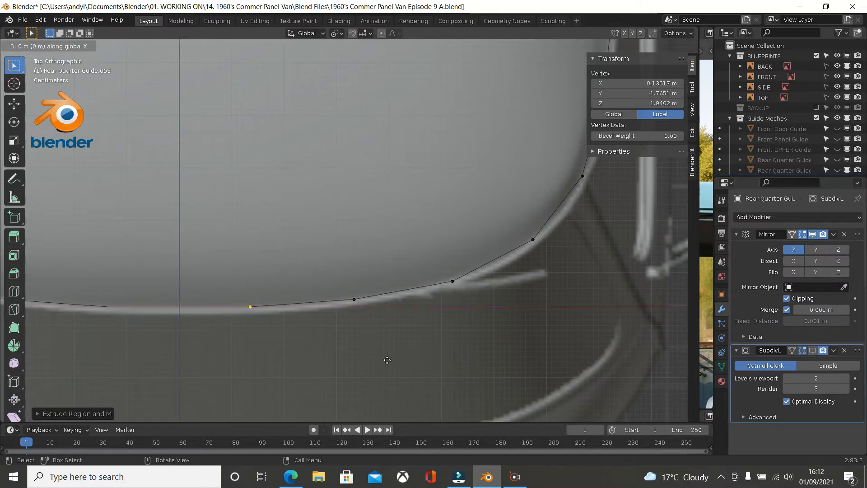
pyautogui.click(190, 352)
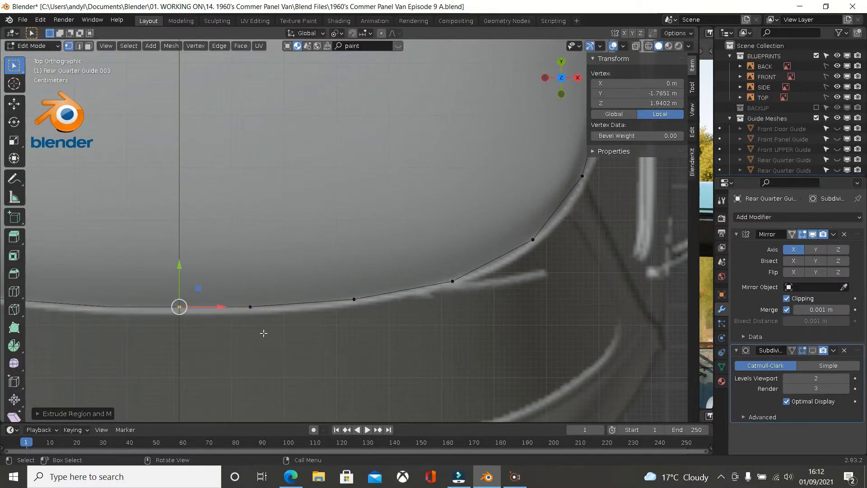
# Select all vertices of the finished roof edge outline
pyautogui.scroll(-5, 345, 322)
pyautogui.scroll(-1, 402, 313)
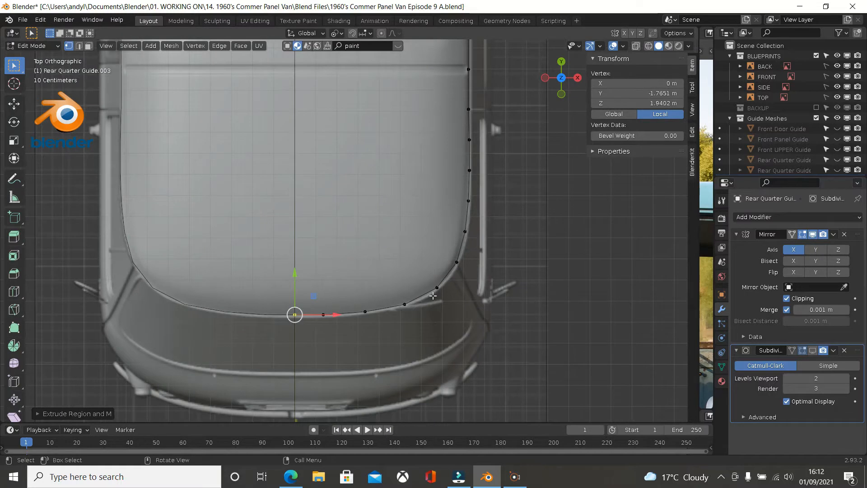
pyautogui.keyDown('shift'); pyautogui.moveTo(500, 254); pyautogui.dragTo(495, 352, button='middle'); pyautogui.keyUp('shift')
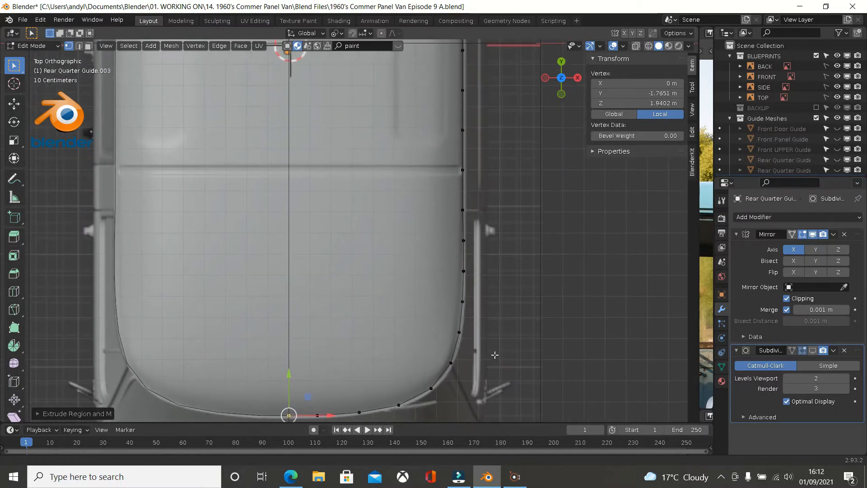
pyautogui.scroll(-5, 519, 316)
pyautogui.press('a')
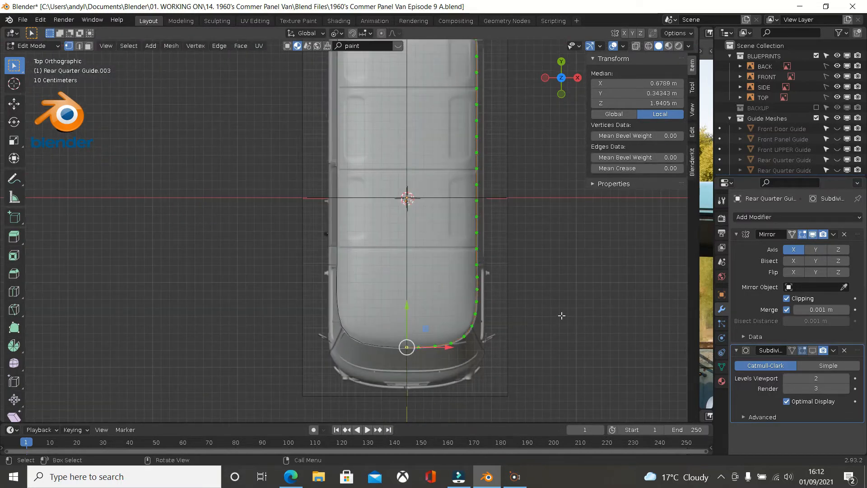
# Examine the roof edge line and the roof's curvature against the side and front blueprints
pyautogui.moveTo(562, 303); pyautogui.dragTo(510, 221, button='middle')
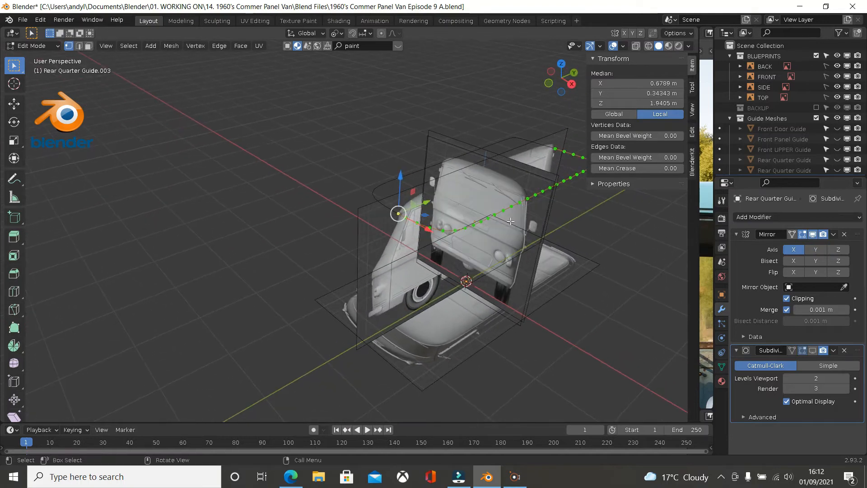
pyautogui.press('KP_3')
pyautogui.scroll(3, 510, 221)
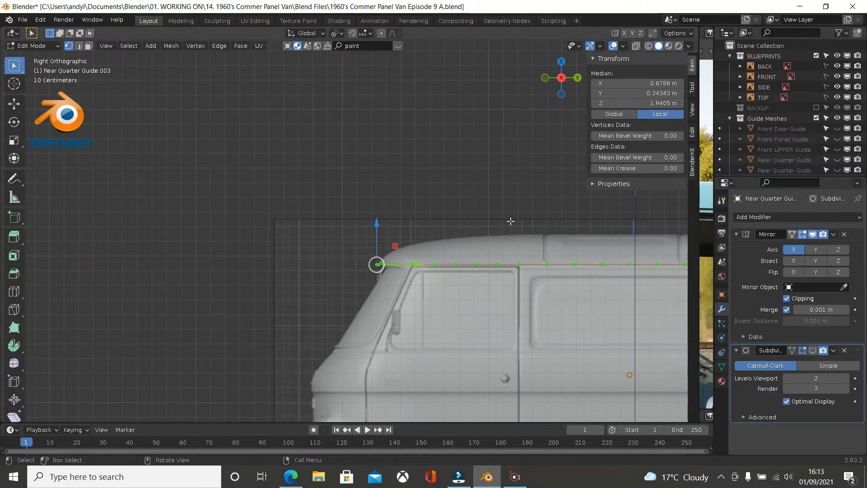
pyautogui.scroll(3, 366, 252)
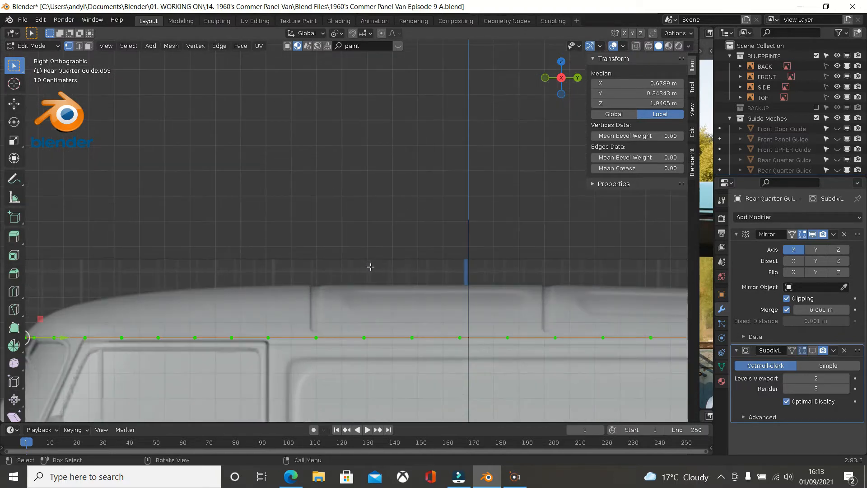
pyautogui.scroll(-1, 370, 267)
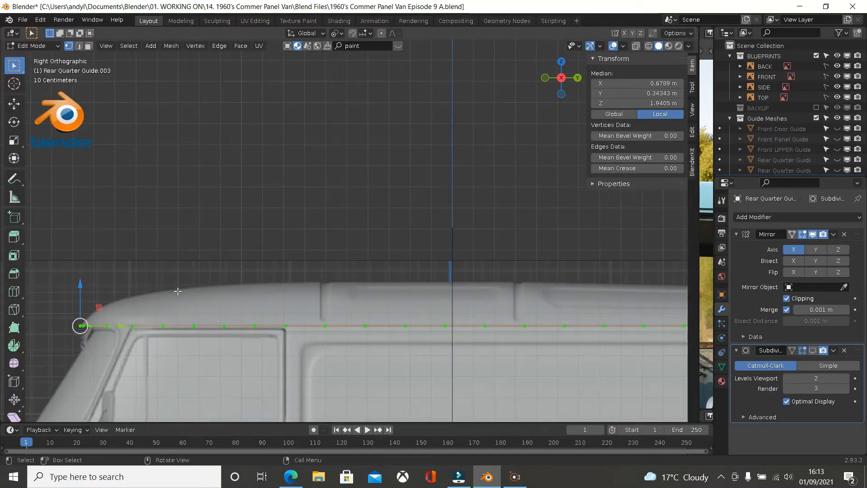
pyautogui.scroll(2, 177, 292)
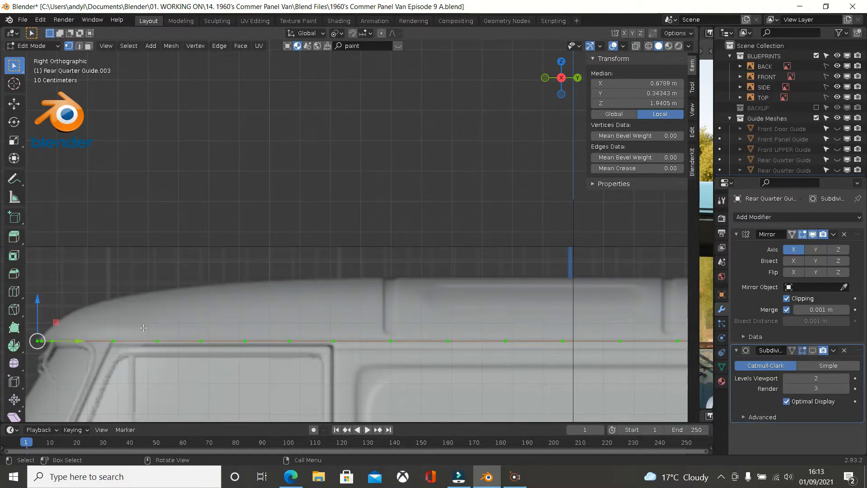
pyautogui.scroll(-1, 224, 326)
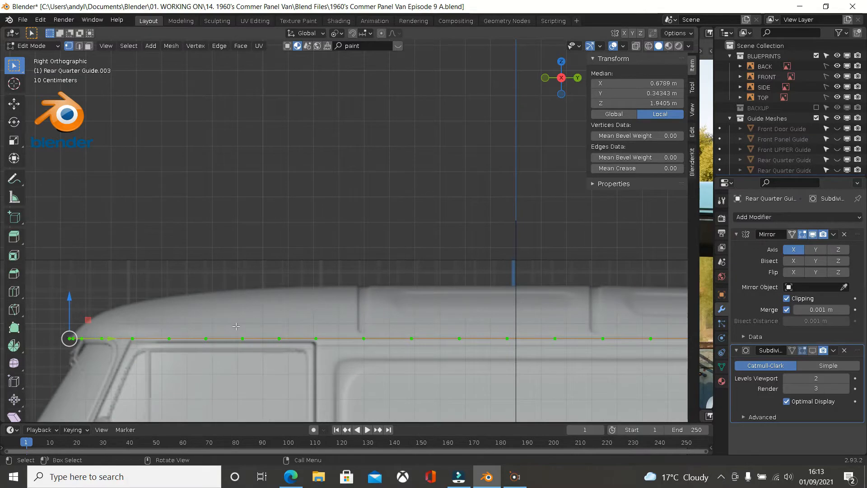
pyautogui.press('KP_1')
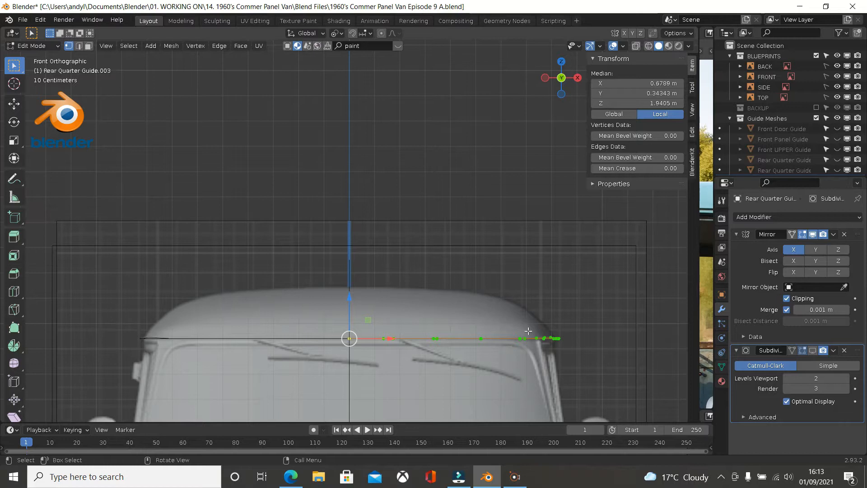
pyautogui.press('KP_3')
pyautogui.scroll(3, 528, 330)
pyautogui.keyDown('shift'); pyautogui.moveTo(488, 277); pyautogui.dragTo(195, 252, button='middle'); pyautogui.keyUp('shift')
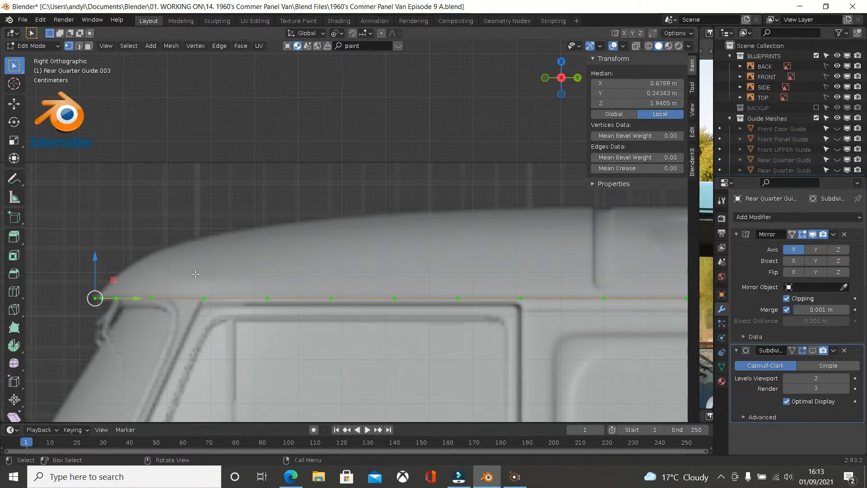
pyautogui.scroll(-1, 195, 274)
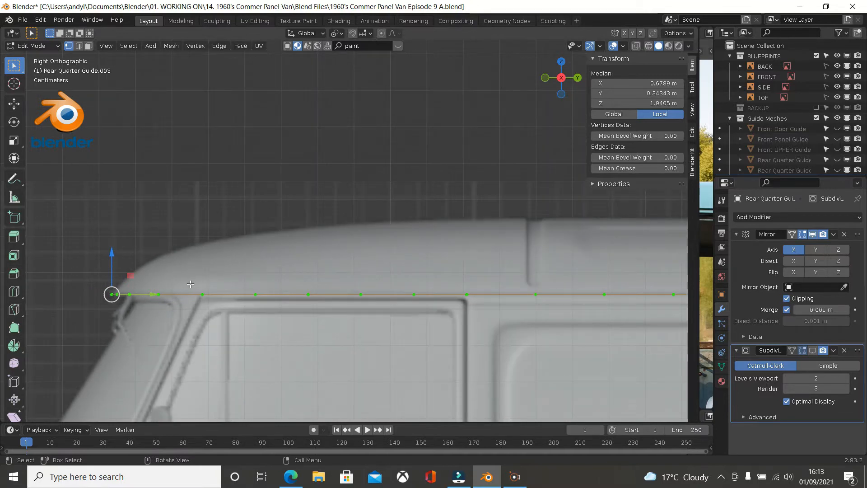
pyautogui.scroll(-1, 190, 284)
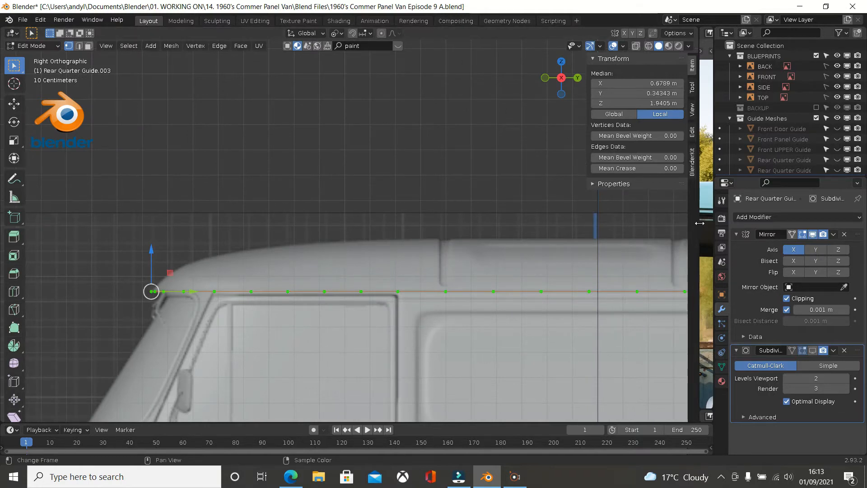
# Study the roof's shape above the doors and along the side in reference photos DSC_0376.JPG and DSC_0374.JPG
pyautogui.moveTo(699, 223); pyautogui.dragTo(213, 223)
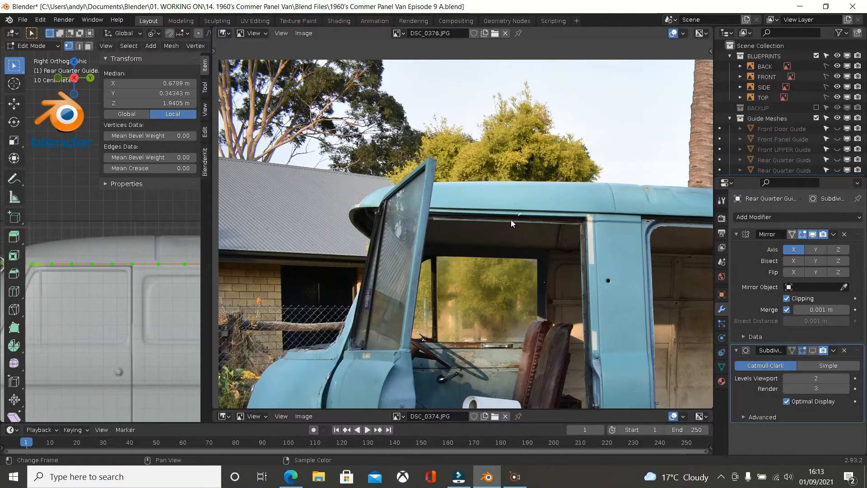
pyautogui.scroll(2, 510, 220)
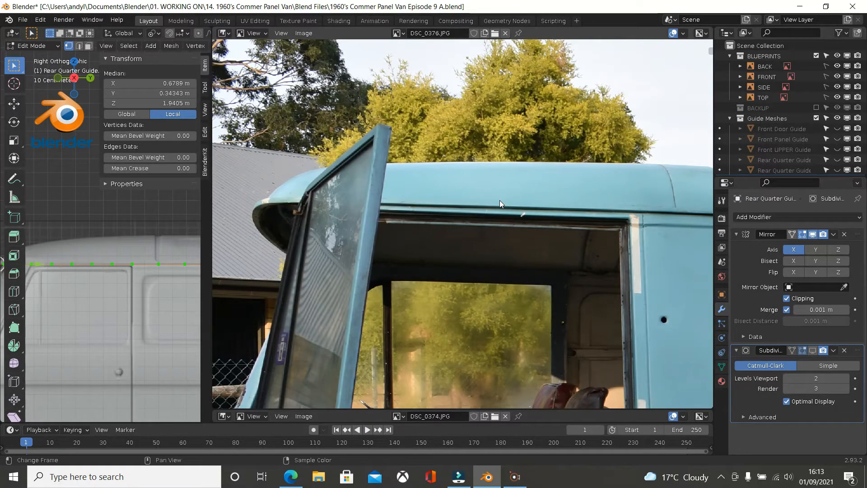
pyautogui.scroll(-1, 473, 228)
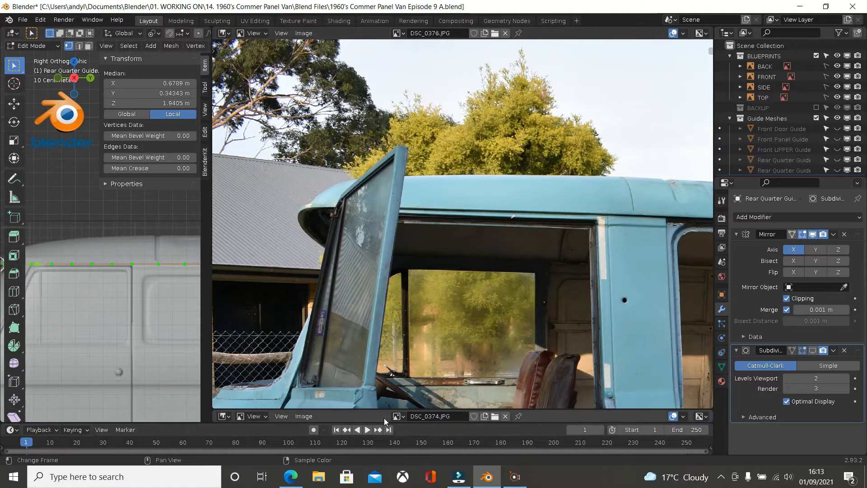
pyautogui.scroll(-3, 361, 126)
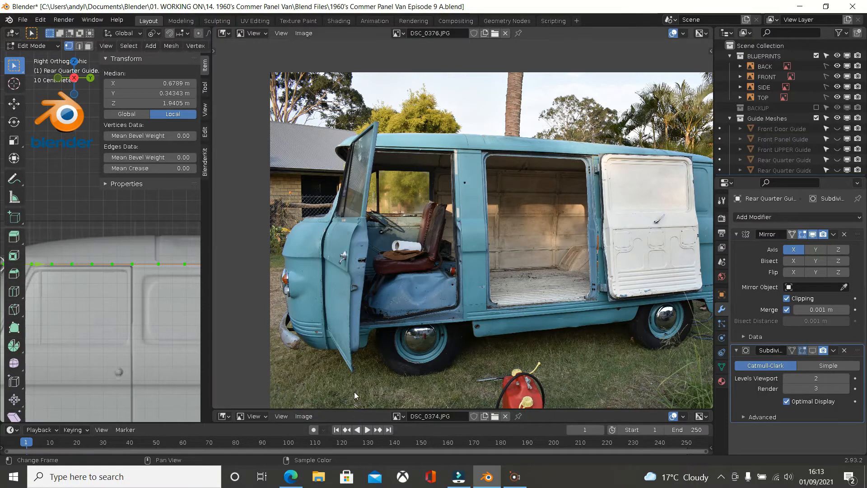
pyautogui.moveTo(354, 409); pyautogui.dragTo(379, 72)
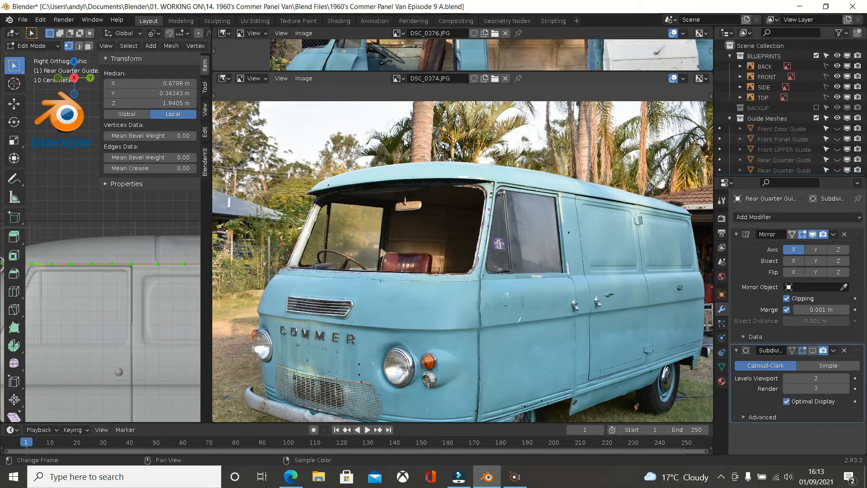
pyautogui.scroll(5, 576, 221)
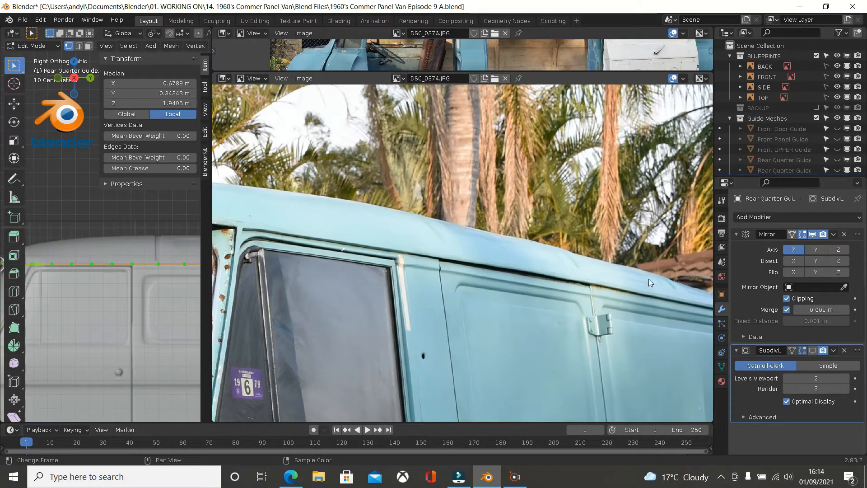
pyautogui.scroll(-1, 535, 271)
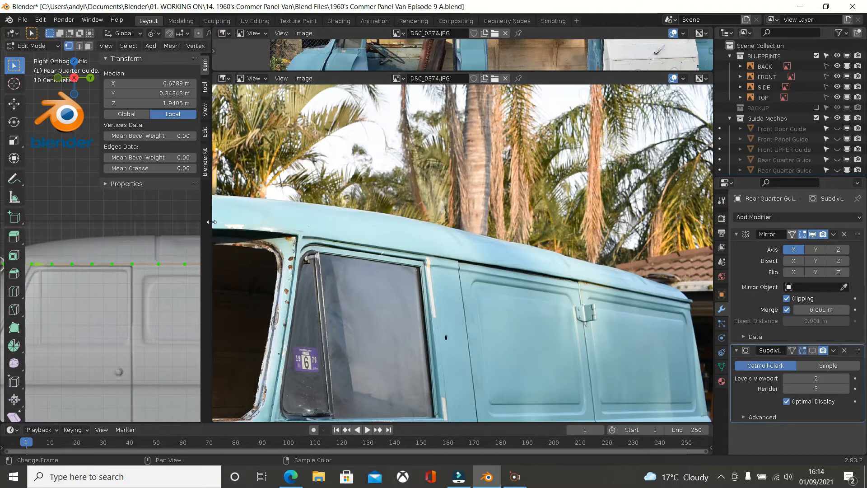
pyautogui.moveTo(211, 222); pyautogui.dragTo(690, 222)
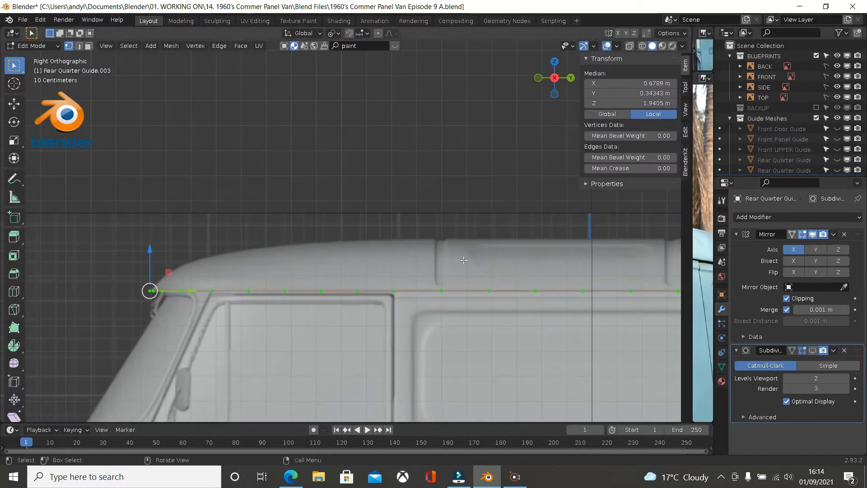
# Extrude the selected roof edge a short distance straight up along Z in the side view, forming a thin strip
pyautogui.press('n')
pyautogui.scroll(2, 461, 260)
pyautogui.keyDown('shift'); pyautogui.scroll(-3, 424, 271); pyautogui.keyUp('shift')
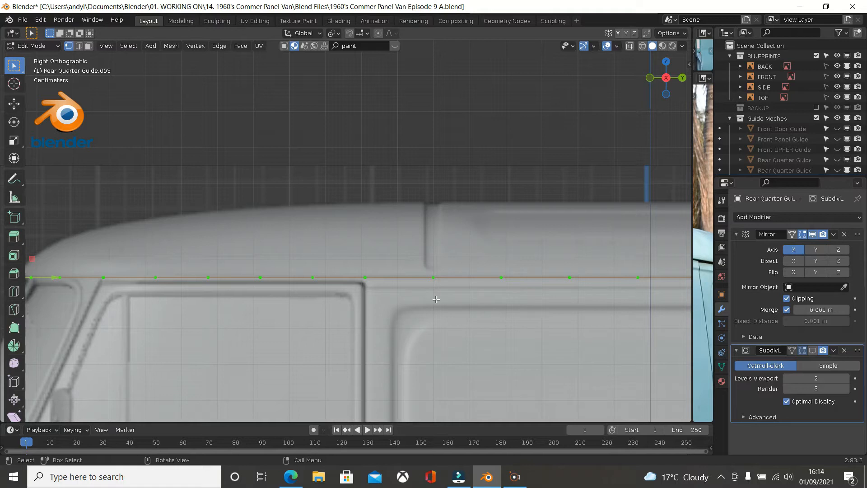
pyautogui.press('g')
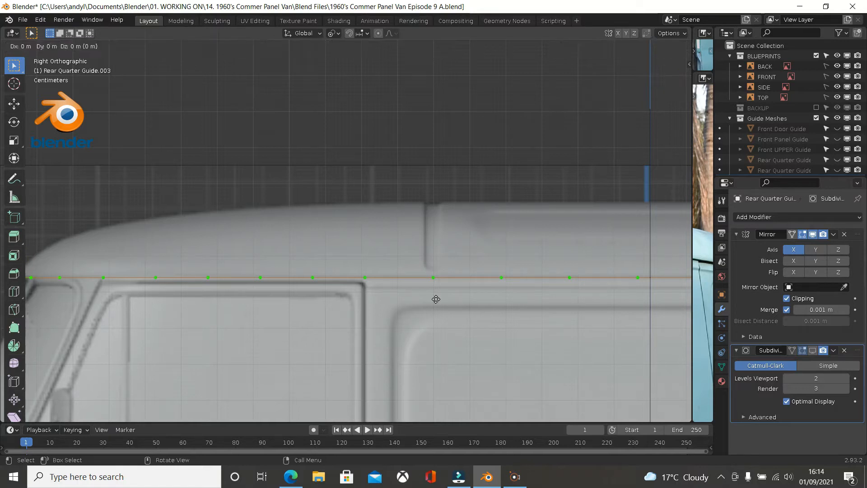
pyautogui.press('z')
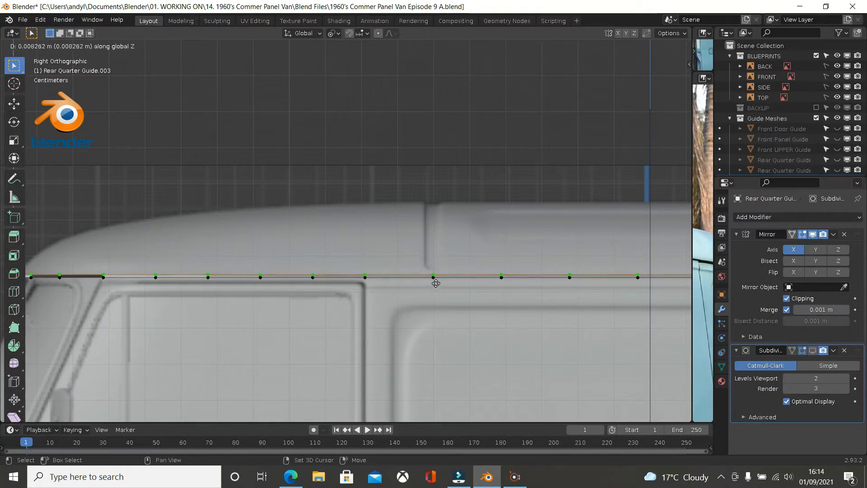
pyautogui.click(437, 234)
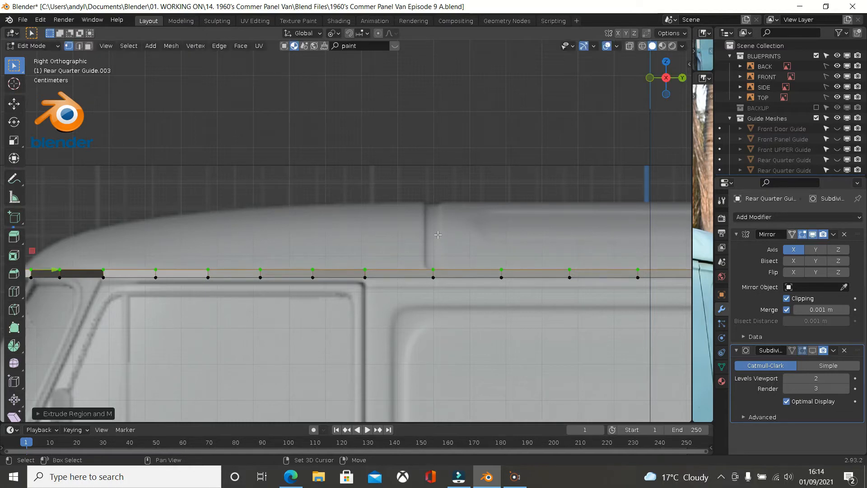
# Inspect the extruded roof strip against the top blueprint and in perspective around the front corner and side
pyautogui.scroll(-2, 402, 289)
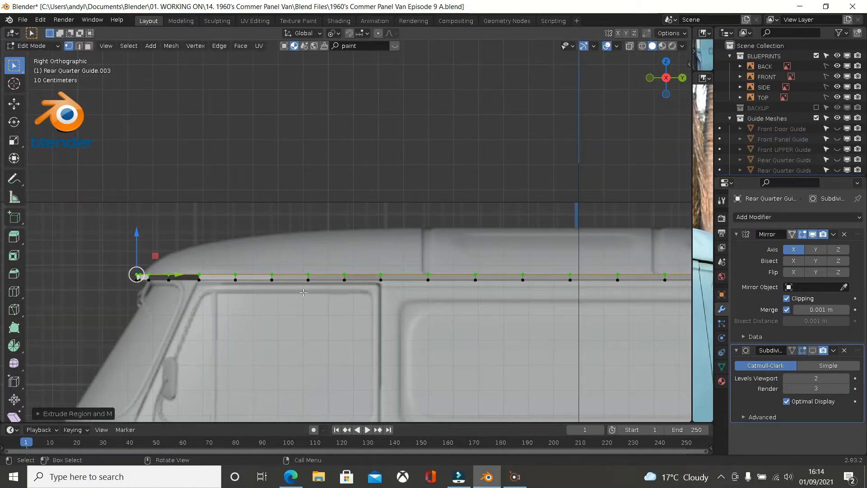
pyautogui.press('KP_7')
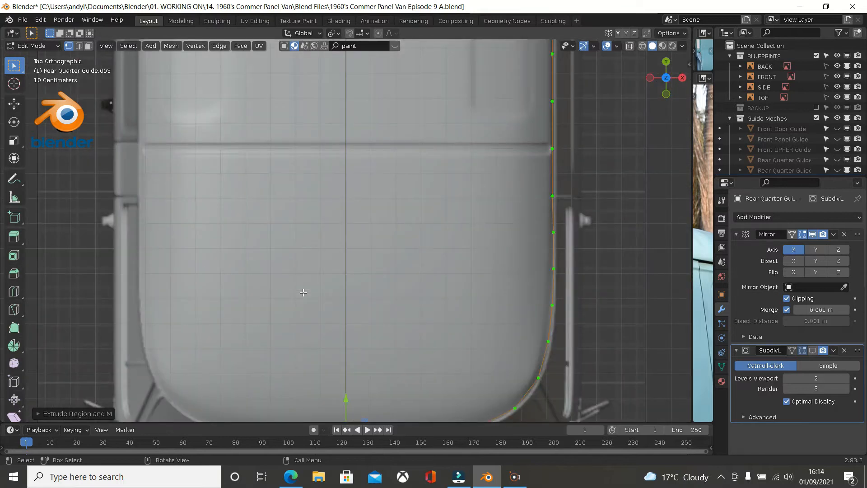
pyautogui.keyDown('shift'); pyautogui.moveTo(347, 292); pyautogui.dragTo(341, 185, button='middle'); pyautogui.keyUp('shift')
pyautogui.scroll(2, 363, 209)
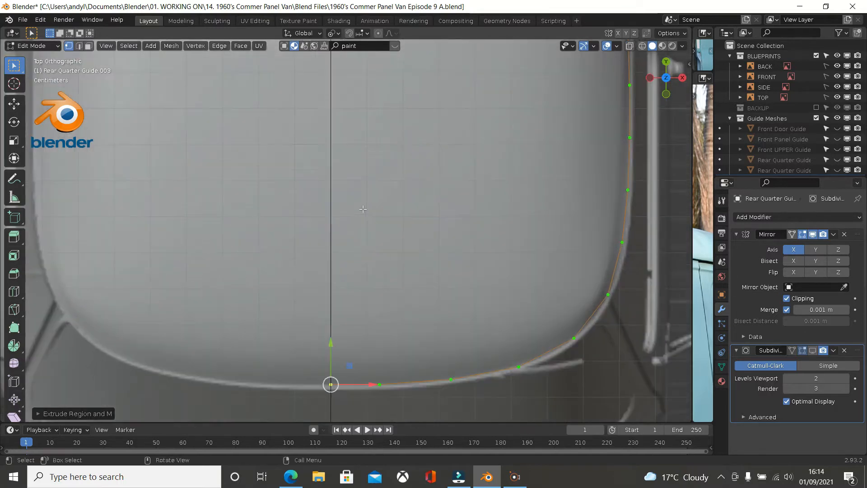
pyautogui.scroll(-1, 391, 243)
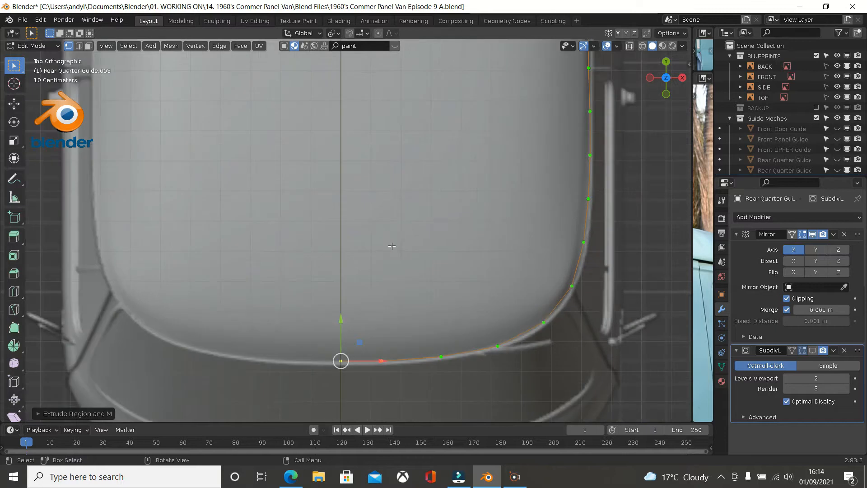
pyautogui.scroll(-4, 393, 243)
pyautogui.moveTo(393, 243); pyautogui.dragTo(323, 139, button='middle')
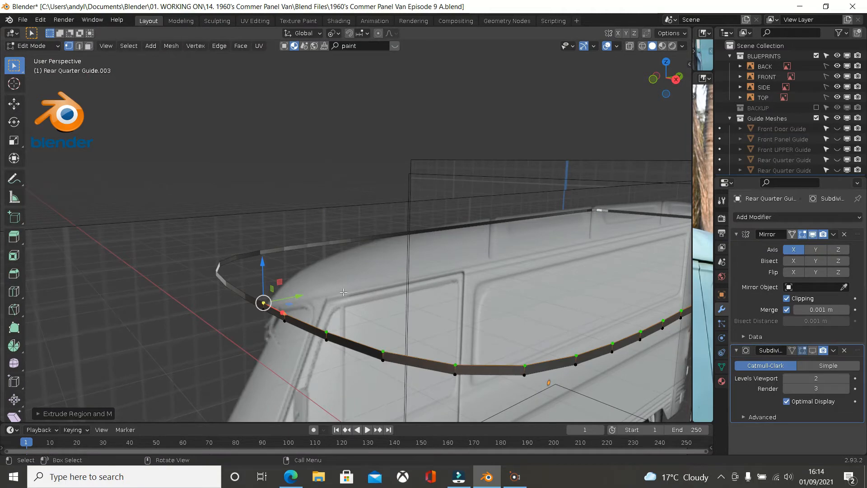
pyautogui.scroll(-2, 343, 292)
pyautogui.scroll(-1, 343, 292)
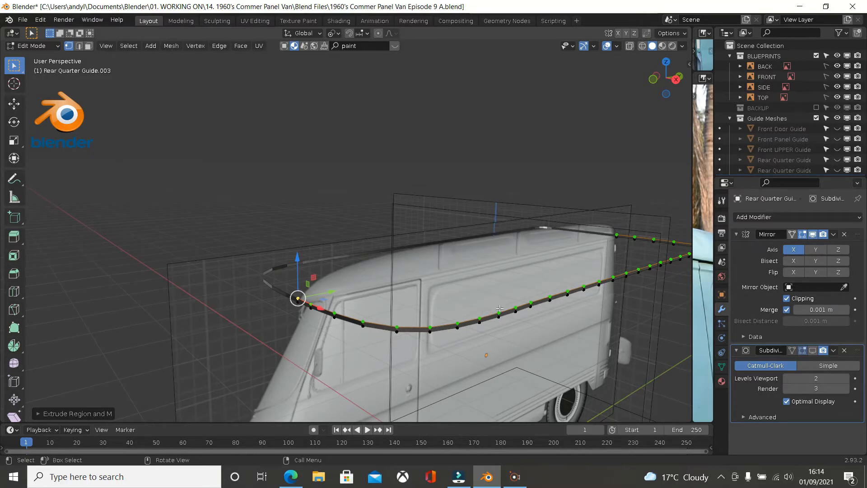
pyautogui.scroll(2, 517, 269)
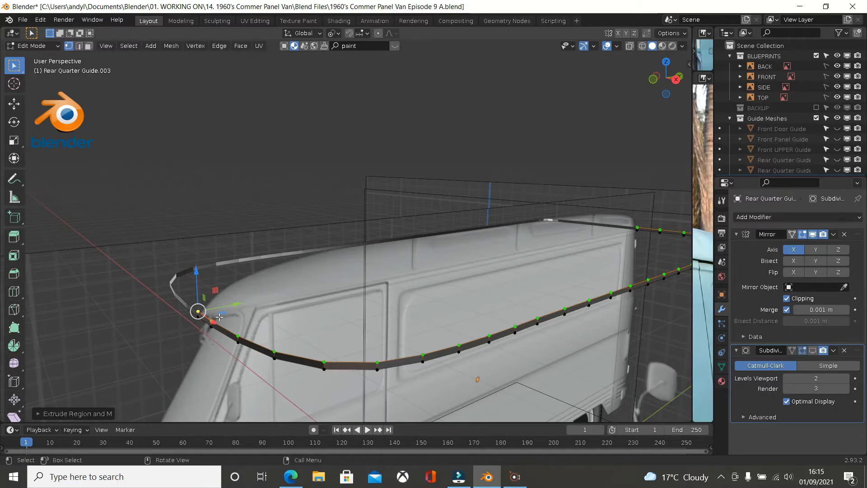
# Try to select the shortest path along the roof strip's upper edge from the van's side to the front centre
pyautogui.click(562, 307)
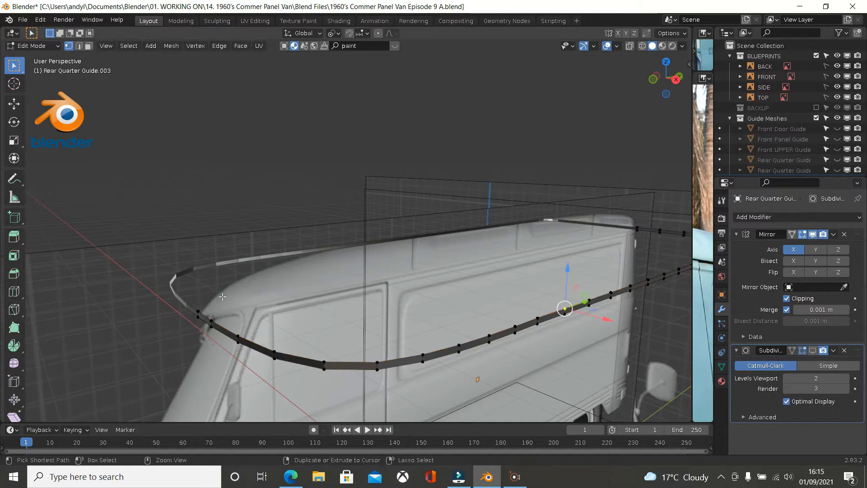
pyautogui.keyDown('ctrl'); pyautogui.click(204, 303); pyautogui.keyUp('ctrl')
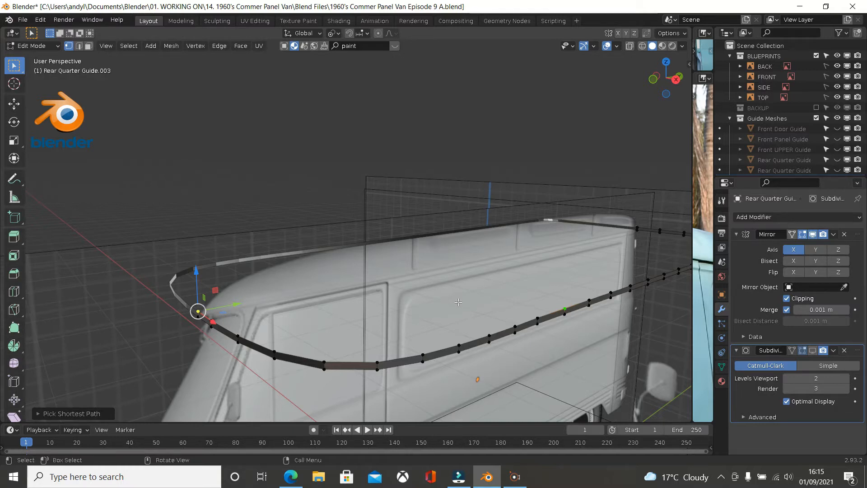
pyautogui.click(558, 303)
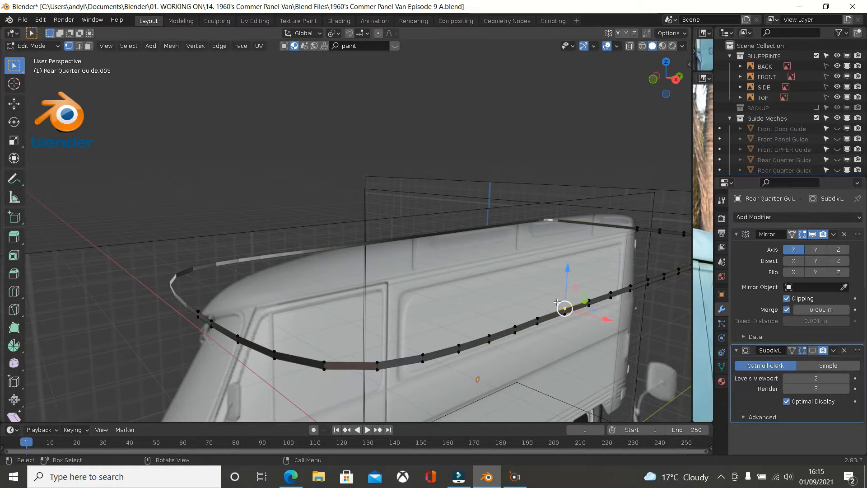
pyautogui.keyDown('ctrl'); pyautogui.click(205, 307); pyautogui.keyUp('ctrl')
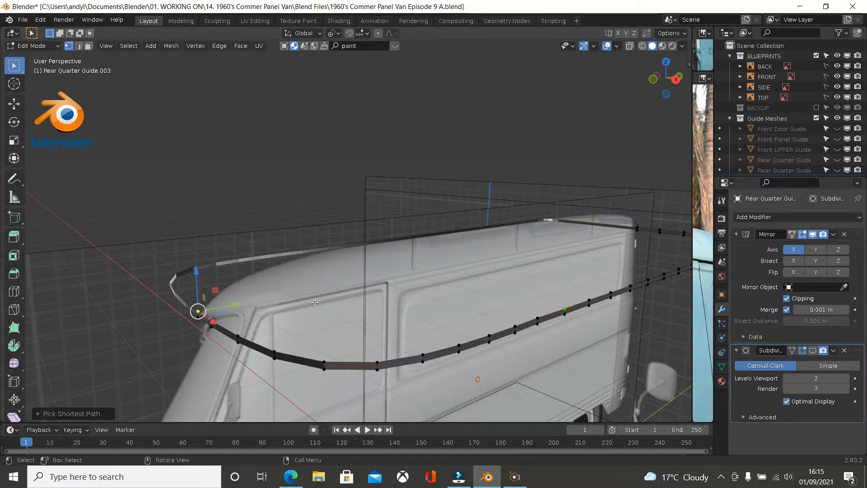
# Recalculate the normals of the whole roof strip and merge its overlapping vertices by distance
pyautogui.scroll(2, 343, 300)
pyautogui.keyDown('shift'); pyautogui.moveTo(340, 302); pyautogui.dragTo(385, 242, button='middle'); pyautogui.keyUp('shift')
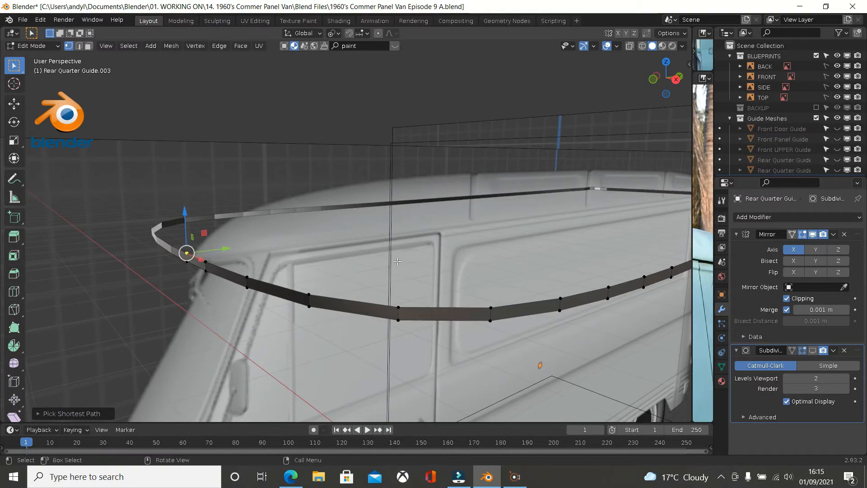
pyautogui.press('a')
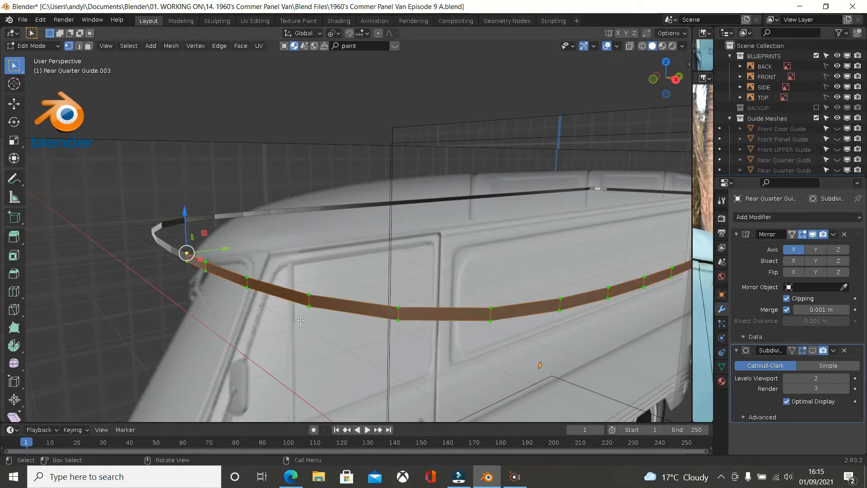
pyautogui.hotkey('shift', 'n')
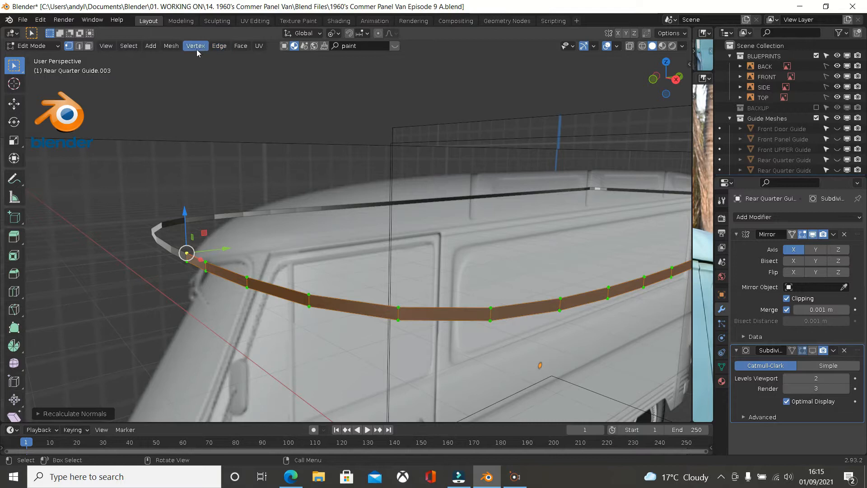
pyautogui.click(171, 46)
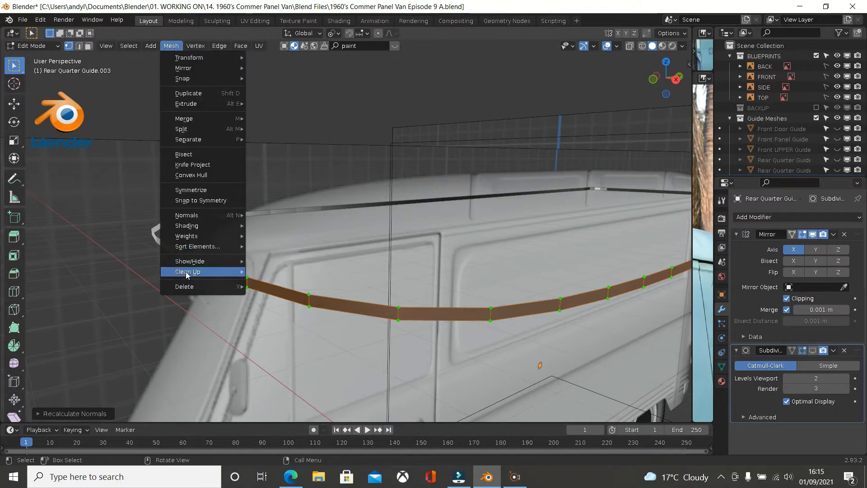
pyautogui.moveTo(187, 272)
pyautogui.click(263, 353)
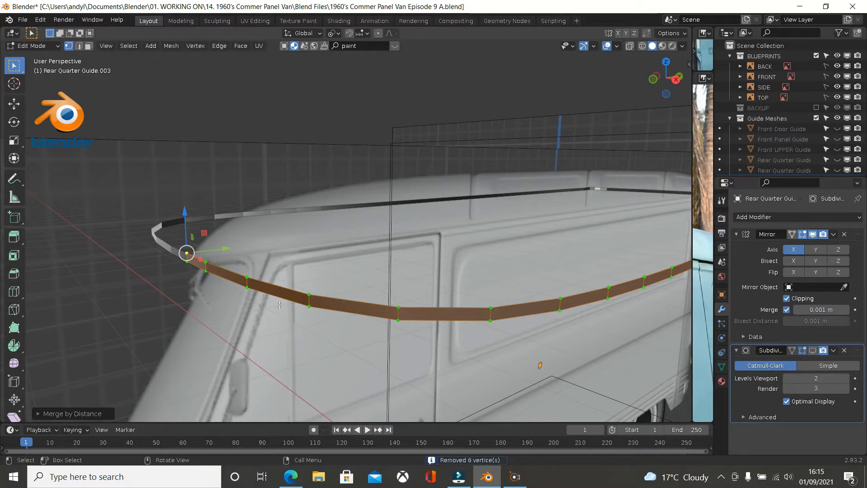
# Select the strip's upper-edge path from the side to the front centre and show it in wireframe in the right view
pyautogui.scroll(-1, 427, 311)
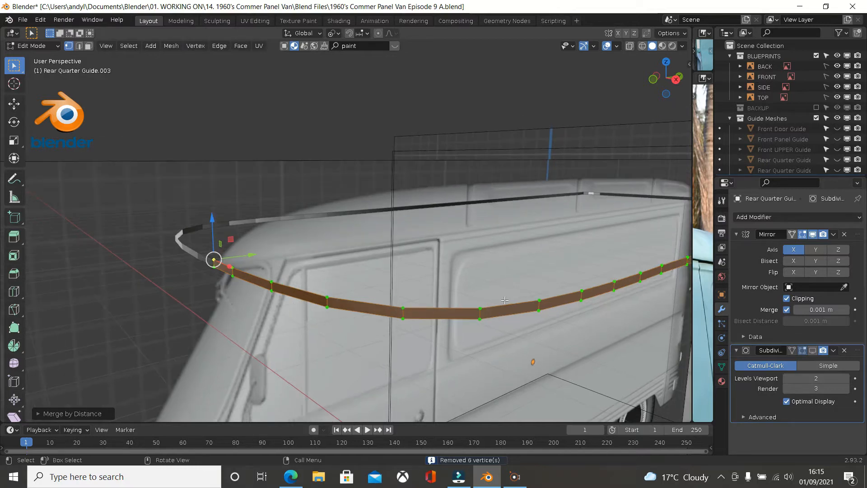
pyautogui.click(637, 272)
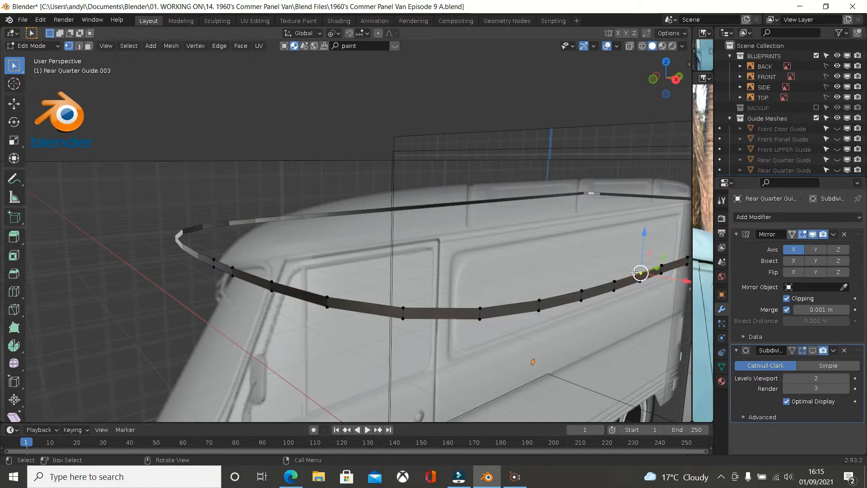
pyautogui.keyDown('ctrl'); pyautogui.click(216, 255); pyautogui.keyUp('ctrl')
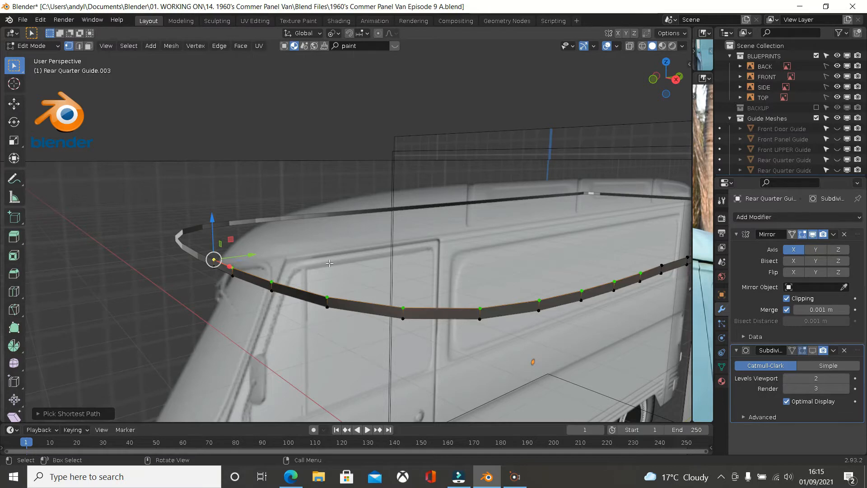
pyautogui.press('KP_3')
pyautogui.scroll(1, 330, 263)
pyautogui.keyDown('shift'); pyautogui.moveTo(265, 254); pyautogui.dragTo(207, 224, button='middle'); pyautogui.keyUp('shift')
pyautogui.press('z')
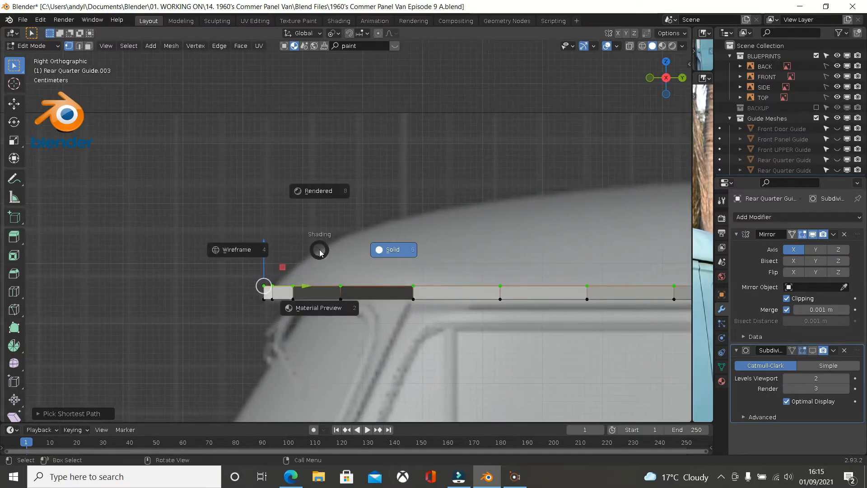
pyautogui.click(251, 249)
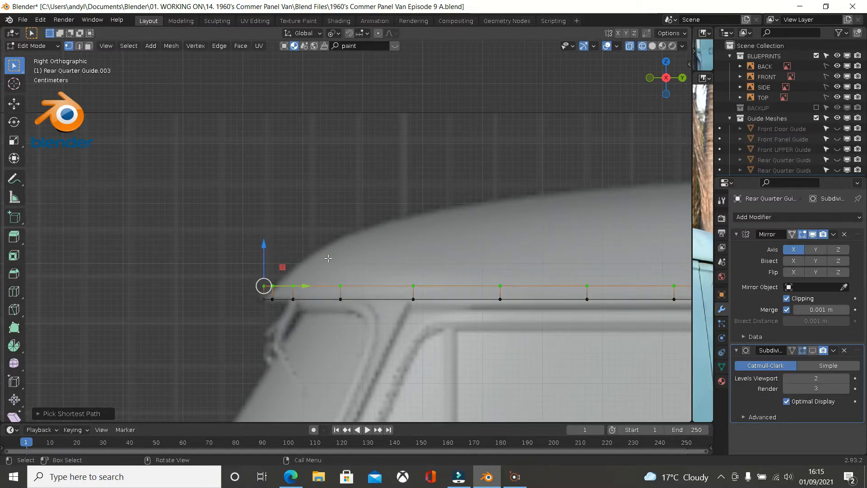
# Add the upper-edge vertex above the door's rear edge as the active vertex and set the pivot point to Active Element
pyautogui.scroll(2, 328, 258)
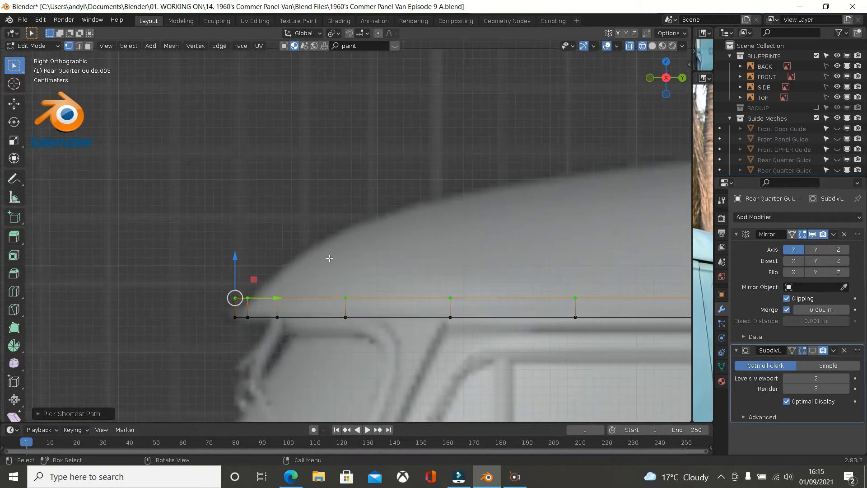
pyautogui.scroll(-3, 329, 258)
pyautogui.keyDown('shift'); pyautogui.moveTo(304, 270); pyautogui.dragTo(172, 273, button='middle'); pyautogui.keyUp('shift')
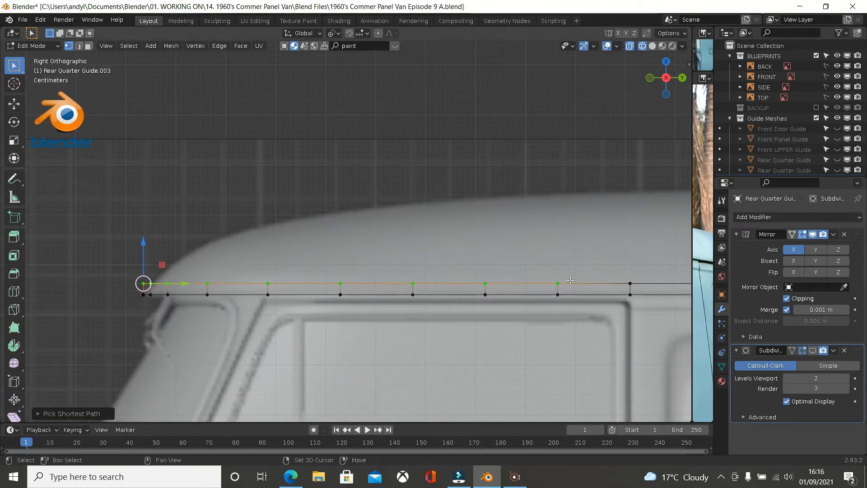
pyautogui.keyDown('shift'); pyautogui.click(631, 282); pyautogui.keyUp('shift')
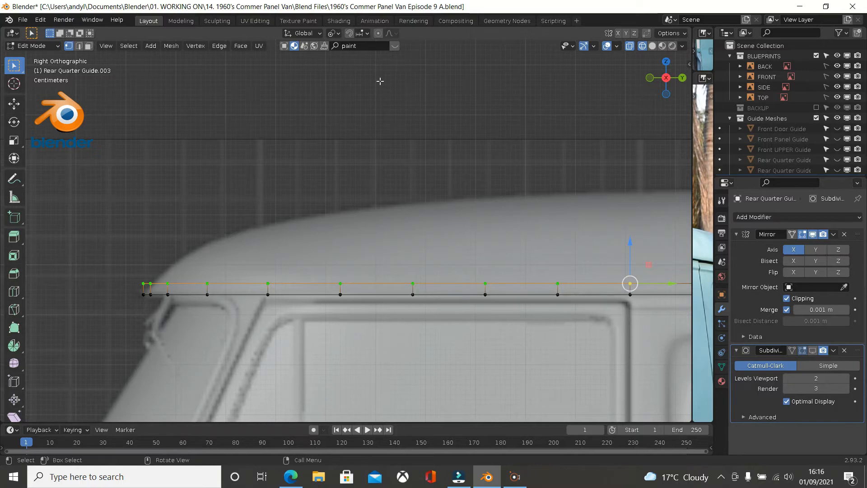
pyautogui.click(337, 35)
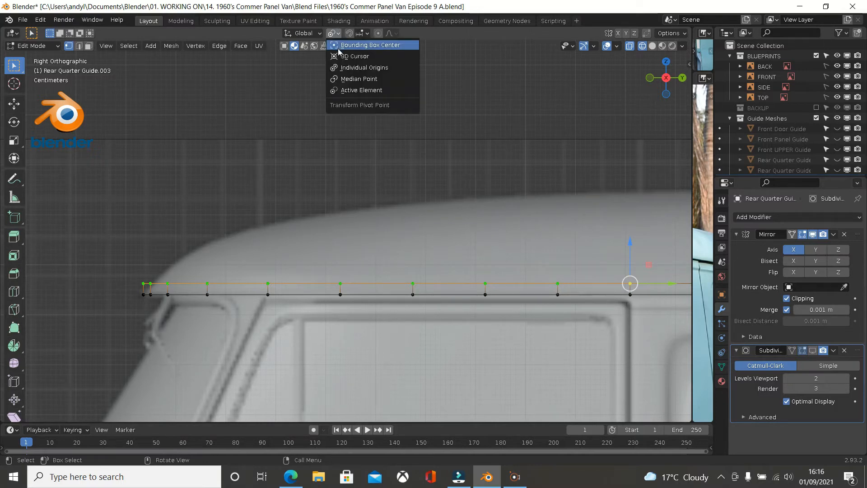
pyautogui.click(339, 90)
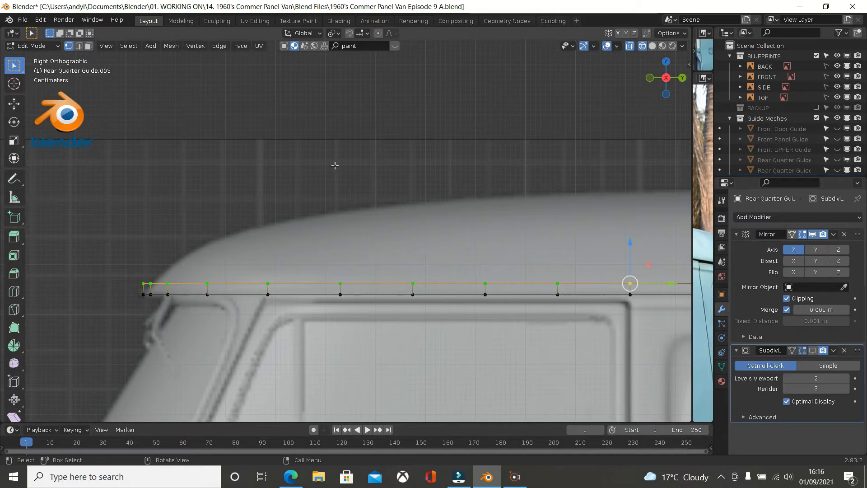
# Scale the selected upper edge along Y to about 0.98 so its front end meets the roof outline in the side blueprint
pyautogui.press('s')
pyautogui.press('y')
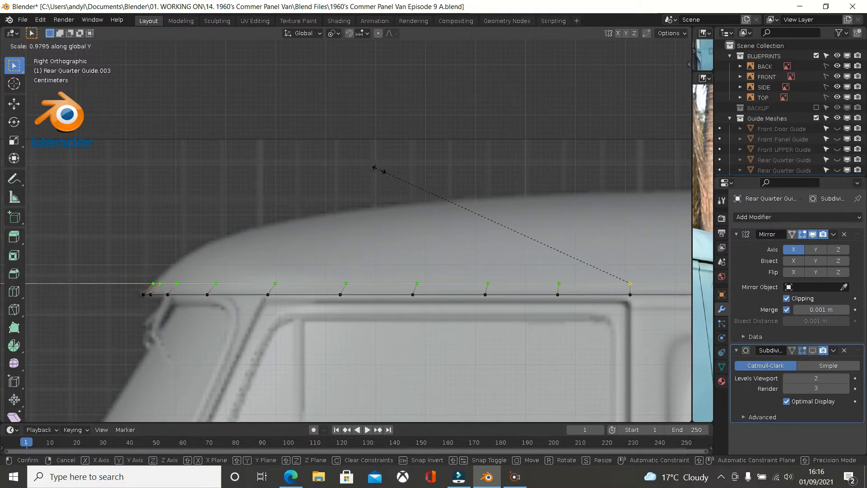
pyautogui.click(378, 170)
# Examine the roof strip's front slope and rear corner against the side and back blueprints
pyautogui.scroll(3, 217, 200)
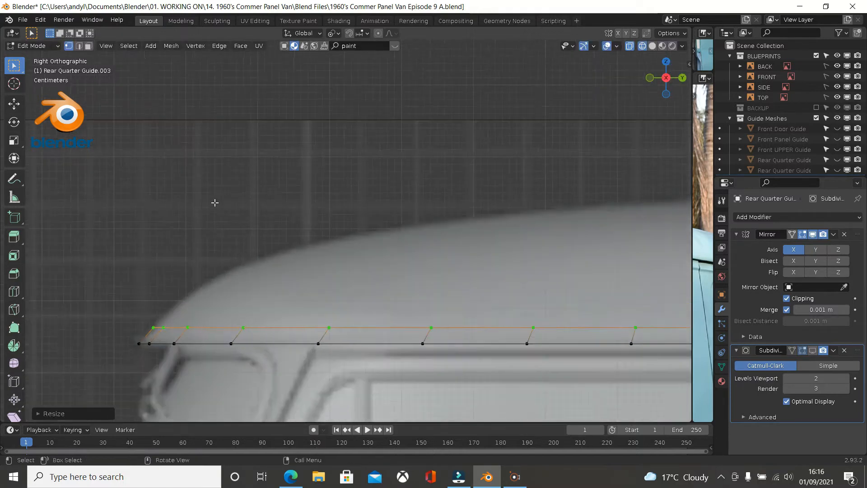
pyautogui.scroll(-6, 215, 202)
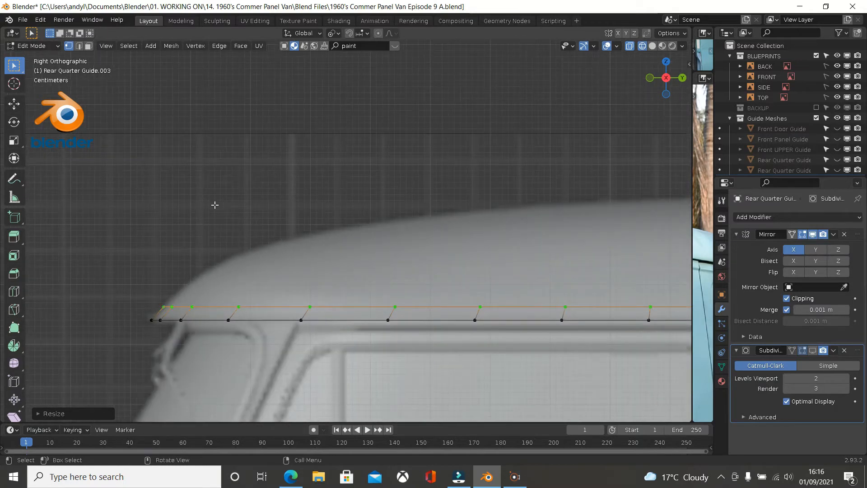
pyautogui.keyDown('shift'); pyautogui.moveTo(159, 243); pyautogui.dragTo(117, 229, button='middle'); pyautogui.keyUp('shift')
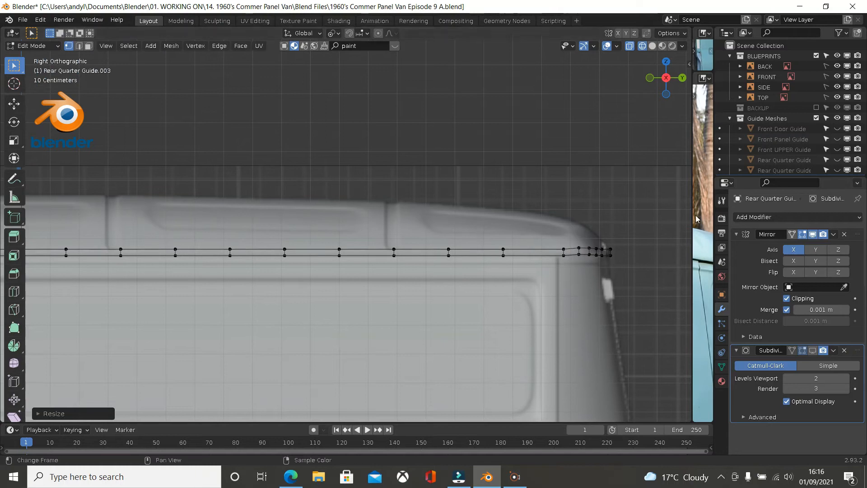
pyautogui.scroll(4, 615, 216)
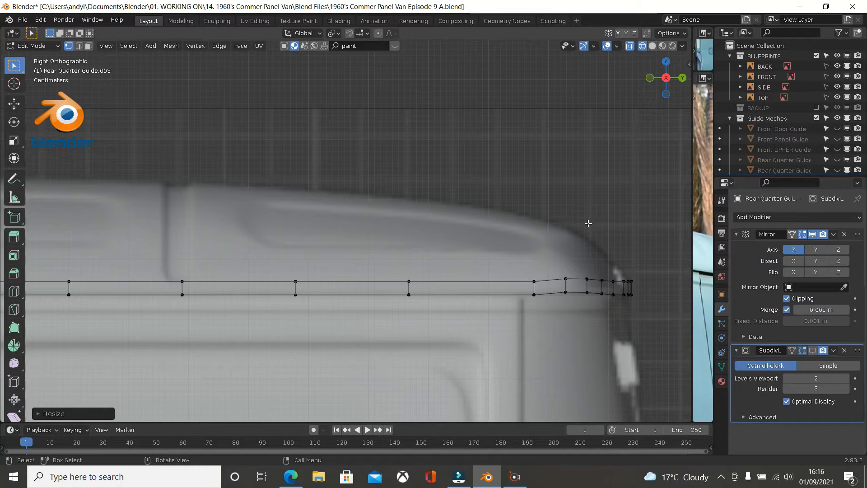
pyautogui.scroll(-2, 567, 231)
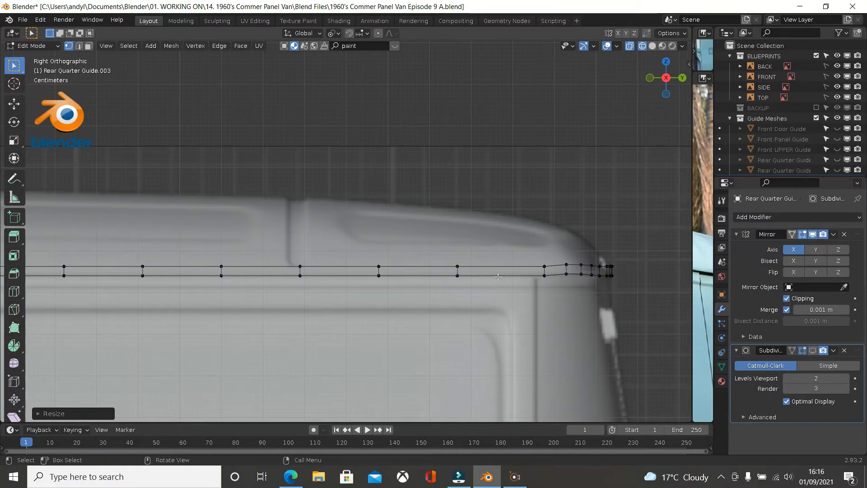
pyautogui.moveTo(497, 276); pyautogui.dragTo(398, 320, button='middle')
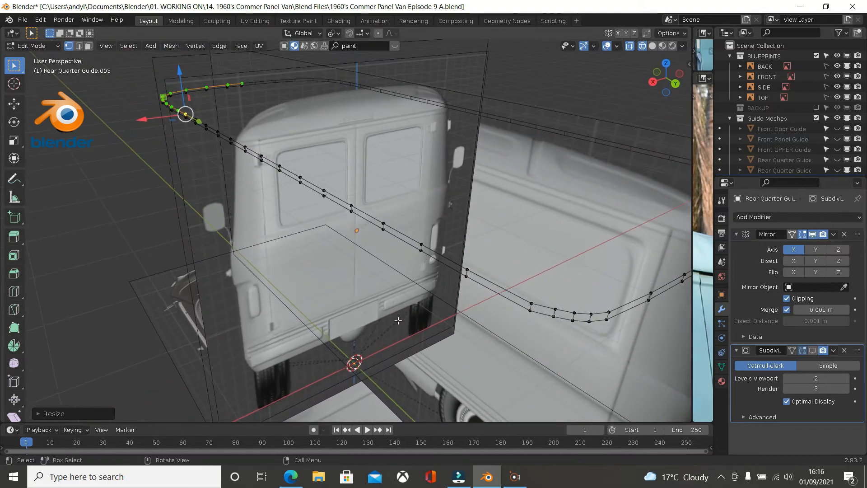
pyautogui.press('KP_3')
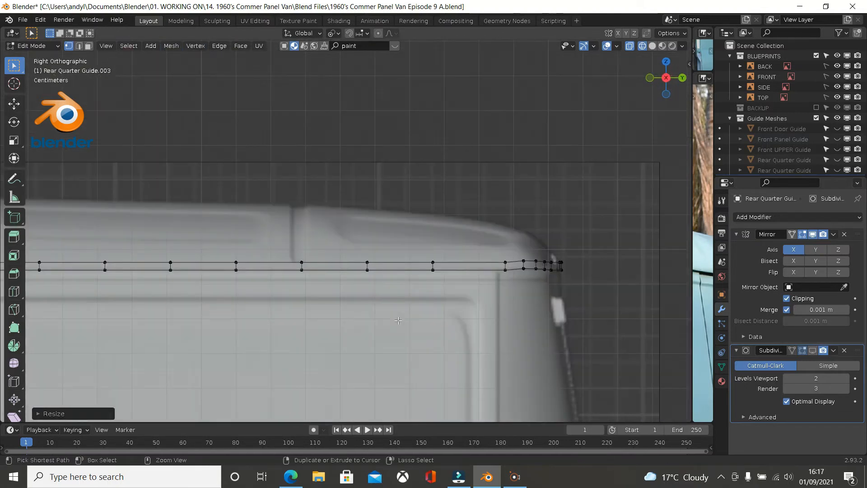
pyautogui.press('ctrl+KP_1')
pyautogui.scroll(1, 406, 313)
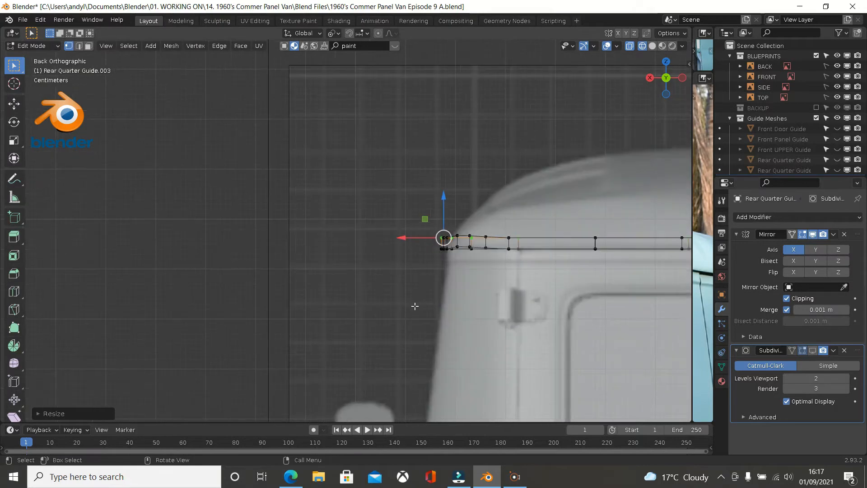
pyautogui.scroll(3, 532, 284)
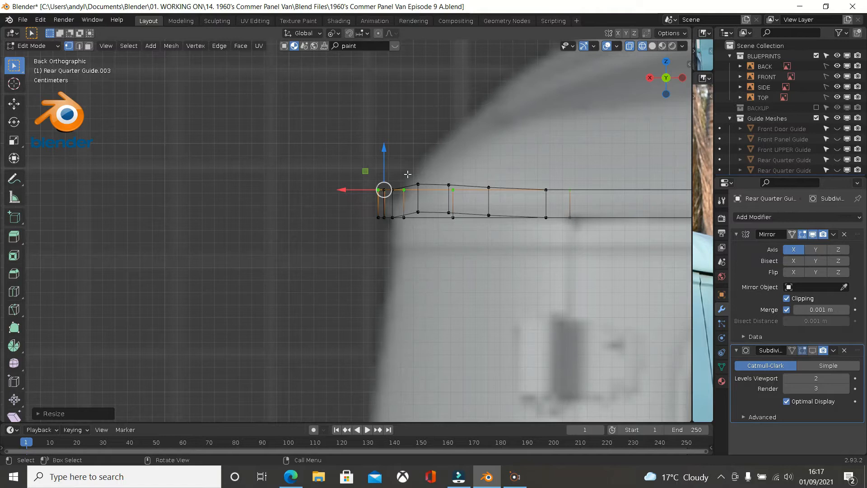
pyautogui.scroll(-3, 436, 200)
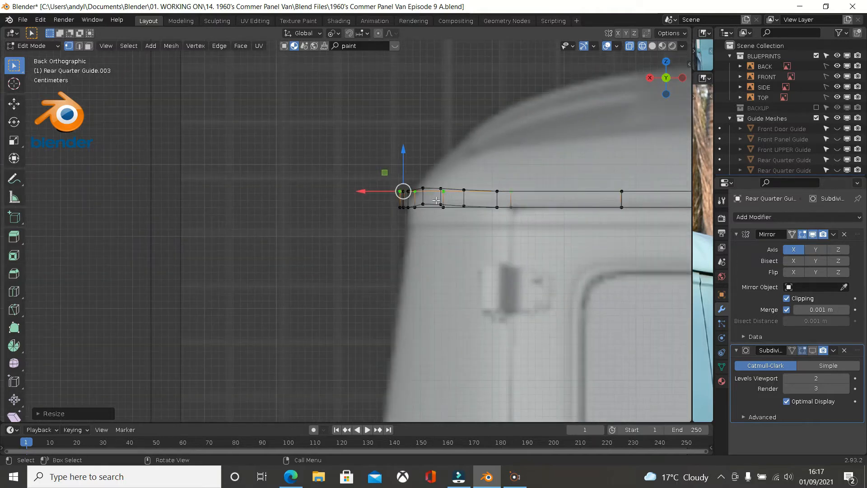
pyautogui.press('KP_3')
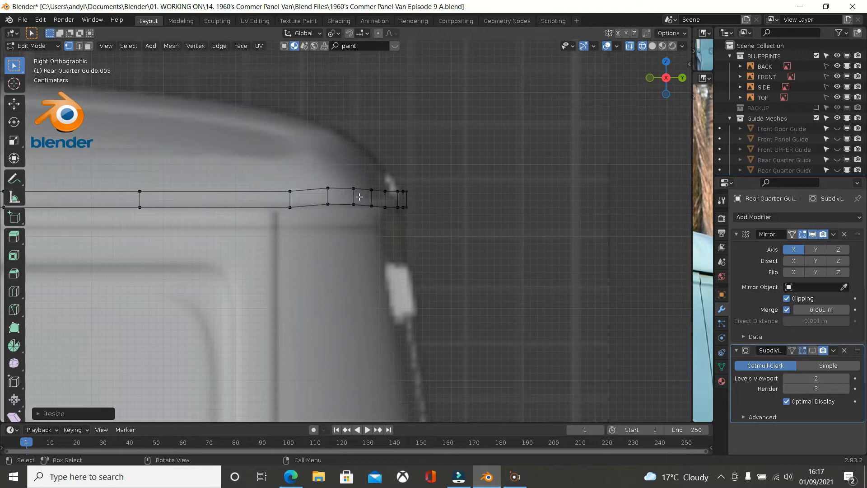
# Lower the first raised upper and lower vertex pair at the rear corner along Z, level with the straight side of the strip
pyautogui.scroll(2, 360, 196)
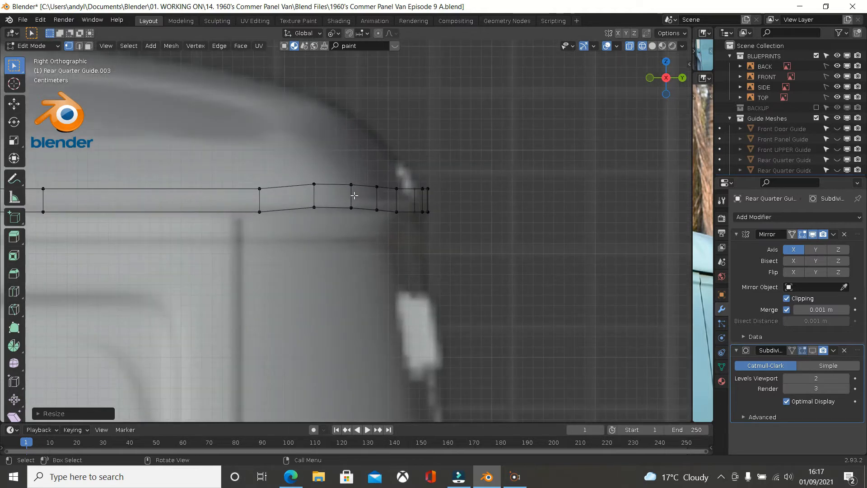
pyautogui.click(312, 188)
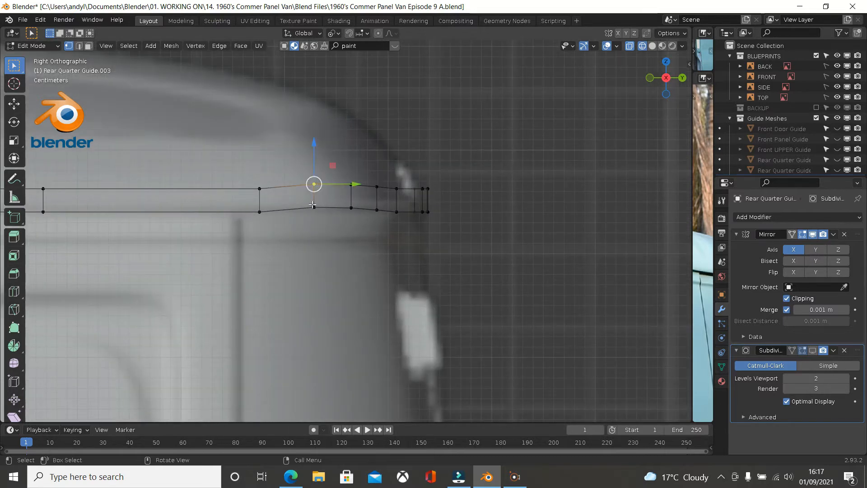
pyautogui.click(313, 208)
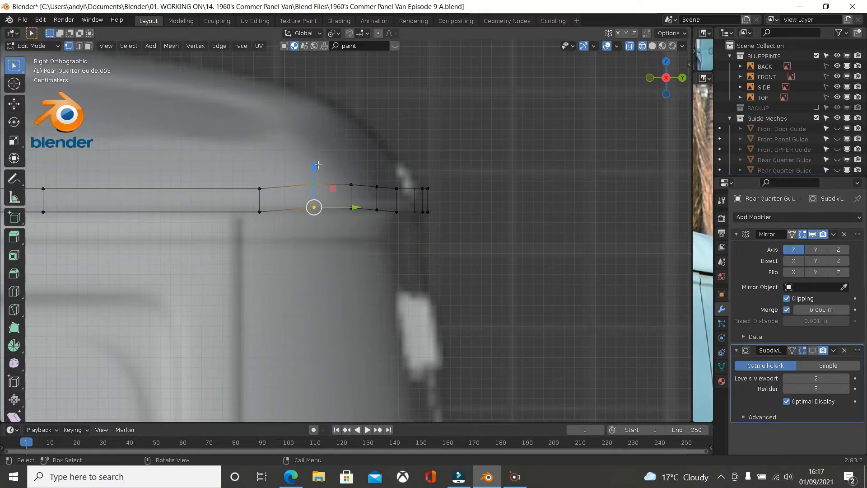
pyautogui.moveTo(315, 165); pyautogui.dragTo(315, 171)
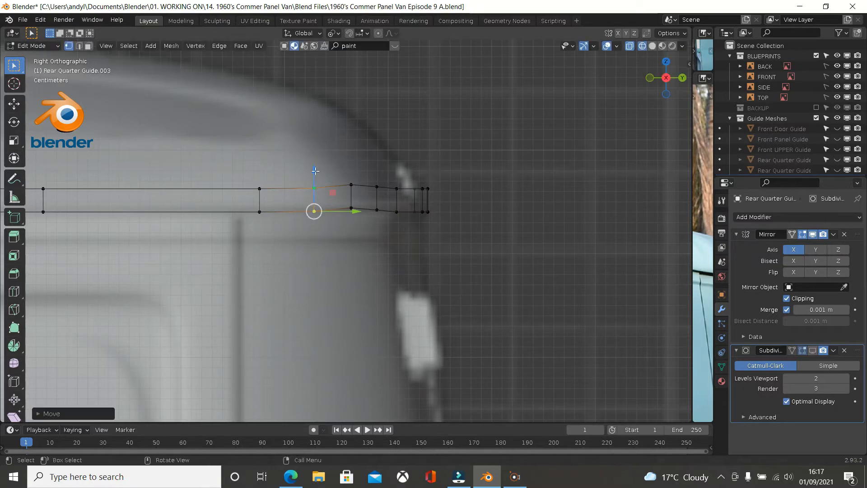
pyautogui.click(351, 184)
pyautogui.keyDown('shift'); pyautogui.click(352, 209); pyautogui.keyUp('shift')
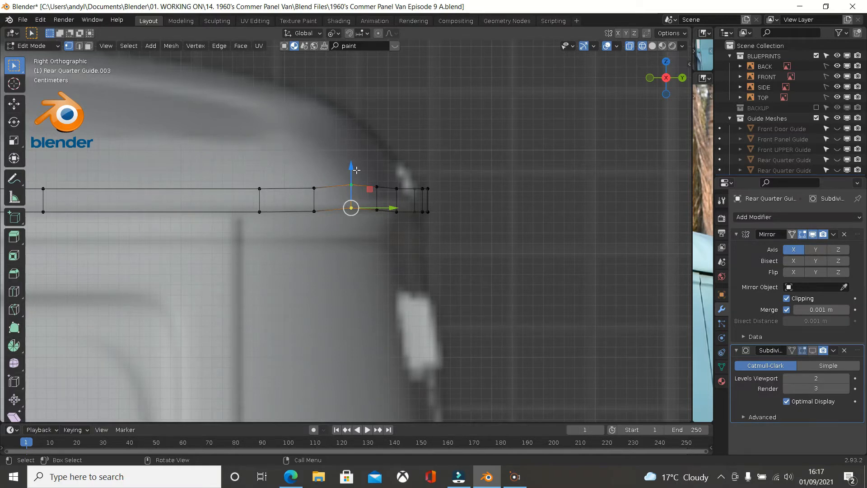
pyautogui.scroll(-3, 356, 170)
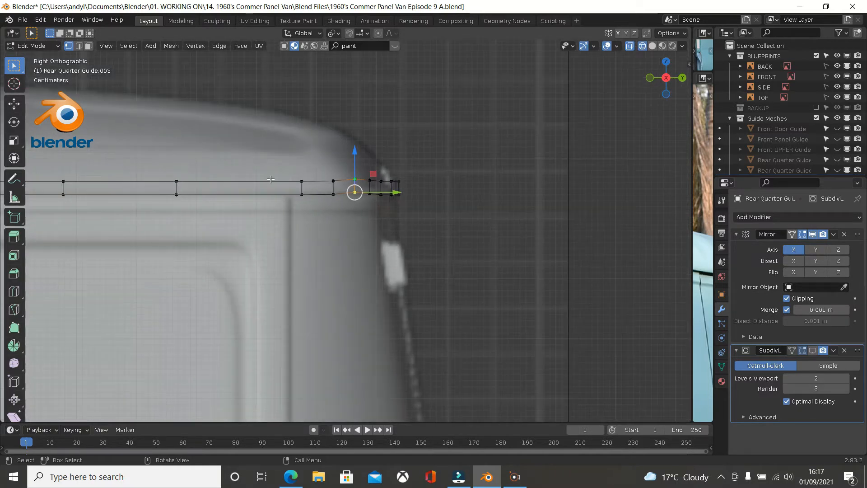
# Flatten the strip's whole upper edge loop by scaling it to 0 along Z about a vertex on the straight side
pyautogui.keyDown('alt'); pyautogui.click(270, 181); pyautogui.keyUp('alt')
pyautogui.scroll(-1, 311, 176)
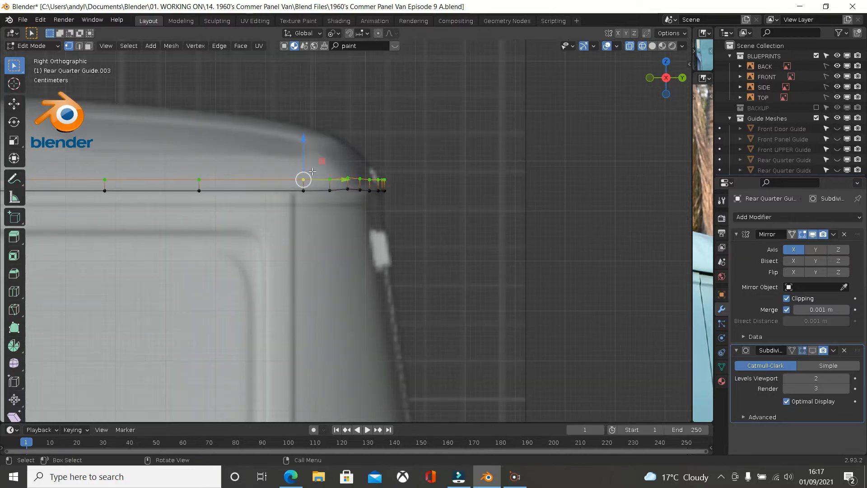
pyautogui.keyDown('shift'); pyautogui.click(198, 180); pyautogui.keyUp('shift')
pyautogui.press('s')
pyautogui.press('z')
pyautogui.write('0')
pyautogui.press('Return')
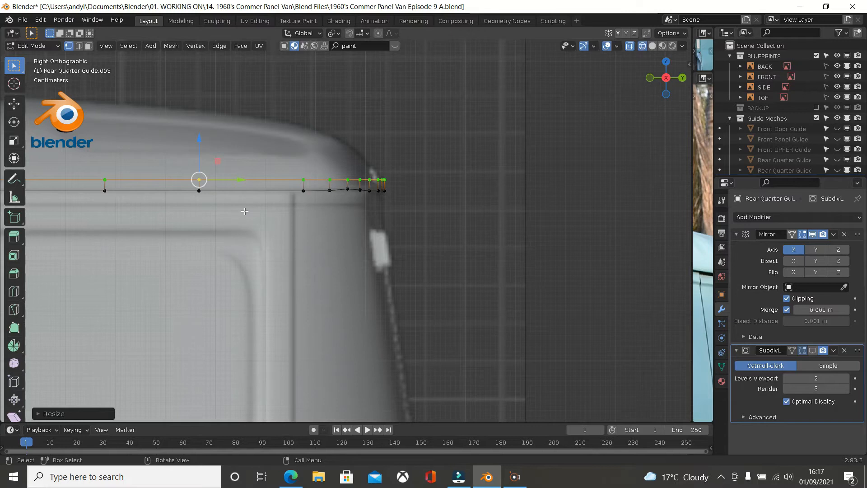
# Flatten the strip's whole lower edge loop to 0 along Z, with a straight-side vertex as the active pivot
pyautogui.keyDown('alt'); pyautogui.click(273, 196); pyautogui.keyUp('alt')
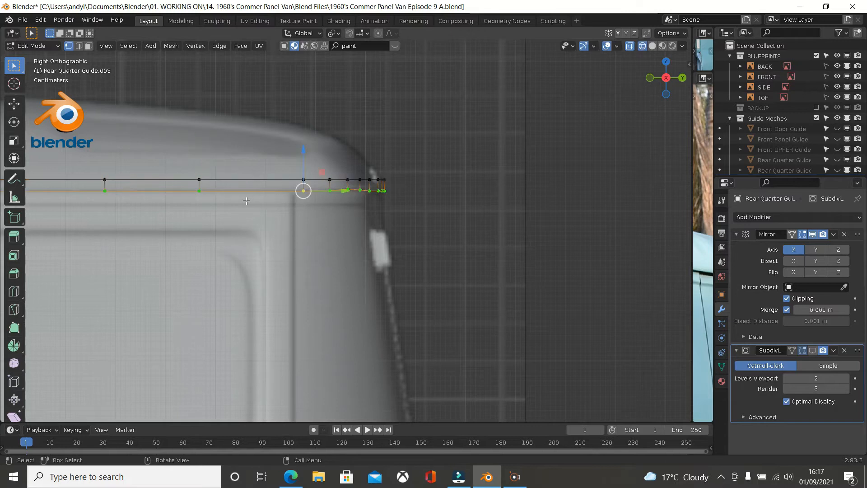
pyautogui.keyDown('shift'); pyautogui.click(207, 203); pyautogui.keyUp('shift')
pyautogui.keyDown('shift'); pyautogui.click(206, 203); pyautogui.keyUp('shift')
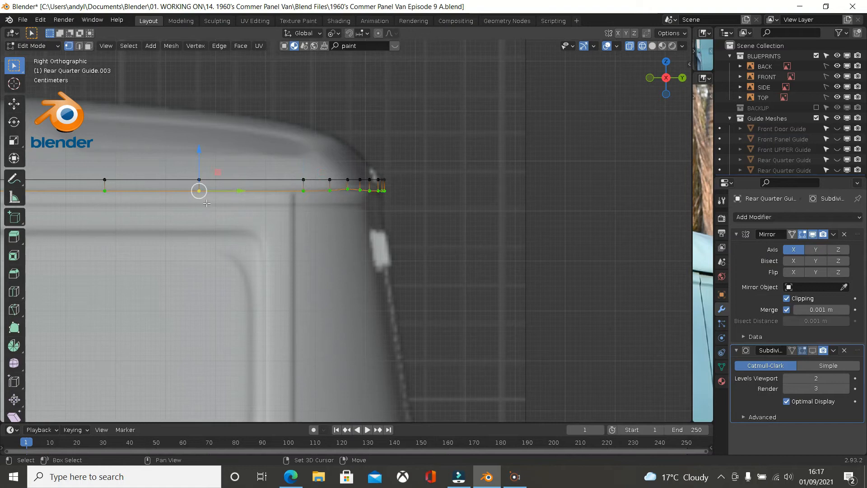
pyautogui.scroll(2, 281, 212)
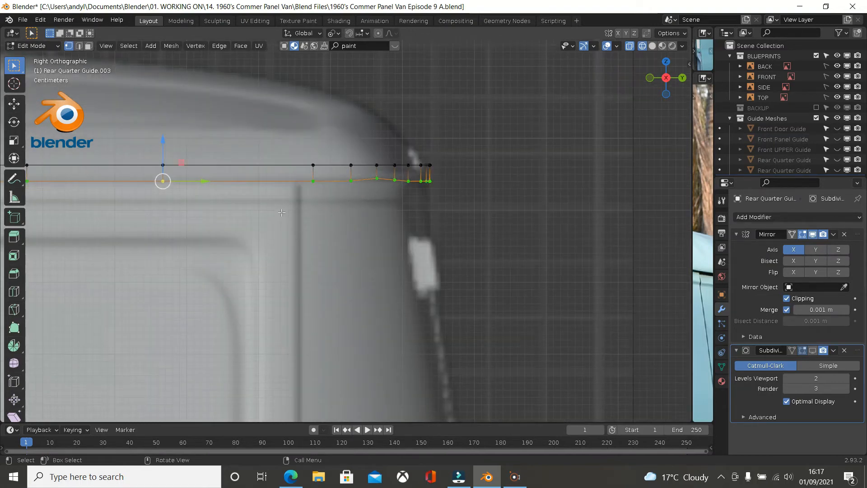
pyautogui.press('s')
pyautogui.press('z')
pyautogui.press('0')
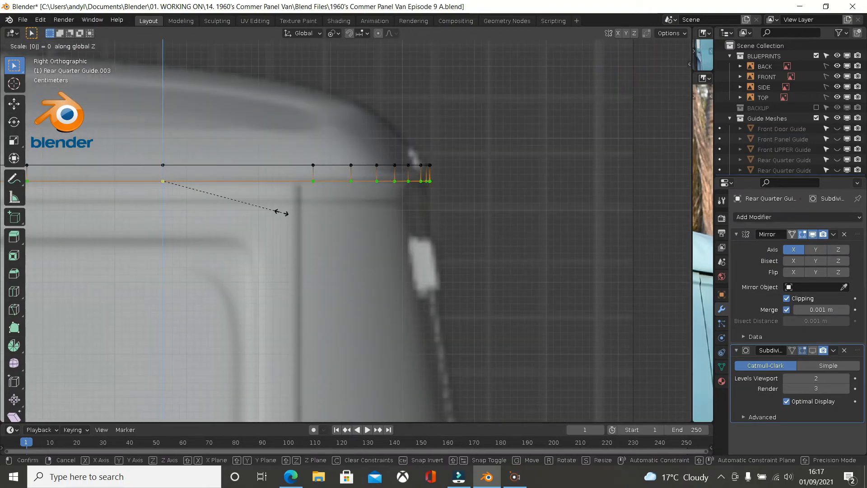
pyautogui.press('Return')
pyautogui.scroll(-2, 282, 214)
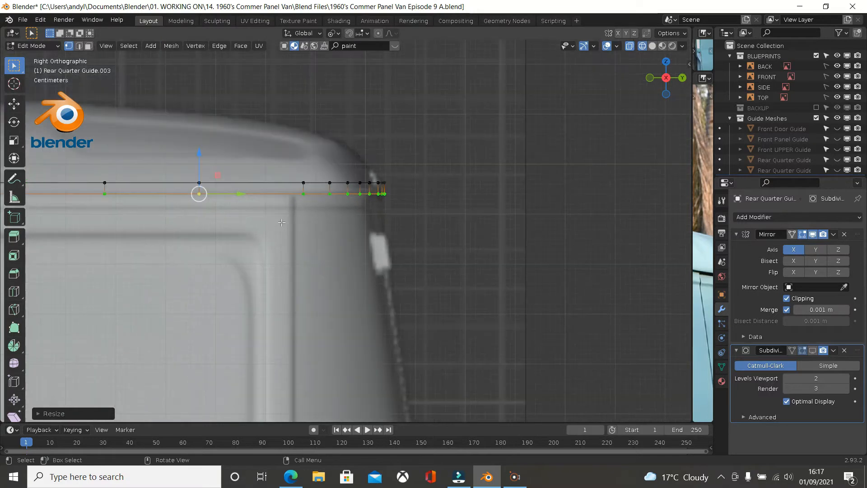
# Select the upper-edge vertex path from the rear centreline around the corner to a vertex partway along the side
pyautogui.moveTo(309, 179); pyautogui.dragTo(325, 158, button='middle')
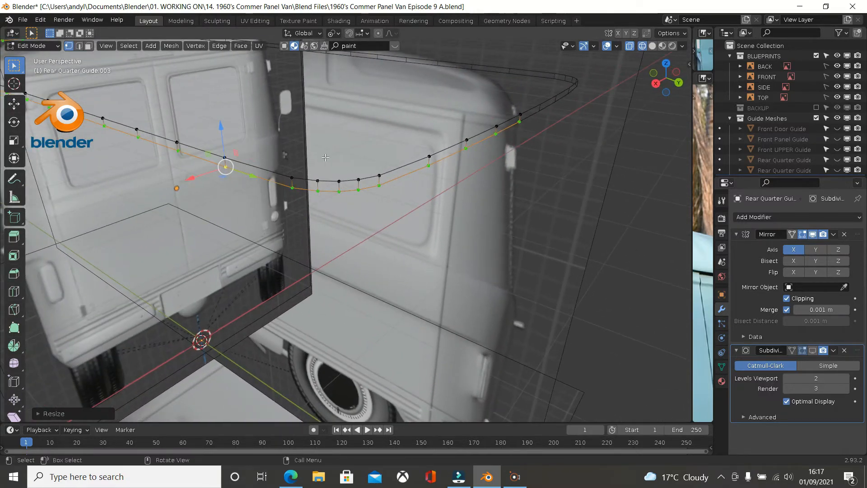
pyautogui.moveTo(272, 130); pyautogui.dragTo(282, 130, button='middle')
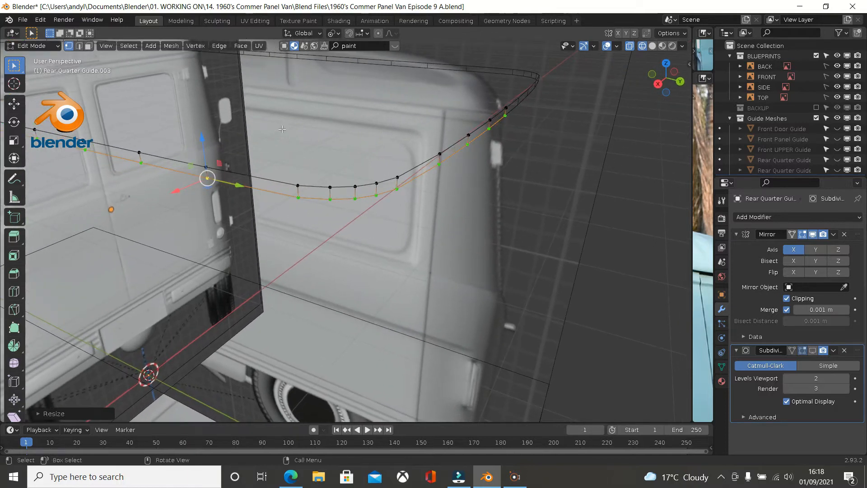
pyautogui.press('KP_3')
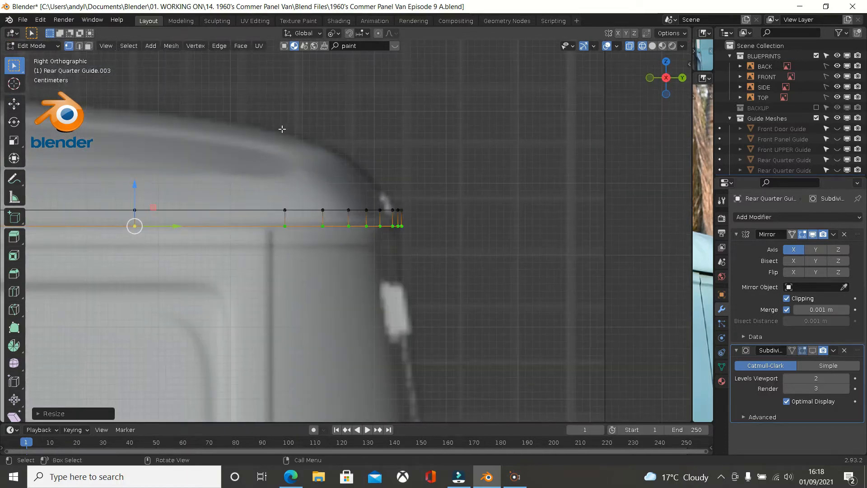
pyautogui.scroll(2, 282, 129)
pyautogui.scroll(-3, 282, 129)
pyautogui.moveTo(305, 151); pyautogui.dragTo(253, 170, button='middle')
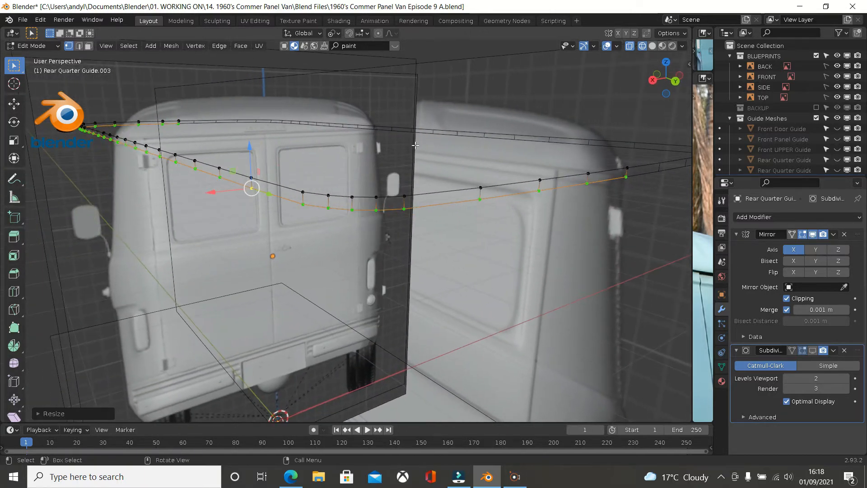
pyautogui.click(630, 162)
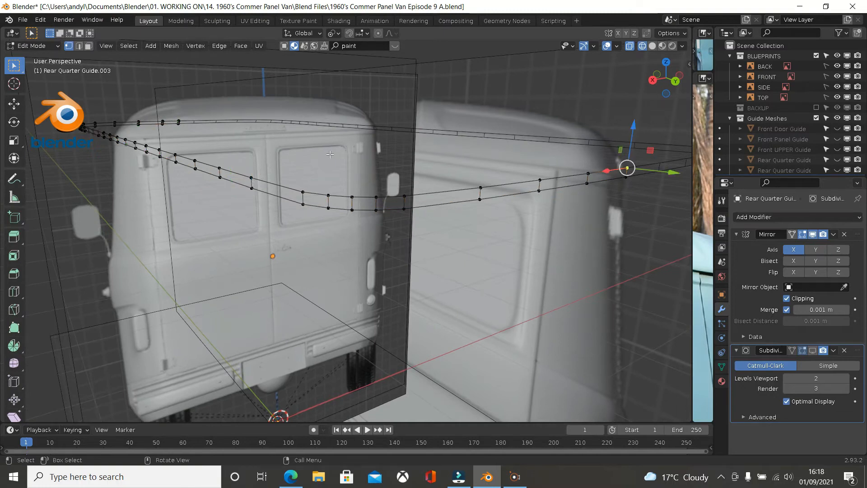
pyautogui.keyDown('ctrl'); pyautogui.click(160, 149); pyautogui.keyUp('ctrl')
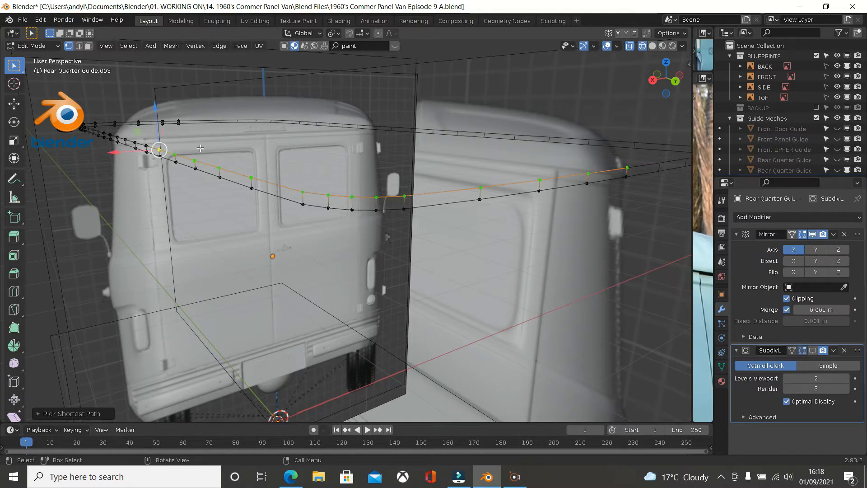
# Scale the selected upper-edge path slightly inward along Y so its rear end meets the roof outline in the side blueprint
pyautogui.press('KP_3')
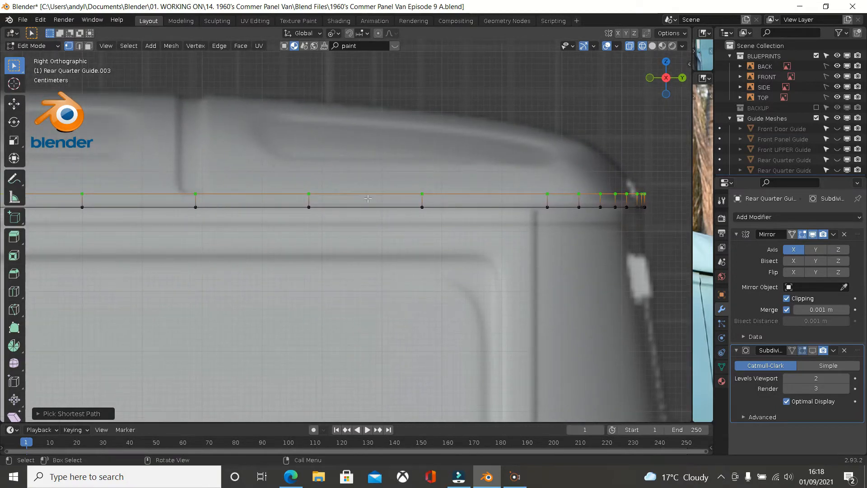
pyautogui.scroll(-2, 289, 198)
pyautogui.scroll(-2, 68, 200)
pyautogui.moveTo(68, 202); pyautogui.dragTo(121, 248, button='middle')
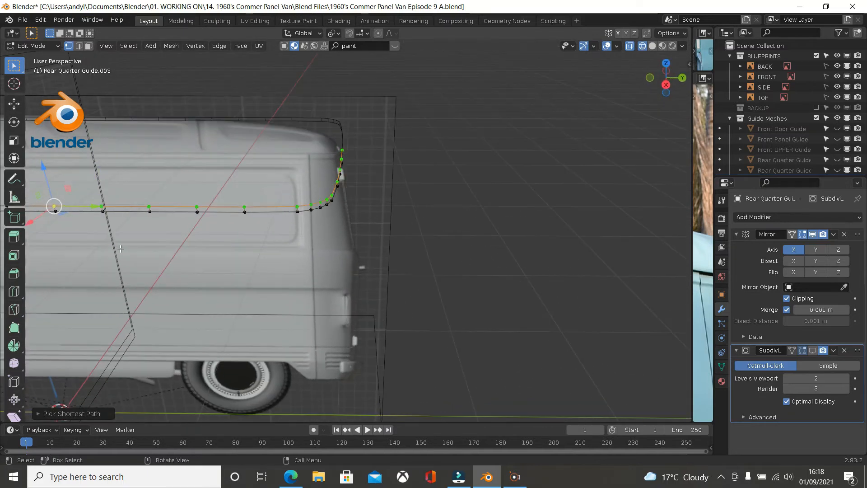
pyautogui.scroll(-3, 121, 248)
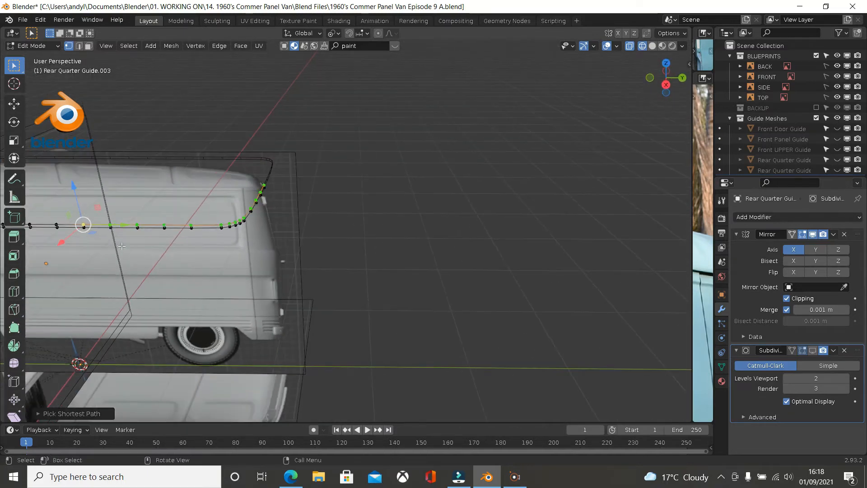
pyautogui.press('KP_3')
pyautogui.scroll(3, 286, 229)
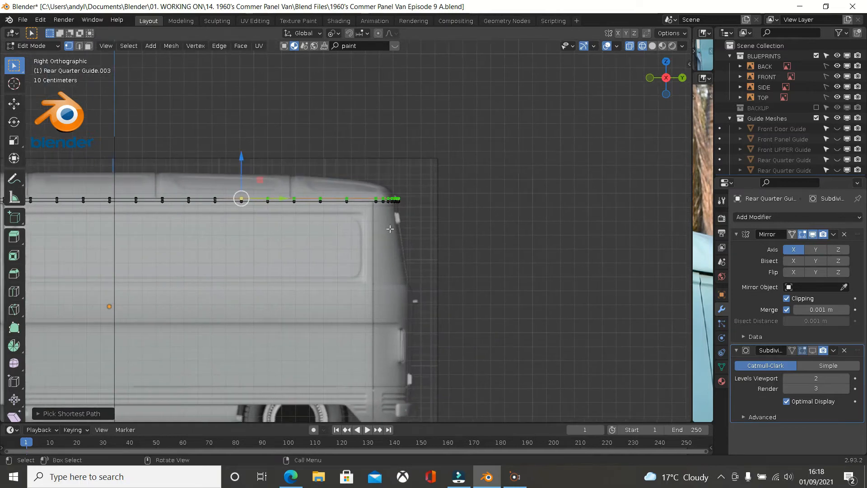
pyautogui.scroll(5, 390, 229)
pyautogui.scroll(-3, 391, 231)
pyautogui.scroll(2, 423, 75)
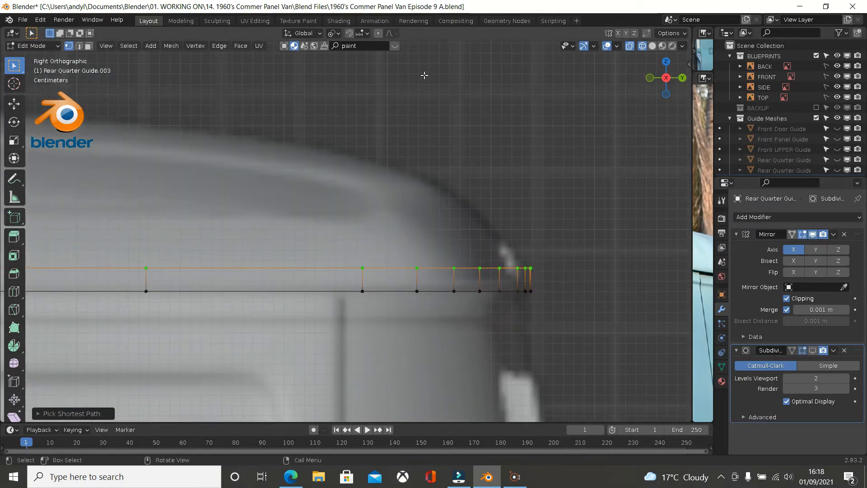
pyautogui.scroll(3, 429, 209)
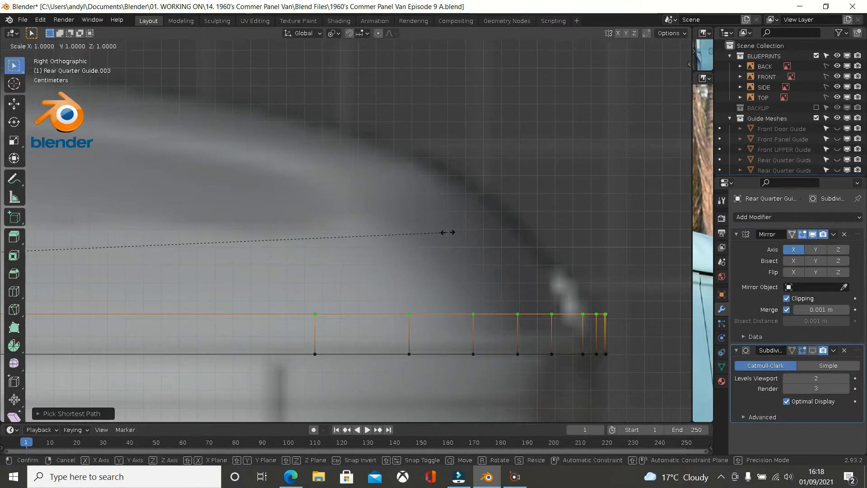
pyautogui.press('y')
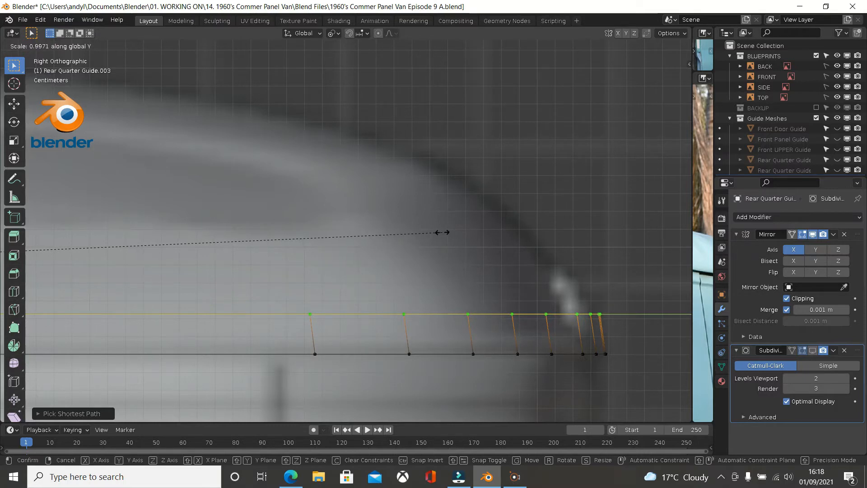
pyautogui.click(438, 232)
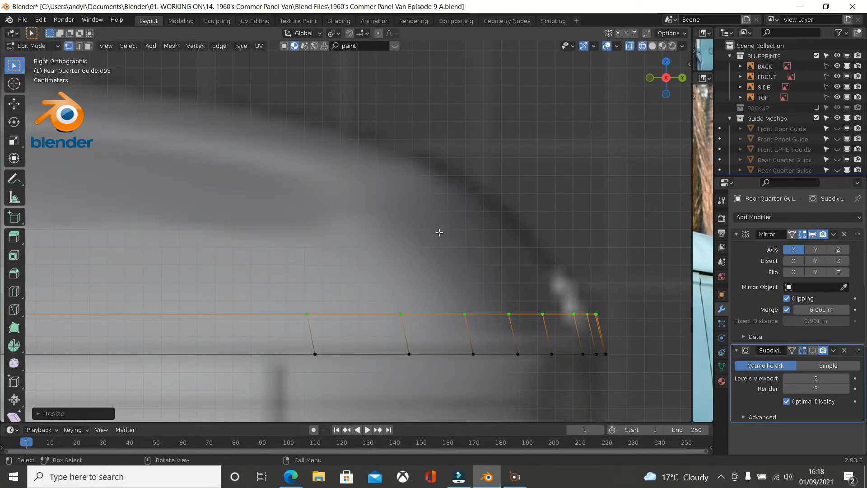
# Examine the scaled upper edge around the rear corner against the top blueprint
pyautogui.press('KP_7')
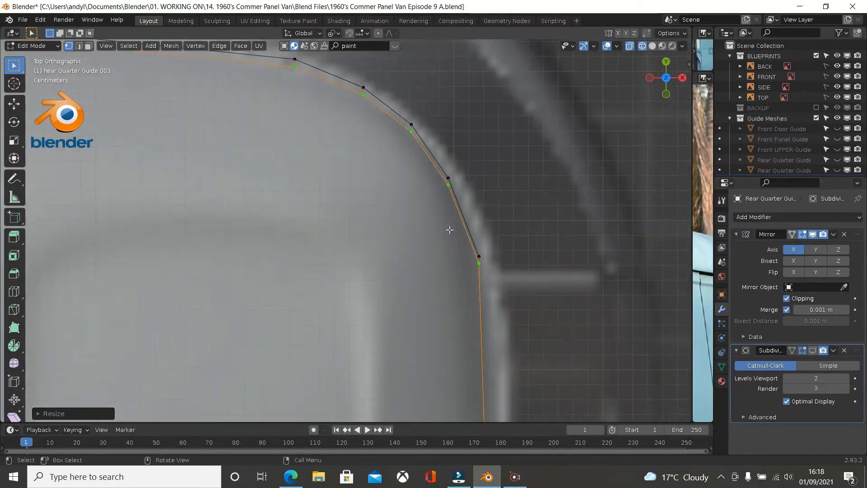
pyautogui.scroll(-2, 452, 231)
pyautogui.keyDown('shift'); pyautogui.moveTo(402, 158); pyautogui.dragTo(467, 155, button='middle'); pyautogui.keyUp('shift')
pyautogui.scroll(-5, 470, 158)
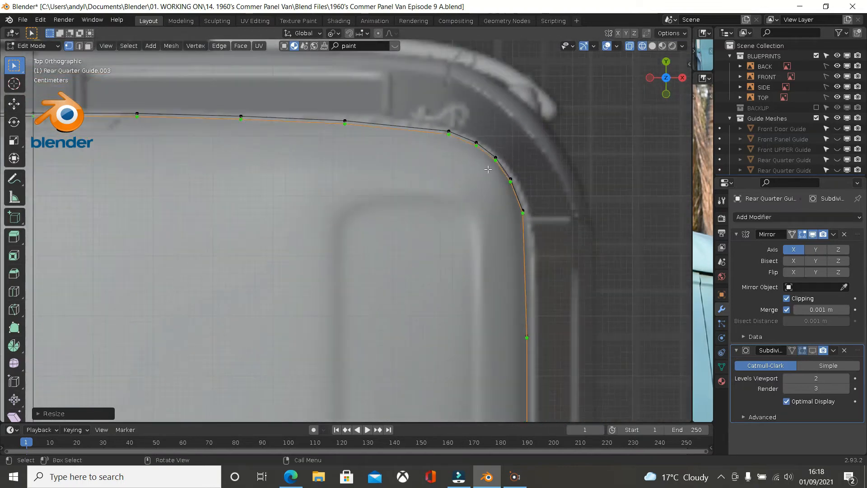
pyautogui.keyDown('shift'); pyautogui.moveTo(500, 183); pyautogui.dragTo(503, 163, button='middle'); pyautogui.keyUp('shift')
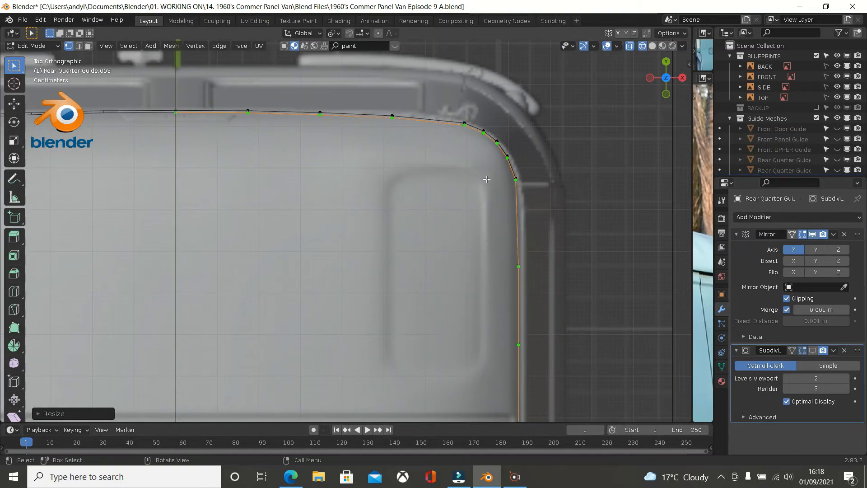
pyautogui.scroll(-2, 470, 168)
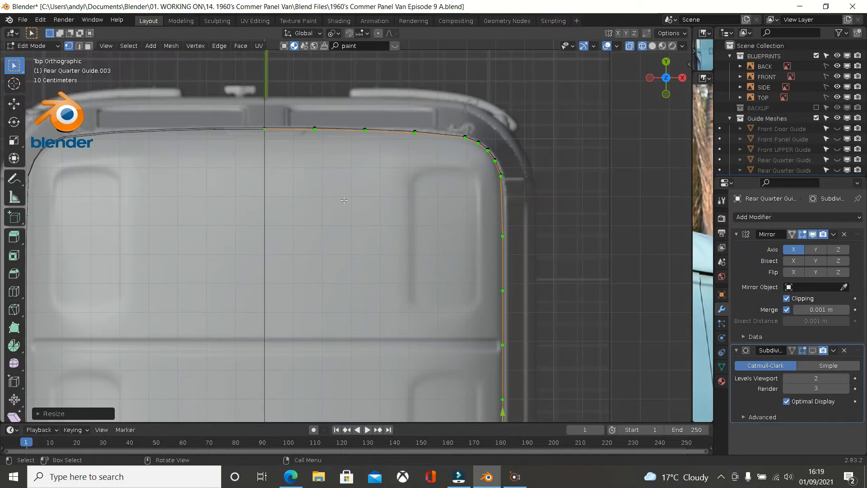
# Select the entire upper edge loop of the roof guide strip, covering the side, front and rear
pyautogui.scroll(-3, 327, 209)
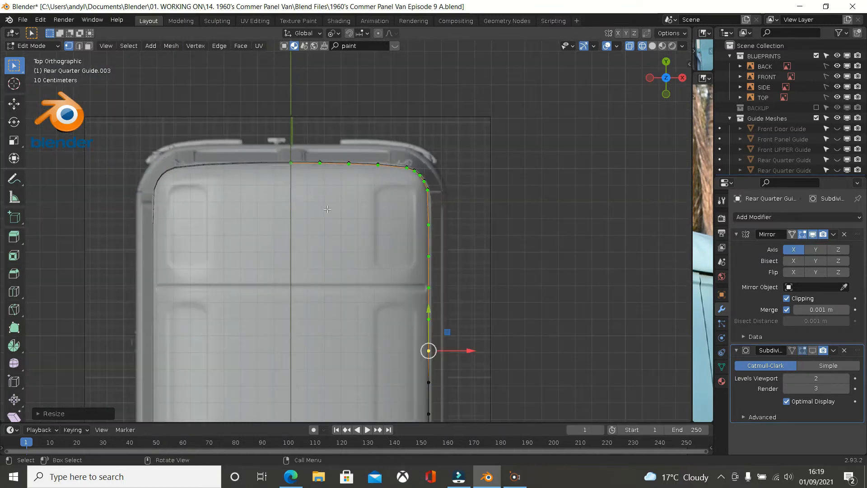
pyautogui.keyDown('shift'); pyautogui.moveTo(327, 209); pyautogui.dragTo(340, 197, button='middle'); pyautogui.keyUp('shift')
pyautogui.scroll(5, 316, 169)
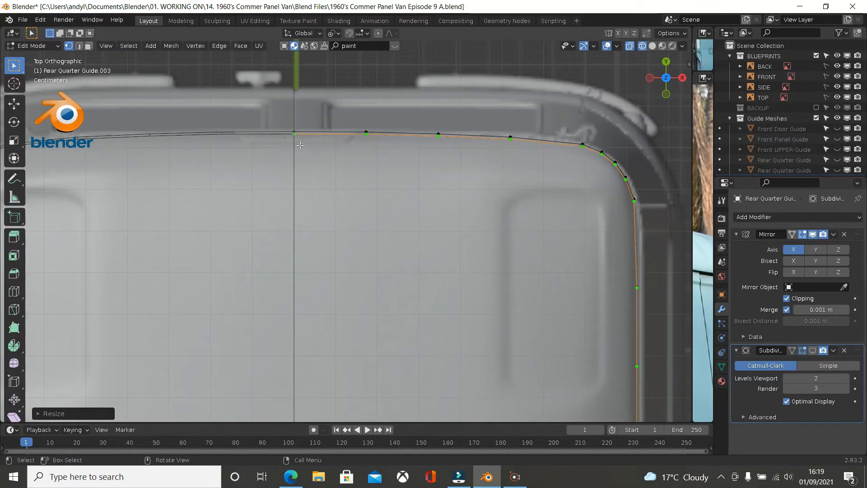
pyautogui.scroll(-7, 298, 156)
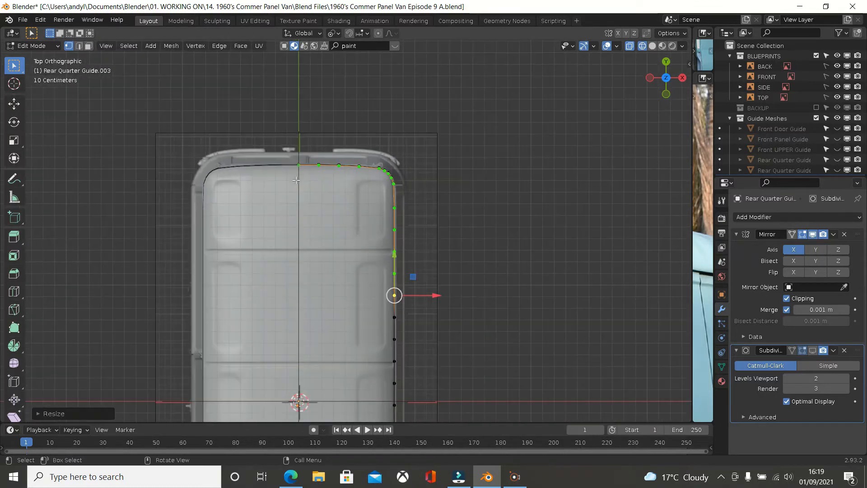
pyautogui.keyDown('shift'); pyautogui.moveTo(307, 227); pyautogui.dragTo(341, 125, button='middle'); pyautogui.keyUp('shift')
pyautogui.scroll(-1, 340, 126)
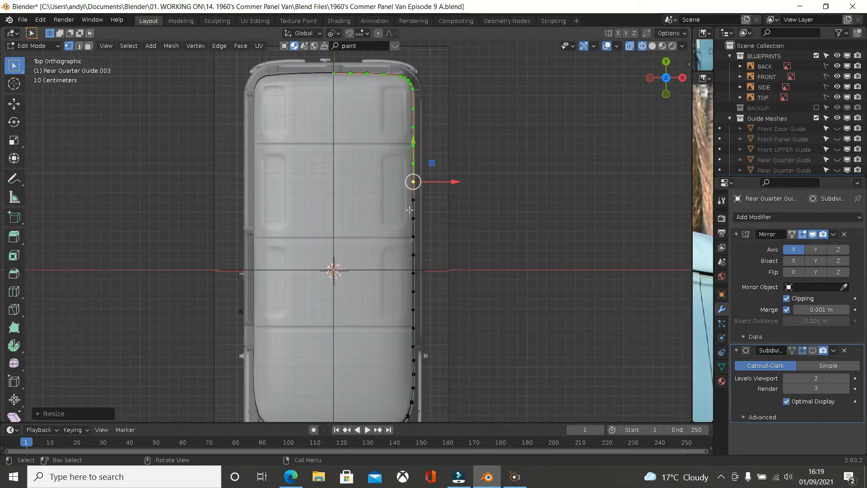
pyautogui.moveTo(410, 209); pyautogui.dragTo(366, 138, button='middle')
pyautogui.scroll(3, 321, 264)
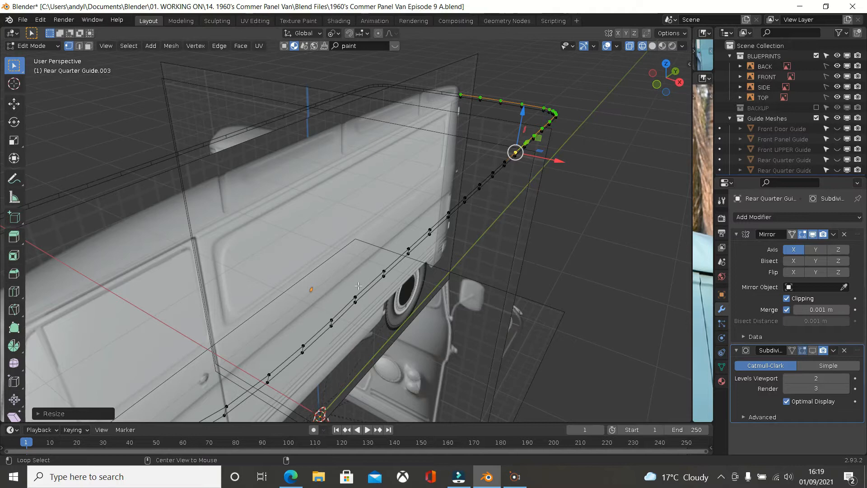
pyautogui.keyDown('alt'); pyautogui.click(356, 290); pyautogui.keyUp('alt')
# Set the transform pivot point to 3D Cursor for scaling the selected roof loop about the van's centre
pyautogui.press('KP_7')
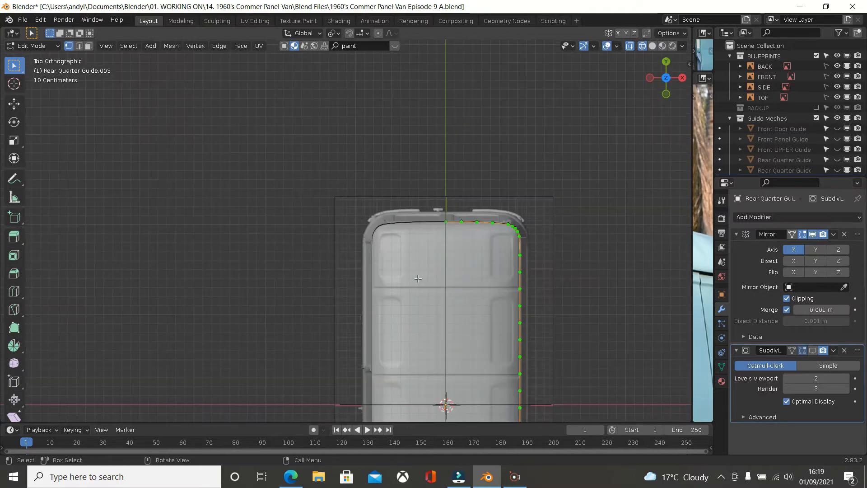
pyautogui.scroll(3, 418, 279)
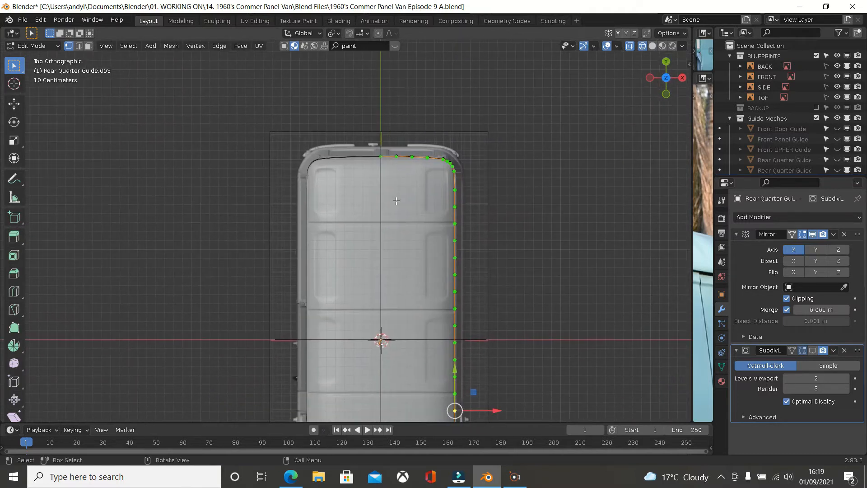
pyautogui.scroll(1, 408, 201)
pyautogui.keyDown('shift'); pyautogui.moveTo(413, 217); pyautogui.dragTo(399, 116, button='middle'); pyautogui.keyUp('shift')
pyautogui.scroll(-2, 408, 158)
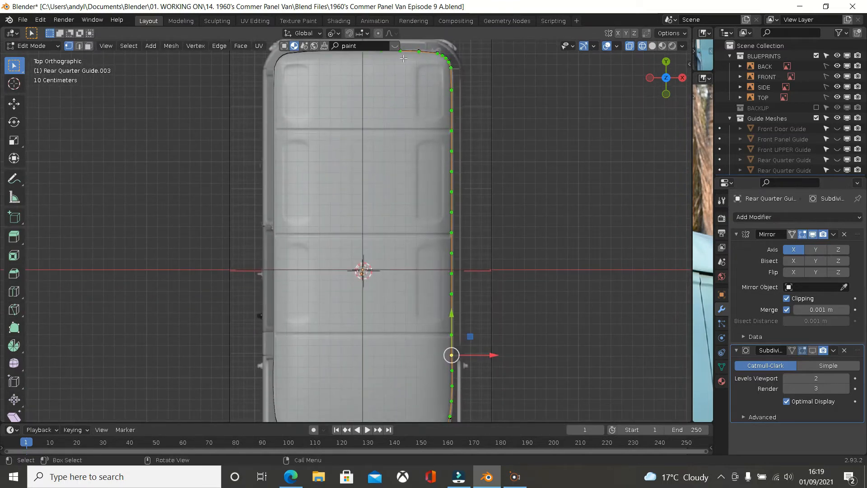
pyautogui.click(337, 33)
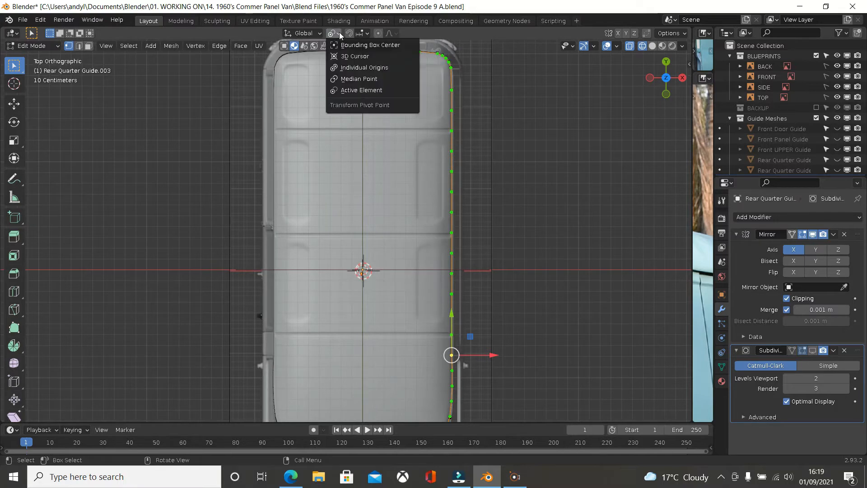
pyautogui.click(341, 57)
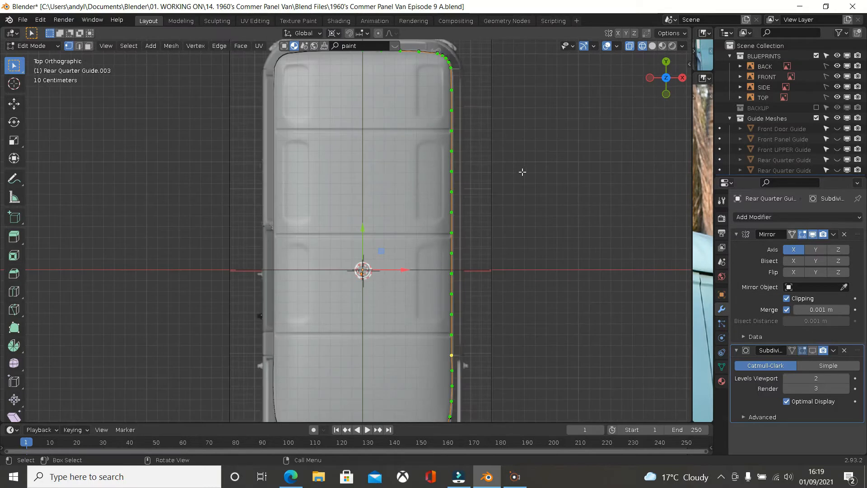
pyautogui.press('s')
pyautogui.press('x')
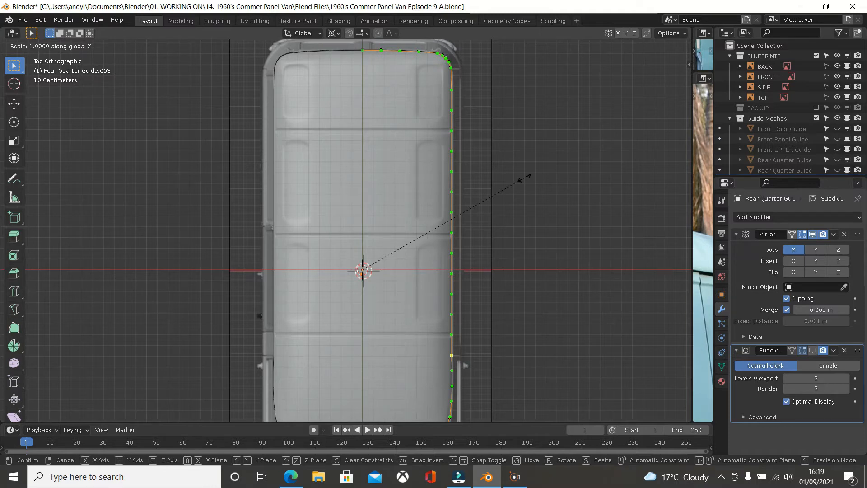
pyautogui.press('Escape')
# Scale the upper roof loop inward along global X to about 0.975, following the roof profile in the front view
pyautogui.press('KP_1')
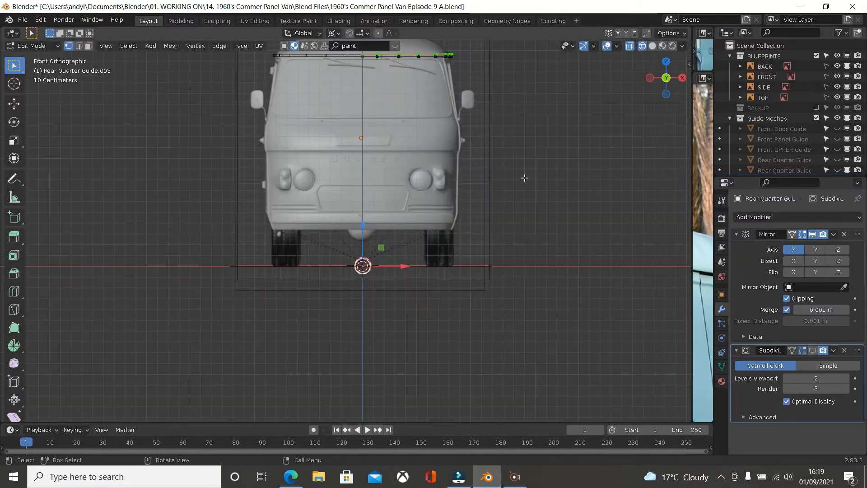
pyautogui.keyDown('shift'); pyautogui.moveTo(520, 141); pyautogui.dragTo(469, 291, button='middle'); pyautogui.keyUp('shift')
pyautogui.scroll(6, 470, 290)
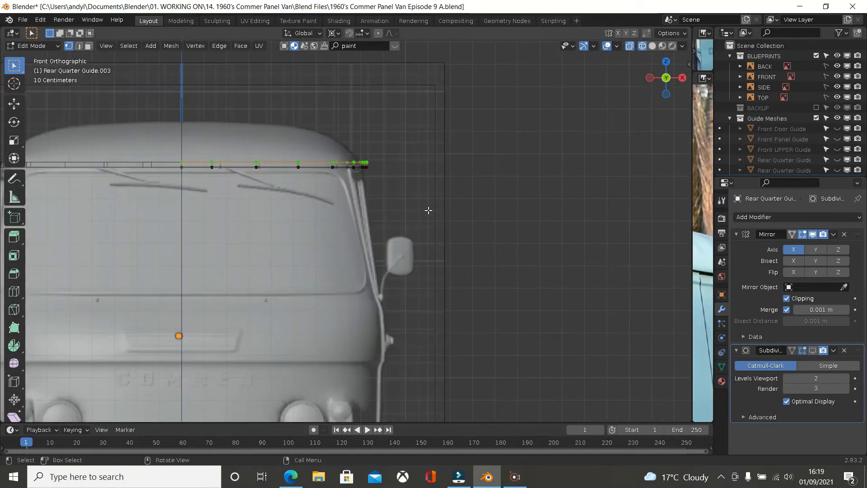
pyautogui.scroll(4, 410, 194)
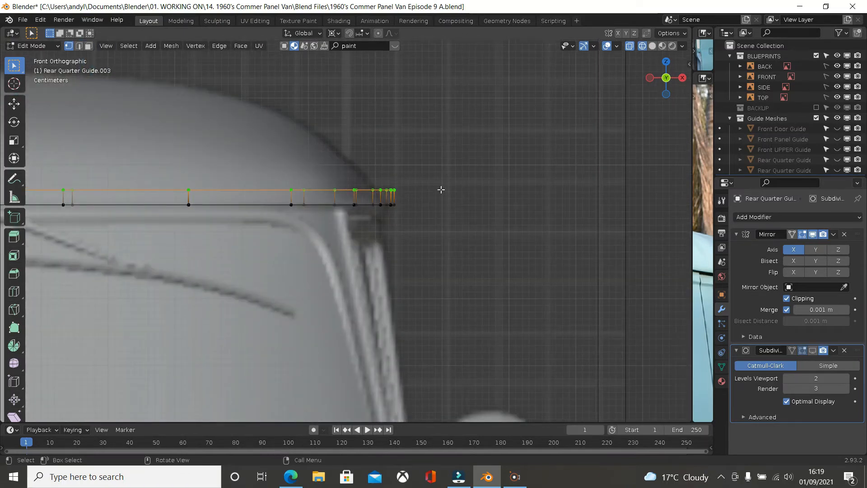
pyautogui.press('s')
pyautogui.press('x')
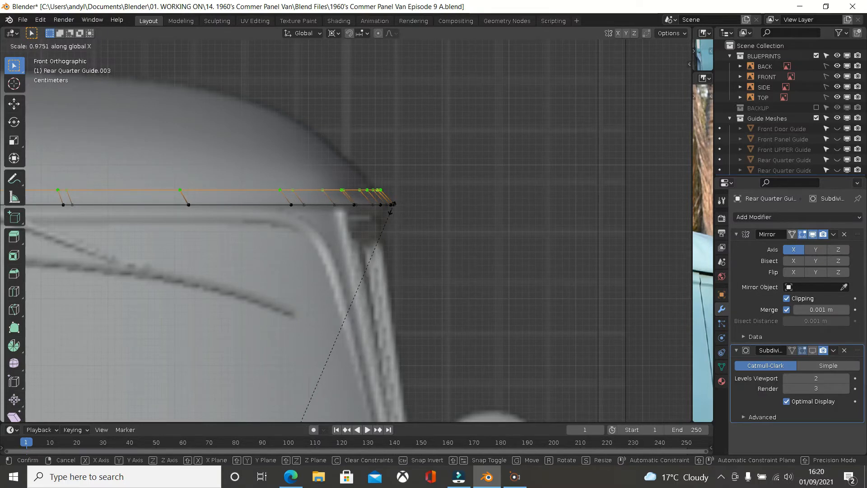
pyautogui.click(391, 207)
# Examine the narrowed roof loop against the van blueprints in perspective, top and side views
pyautogui.scroll(-2, 428, 207)
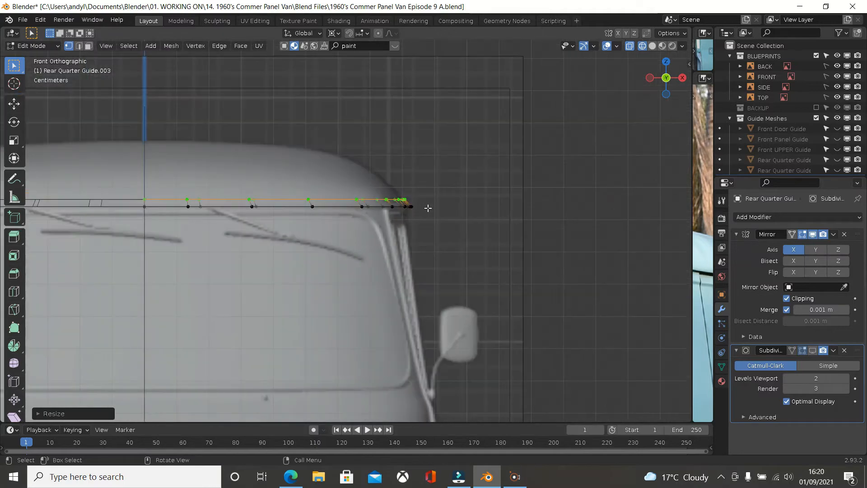
pyautogui.moveTo(418, 211); pyautogui.dragTo(339, 227, button='middle')
pyautogui.scroll(-3, 395, 219)
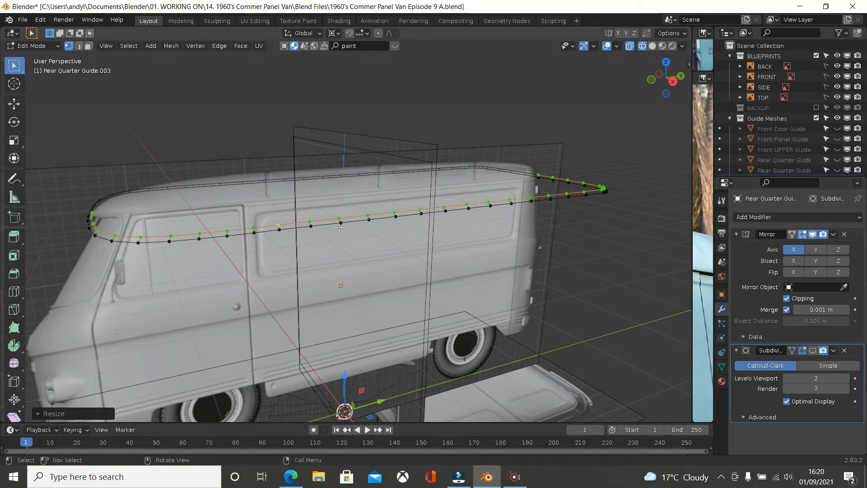
pyautogui.press('KP_3')
pyautogui.moveTo(330, 231); pyautogui.dragTo(450, 243, button='middle')
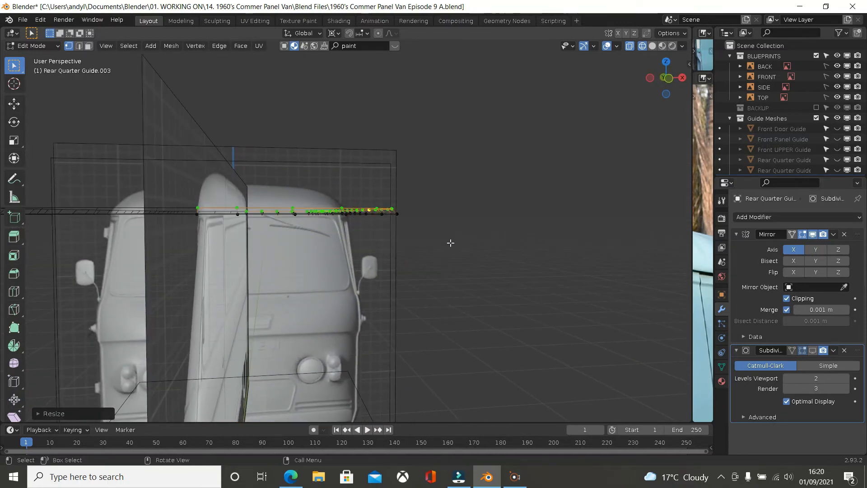
pyautogui.press('KP_7')
pyautogui.scroll(3, 453, 280)
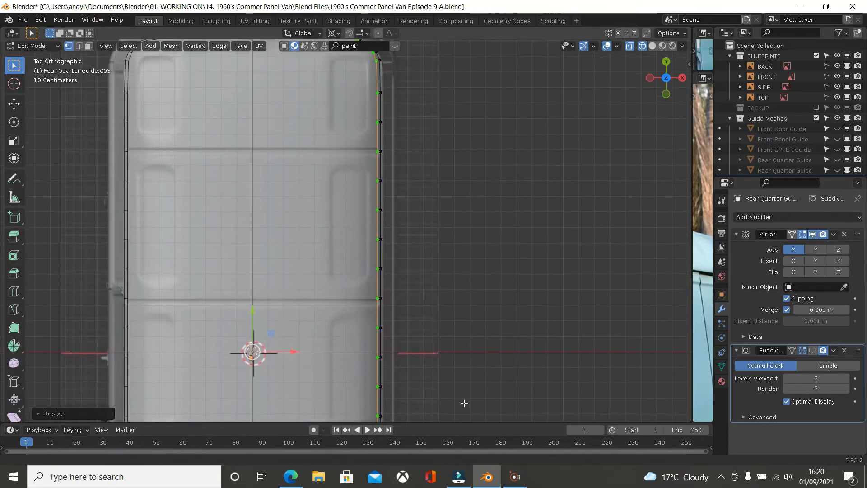
pyautogui.keyDown('shift'); pyautogui.moveTo(416, 192); pyautogui.dragTo(445, 298, button='middle'); pyautogui.keyUp('shift')
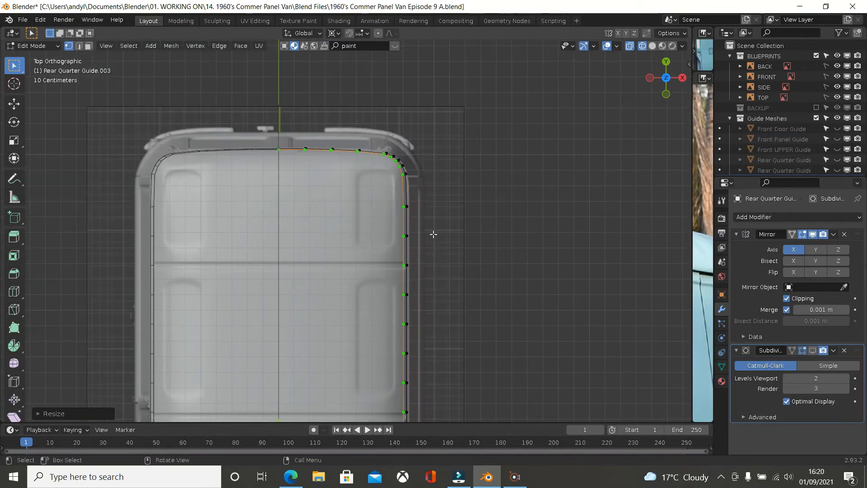
pyautogui.scroll(-1, 432, 221)
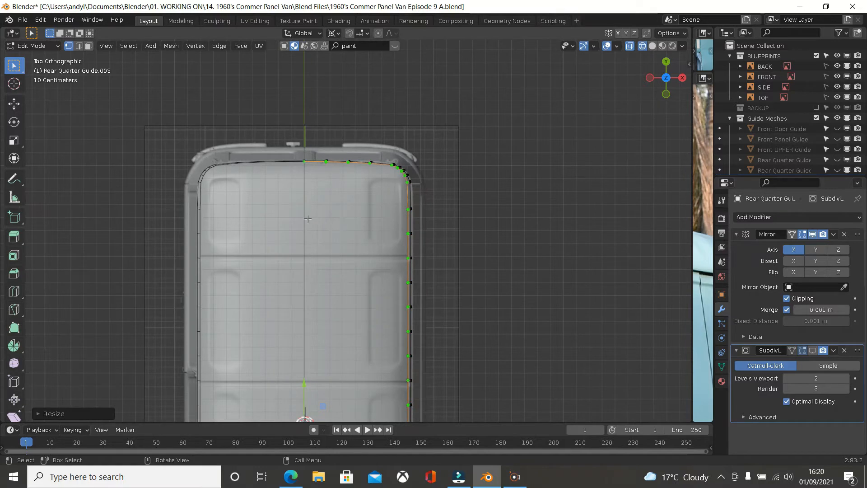
pyautogui.moveTo(311, 207); pyautogui.dragTo(208, 121, button='middle')
pyautogui.scroll(-1, 210, 124)
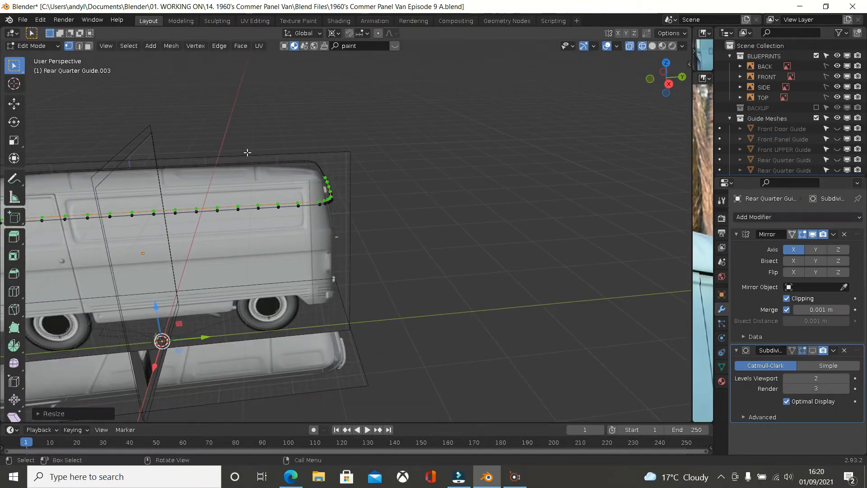
pyautogui.press('KP_3')
pyautogui.keyDown('shift'); pyautogui.moveTo(251, 151); pyautogui.dragTo(467, 174, button='middle'); pyautogui.keyUp('shift')
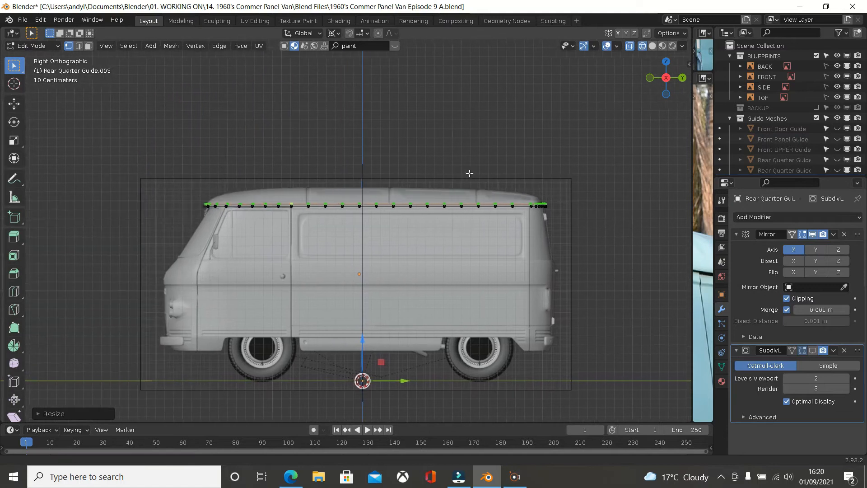
pyautogui.scroll(2, 339, 192)
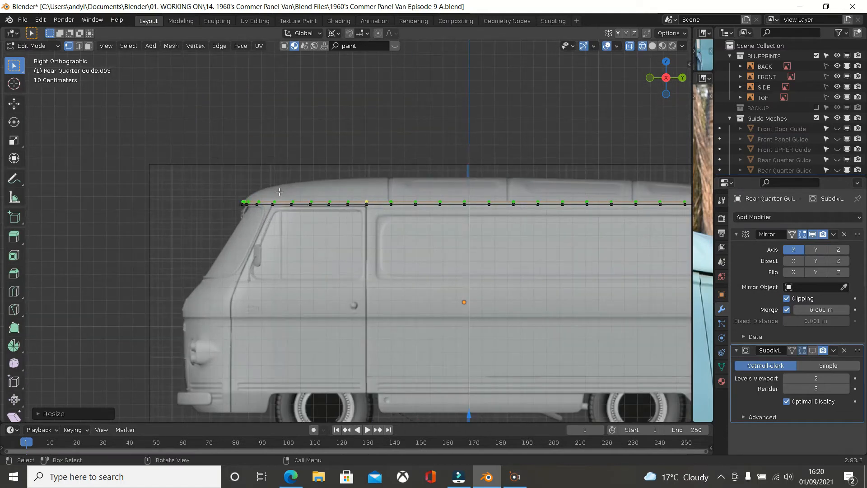
# Extrude the straight side run of the upper roof loop, from the front door to the rear corner, along X to the centre line
pyautogui.moveTo(280, 193); pyautogui.dragTo(285, 243, button='middle')
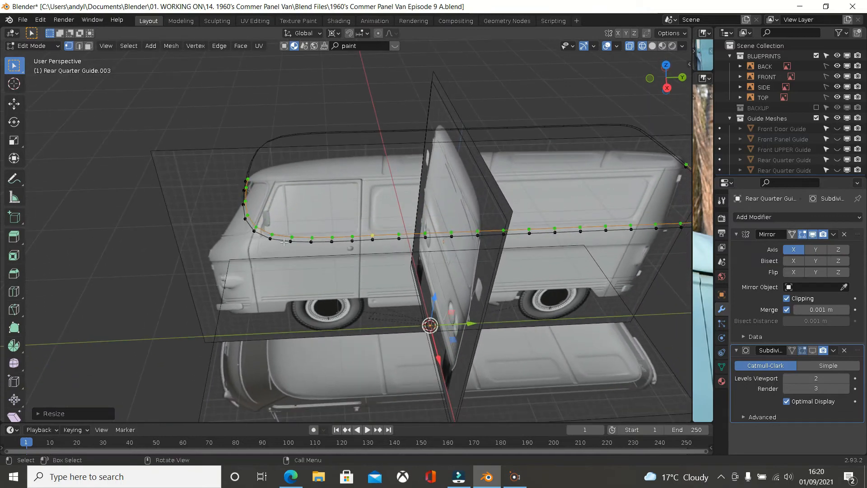
pyautogui.click(294, 231)
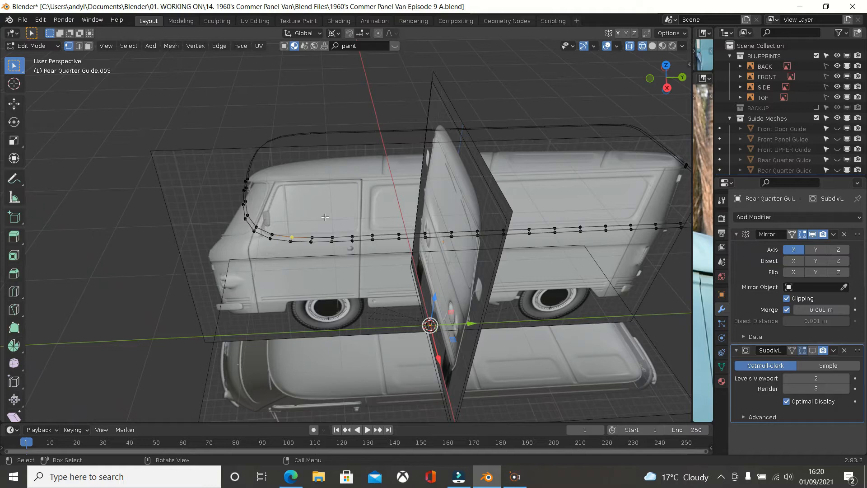
pyautogui.keyDown('shift'); pyautogui.moveTo(325, 229); pyautogui.dragTo(28, 229, button='middle'); pyautogui.keyUp('shift')
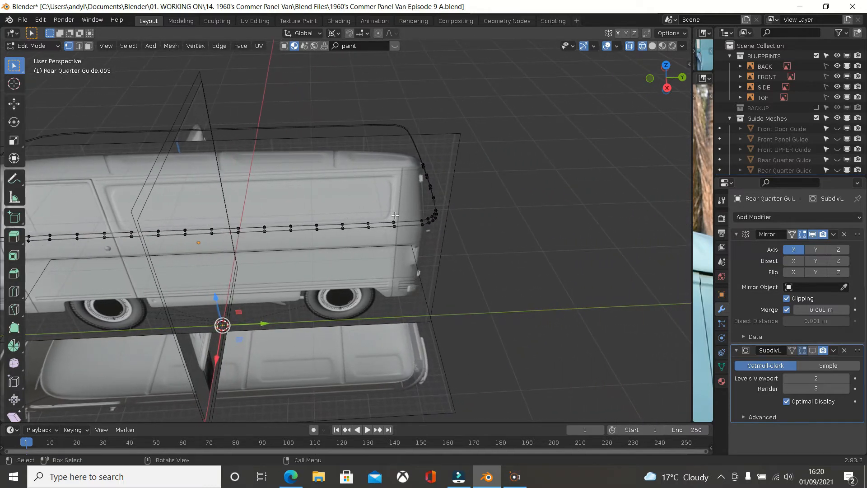
pyautogui.keyDown('ctrl'); pyautogui.click(396, 216); pyautogui.keyUp('ctrl')
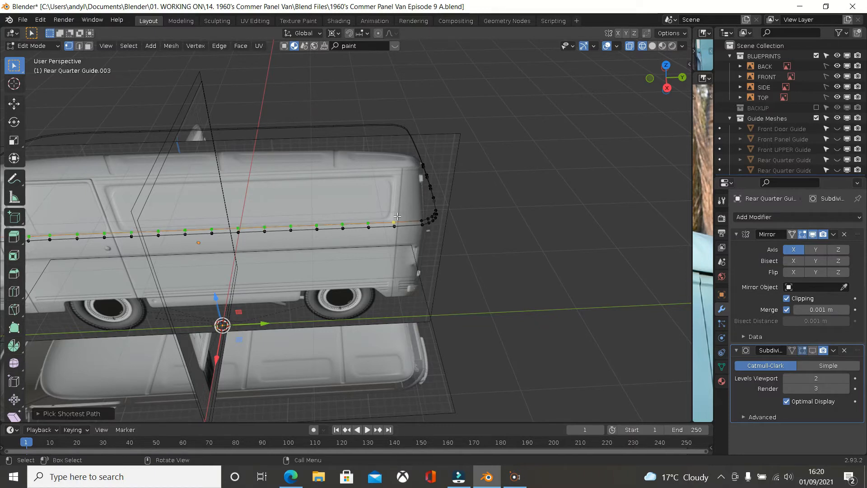
pyautogui.press('KP_3')
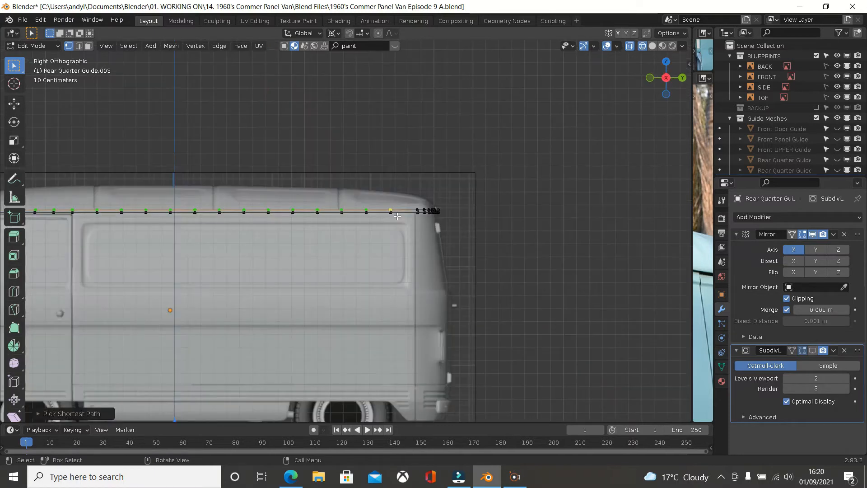
pyautogui.press('KP_7')
pyautogui.scroll(-1, 386, 238)
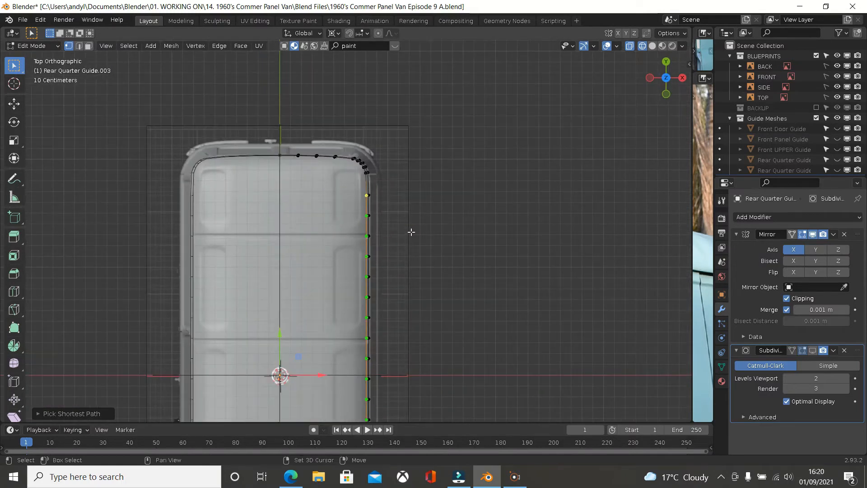
pyautogui.keyDown('shift'); pyautogui.moveTo(411, 232); pyautogui.dragTo(441, 169, button='middle'); pyautogui.keyUp('shift')
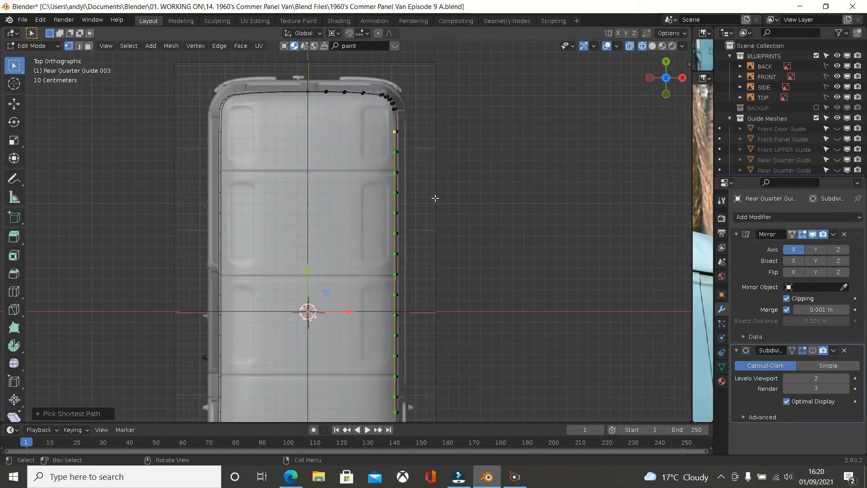
pyautogui.press('e')
pyautogui.press('x')
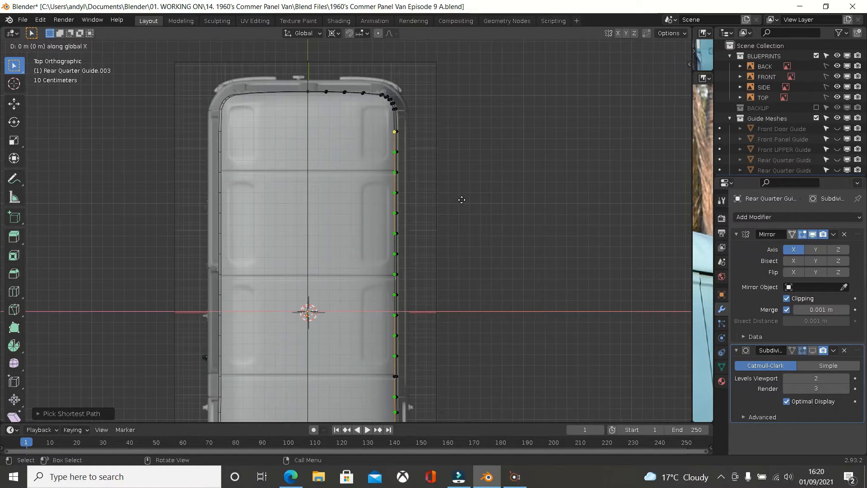
pyautogui.click(244, 199)
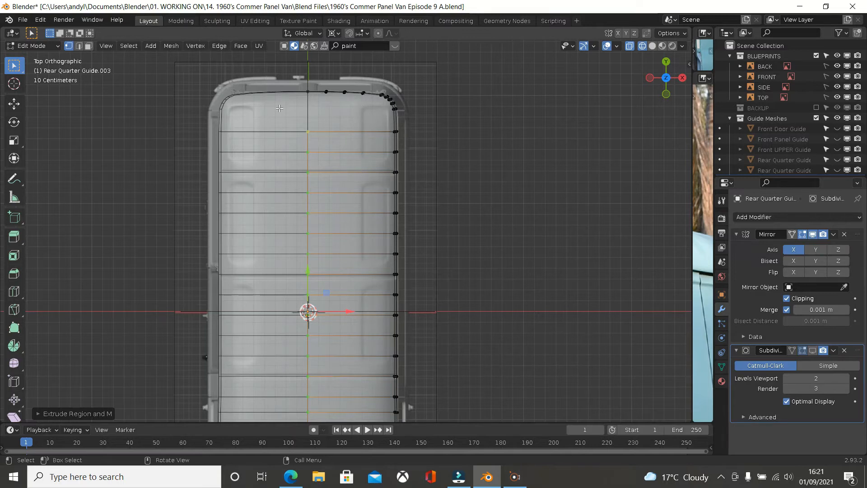
pyautogui.scroll(-2, 303, 107)
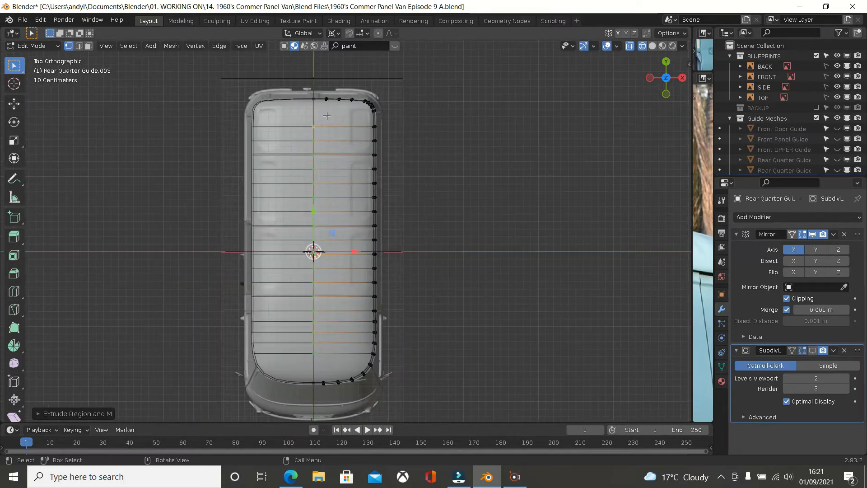
pyautogui.scroll(1, 326, 116)
pyautogui.scroll(-1, 326, 127)
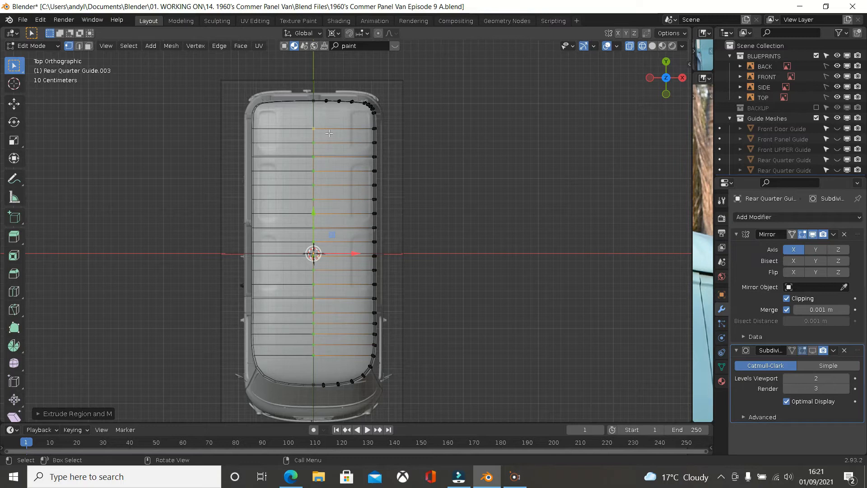
# Add three evenly spaced lengthwise loop cuts across the extruded roof faces between the centre line and the side edge
pyautogui.hotkey('ctrl', 'r')
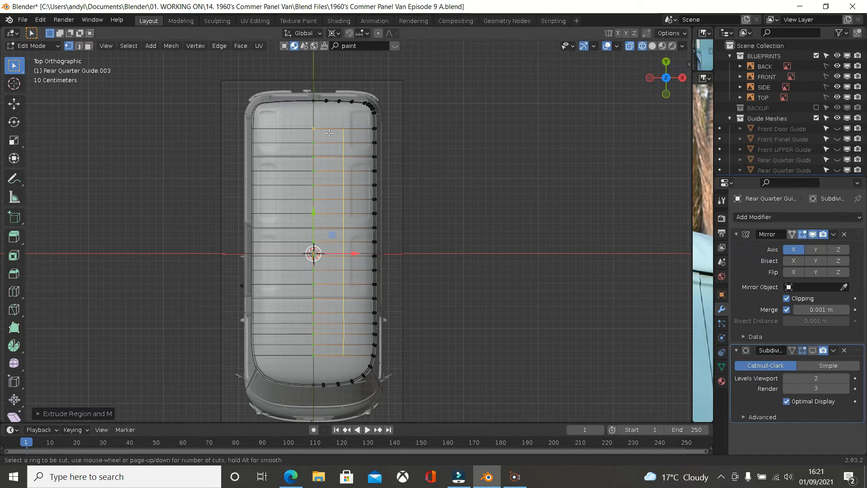
pyautogui.scroll(1, 329, 133)
pyautogui.scroll(1, 329, 132)
pyautogui.click(328, 133)
pyautogui.rightClick(329, 133)
# Select the lengthwise roof loop nearest the centre line, with the matching rear edge vertex as the active element
pyautogui.scroll(4, 328, 135)
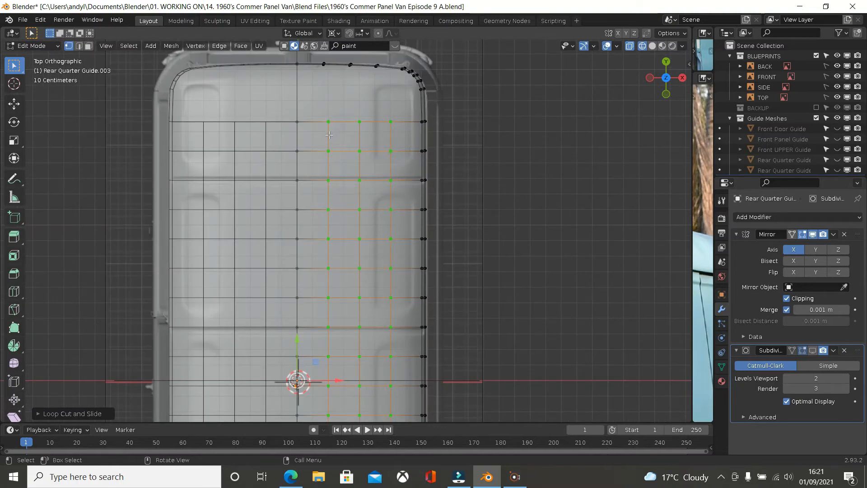
pyautogui.keyDown('alt'); pyautogui.click(328, 135); pyautogui.keyUp('alt')
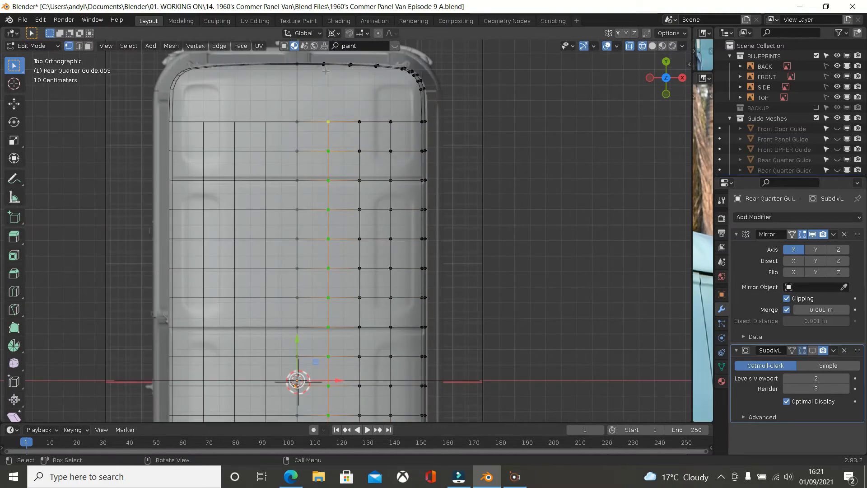
pyautogui.keyDown('shift'); pyautogui.click(326, 71); pyautogui.keyUp('shift')
pyautogui.press('s')
pyautogui.press('x')
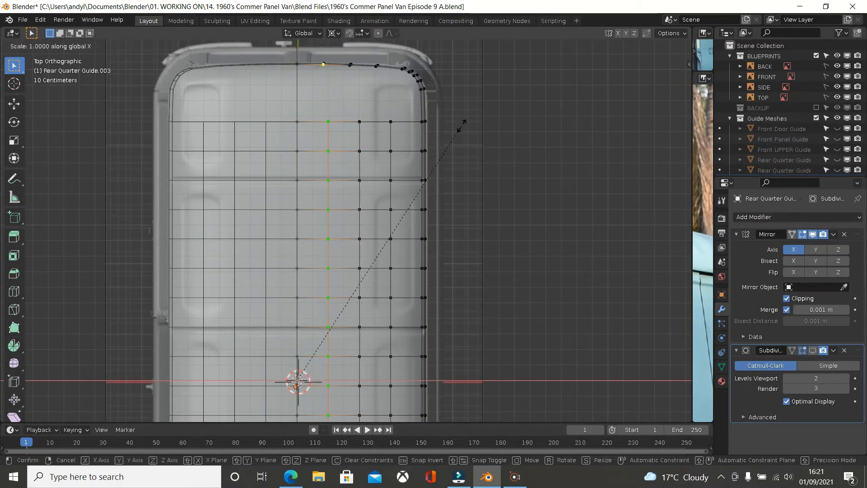
pyautogui.rightClick(462, 126)
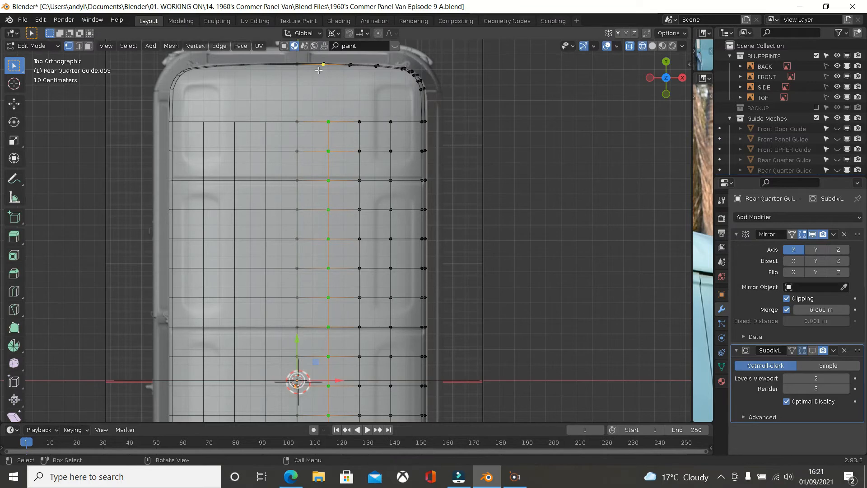
# Set the pivot point to Active Element and scale the selected loop to 0 along X, aligning it with the rear edge vertex
pyautogui.click(337, 35)
pyautogui.click(340, 91)
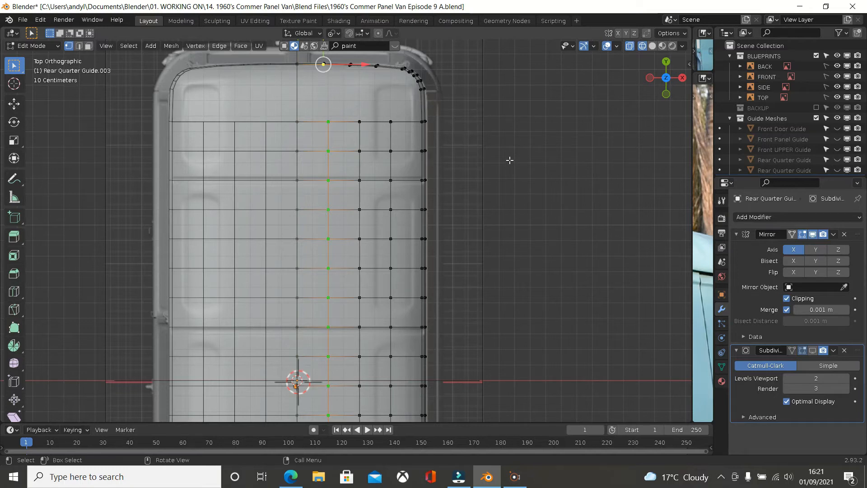
pyautogui.press('s')
pyautogui.press('x')
pyautogui.press('0')
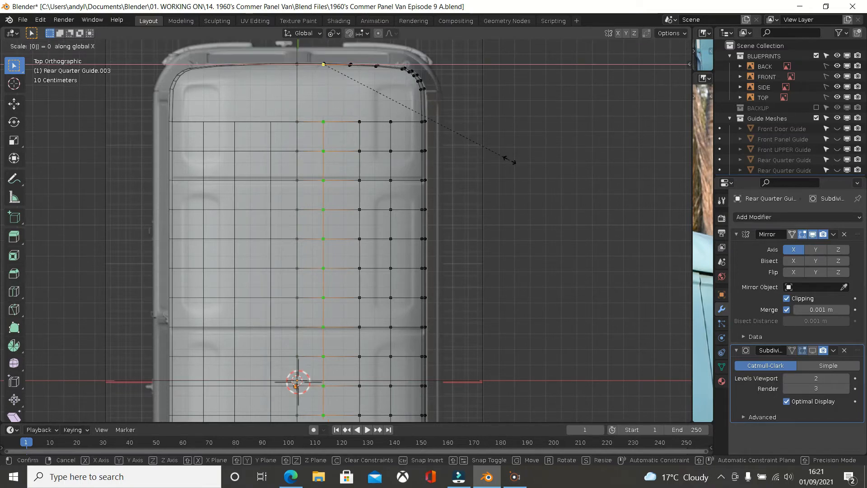
pyautogui.press('Return')
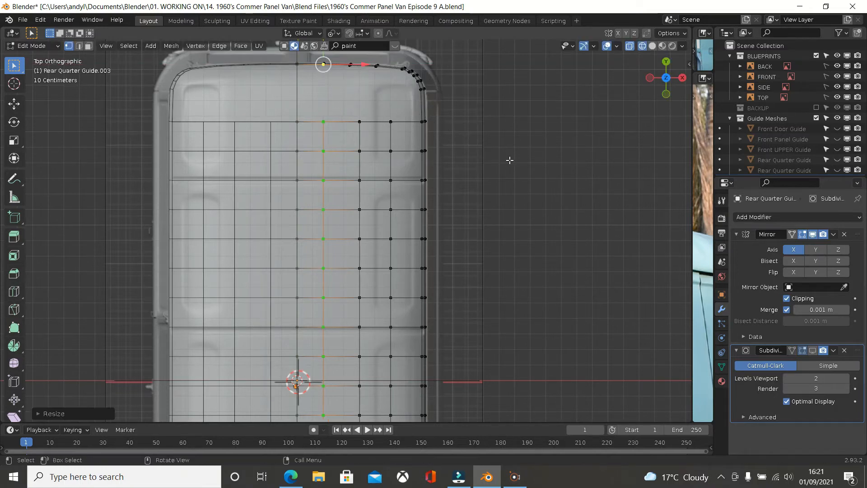
# Align the middle lengthwise roof loop with the second rear edge vertex by scaling it to 0 along X
pyautogui.keyDown('alt'); pyautogui.click(360, 228); pyautogui.keyUp('alt')
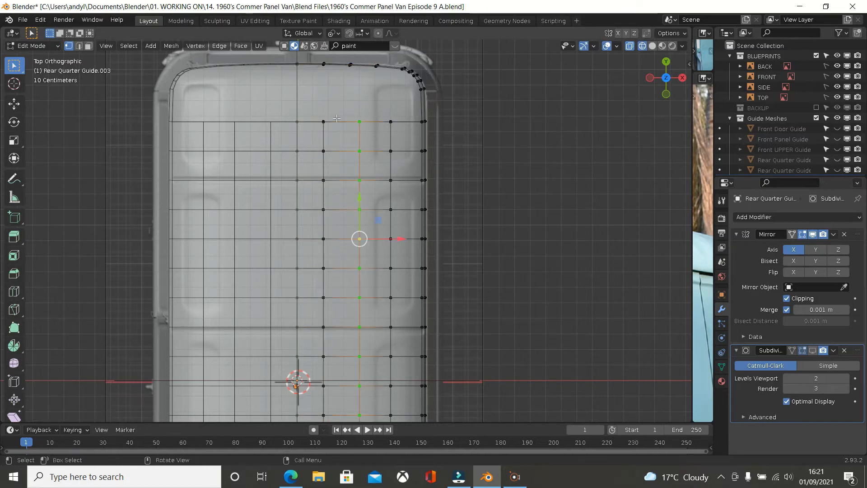
pyautogui.click(350, 65)
pyautogui.press('s')
pyautogui.press('x')
pyautogui.press('0')
pyautogui.press('Return')
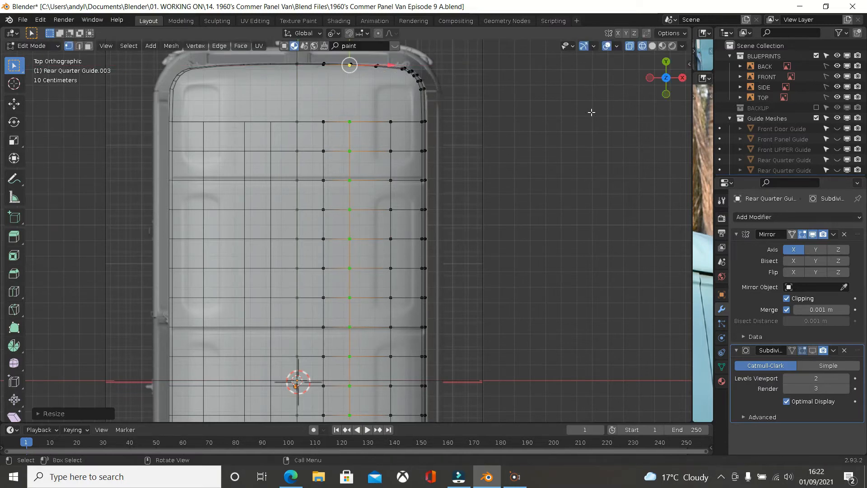
# Align the outermost lengthwise cut with the third rear edge vertex by scaling it to 0 along X
pyautogui.keyDown('alt'); pyautogui.click(395, 110); pyautogui.keyUp('alt')
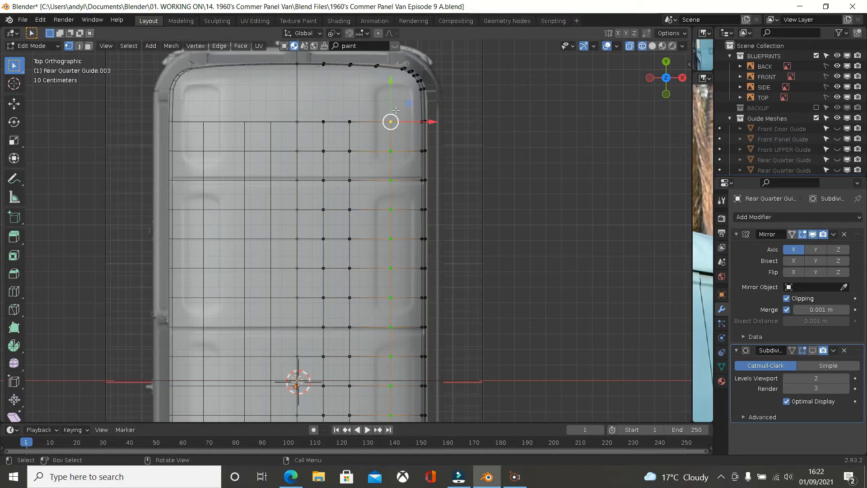
pyautogui.keyDown('shift'); pyautogui.click(376, 66); pyautogui.keyUp('shift')
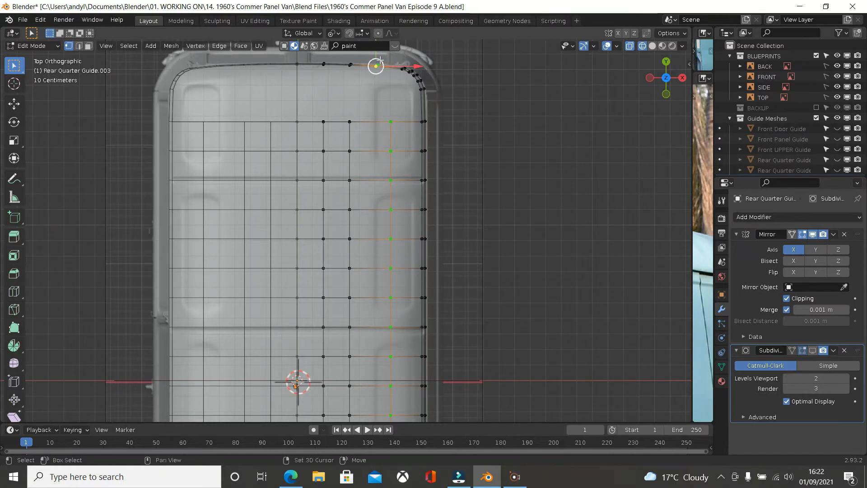
pyautogui.scroll(3, 379, 60)
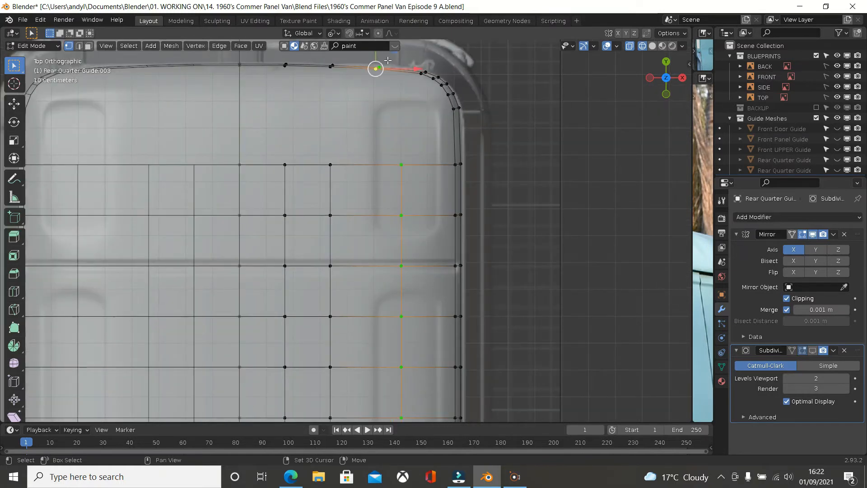
pyautogui.write('s')
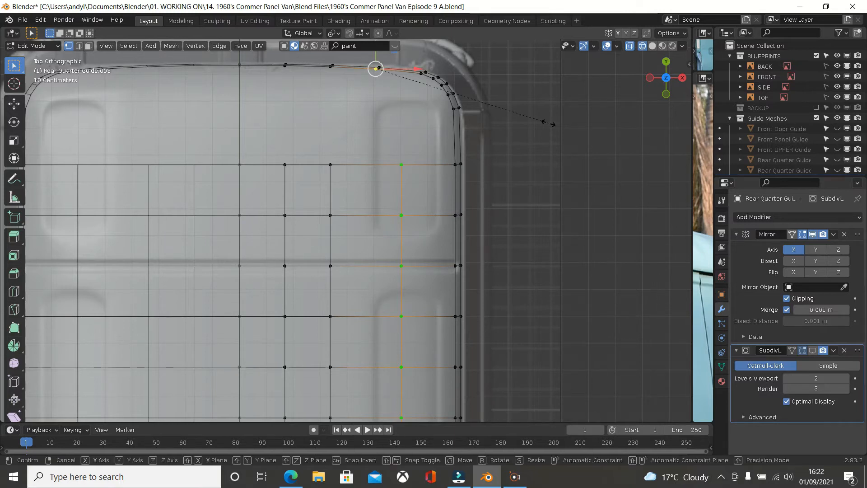
pyautogui.write('x')
pyautogui.write('0')
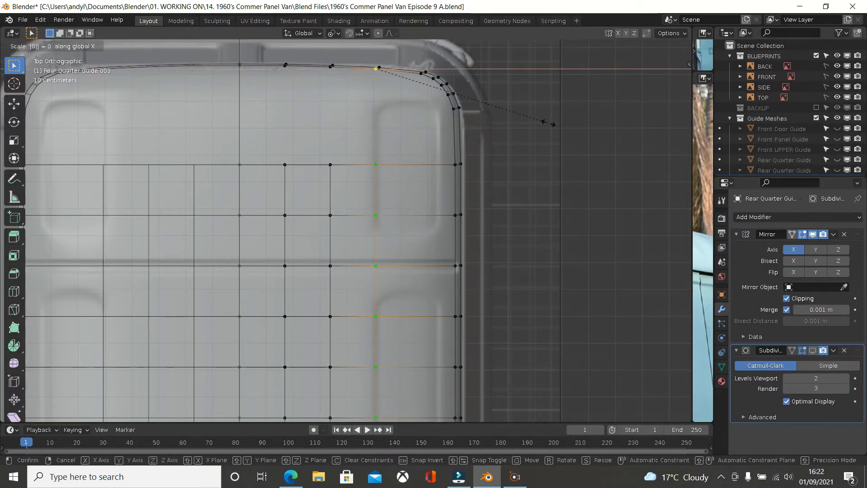
pyautogui.press('Return')
# Raise the roof's centre-line loop along Z to the top of the roof profile in the front view
pyautogui.scroll(-3, 508, 150)
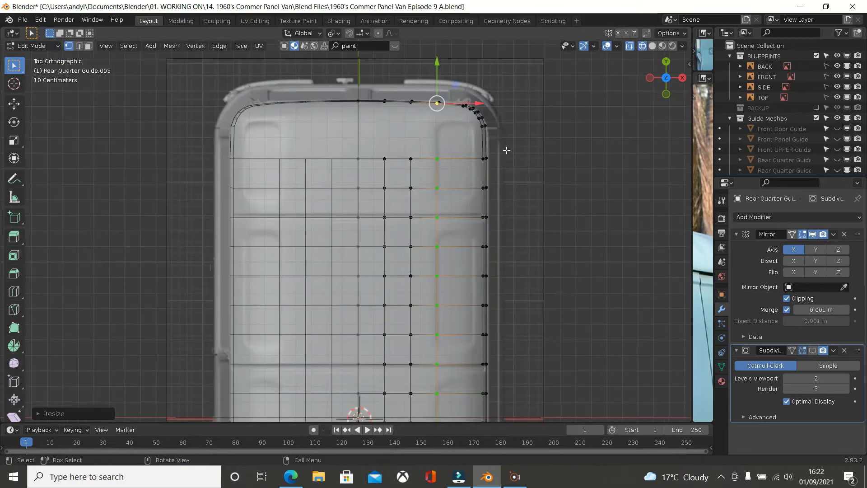
pyautogui.scroll(-3, 362, 176)
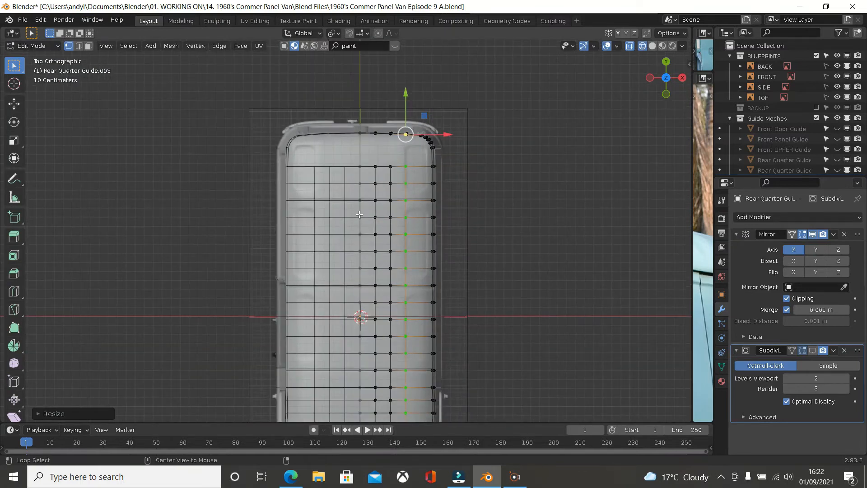
pyautogui.keyDown('alt'); pyautogui.click(359, 214); pyautogui.keyUp('alt')
pyautogui.press('KP_1')
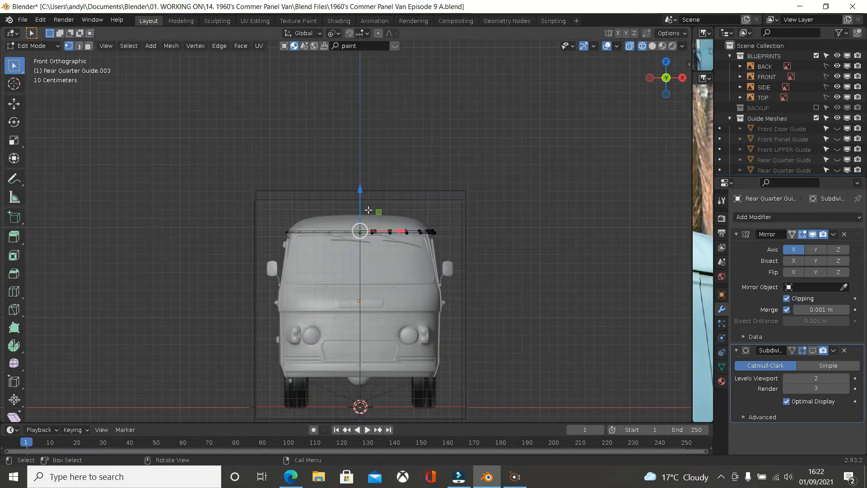
pyautogui.scroll(4, 368, 210)
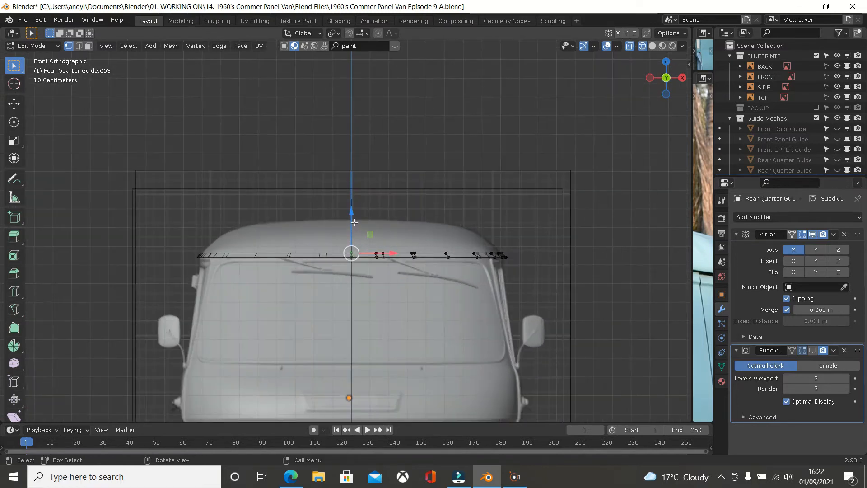
pyautogui.moveTo(354, 220); pyautogui.dragTo(352, 180)
pyautogui.scroll(3, 351, 182)
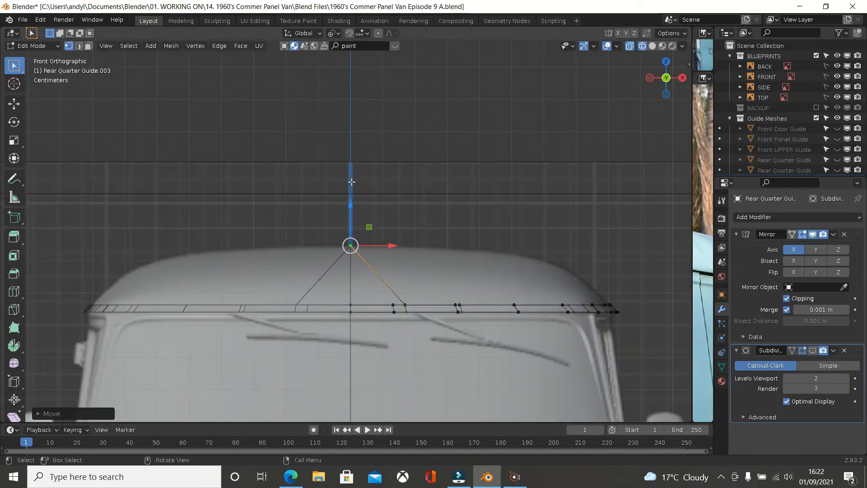
pyautogui.scroll(2, 352, 181)
pyautogui.moveTo(352, 233); pyautogui.dragTo(352, 236)
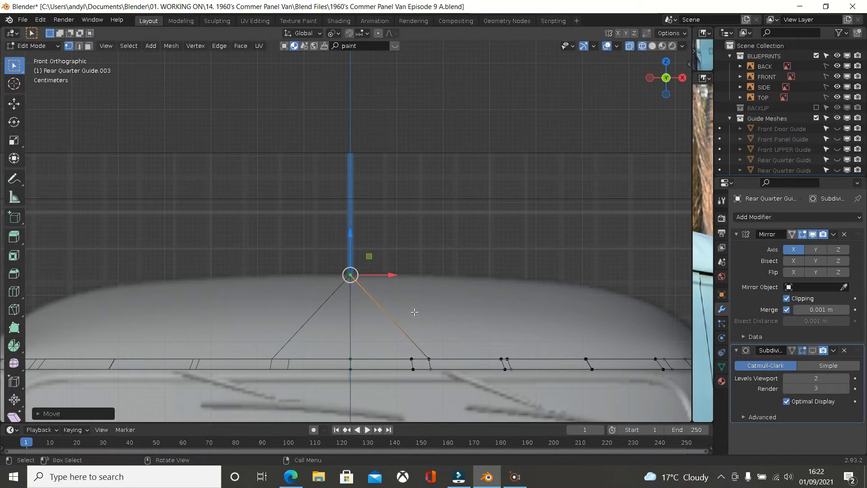
# Raise the first lengthwise loop beside the centre line along Z up to the roof profile in the front view
pyautogui.scroll(-2, 414, 312)
pyautogui.moveTo(414, 311); pyautogui.dragTo(418, 331, button='middle')
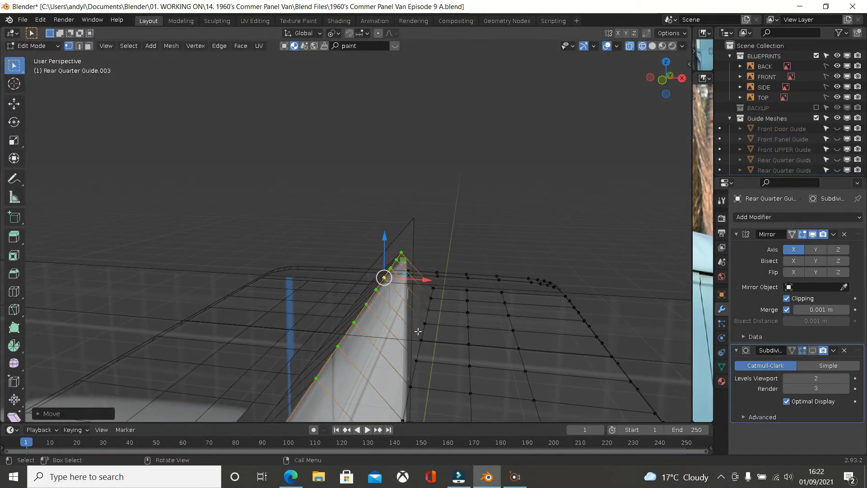
pyautogui.keyDown('alt'); pyautogui.click(410, 371); pyautogui.keyUp('alt')
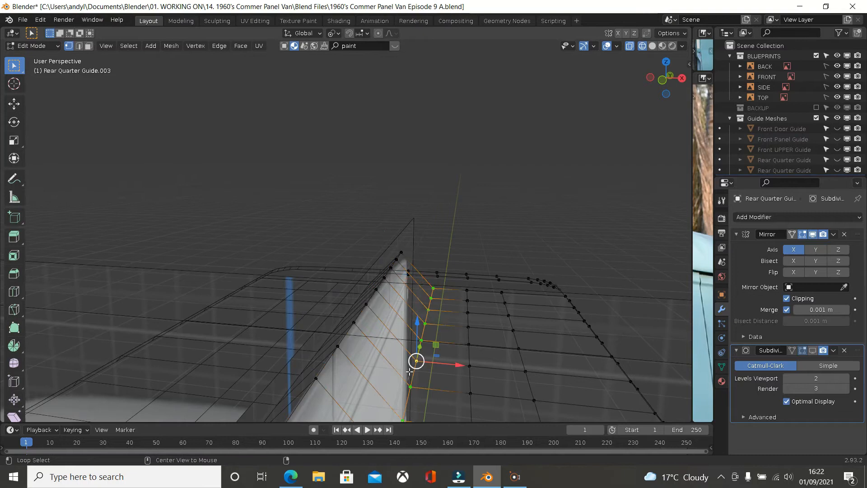
pyautogui.press('KP_1')
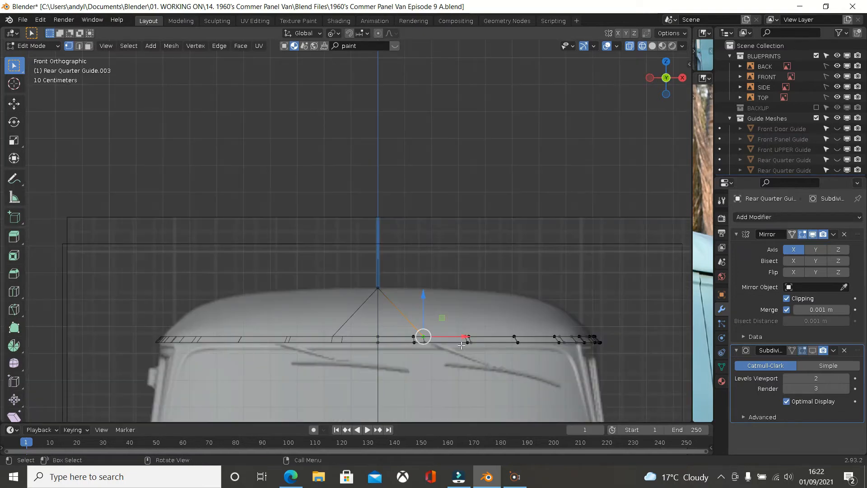
pyautogui.press('g')
pyautogui.press('z')
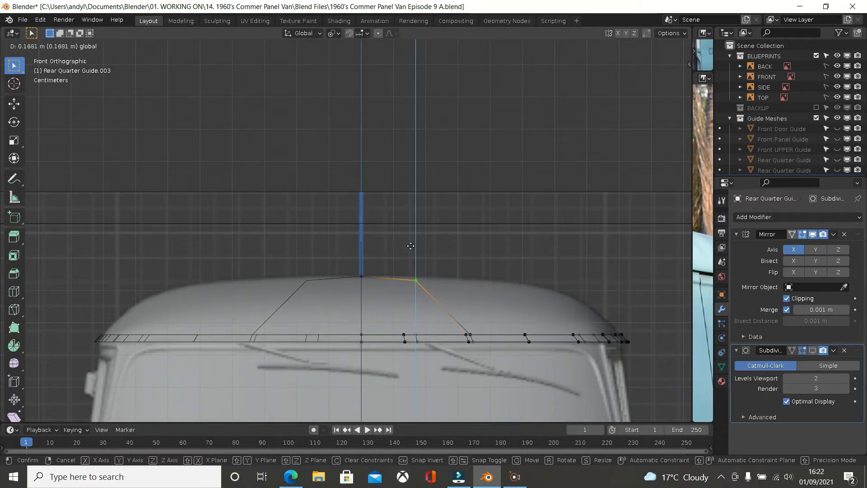
pyautogui.click(410, 214)
# Raise the middle lengthwise roof loop about 0.173 m along Z onto the front view's roof profile and clear the selection
pyautogui.scroll(-2, 469, 274)
pyautogui.moveTo(465, 298); pyautogui.dragTo(437, 322, button='middle')
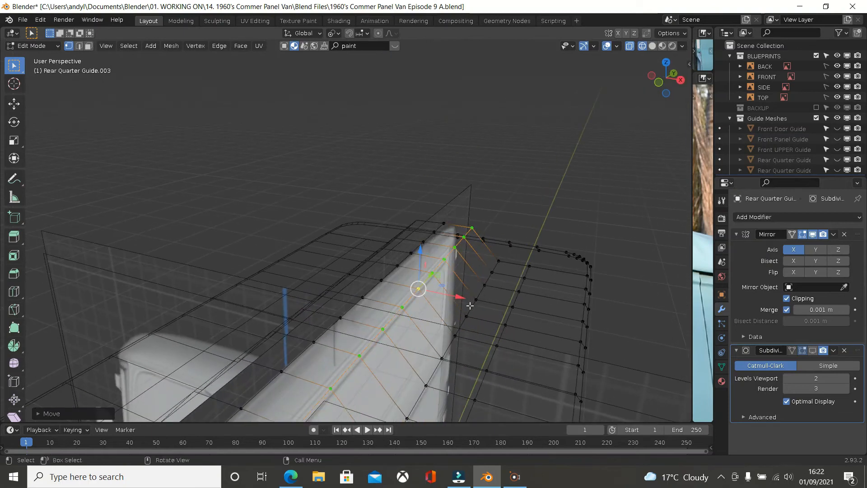
pyautogui.keyDown('alt'); pyautogui.click(477, 304); pyautogui.keyUp('alt')
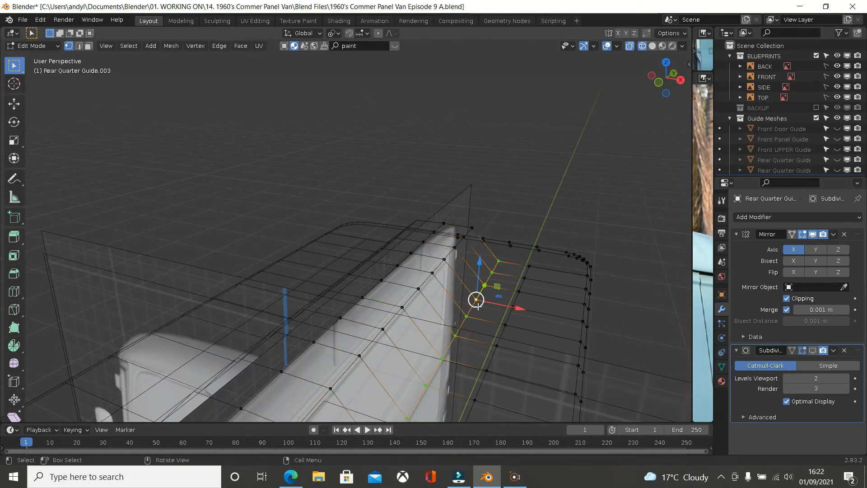
pyautogui.press('KP_1')
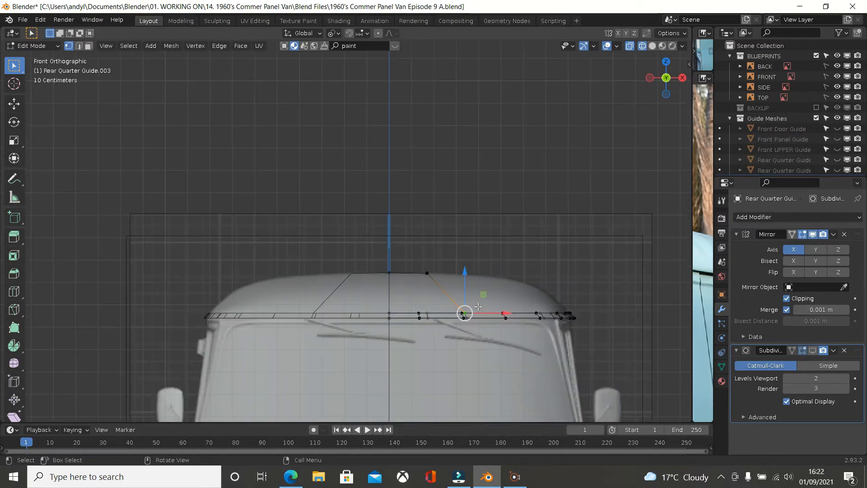
pyautogui.scroll(5, 478, 307)
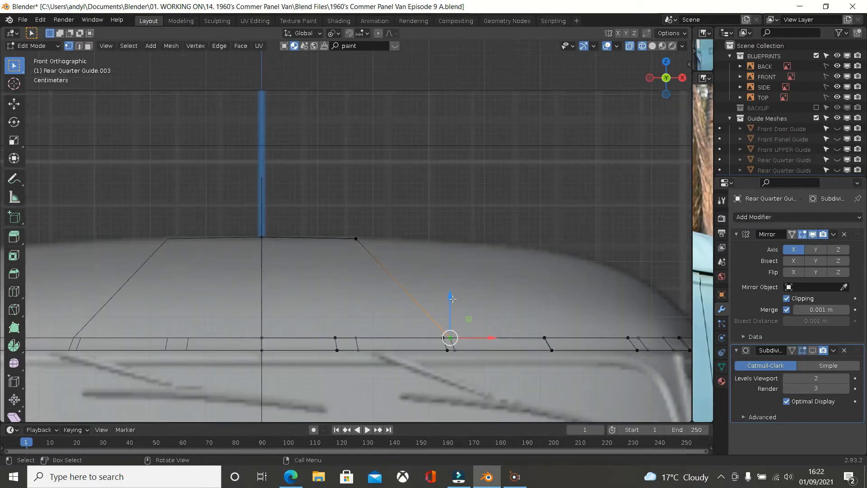
pyautogui.press('g')
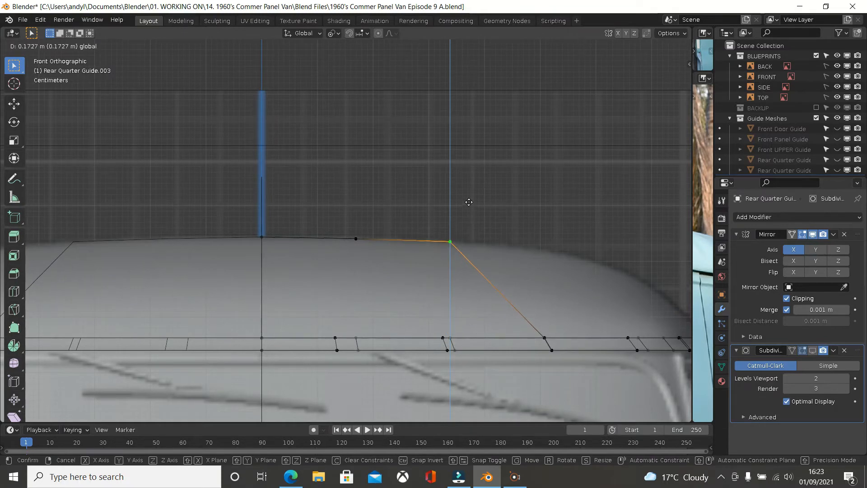
pyautogui.click(468, 202)
pyautogui.hotkey('alt', 'a')
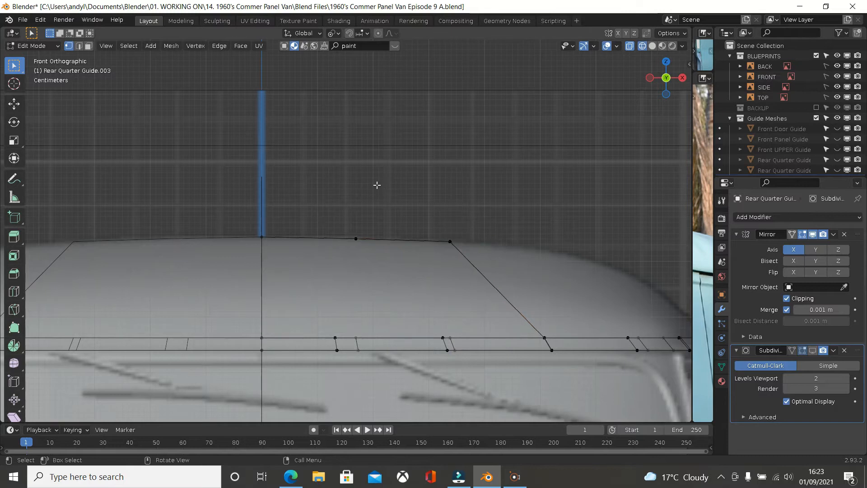
# Raise the first lengthwise loop beside the roof's centre line about 0.001 m along Z in the front view and clear the selection
pyautogui.moveTo(347, 223); pyautogui.dragTo(347, 256, button='middle')
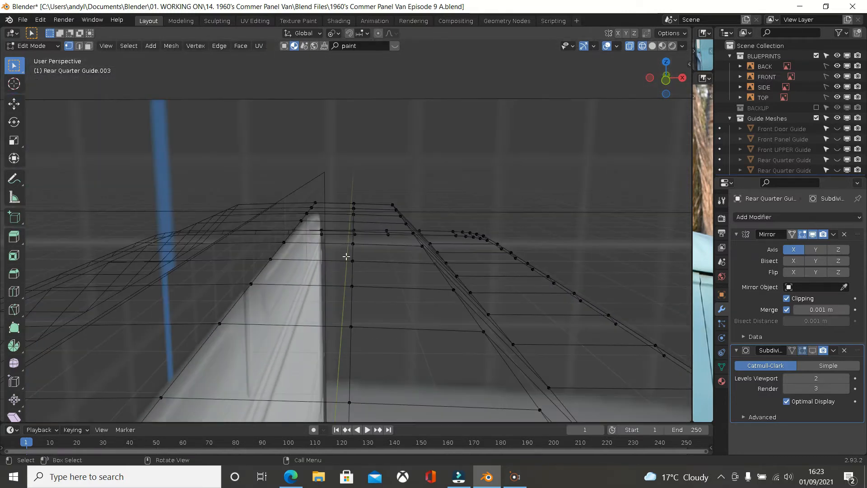
pyautogui.keyDown('alt'); pyautogui.click(354, 306); pyautogui.keyUp('alt')
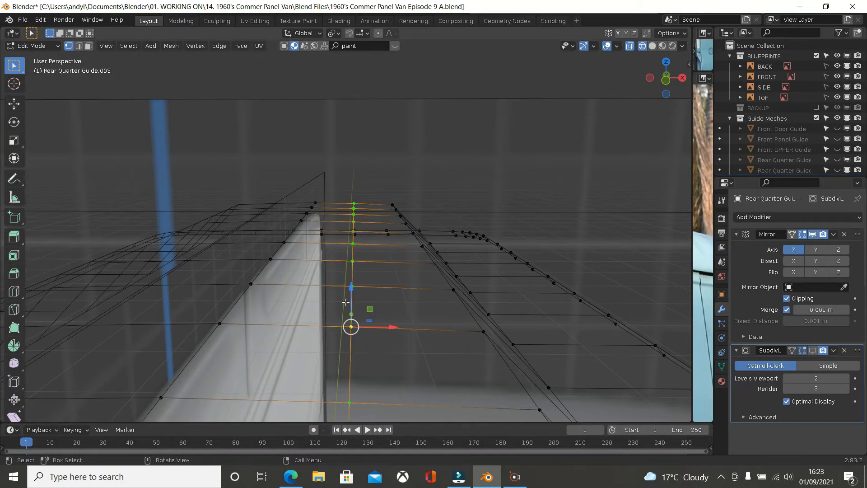
pyautogui.press('KP_1')
pyautogui.keyDown('shift'); pyautogui.scroll(-2, 345, 293); pyautogui.keyUp('shift')
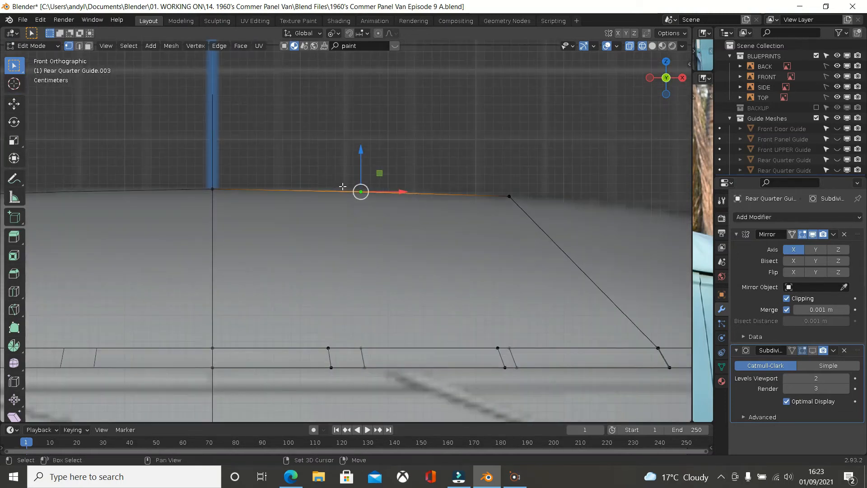
pyautogui.keyDown('shift'); pyautogui.scroll(1, 342, 186); pyautogui.keyUp('shift')
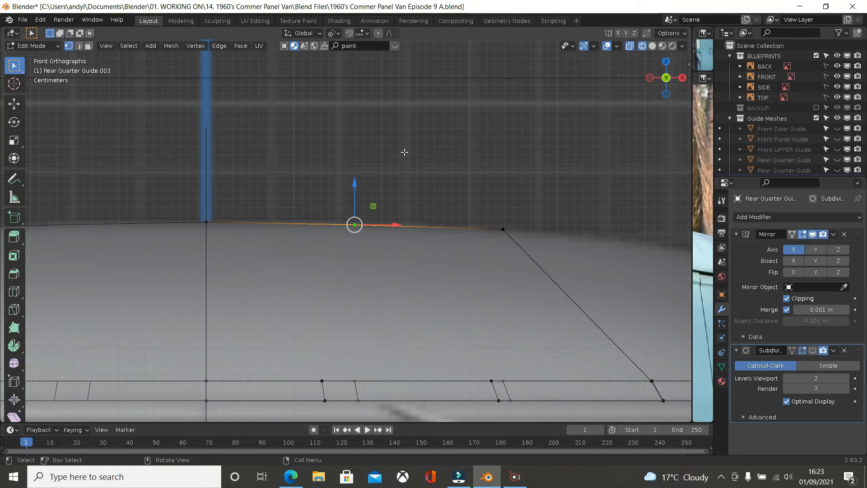
pyautogui.press('g')
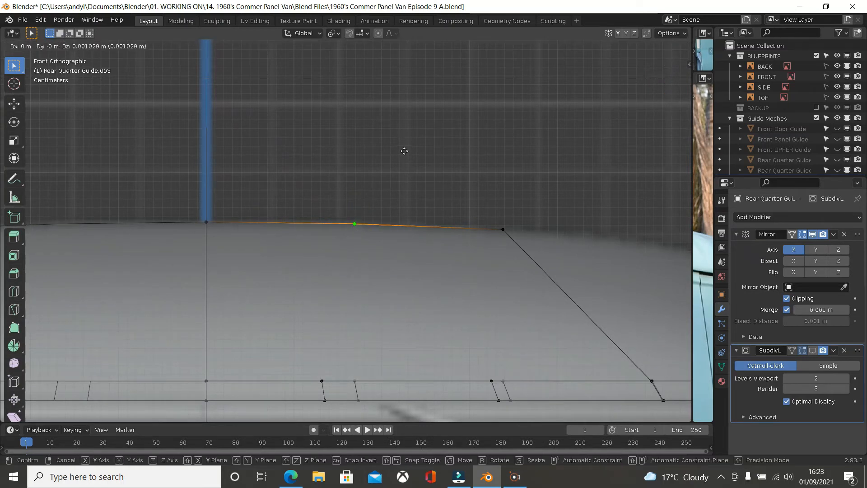
pyautogui.click(404, 151)
pyautogui.click(467, 136)
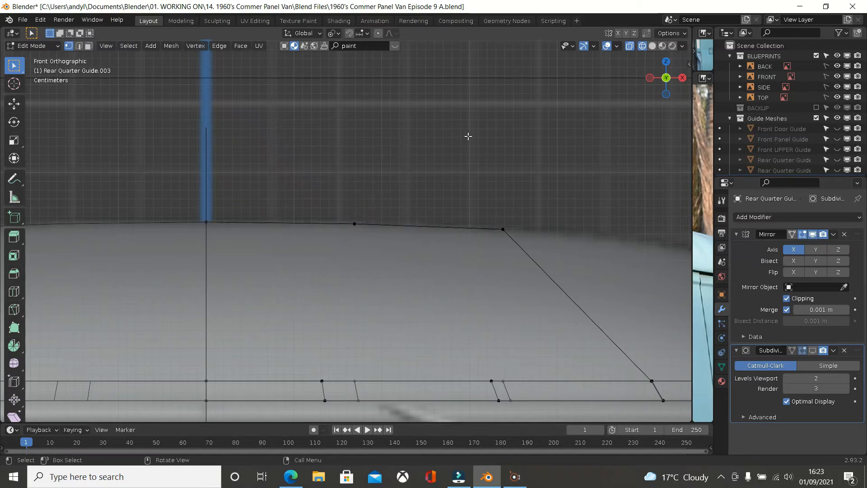
# Raise the outermost lengthwise roof loop along Z to the curved roof profile in the front view
pyautogui.scroll(-1, 481, 264)
pyautogui.keyDown('shift'); pyautogui.moveTo(441, 269); pyautogui.dragTo(344, 286, button='middle'); pyautogui.keyUp('shift')
pyautogui.scroll(-1, 463, 314)
pyautogui.scroll(-2, 463, 314)
pyautogui.moveTo(456, 348); pyautogui.dragTo(563, 284, button='middle')
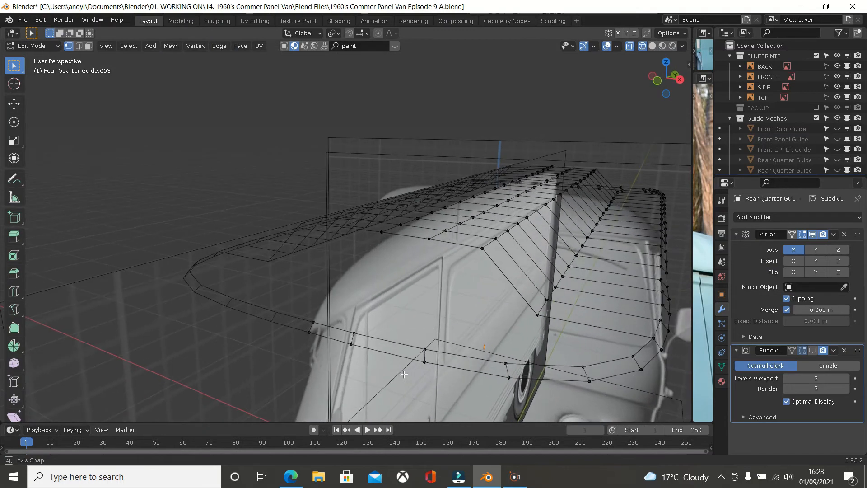
pyautogui.keyDown('alt'); pyautogui.click(559, 282); pyautogui.keyUp('alt')
pyautogui.press('KP_1')
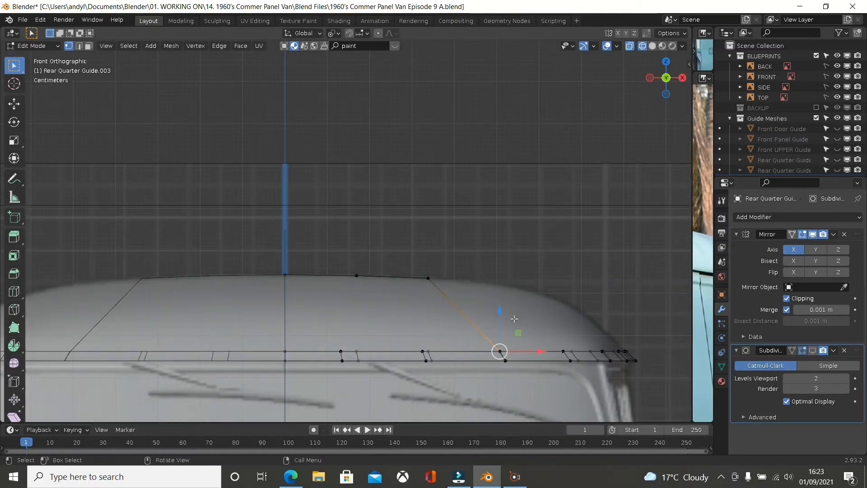
pyautogui.scroll(2, 513, 318)
pyautogui.moveTo(493, 333); pyautogui.dragTo(496, 237)
pyautogui.scroll(-4, 496, 236)
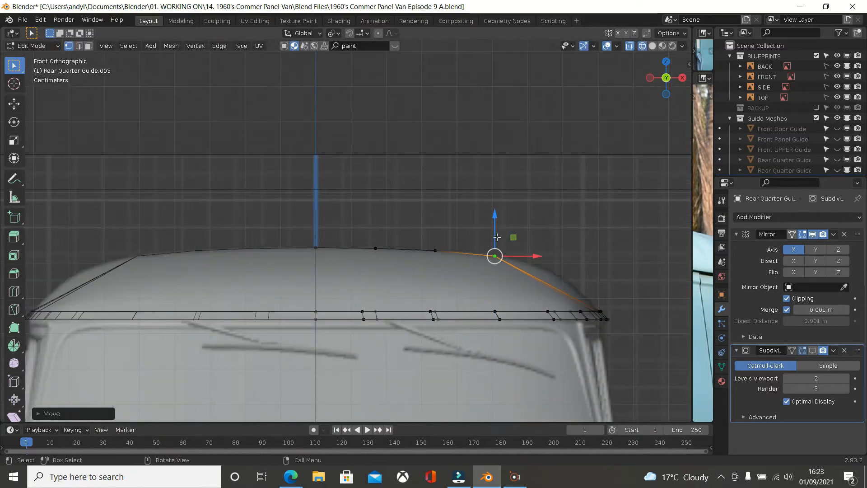
# Switch the viewport to solid shading and cut two evenly spaced lengthwise loops into the sloping outer roof strip
pyautogui.moveTo(496, 244); pyautogui.dragTo(464, 272, button='middle')
pyautogui.moveTo(480, 218); pyautogui.dragTo(508, 240, button='middle')
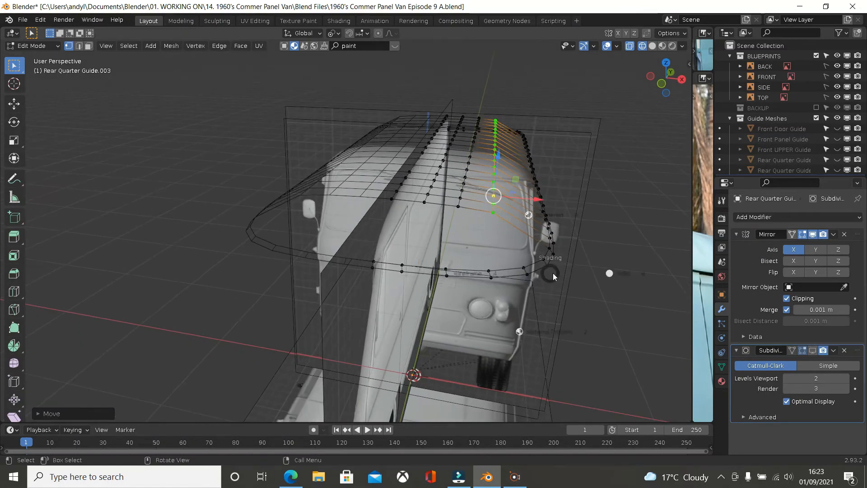
pyautogui.hotkey('shift', 'z')
pyautogui.moveTo(601, 265)
pyautogui.mouseDown(button='middle')
pyautogui.moveTo(407, 269)
pyautogui.moveTo(435, 243)
pyautogui.moveTo(407, 247)
pyautogui.moveTo(394, 238)
pyautogui.mouseUp(button='middle')
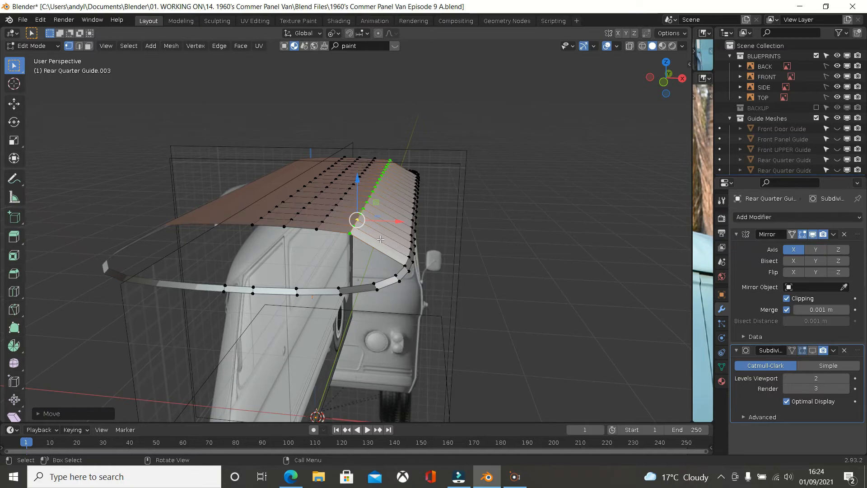
pyautogui.hotkey('ctrl', 'r')
pyautogui.scroll(2, 380, 239)
pyautogui.scroll(-1, 380, 239)
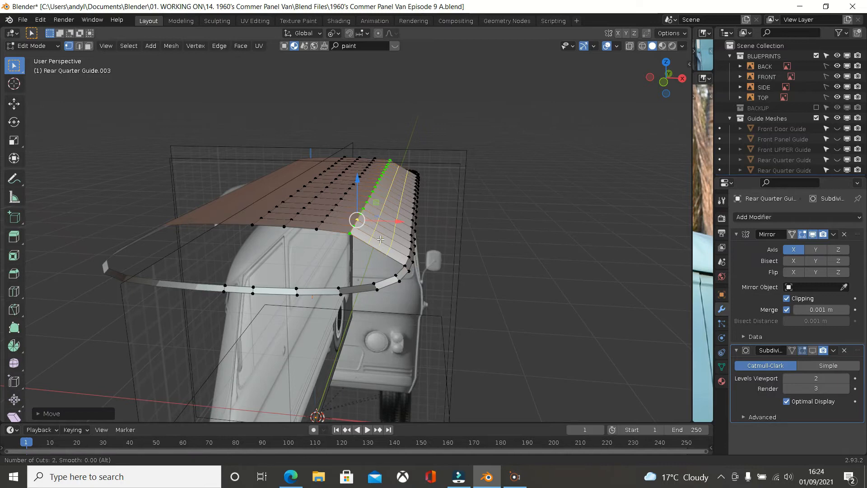
pyautogui.click(380, 239)
pyautogui.click(381, 239)
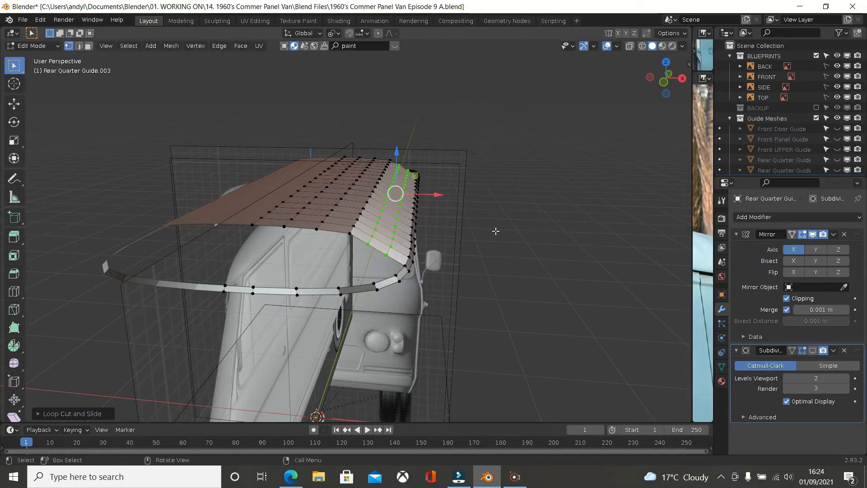
# Examine the two new loops against the blueprints in the side, front and top views
pyautogui.press('KP_3')
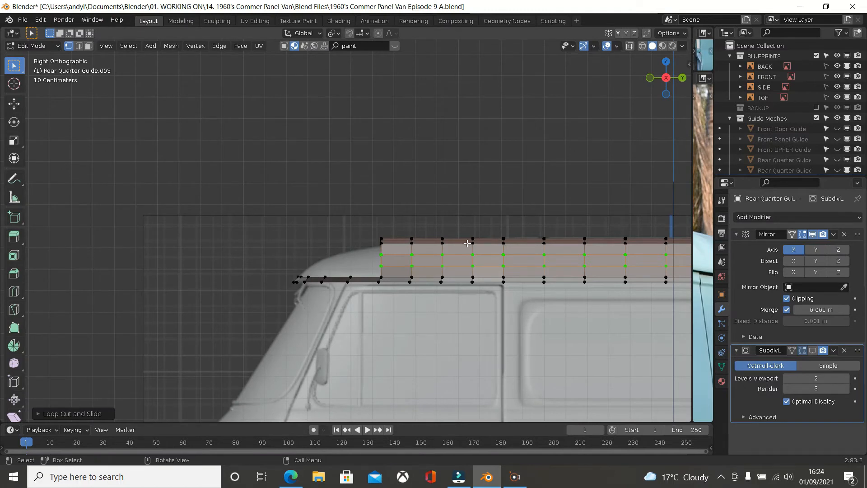
pyautogui.press('KP_1')
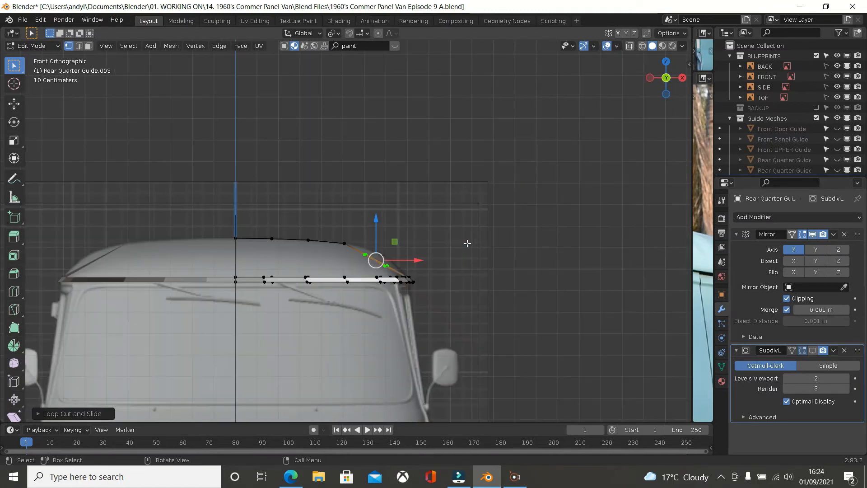
pyautogui.scroll(3, 466, 242)
pyautogui.scroll(3, 399, 251)
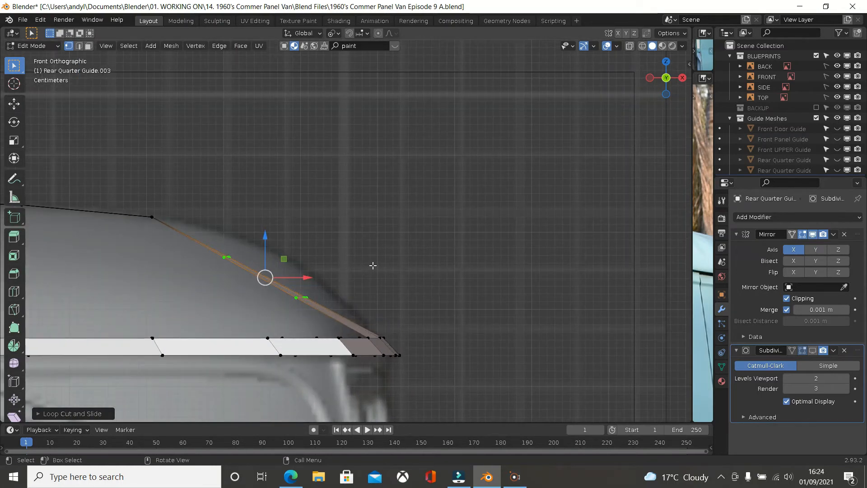
pyautogui.press('KP_7')
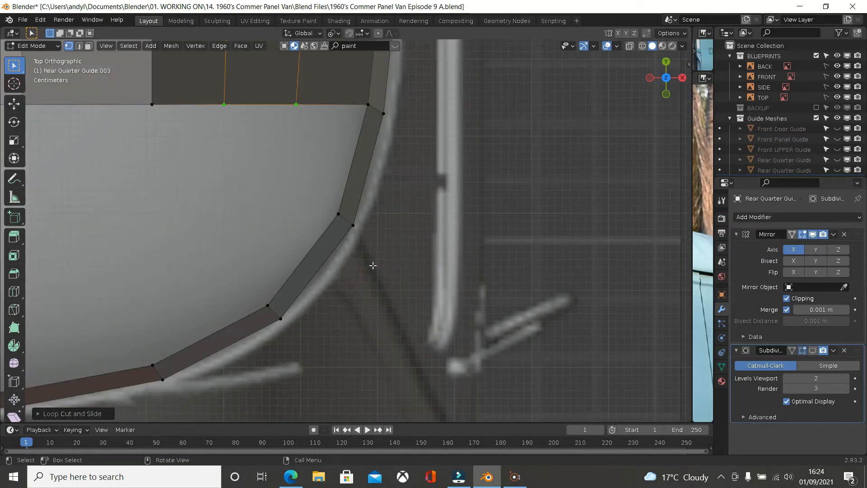
pyautogui.scroll(-8, 373, 265)
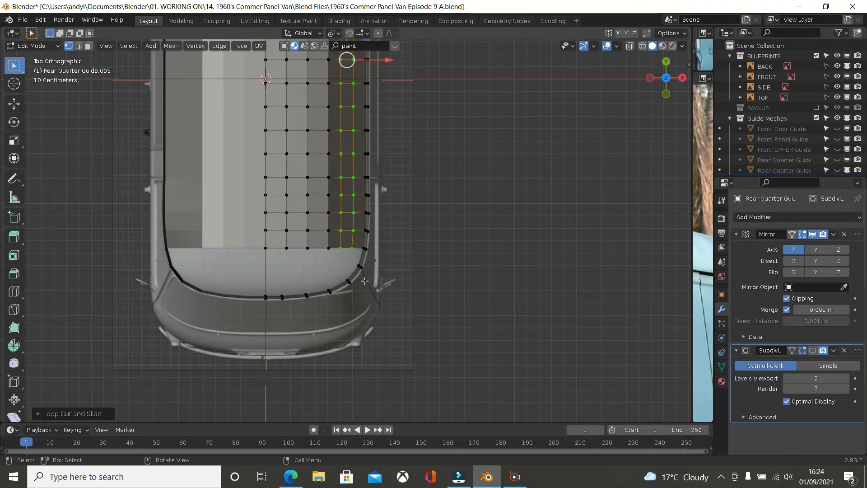
pyautogui.press('KP_3')
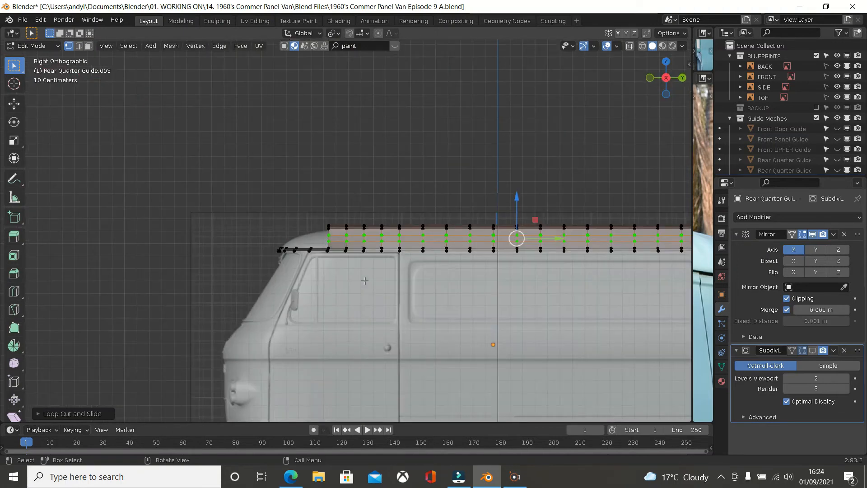
# Set the transform orientation to Normal and move the two new loops outward along their normal to the front view's roof curve
pyautogui.press('KP_1')
pyautogui.scroll(5, 365, 276)
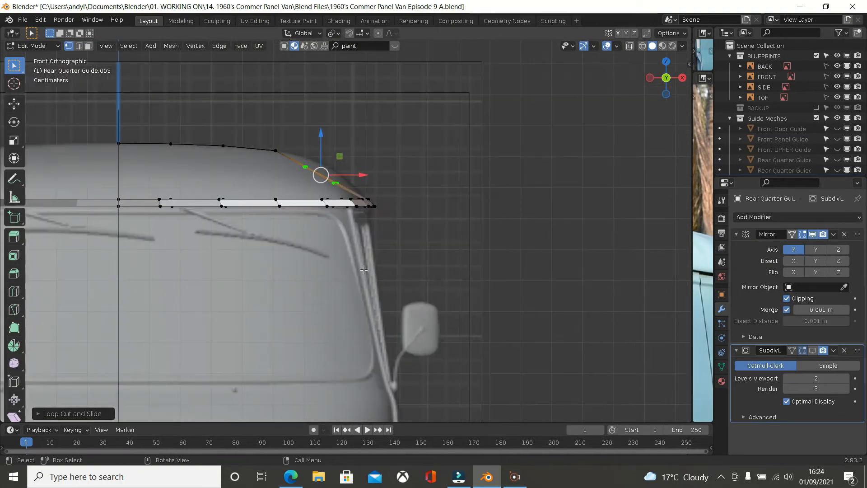
pyautogui.scroll(1, 364, 269)
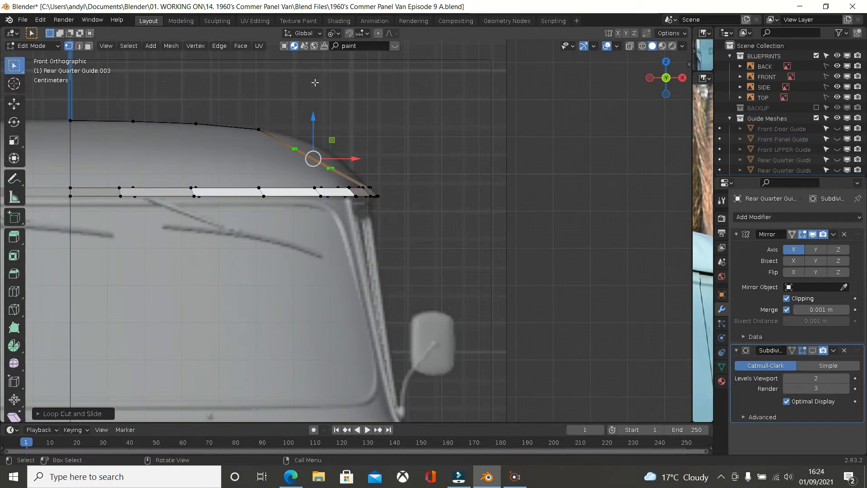
pyautogui.click(315, 34)
pyautogui.click(283, 74)
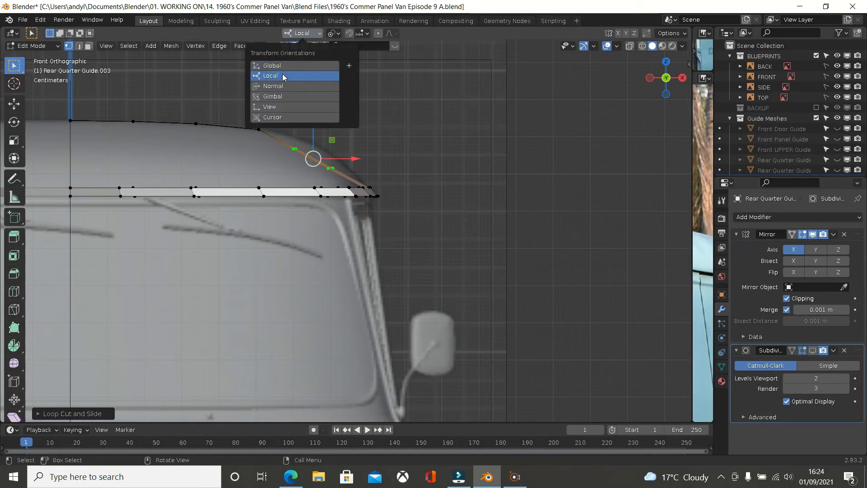
pyautogui.click(283, 85)
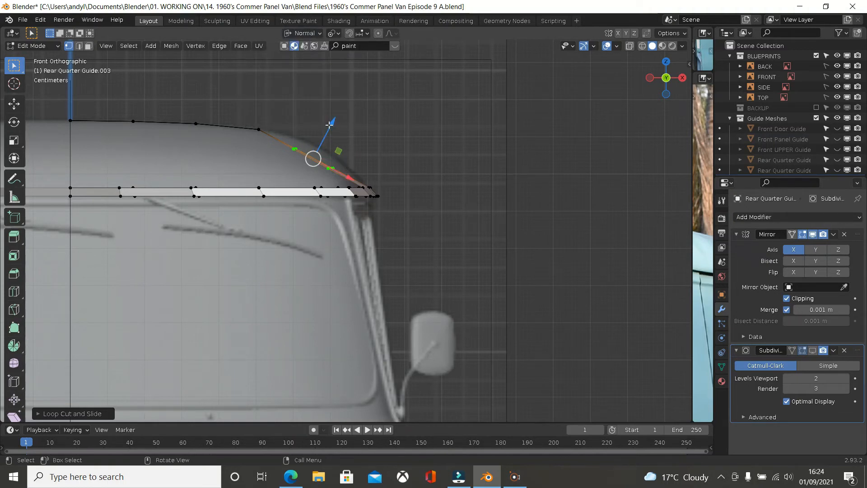
pyautogui.moveTo(333, 125); pyautogui.dragTo(339, 113)
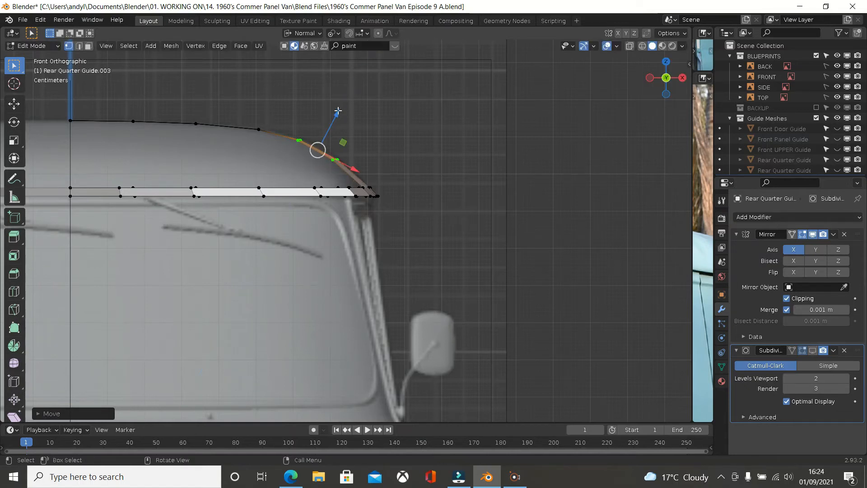
pyautogui.scroll(6, 321, 103)
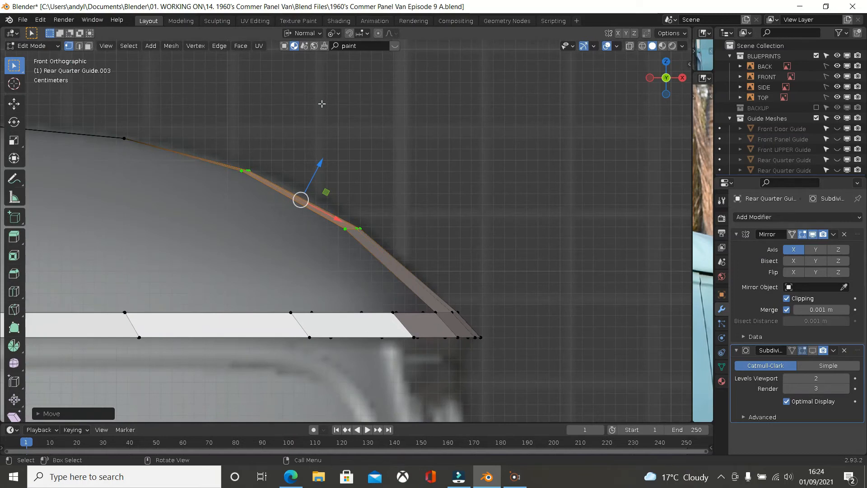
pyautogui.scroll(-1, 322, 104)
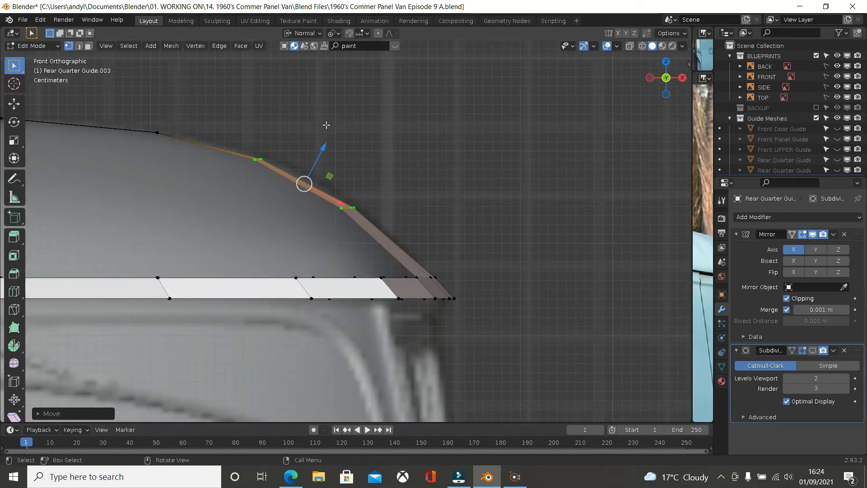
# Set the transform orientation back to Global and clear the loop selection
pyautogui.click(318, 34)
pyautogui.click(298, 36)
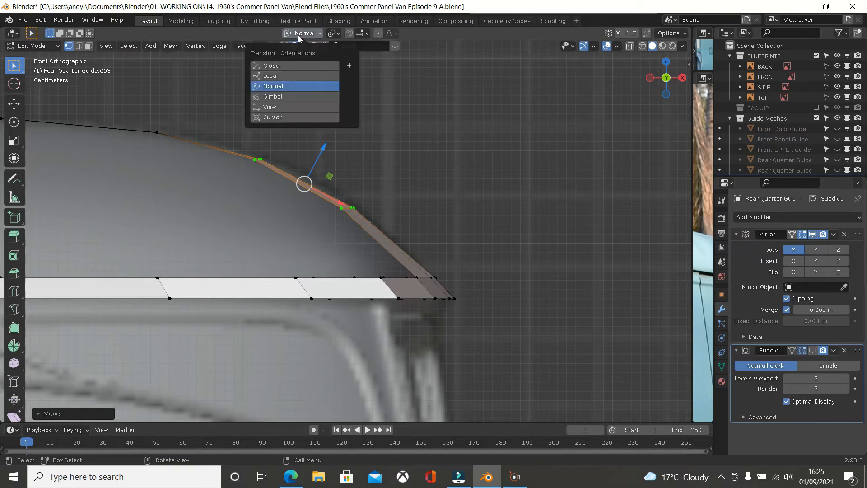
pyautogui.click(286, 66)
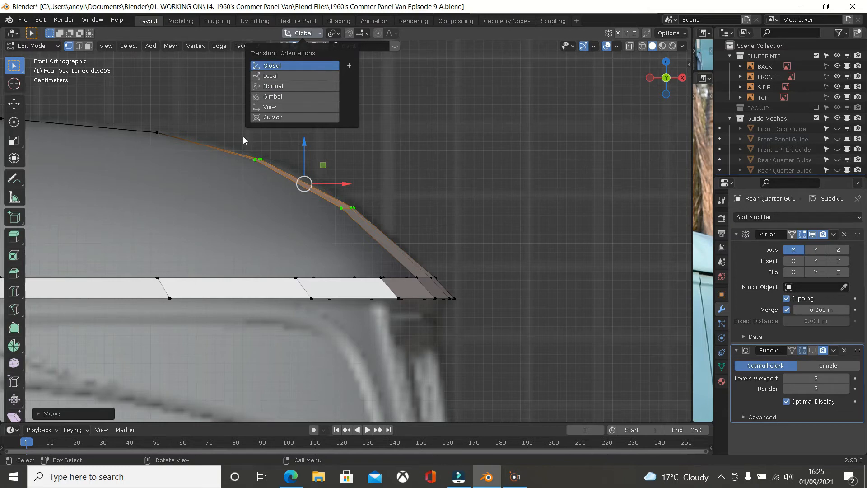
pyautogui.click(285, 103)
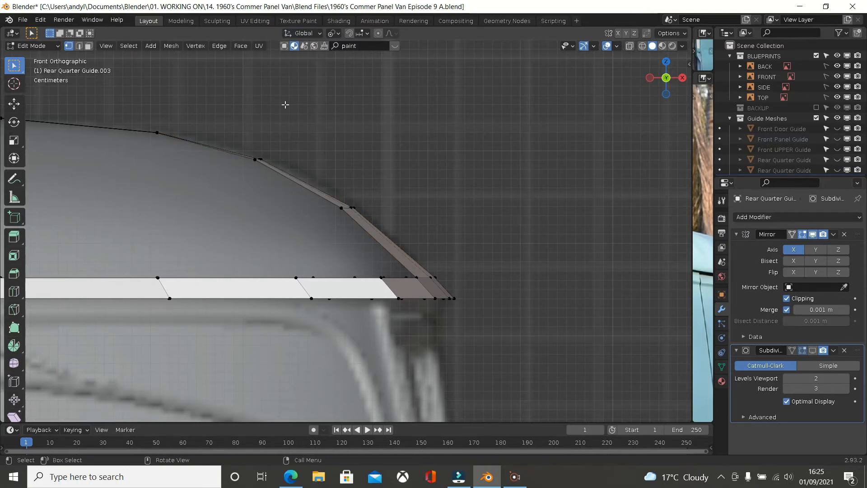
pyautogui.scroll(1, 240, 120)
pyautogui.scroll(-2, 143, 135)
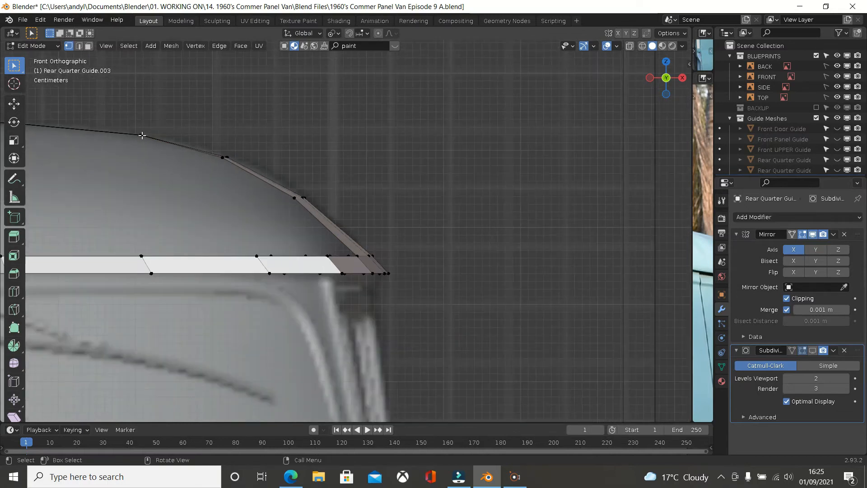
pyautogui.scroll(2, 221, 128)
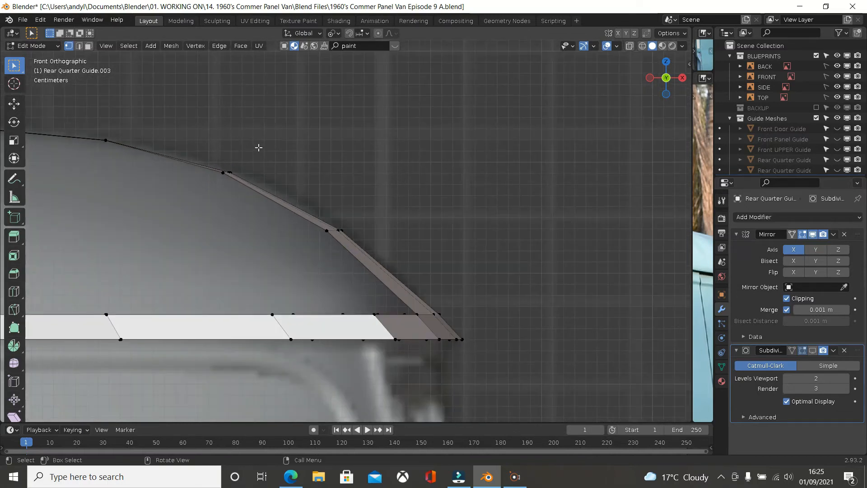
# Select the upper of the two new lengthwise roof loops, make its rearmost vertex active and scale the loop to 0 along Z
pyautogui.moveTo(226, 183); pyautogui.dragTo(194, 209, button='middle')
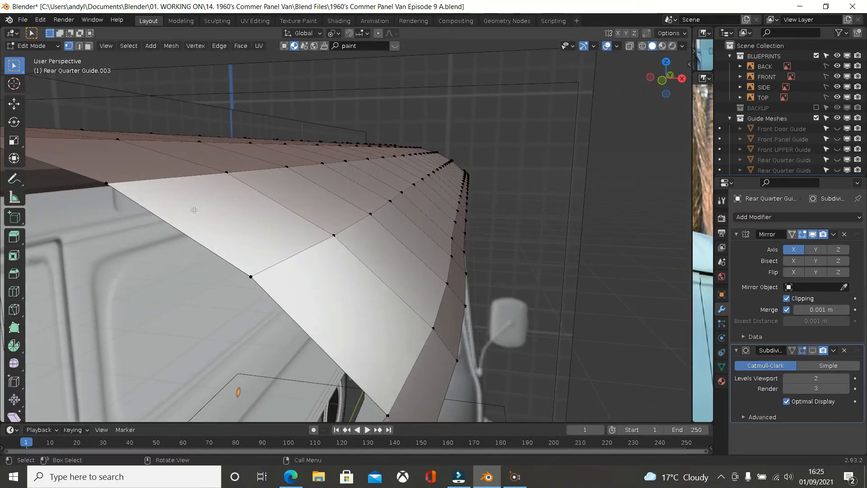
pyautogui.keyDown('alt'); pyautogui.click(145, 181); pyautogui.keyUp('alt')
pyautogui.scroll(-2, 242, 175)
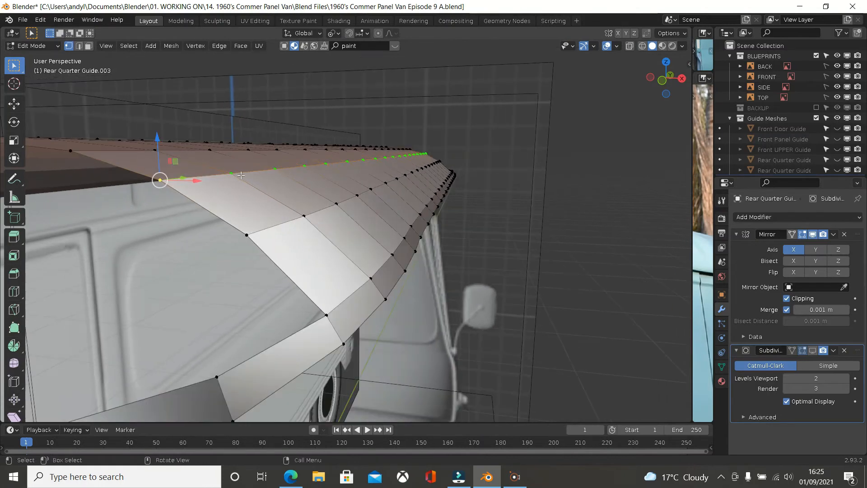
pyautogui.press('KP_1')
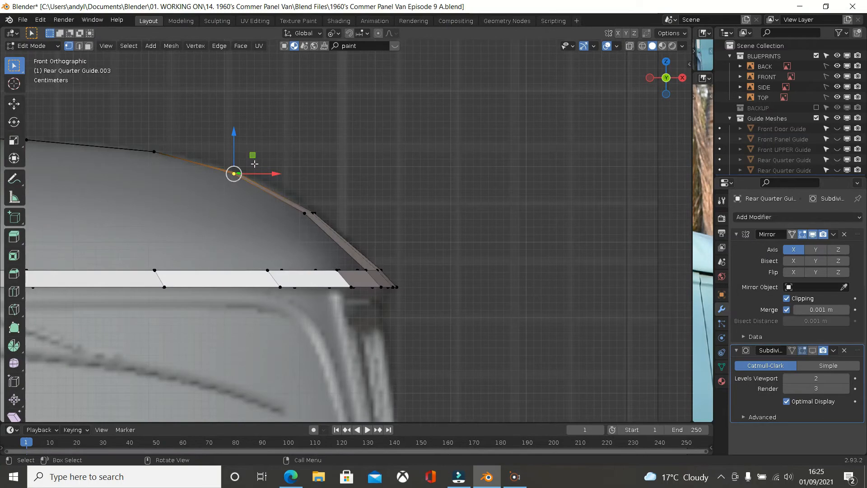
pyautogui.scroll(3, 232, 139)
pyautogui.scroll(2, 232, 139)
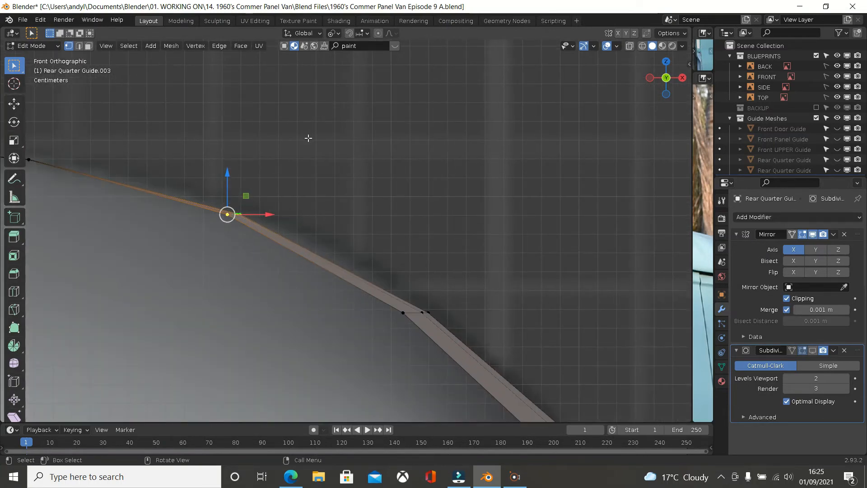
pyautogui.moveTo(227, 216); pyautogui.dragTo(295, 209, button='middle')
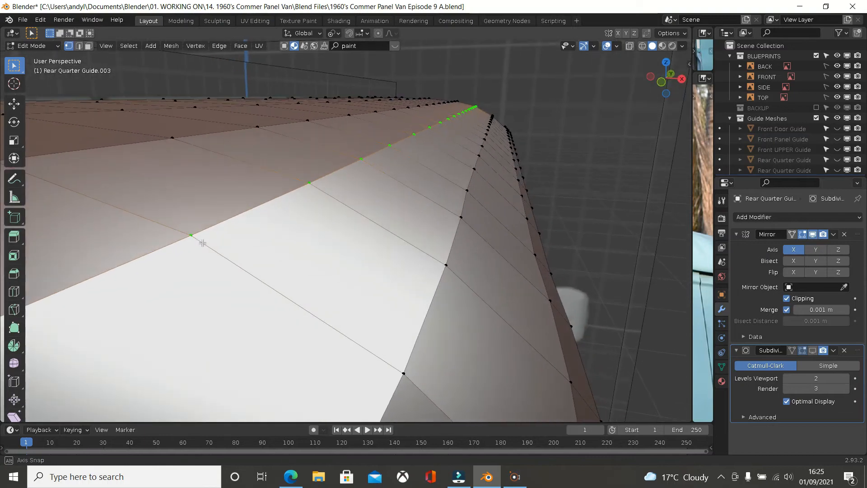
pyautogui.keyDown('shift'); pyautogui.click(479, 106); pyautogui.keyUp('shift')
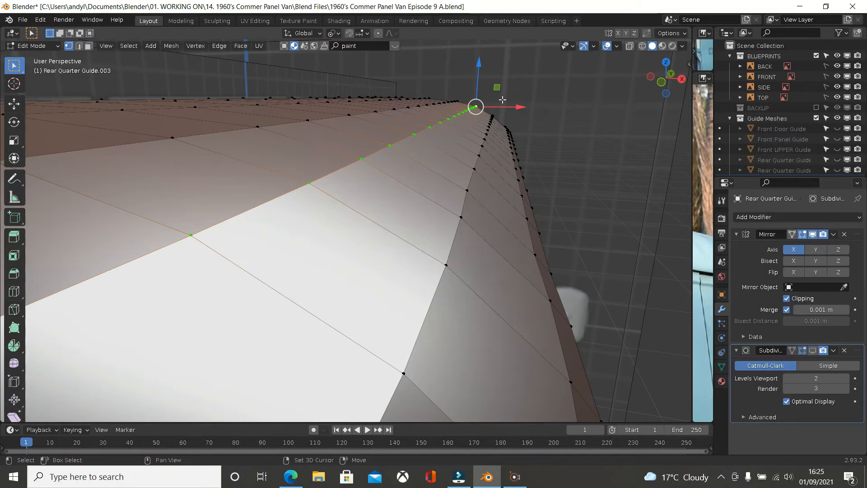
pyautogui.press('KP_1')
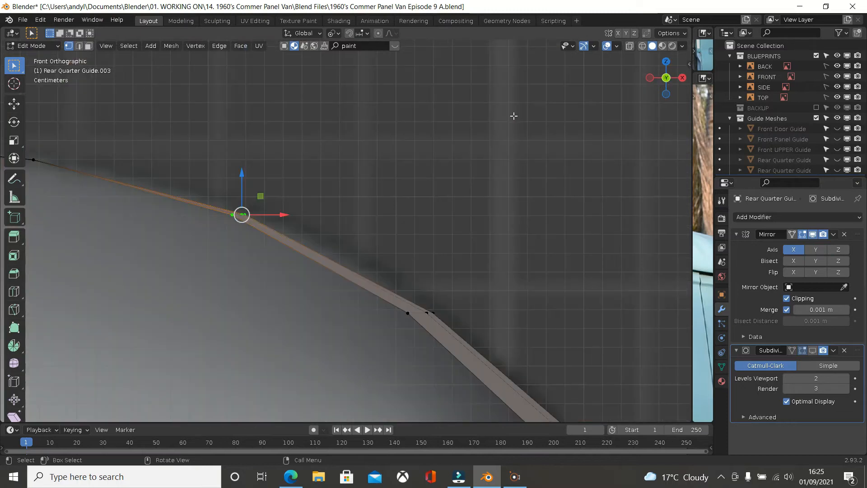
pyautogui.scroll(1, 513, 116)
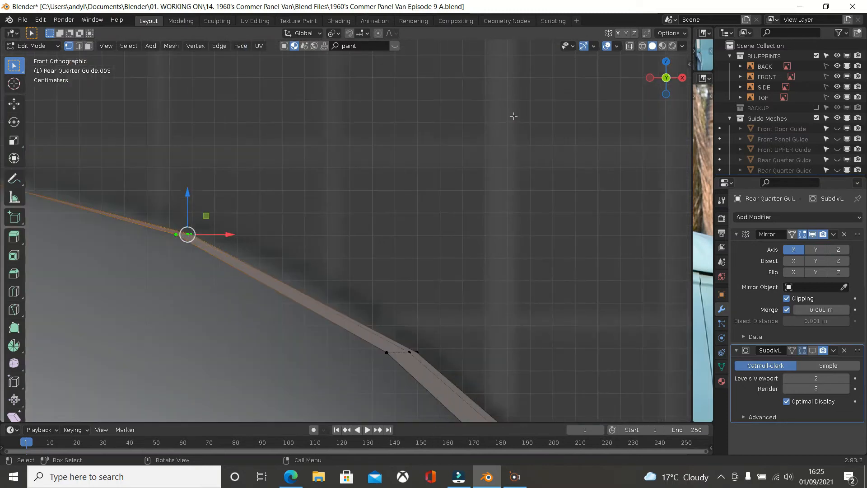
pyautogui.write('sz')
pyautogui.write('0')
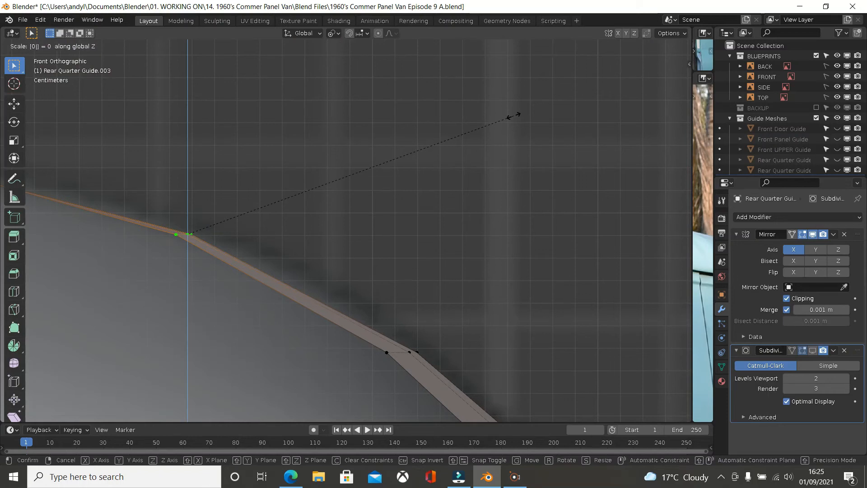
pyautogui.write('0')
pyautogui.press('Return')
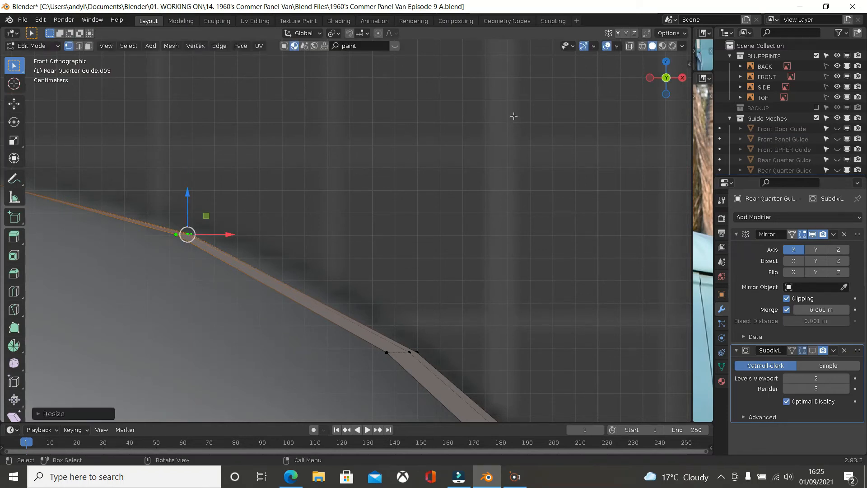
# Scale the selected upper loop to 0 along X so its vertices line up with the rearmost one
pyautogui.scroll(-2, 514, 116)
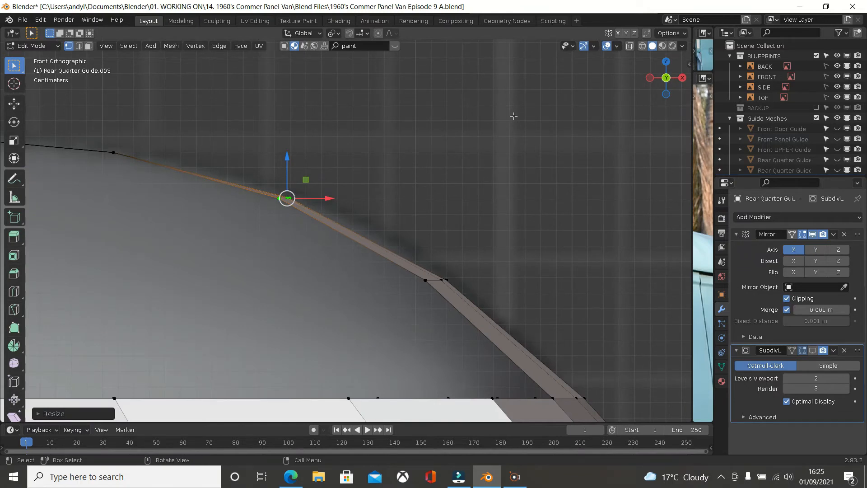
pyautogui.press('s')
pyautogui.press('x')
pyautogui.press('0')
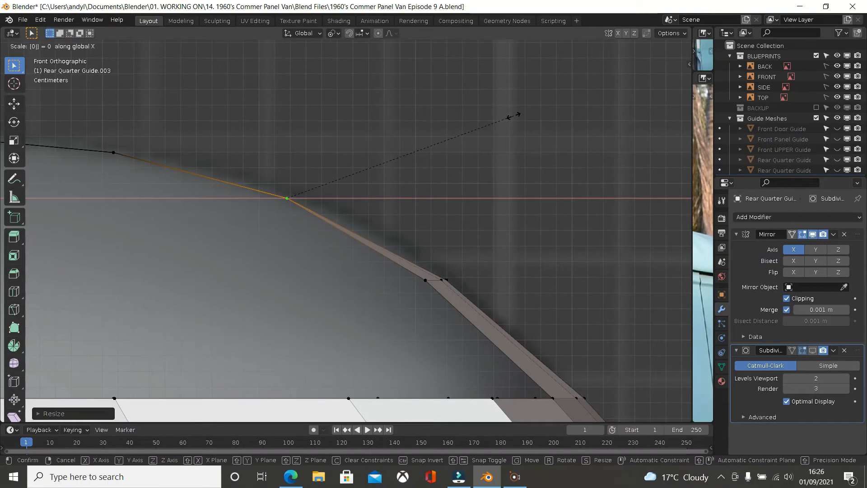
pyautogui.press('Return')
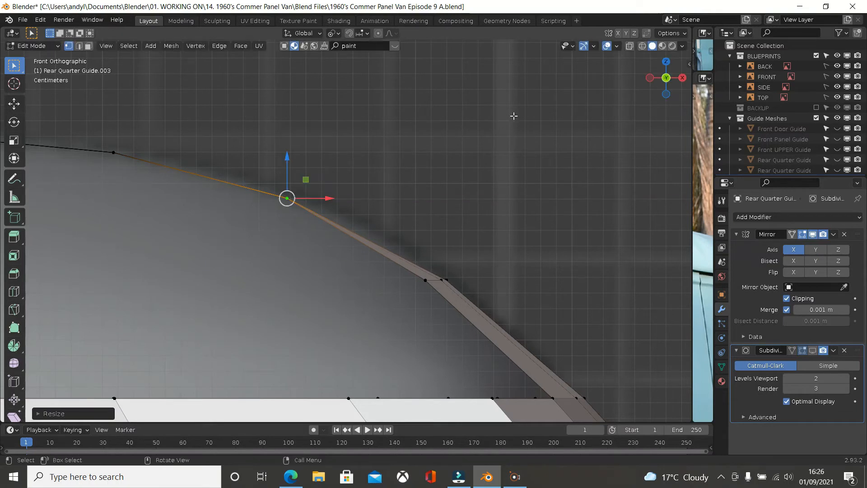
# Align the lower new lengthwise loop to its rearmost vertex by scaling it to 0 along Z and along X
pyautogui.click(433, 283)
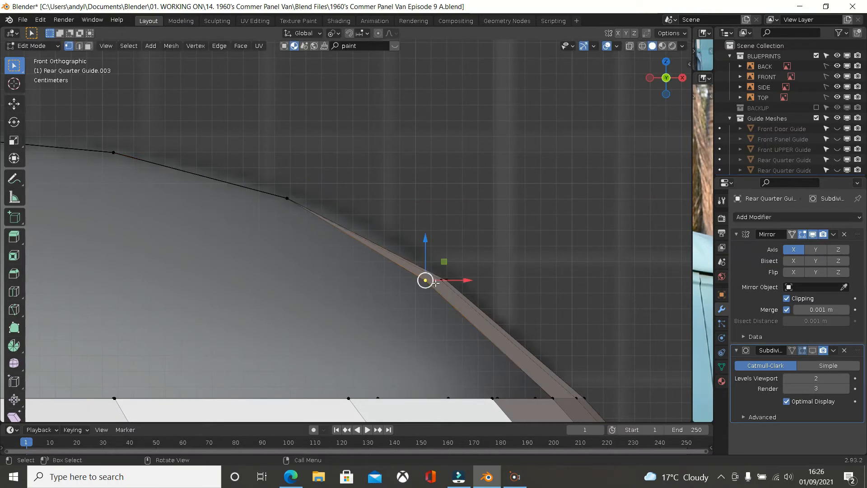
pyautogui.keyDown('shift'); pyautogui.click(447, 278); pyautogui.keyUp('shift')
pyautogui.moveTo(427, 290); pyautogui.dragTo(414, 299, button='middle')
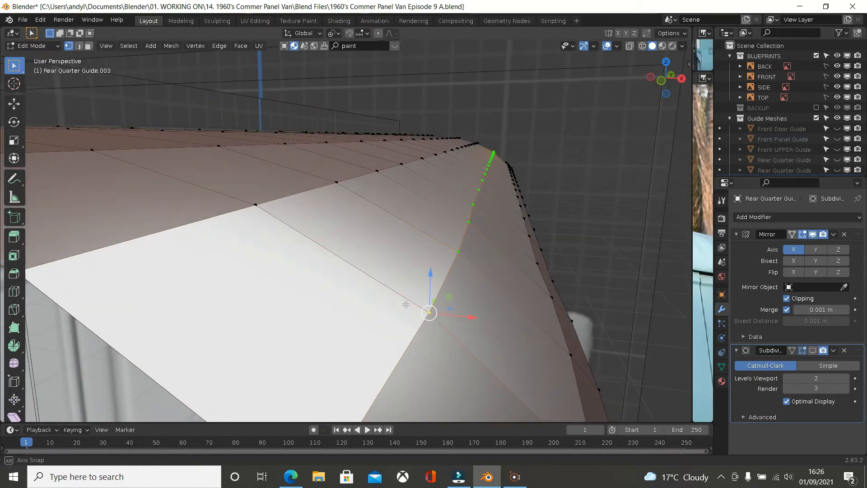
pyautogui.keyDown('shift'); pyautogui.click(494, 152); pyautogui.keyUp('shift')
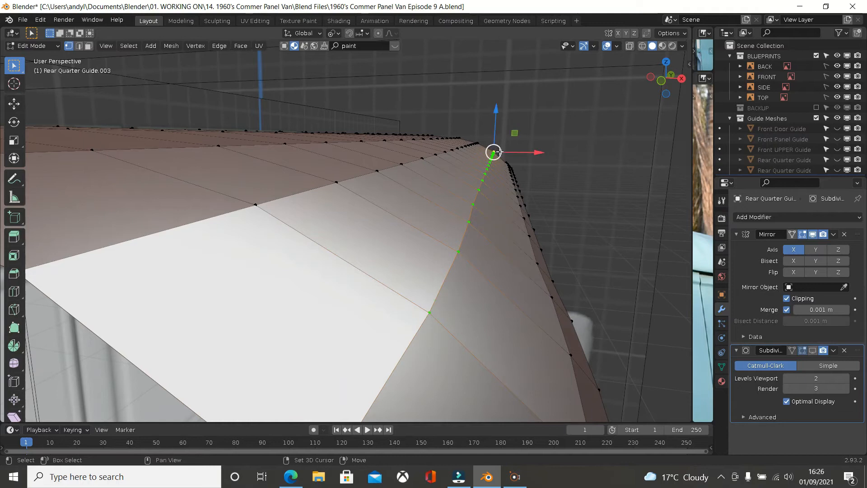
pyautogui.press('KP_1')
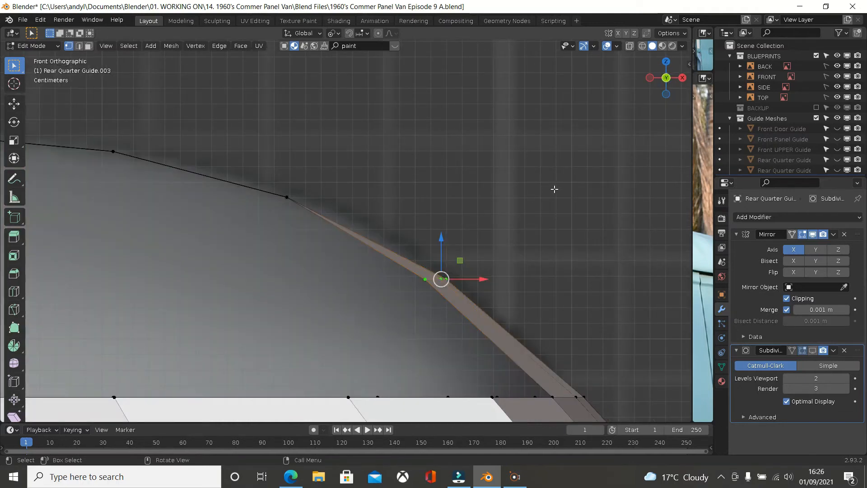
pyautogui.write('sz')
pyautogui.write('0')
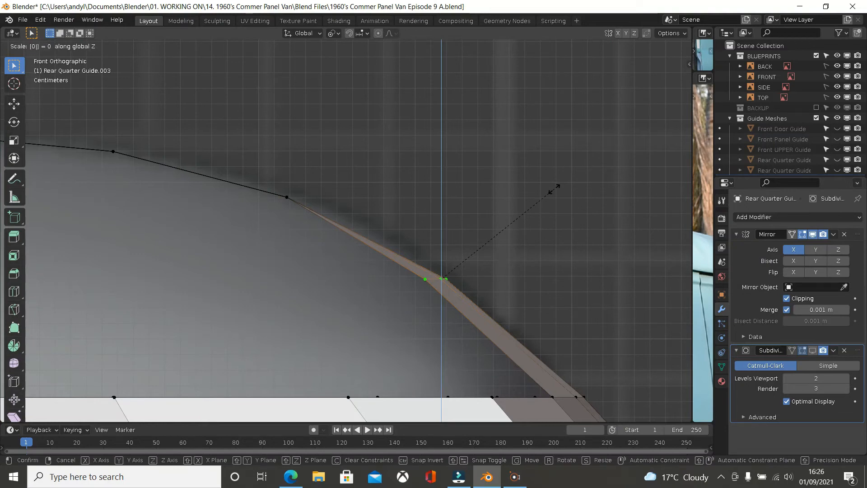
pyautogui.press('Return')
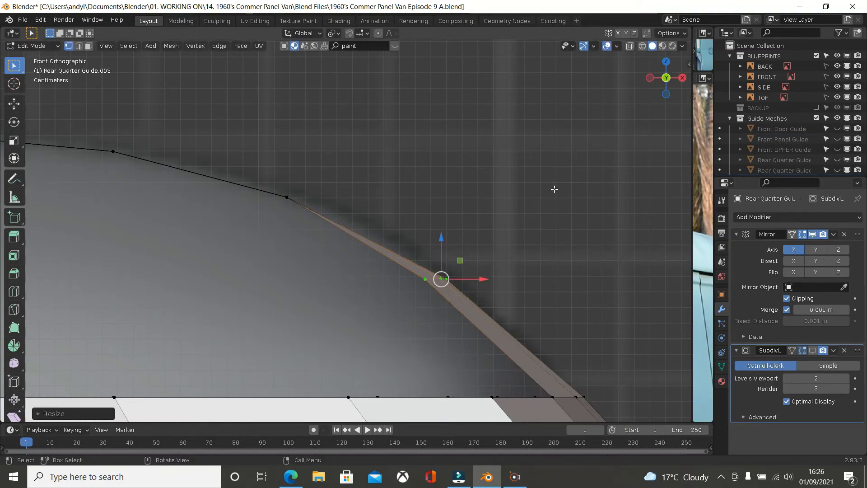
pyautogui.write('sx')
pyautogui.write('0')
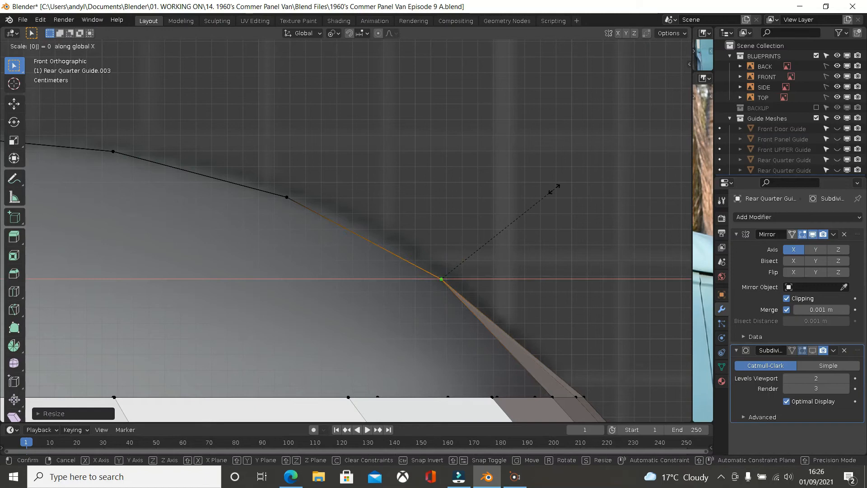
pyautogui.press('Return')
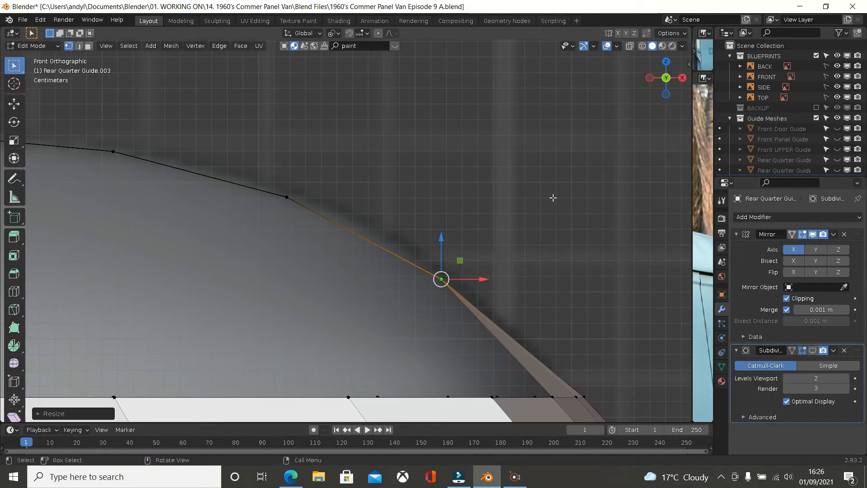
# Turn on the Subdivision modifier's viewport display and inspect the smoothed roof from several angles
pyautogui.moveTo(492, 243); pyautogui.dragTo(436, 291, button='middle')
pyautogui.press('KP_3')
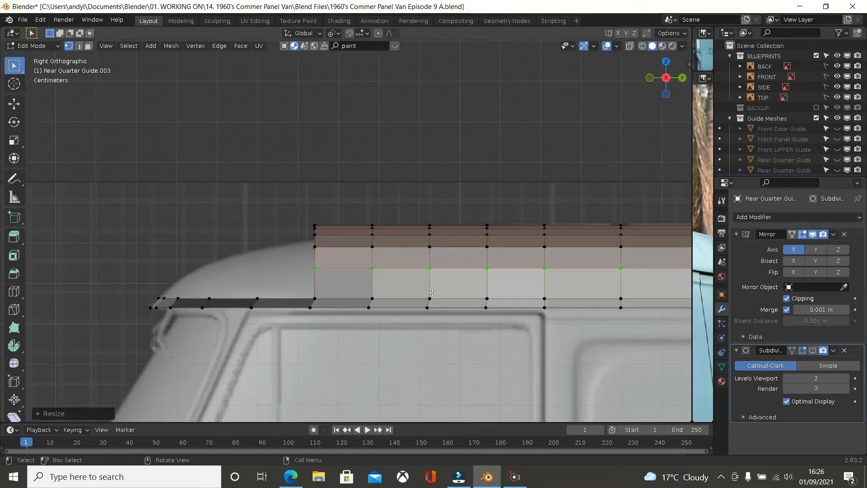
pyautogui.moveTo(393, 305); pyautogui.dragTo(480, 309, button='middle')
pyautogui.moveTo(287, 294); pyautogui.dragTo(296, 312, button='middle')
pyautogui.scroll(-1, 242, 312)
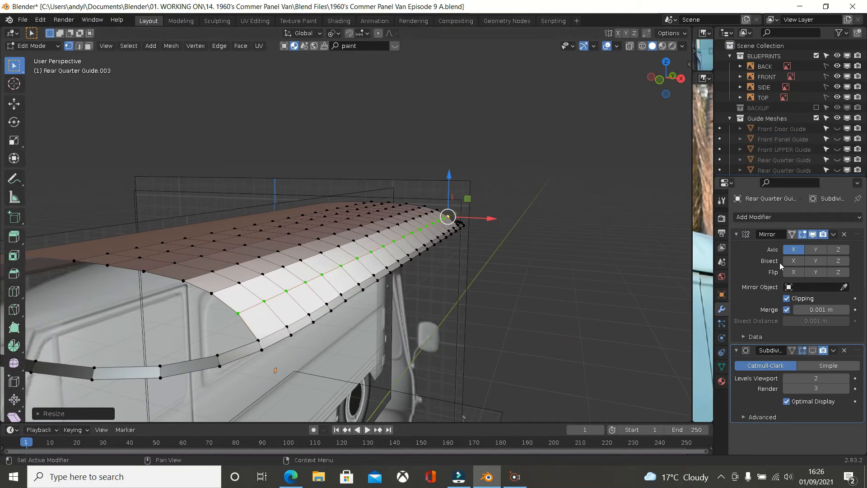
pyautogui.click(811, 352)
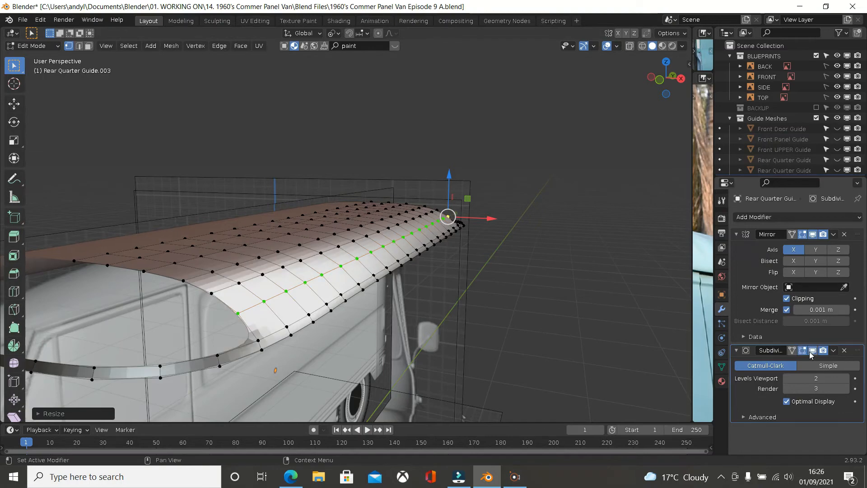
pyautogui.moveTo(429, 325); pyautogui.dragTo(460, 306, button='middle')
pyautogui.moveTo(385, 313); pyautogui.dragTo(273, 324, button='middle')
pyautogui.scroll(3, 269, 320)
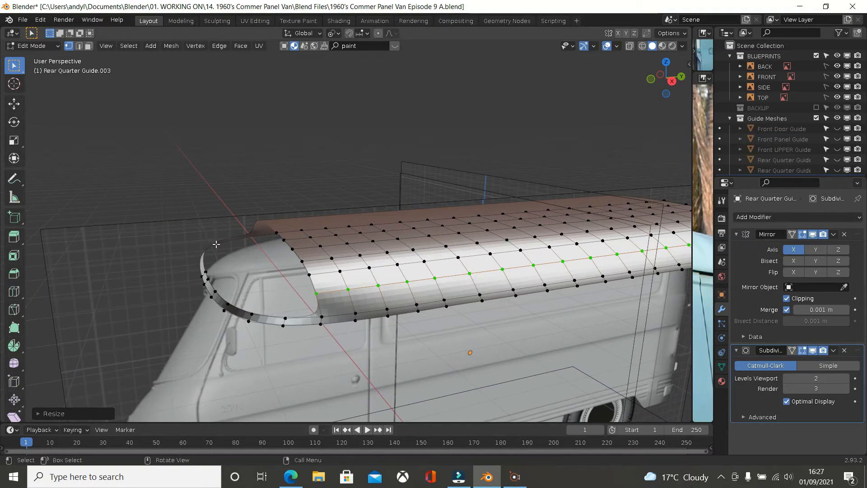
# In wireframe side view, scale the third crosswise roof loop from the front to about 0.94 along Z from its lower-edge vertex
pyautogui.press('KP_3')
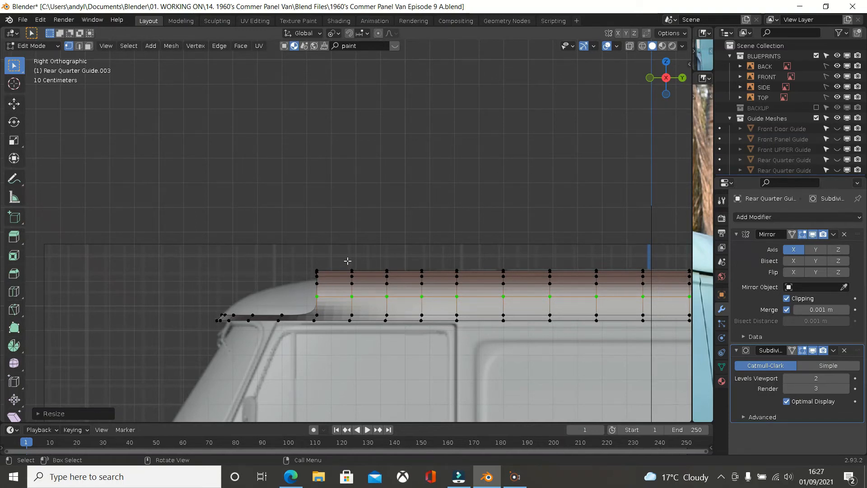
pyautogui.press('z')
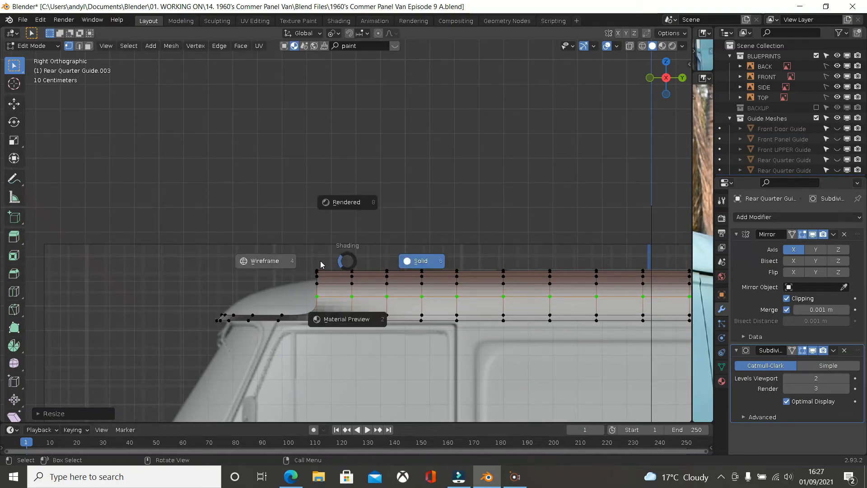
pyautogui.click(266, 264)
pyautogui.scroll(2, 333, 248)
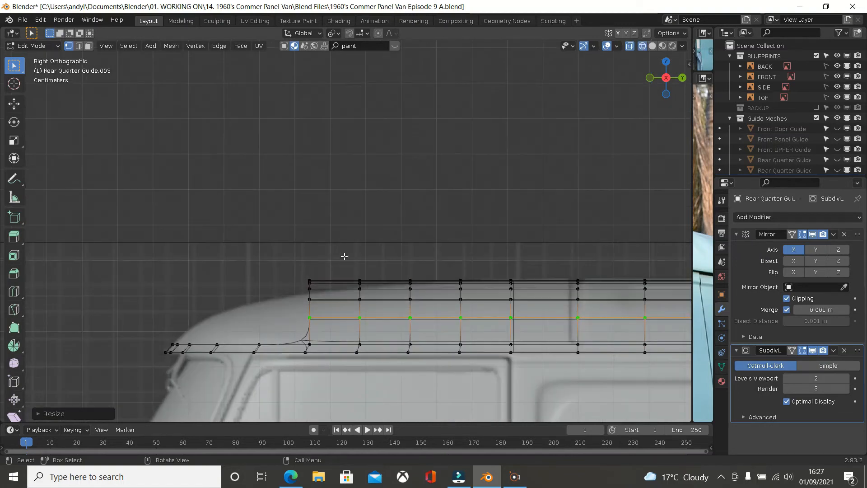
pyautogui.keyDown('alt'); pyautogui.click(410, 308); pyautogui.keyUp('alt')
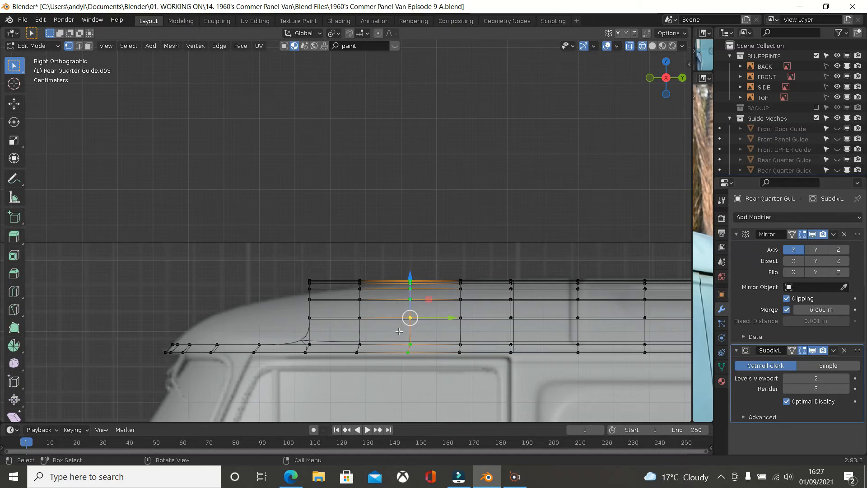
pyautogui.keyDown('shift'); pyautogui.click(408, 352); pyautogui.keyUp('shift')
pyautogui.scroll(1, 425, 275)
pyautogui.scroll(2, 421, 270)
pyautogui.keyDown('shift'); pyautogui.moveTo(420, 267); pyautogui.dragTo(402, 216, button='middle'); pyautogui.keyUp('shift')
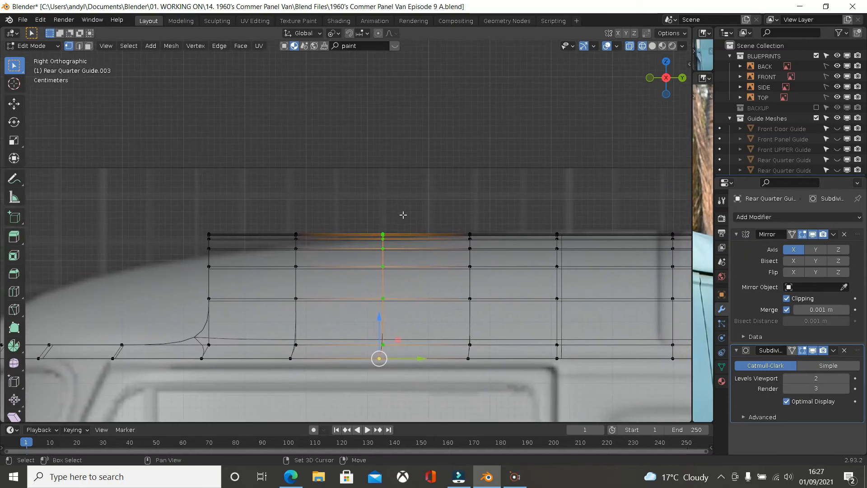
pyautogui.press('s')
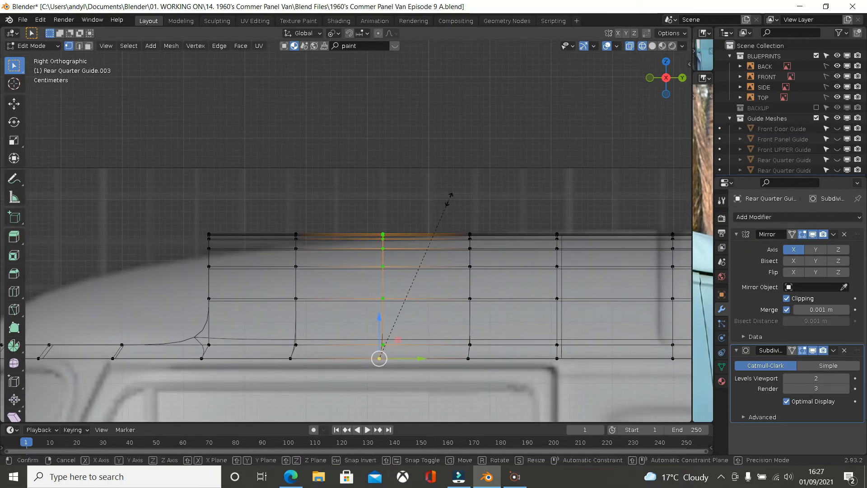
pyautogui.press('z')
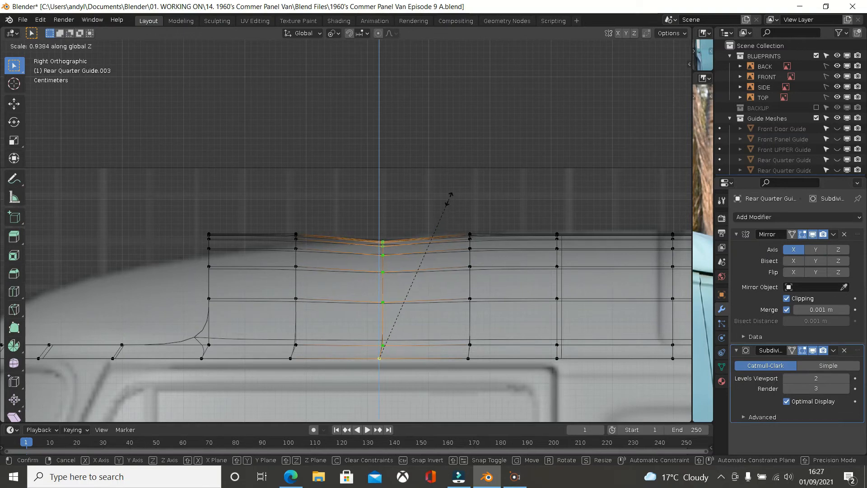
pyautogui.click(448, 199)
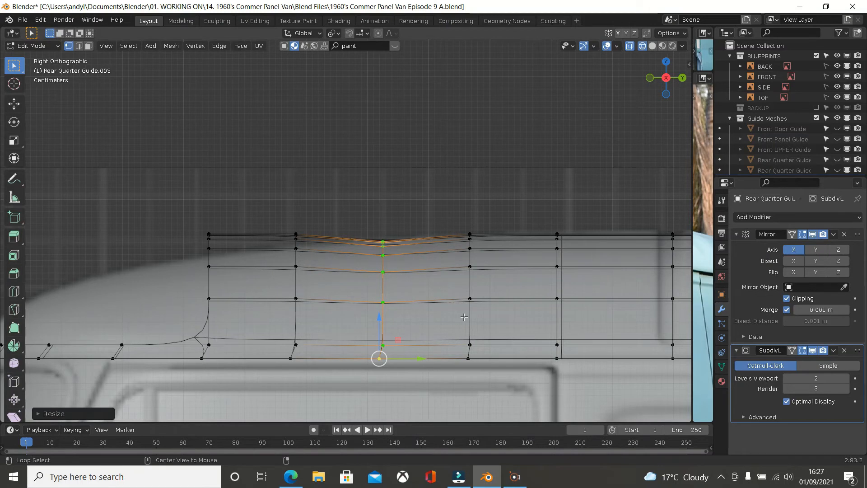
# Scale the fourth crosswise roof loop from the front down along Z from its lower-edge vertex to meet the blueprint's roofline
pyautogui.keyDown('alt'); pyautogui.click(480, 258); pyautogui.keyUp('alt')
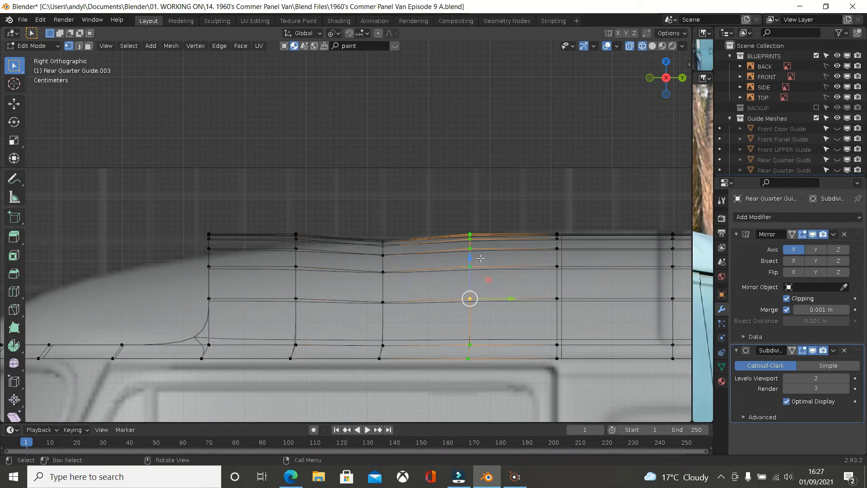
pyautogui.keyDown('shift'); pyautogui.click(467, 358); pyautogui.keyUp('shift')
pyautogui.press('s')
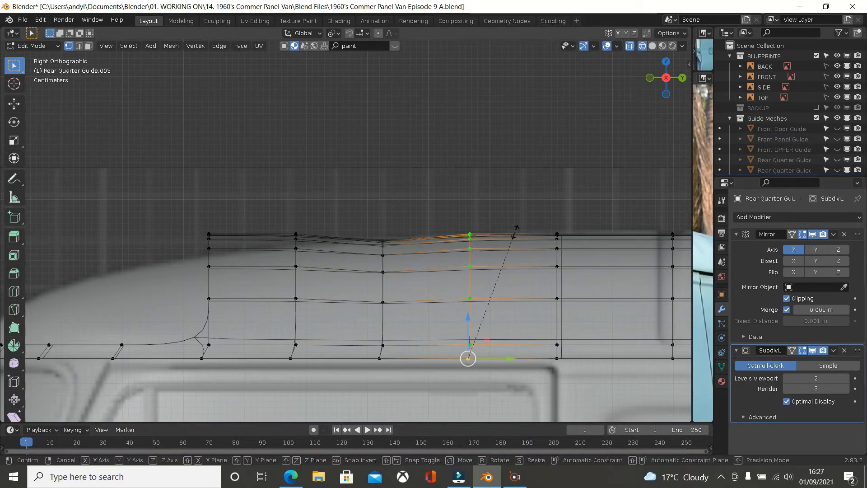
pyautogui.press('z')
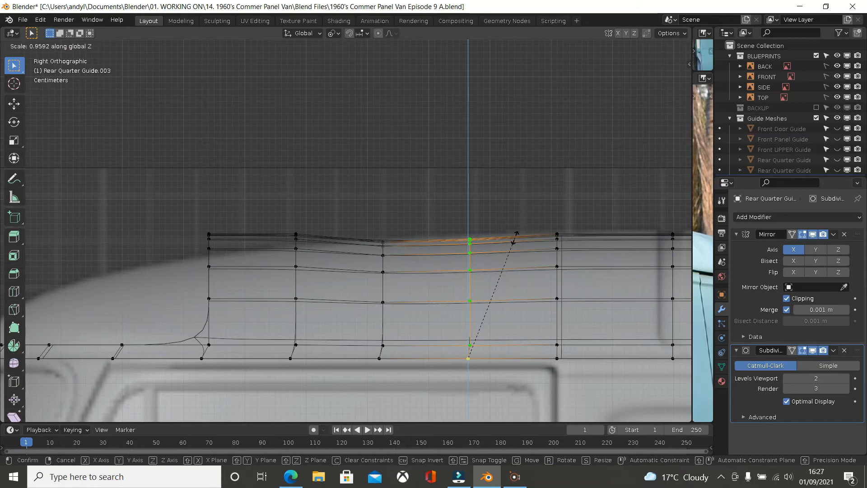
pyautogui.click(516, 201)
# Scale the second crosswise roof loop from the front to about 0.88 along Z from its lower-edge vertex in side view
pyautogui.keyDown('shift'); pyautogui.moveTo(517, 220); pyautogui.dragTo(247, 232, button='middle'); pyautogui.keyUp('shift')
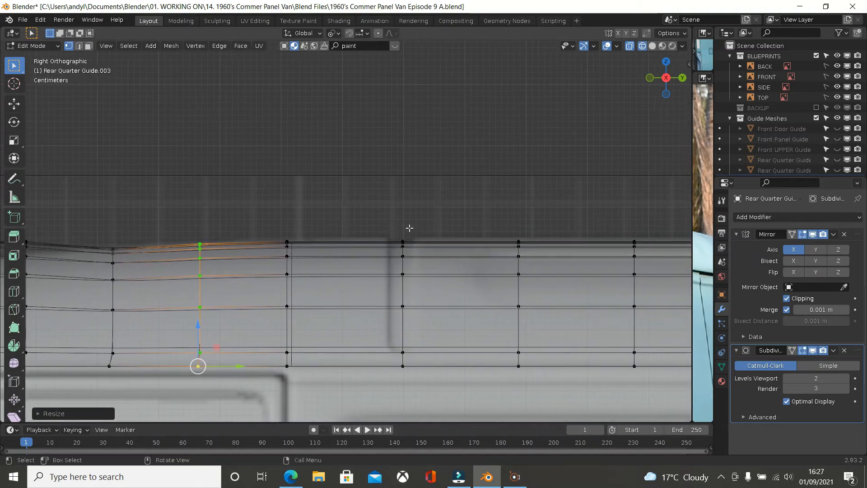
pyautogui.scroll(-1, 363, 236)
pyautogui.moveTo(363, 236); pyautogui.dragTo(428, 252, button='middle')
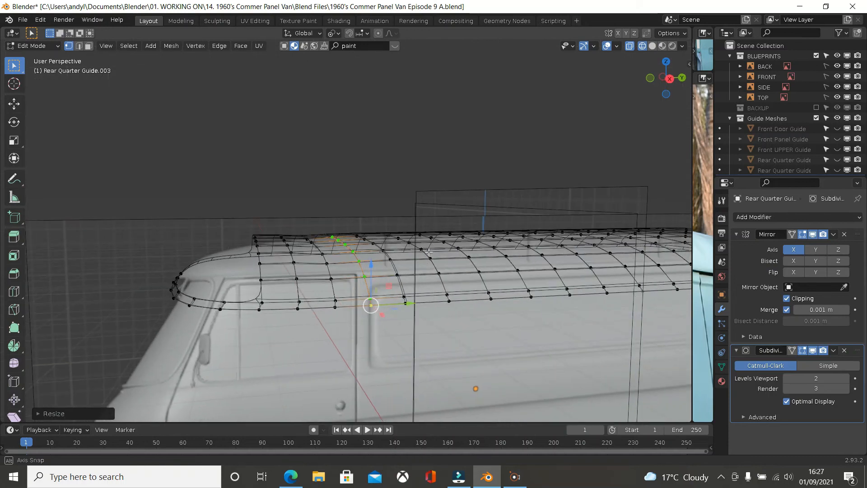
pyautogui.scroll(1, 307, 254)
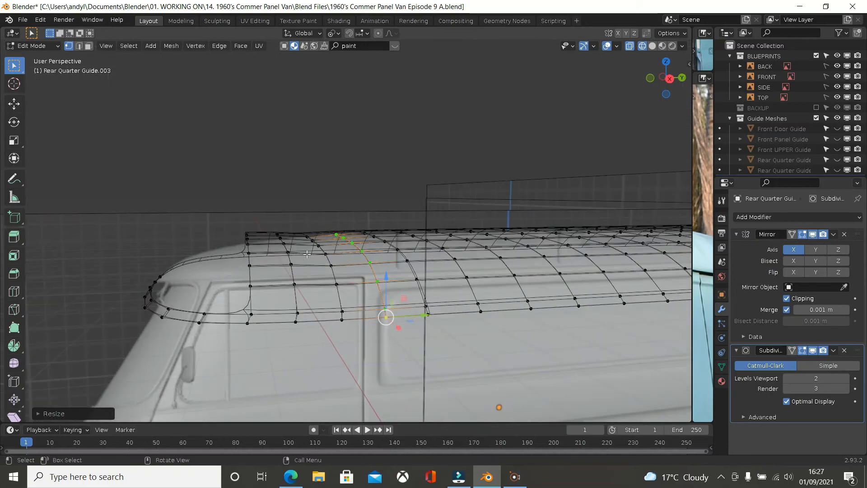
pyautogui.keyDown('alt'); pyautogui.click(296, 276); pyautogui.keyUp('alt')
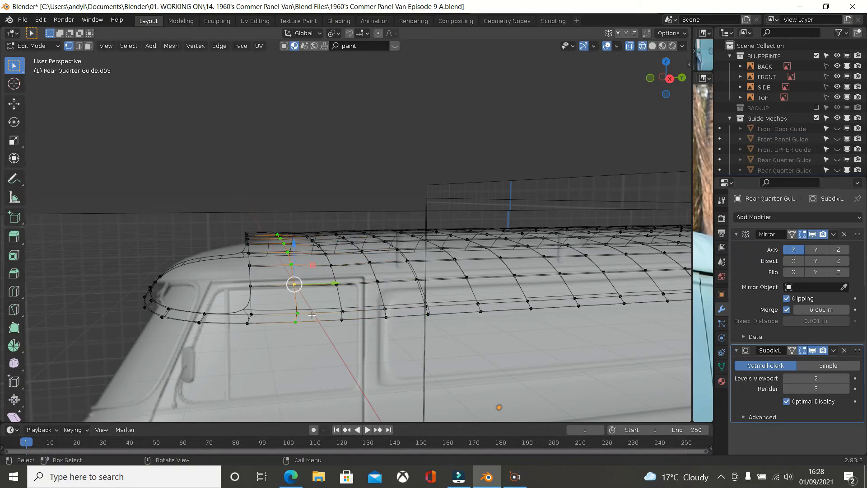
pyautogui.keyDown('shift'); pyautogui.rightClick(296, 322); pyautogui.keyUp('shift')
pyautogui.press('KP_3')
pyautogui.scroll(1, 303, 299)
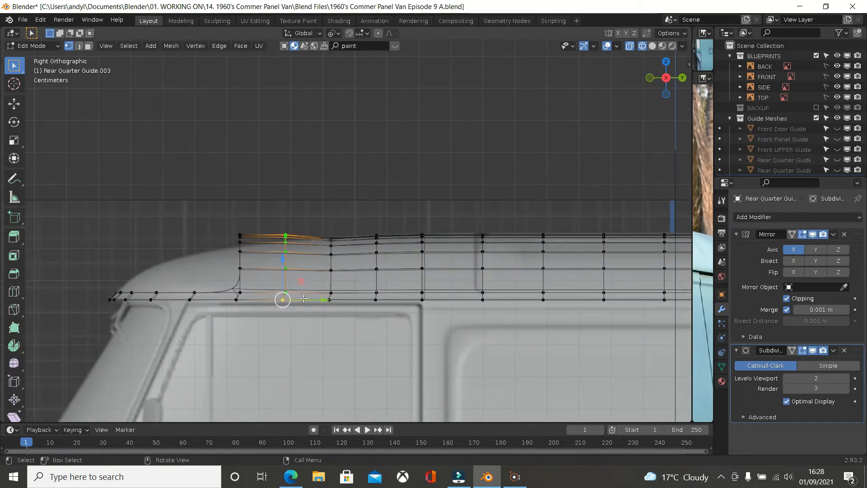
pyautogui.scroll(2, 300, 291)
pyautogui.press('s')
pyautogui.press('z')
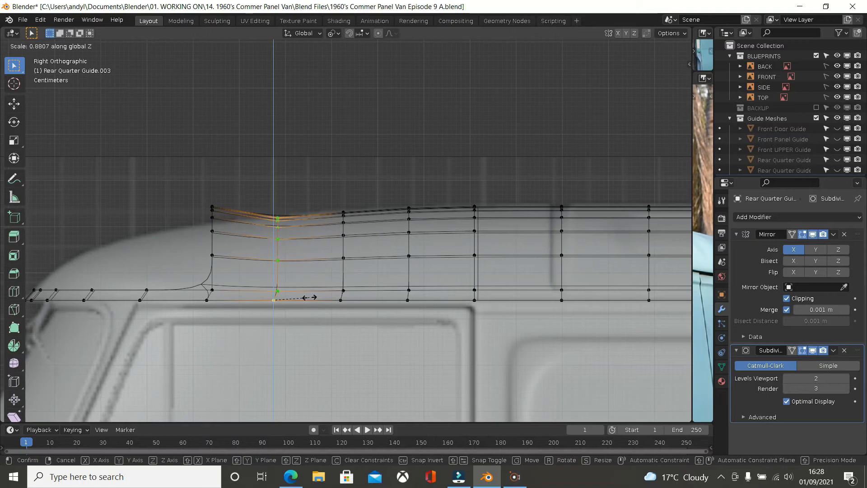
pyautogui.click(232, 288)
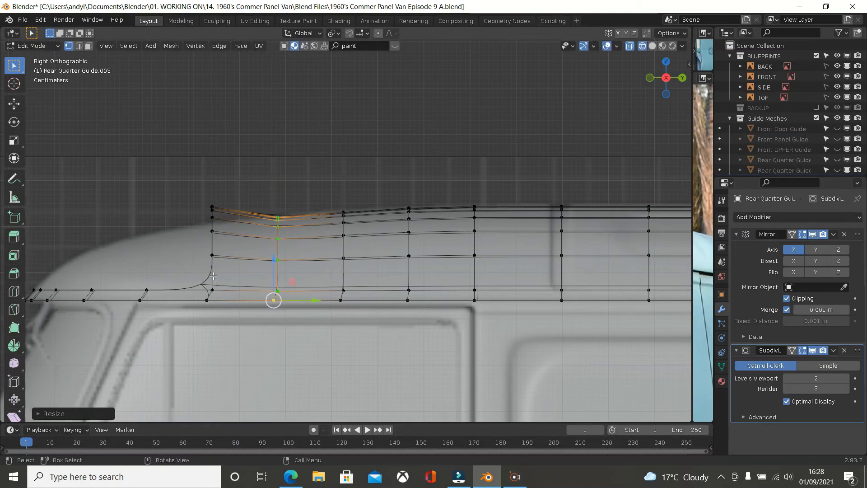
# Select the front crosswise roof loop as a shortest path and scale it down along Z from its lower-edge vertex to the blueprint's roofline
pyautogui.keyDown('alt'); pyautogui.click(214, 275); pyautogui.keyUp('alt')
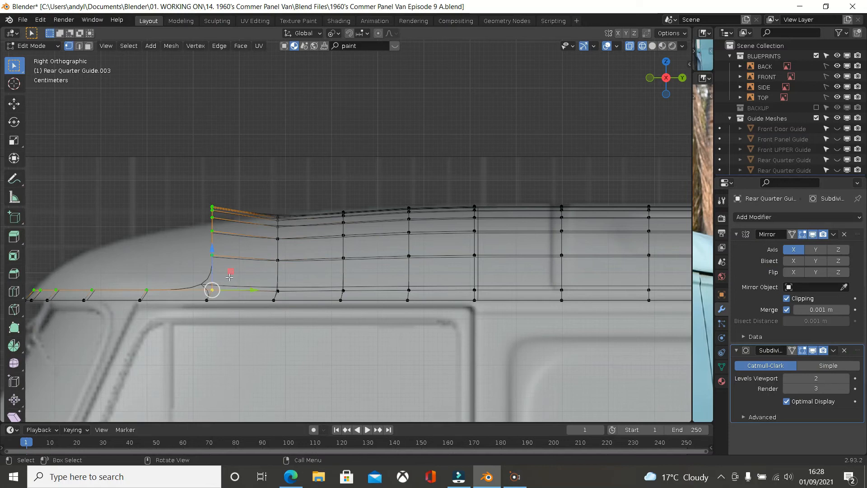
pyautogui.click(210, 300)
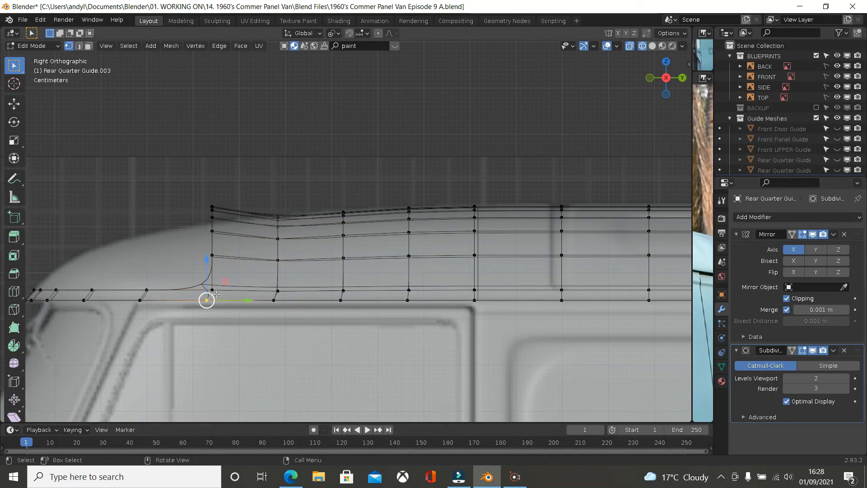
pyautogui.moveTo(209, 298); pyautogui.dragTo(245, 273, button='middle')
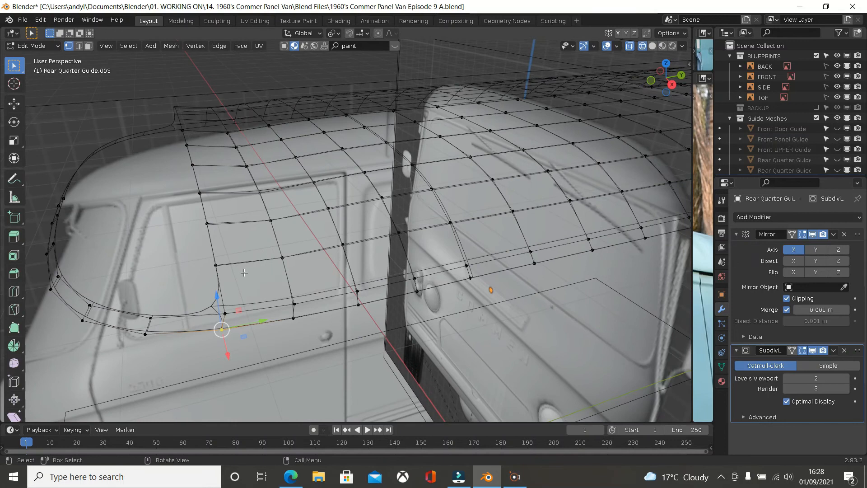
pyautogui.keyDown('ctrl'); pyautogui.click(181, 132); pyautogui.keyUp('ctrl')
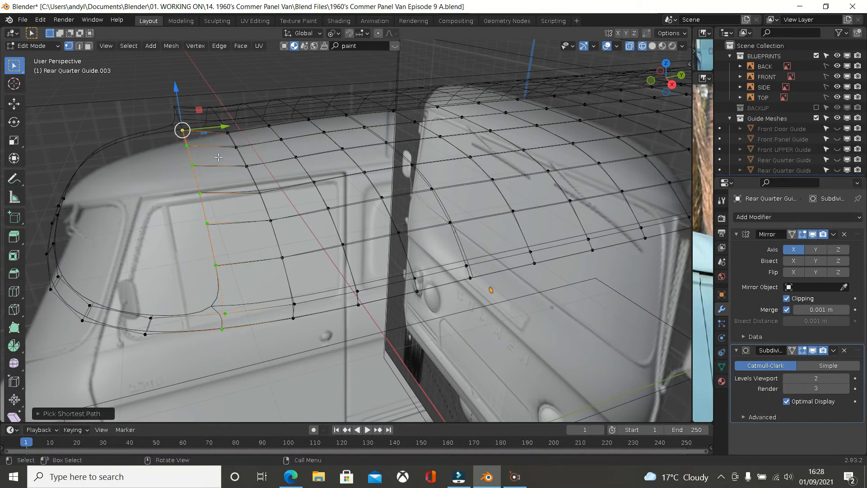
pyautogui.keyDown('shift'); pyautogui.click(221, 330); pyautogui.keyUp('shift')
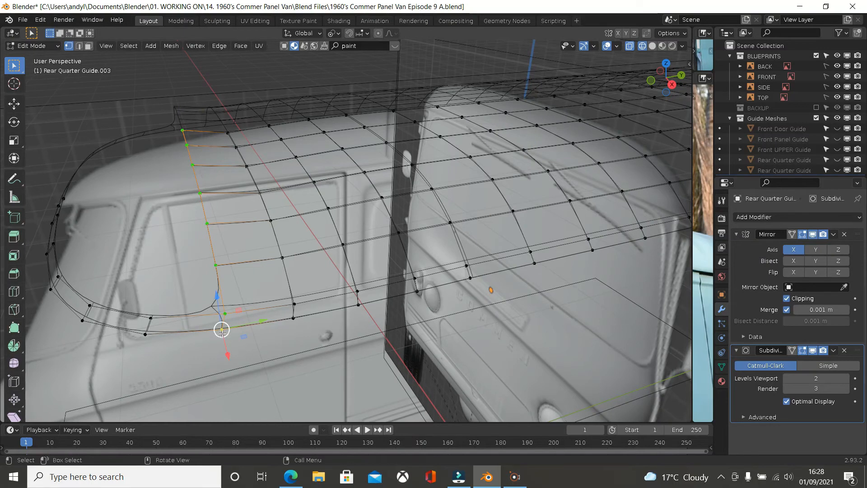
pyautogui.press('KP_3')
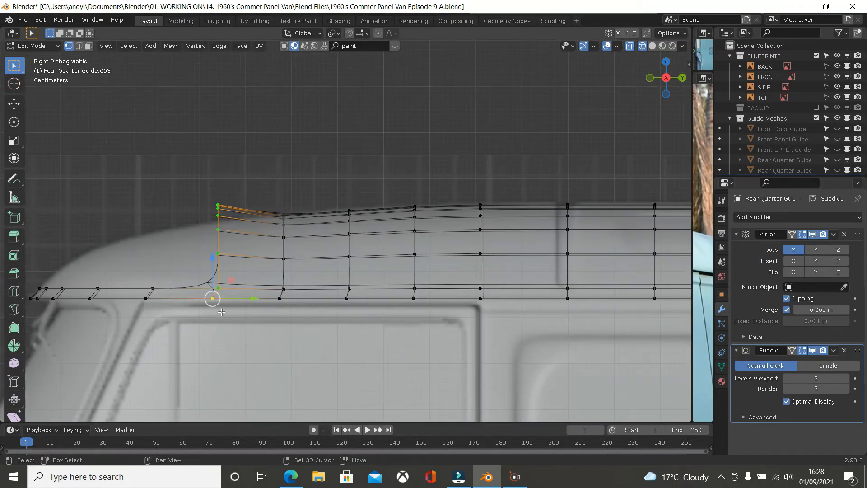
pyautogui.press('s')
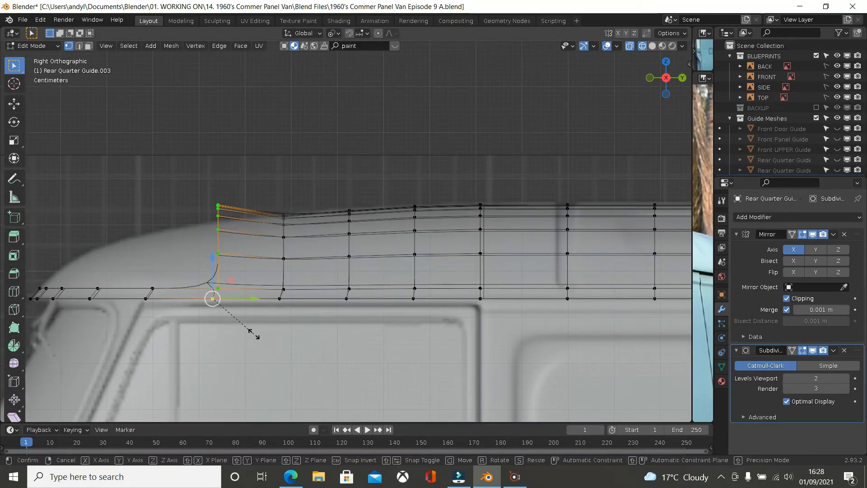
pyautogui.press('z')
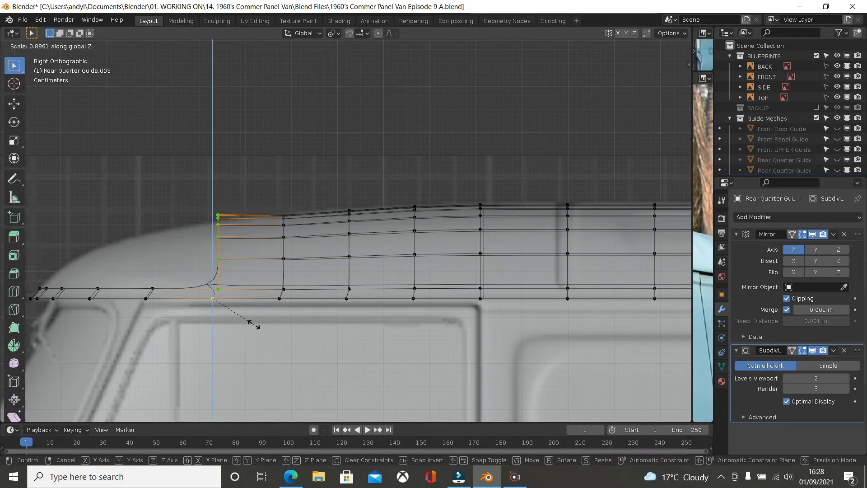
pyautogui.click(254, 287)
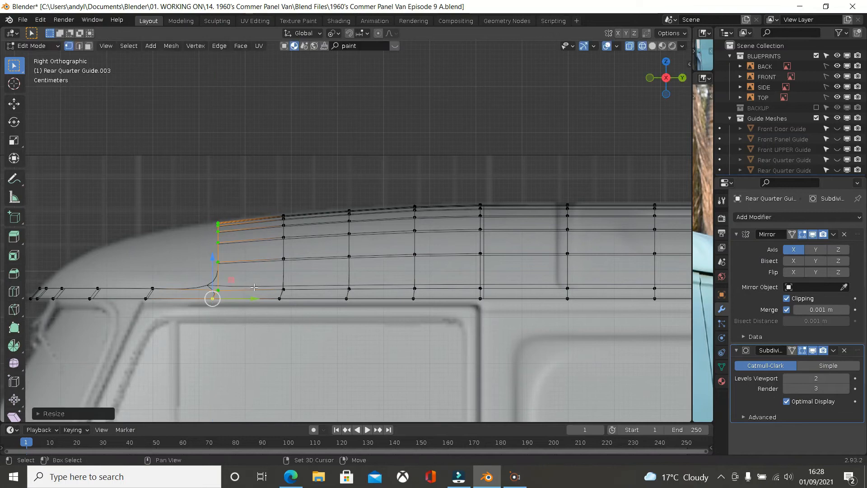
# Examine the roof loops against the side blueprint along the whole length of the van, from front to rear
pyautogui.keyDown('shift'); pyautogui.moveTo(523, 260); pyautogui.dragTo(416, 265, button='middle'); pyautogui.keyUp('shift')
pyautogui.scroll(3, 415, 266)
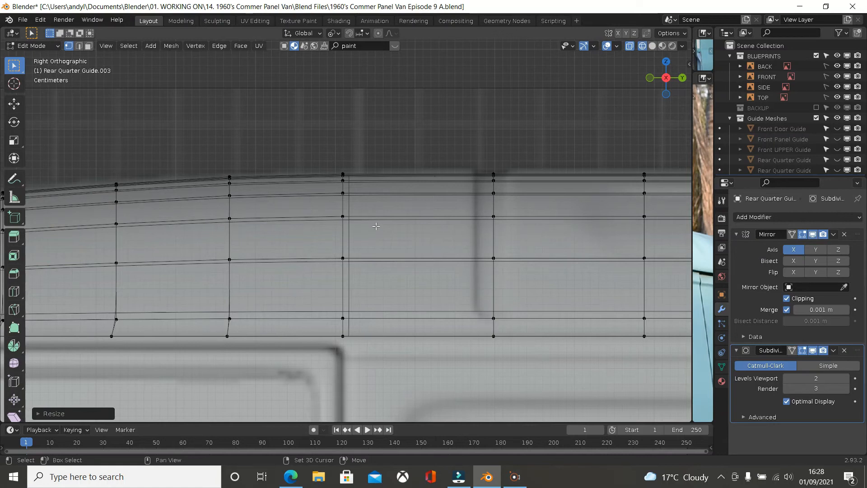
pyautogui.keyDown('shift'); pyautogui.moveTo(376, 226); pyautogui.dragTo(146, 239, button='middle'); pyautogui.keyUp('shift')
pyautogui.scroll(-2, 254, 235)
pyautogui.keyDown('shift'); pyautogui.moveTo(355, 264); pyautogui.dragTo(683, 253, button='middle'); pyautogui.keyUp('shift')
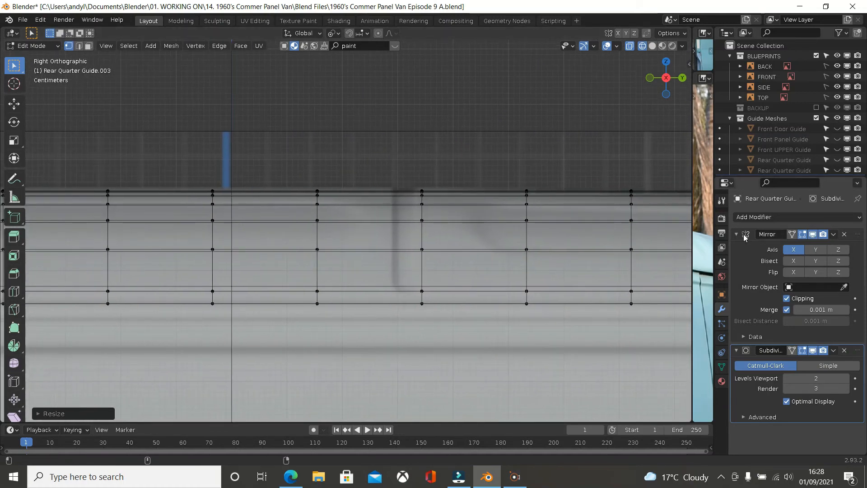
pyautogui.keyDown('shift'); pyautogui.moveTo(539, 259); pyautogui.dragTo(218, 264, button='middle'); pyautogui.keyUp('shift')
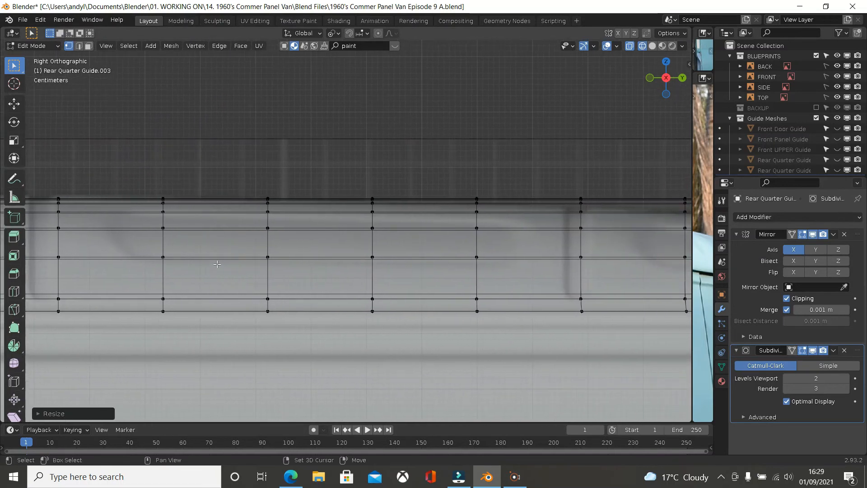
pyautogui.keyDown('shift'); pyautogui.moveTo(279, 254); pyautogui.dragTo(124, 256, button='middle'); pyautogui.keyUp('shift')
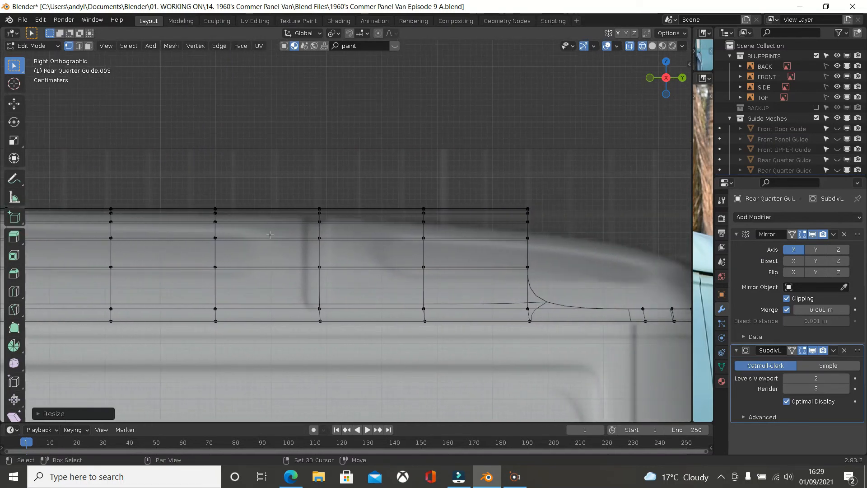
pyautogui.scroll(-2, 333, 206)
pyautogui.scroll(-3, 334, 206)
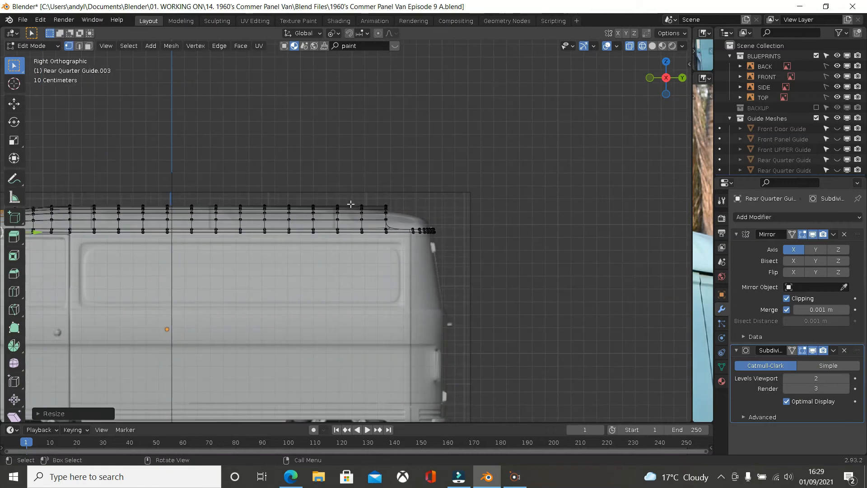
pyautogui.scroll(-3, 351, 203)
pyautogui.scroll(-1, 352, 203)
pyautogui.keyDown('shift'); pyautogui.moveTo(290, 212); pyautogui.dragTo(414, 215, button='middle'); pyautogui.keyUp('shift')
# Switch to solid shading and inspect the roof surface from the side, front and rear corners
pyautogui.press('z')
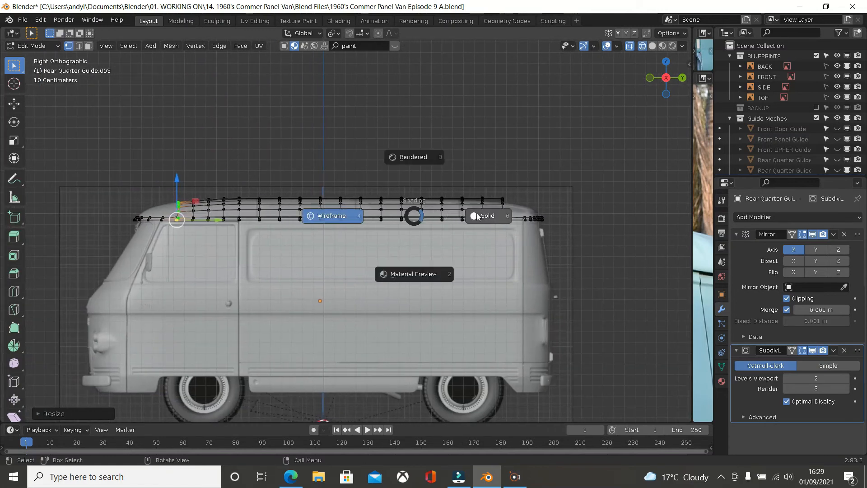
pyautogui.click(478, 216)
pyautogui.moveTo(478, 216)
pyautogui.mouseDown(button='middle')
pyautogui.moveTo(473, 264)
pyautogui.moveTo(437, 246)
pyautogui.mouseUp(button='middle')
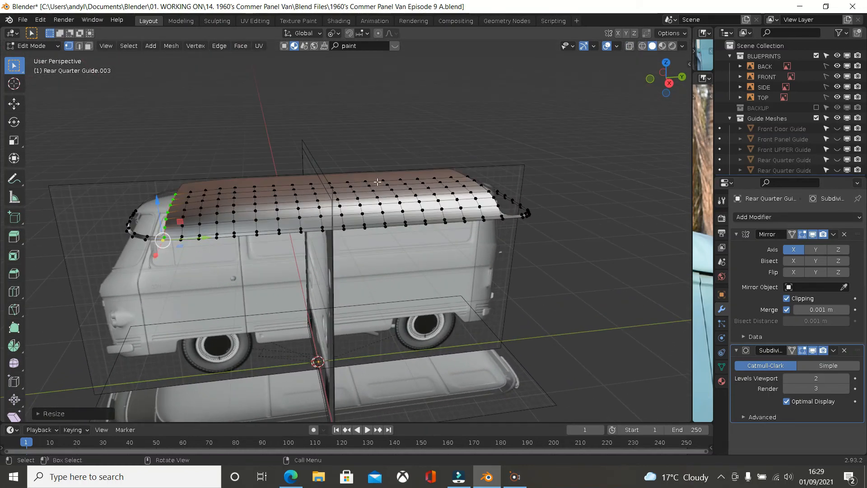
pyautogui.moveTo(298, 201); pyautogui.dragTo(404, 184, button='middle')
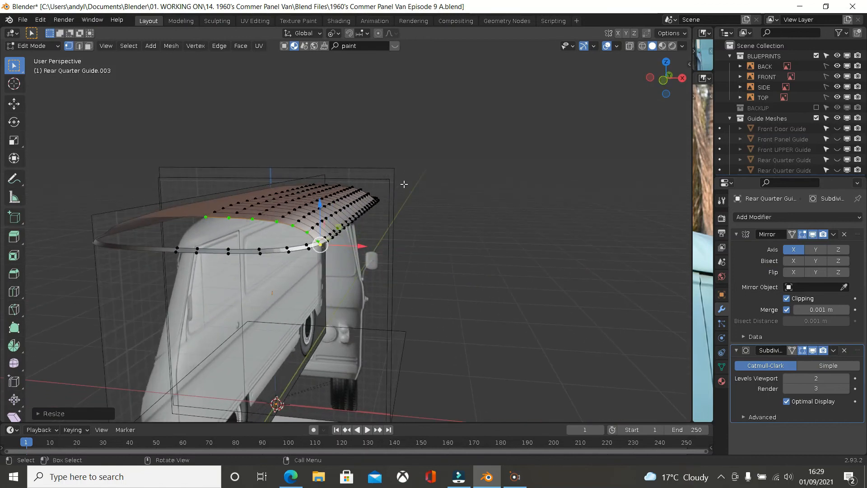
pyautogui.press('KP_1')
pyautogui.scroll(4, 408, 181)
pyautogui.keyDown('shift'); pyautogui.moveTo(302, 176); pyautogui.dragTo(405, 209, button='middle'); pyautogui.keyUp('shift')
pyautogui.scroll(4, 246, 254)
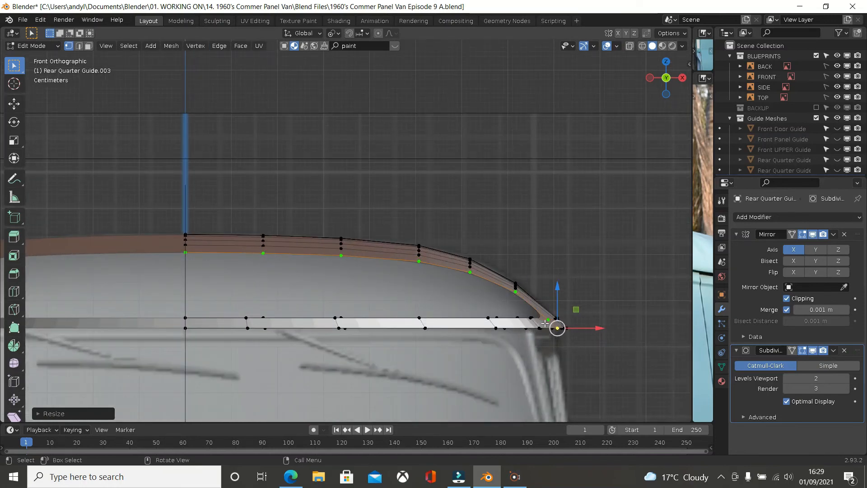
pyautogui.moveTo(346, 320); pyautogui.dragTo(298, 325, button='middle')
pyautogui.moveTo(381, 301); pyautogui.dragTo(406, 311, button='middle')
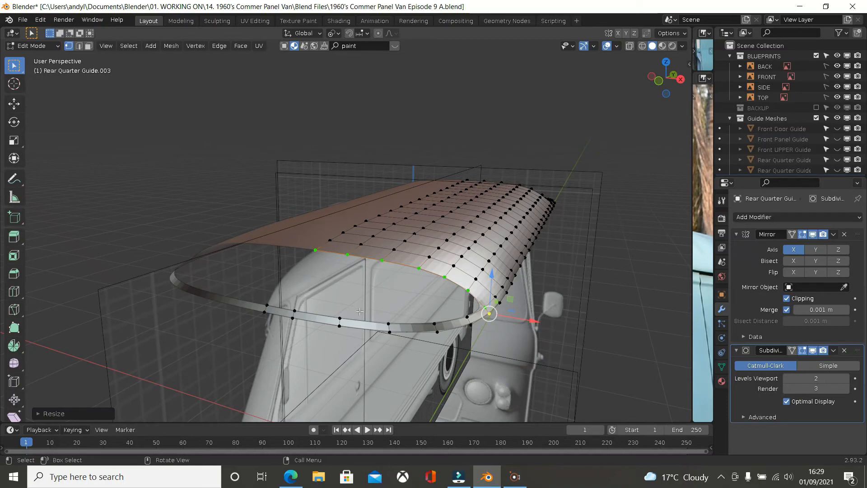
pyautogui.moveTo(360, 311); pyautogui.dragTo(328, 309, button='middle')
pyautogui.moveTo(497, 307); pyautogui.dragTo(336, 217, button='middle')
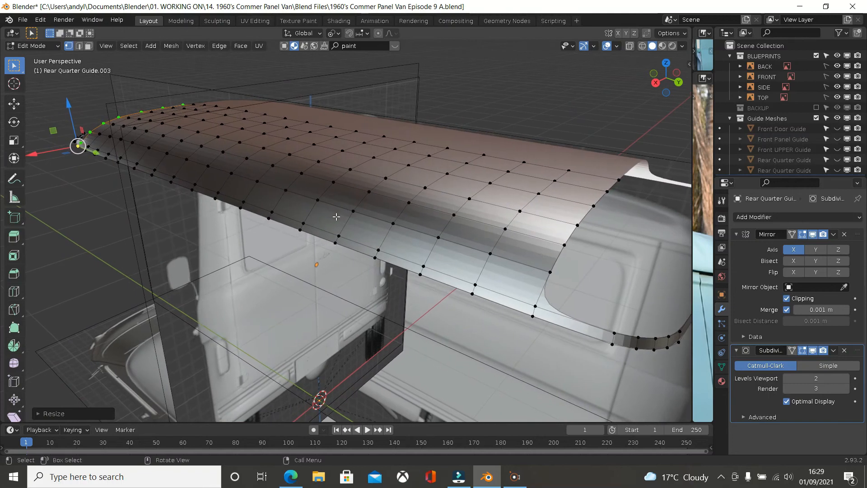
pyautogui.press('KP_3')
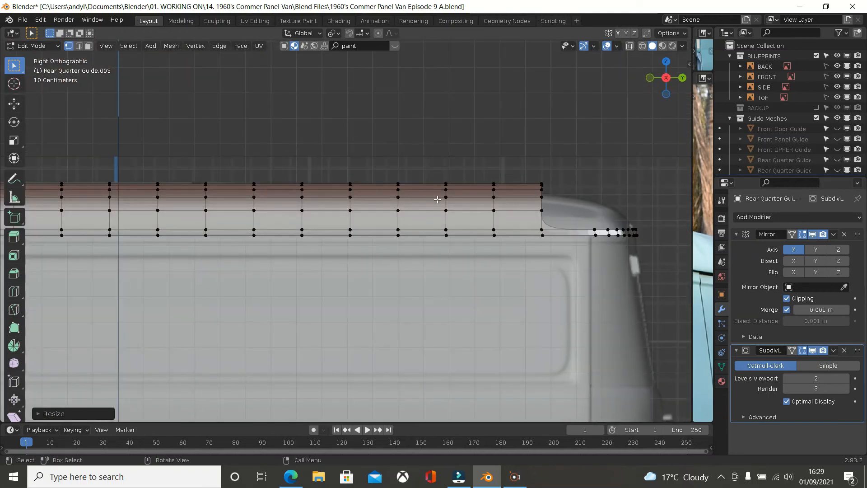
pyautogui.scroll(2, 531, 226)
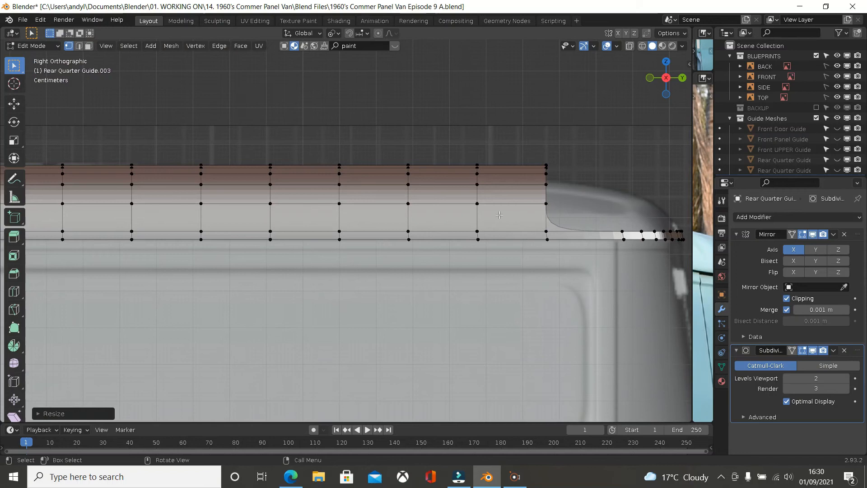
pyautogui.keyDown('alt'); pyautogui.click(546, 221); pyautogui.keyUp('alt')
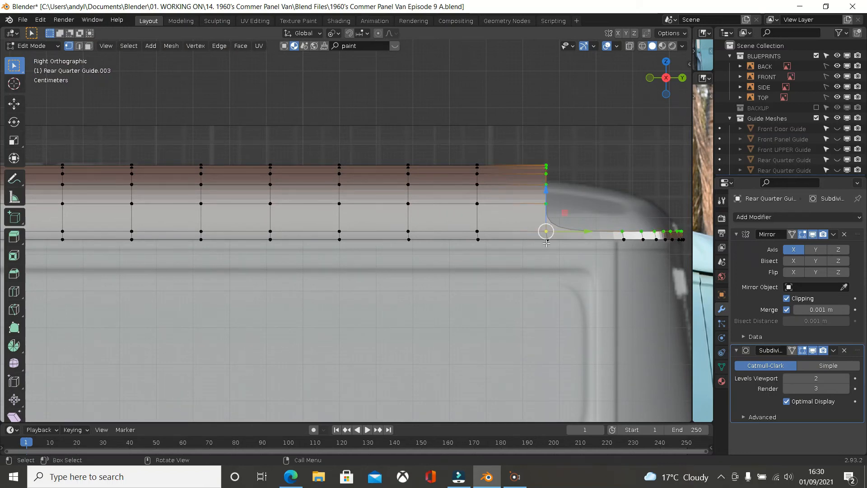
pyautogui.keyDown('shift'); pyautogui.click(546, 243); pyautogui.keyUp('shift')
pyautogui.hotkey('alt', 'a')
# Select the rearmost crosswise roof loop as a shortest path and scale it to about 0.77 along Z from its lower-edge vertex in side view
pyautogui.click(547, 240)
pyautogui.moveTo(547, 239); pyautogui.dragTo(538, 198, button='middle')
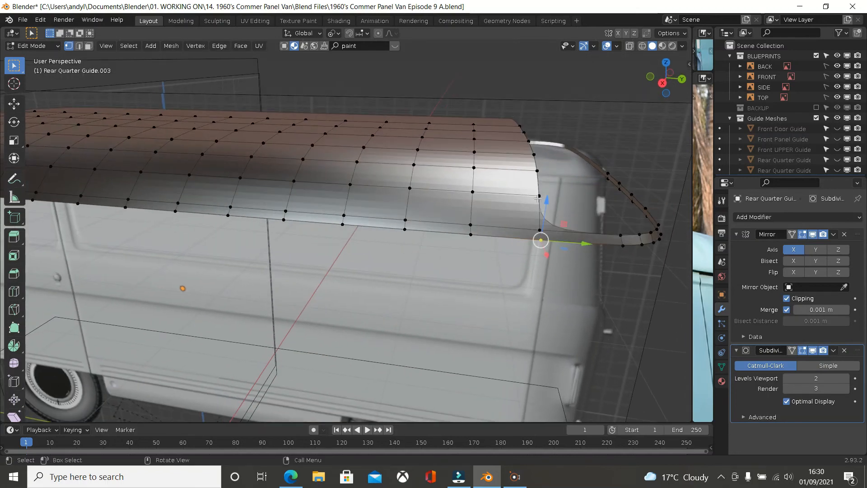
pyautogui.keyDown('ctrl'); pyautogui.click(520, 122); pyautogui.keyUp('ctrl')
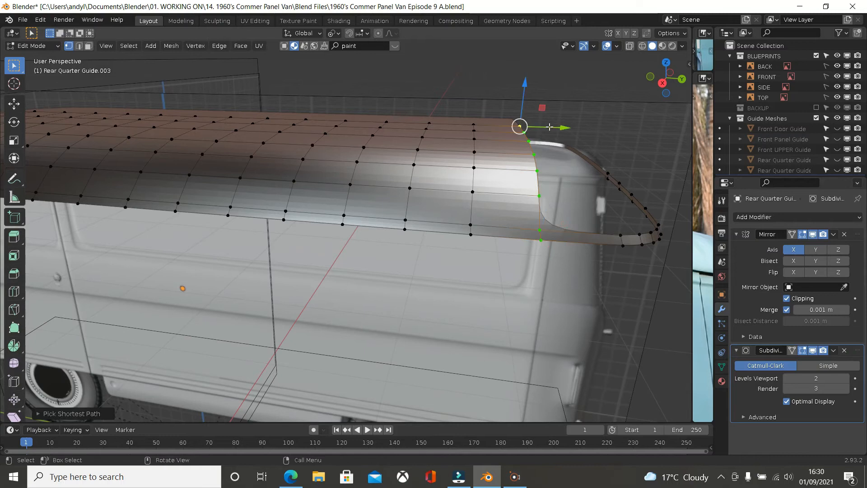
pyautogui.keyDown('shift'); pyautogui.click(541, 240); pyautogui.keyUp('shift')
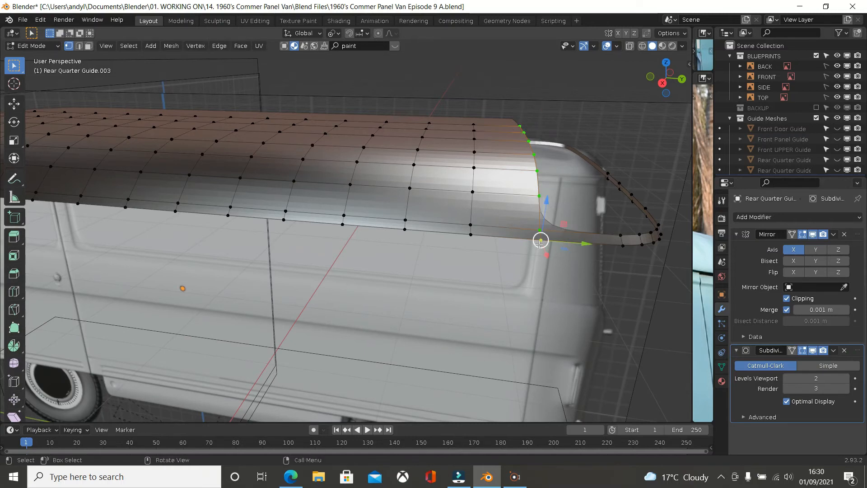
pyautogui.press('KP_3')
pyautogui.scroll(2, 542, 212)
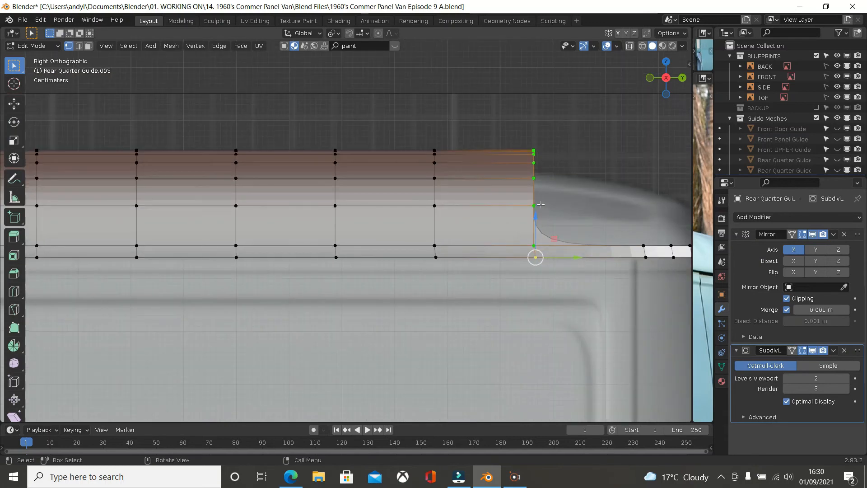
pyautogui.press('s')
pyautogui.press('z')
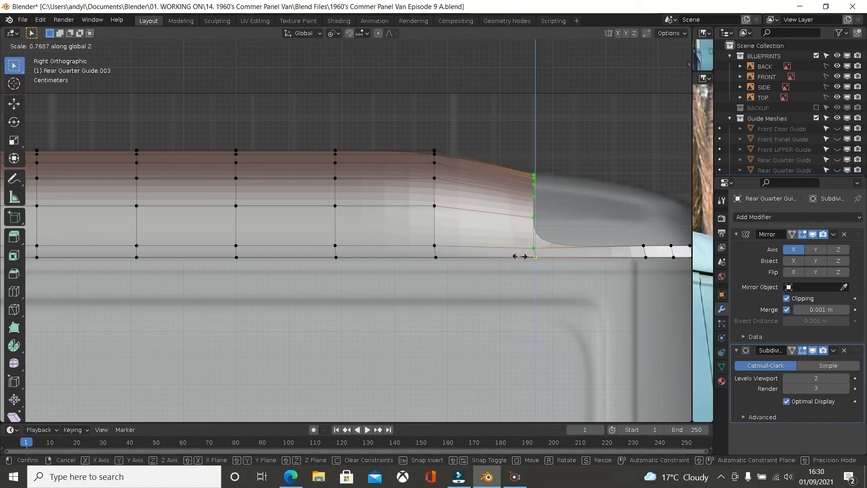
pyautogui.click(524, 256)
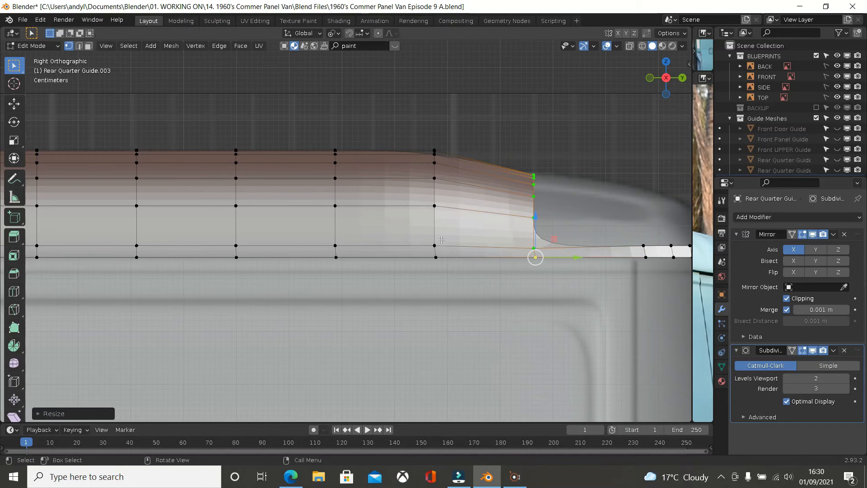
# Switch to wireframe shading and scale the second crosswise roof loop from the rear along Z from its lower-edge vertex to the blueprint's roofline
pyautogui.press('z')
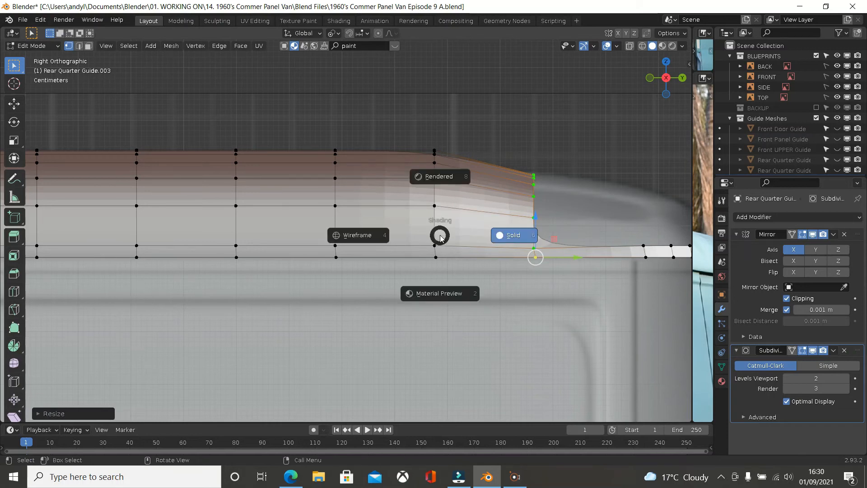
pyautogui.click(365, 235)
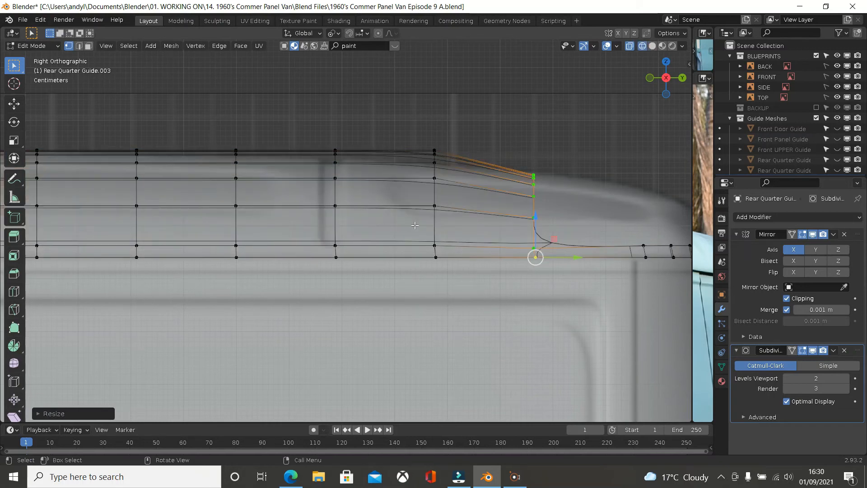
pyautogui.keyDown('alt'); pyautogui.click(439, 224); pyautogui.keyUp('alt')
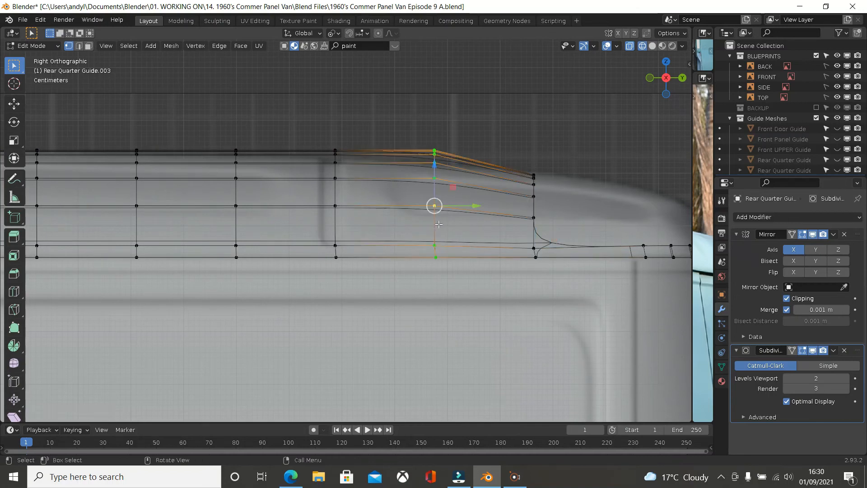
pyautogui.keyDown('shift'); pyautogui.click(441, 261); pyautogui.keyUp('shift')
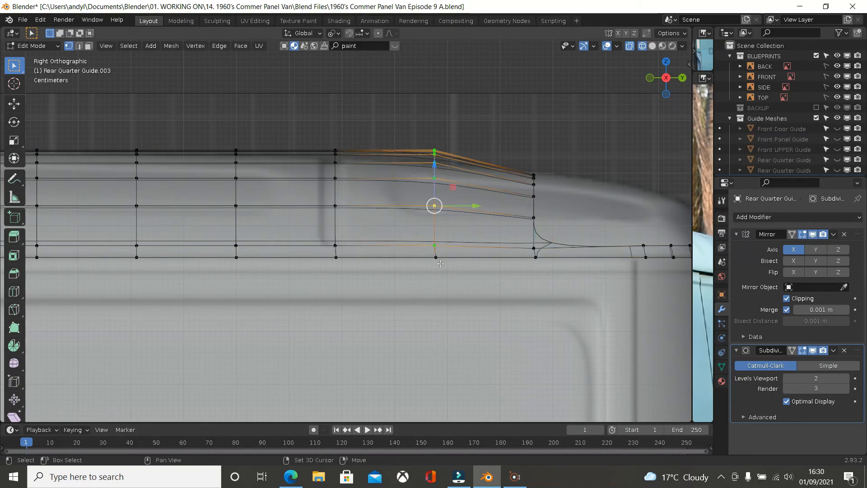
pyautogui.keyDown('shift'); pyautogui.click(441, 263); pyautogui.keyUp('shift')
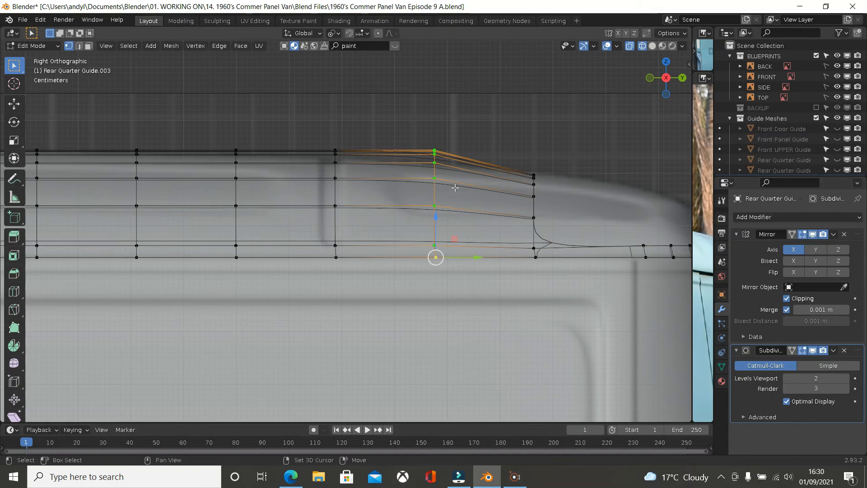
pyautogui.press('s')
pyautogui.press('z')
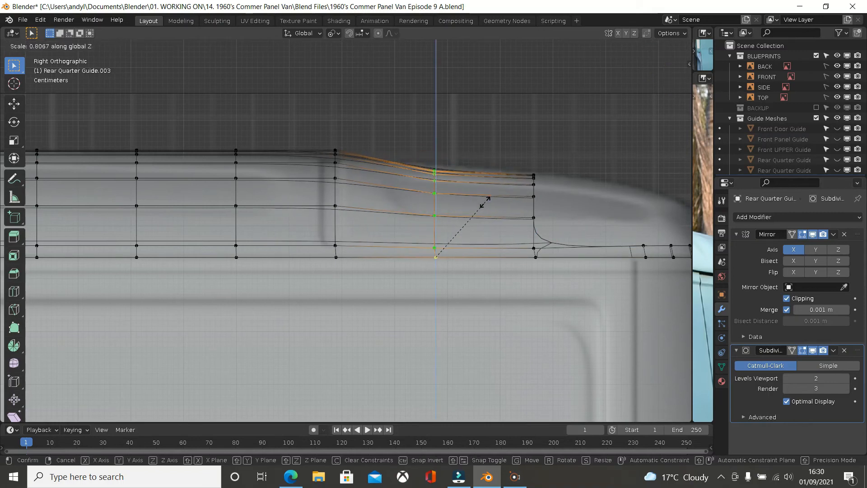
pyautogui.click(486, 151)
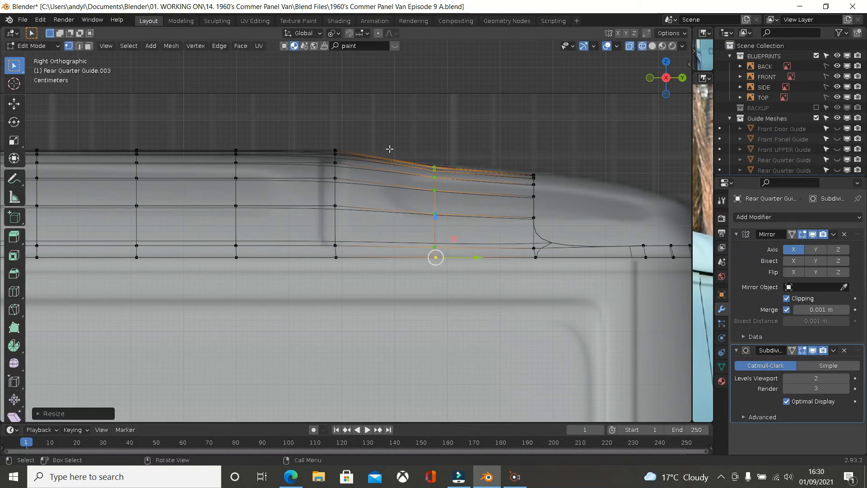
# Scale the third crosswise roof loop from the rear to about 0.90 along Z from its lower-edge vertex
pyautogui.keyDown('shift'); pyautogui.moveTo(387, 149); pyautogui.dragTo(439, 153, button='middle'); pyautogui.keyUp('shift')
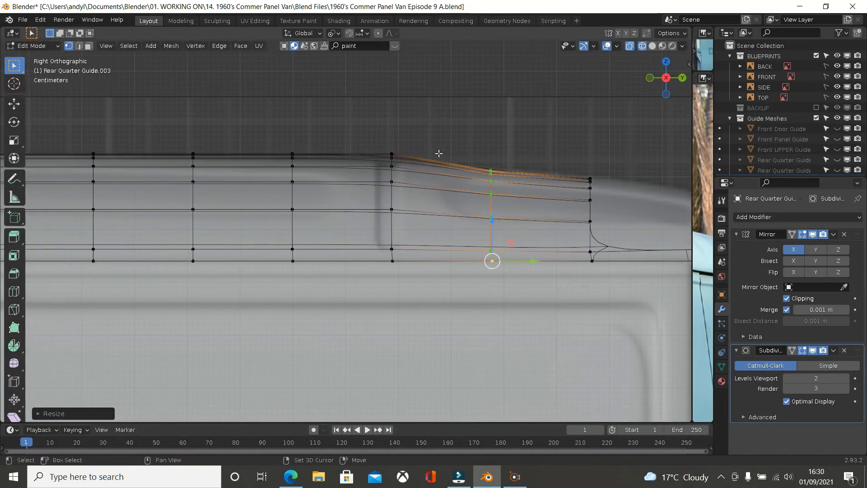
pyautogui.keyDown('alt'); pyautogui.click(392, 235); pyautogui.keyUp('alt')
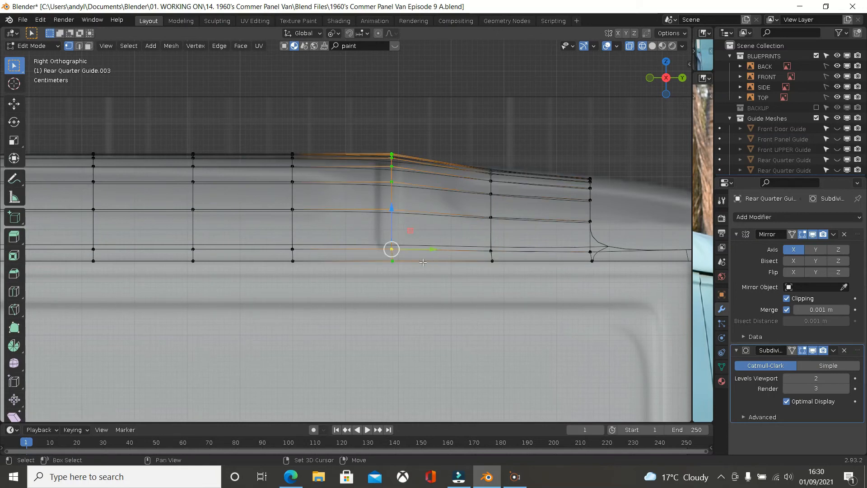
pyautogui.keyDown('shift'); pyautogui.click(393, 269); pyautogui.keyUp('shift')
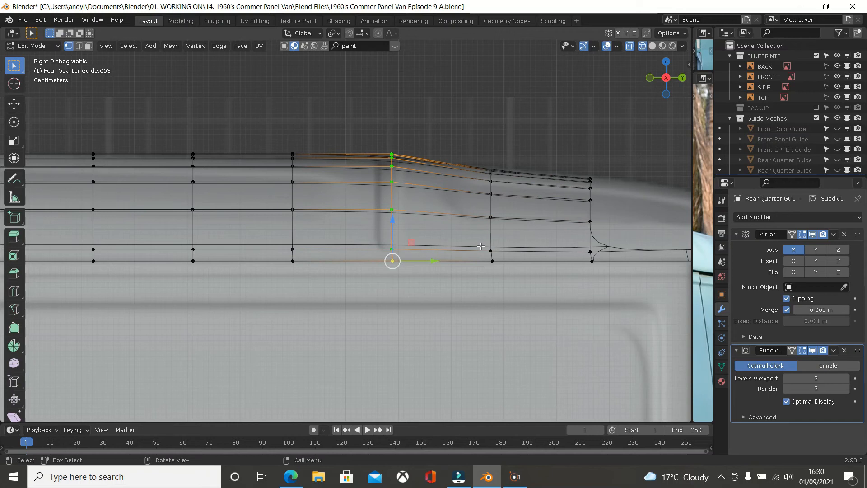
pyautogui.press('s')
pyautogui.press('z')
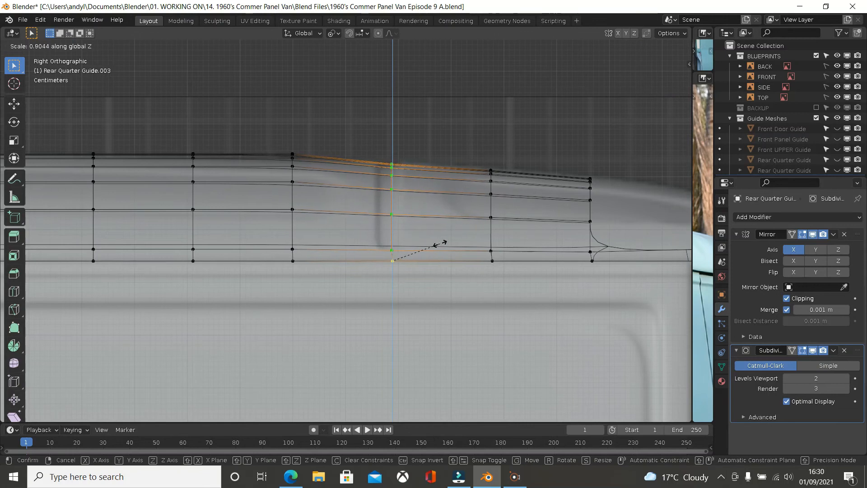
pyautogui.click(440, 243)
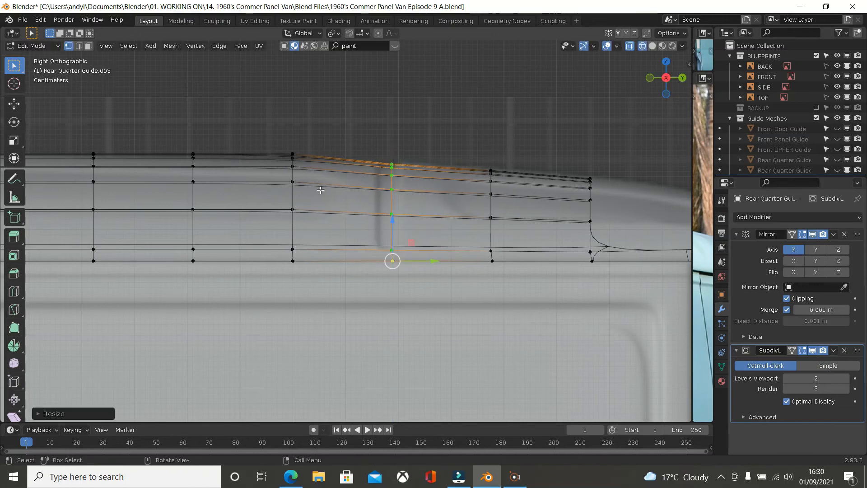
# Scale the fourth crosswise roof loop from the rear down along Z from its lower-edge vertex to the blueprint's roofline
pyautogui.keyDown('alt'); pyautogui.click(294, 226); pyautogui.keyUp('alt')
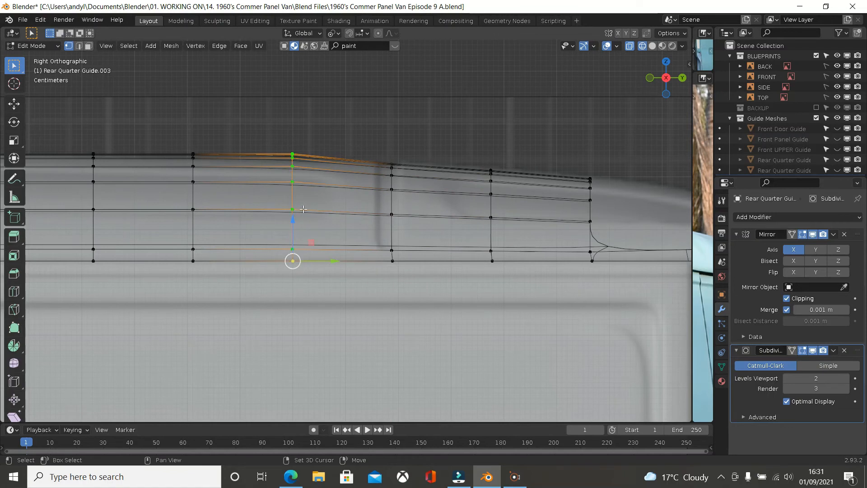
pyautogui.scroll(1, 303, 208)
pyautogui.scroll(2, 303, 206)
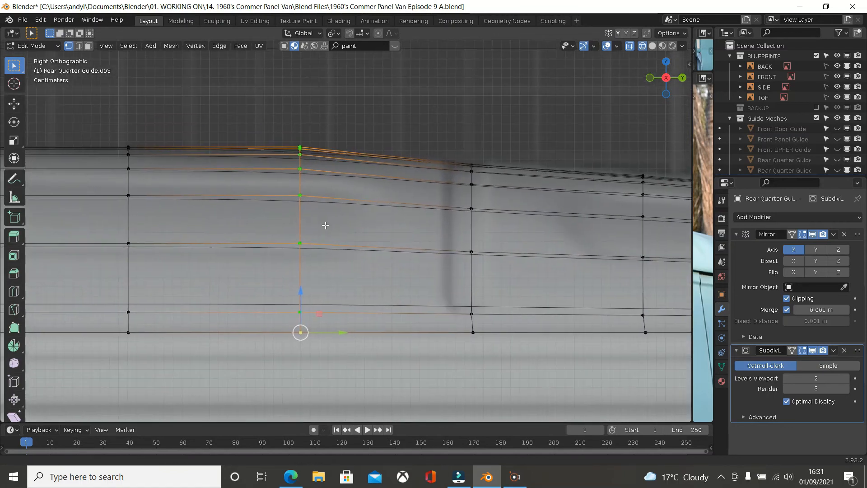
pyautogui.press('s')
pyautogui.press('z')
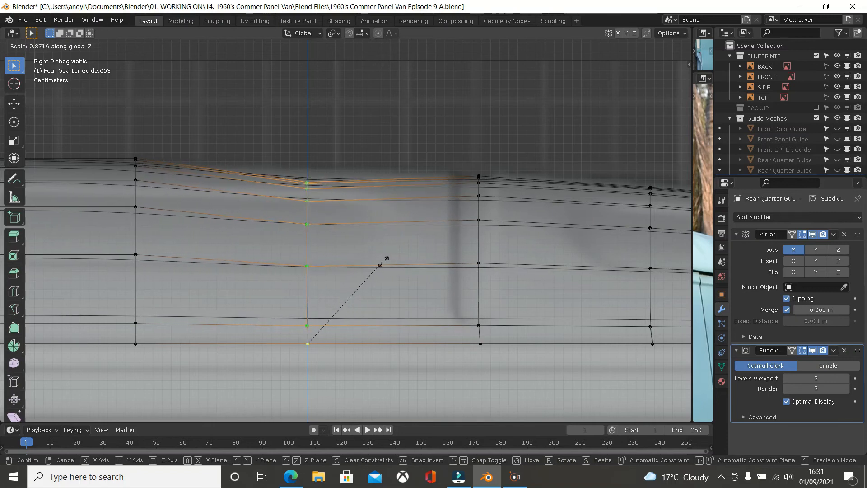
pyautogui.click(480, 238)
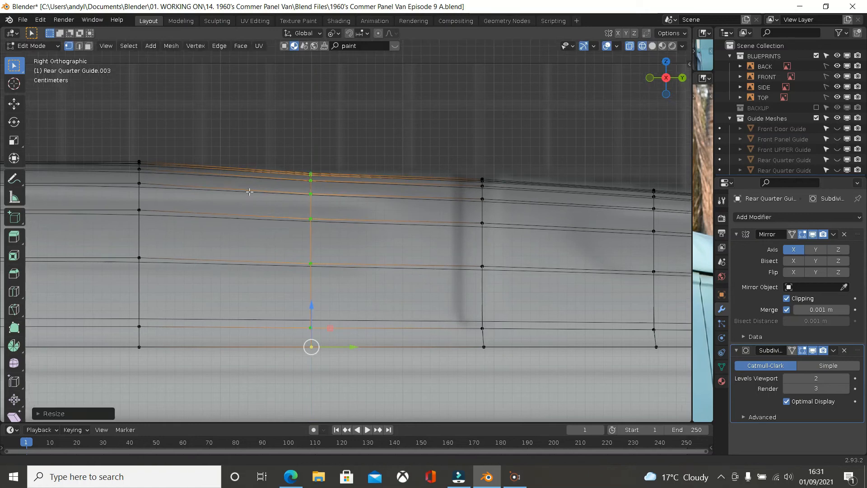
# Scale the fifth crosswise roof loop from the rear to about 0.94 along Z from its lower-edge vertex
pyautogui.keyDown('shift'); pyautogui.moveTo(160, 272); pyautogui.dragTo(337, 294, button='middle'); pyautogui.keyUp('shift')
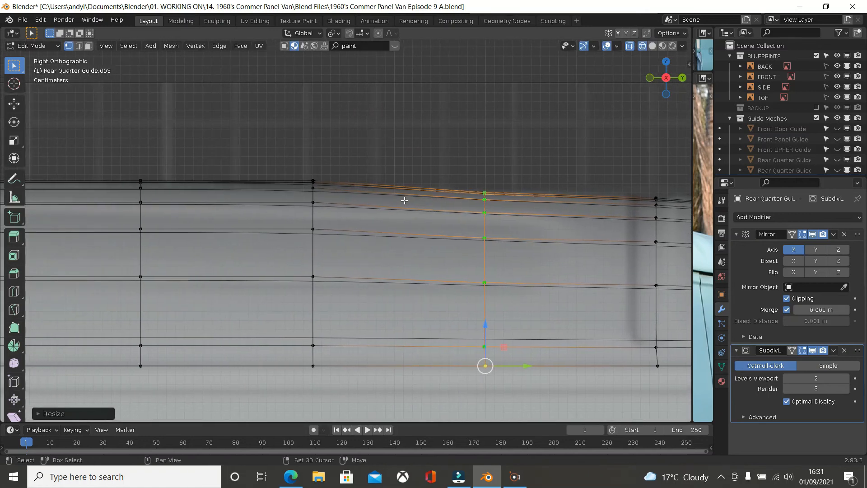
pyautogui.keyDown('alt'); pyautogui.click(312, 324); pyautogui.keyUp('alt')
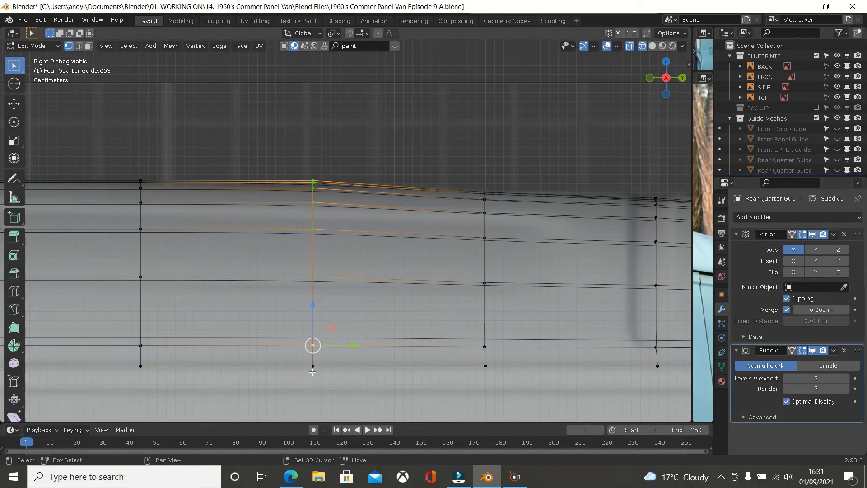
pyautogui.scroll(3, 361, 215)
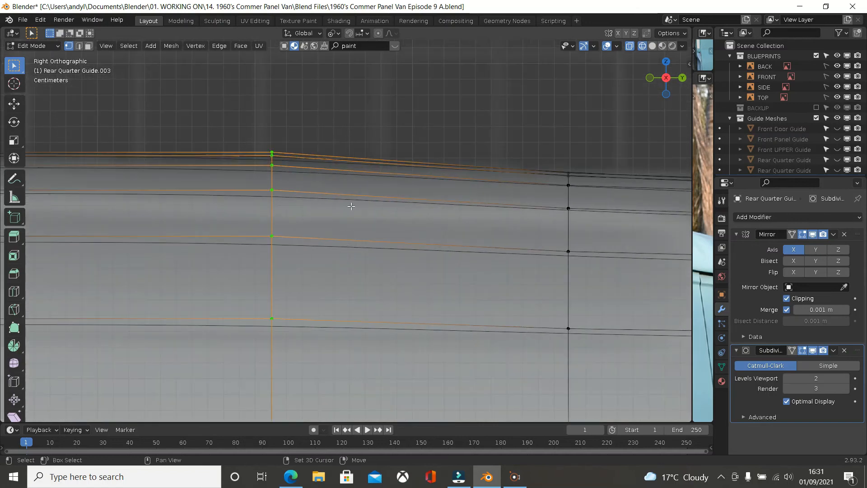
pyautogui.keyDown('shift'); pyautogui.moveTo(351, 206); pyautogui.dragTo(397, 212, button='middle'); pyautogui.keyUp('shift')
pyautogui.press('s')
pyautogui.press('z')
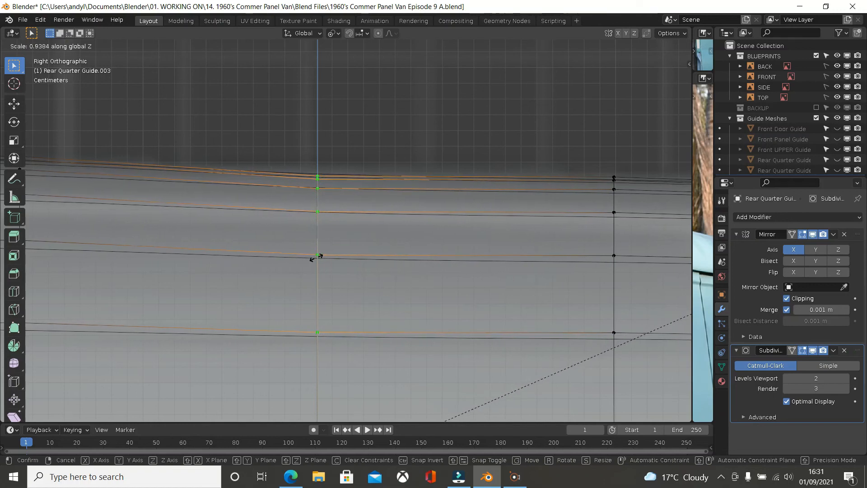
pyautogui.click(352, 256)
# Scale the sixth crosswise roof loop from the rear down along Z from its lower-edge vertex to the blueprint's roofline
pyautogui.scroll(-2, 106, 235)
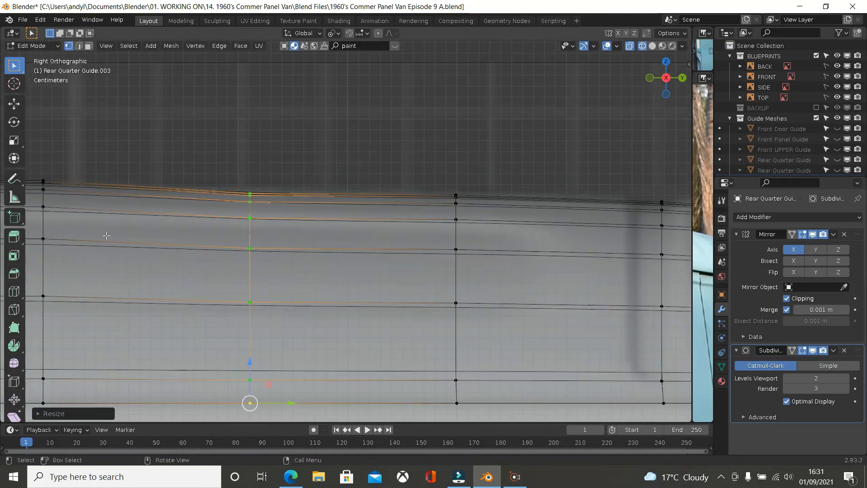
pyautogui.keyDown('shift'); pyautogui.moveTo(140, 243); pyautogui.dragTo(411, 240, button='middle'); pyautogui.keyUp('shift')
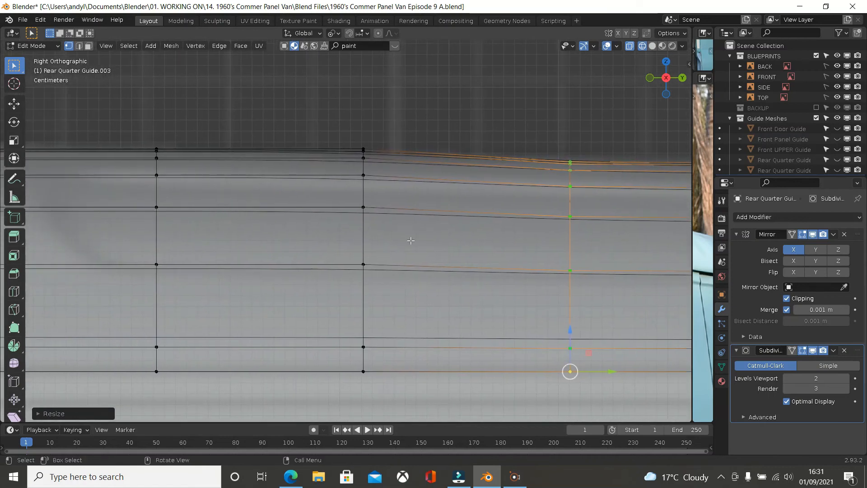
pyautogui.keyDown('alt'); pyautogui.click(366, 244); pyautogui.keyUp('alt')
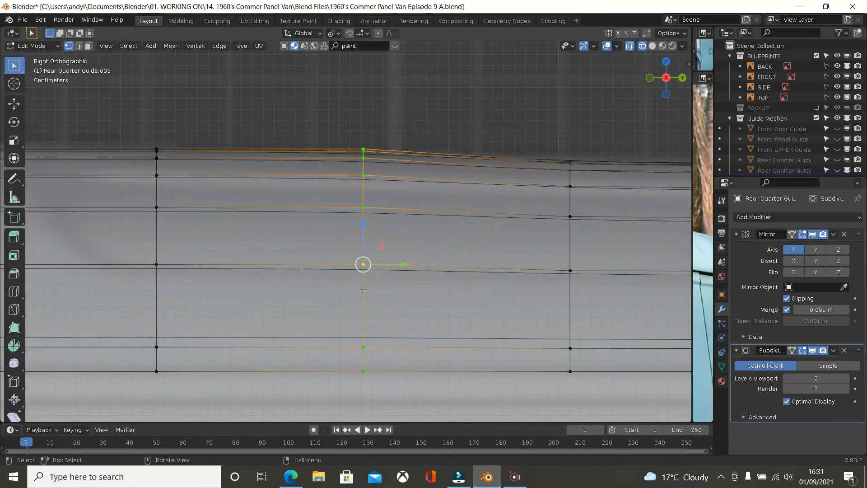
pyautogui.keyDown('alt'); pyautogui.keyDown('shift'); pyautogui.click(362, 370); pyautogui.keyUp('shift'); pyautogui.keyUp('alt')
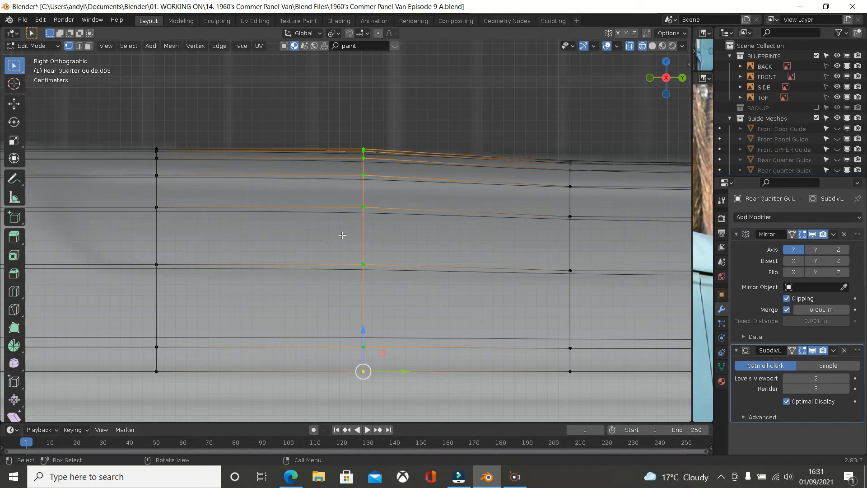
pyautogui.scroll(2, 394, 221)
pyautogui.keyDown('shift'); pyautogui.moveTo(381, 188); pyautogui.dragTo(374, 266, button='middle'); pyautogui.keyUp('shift')
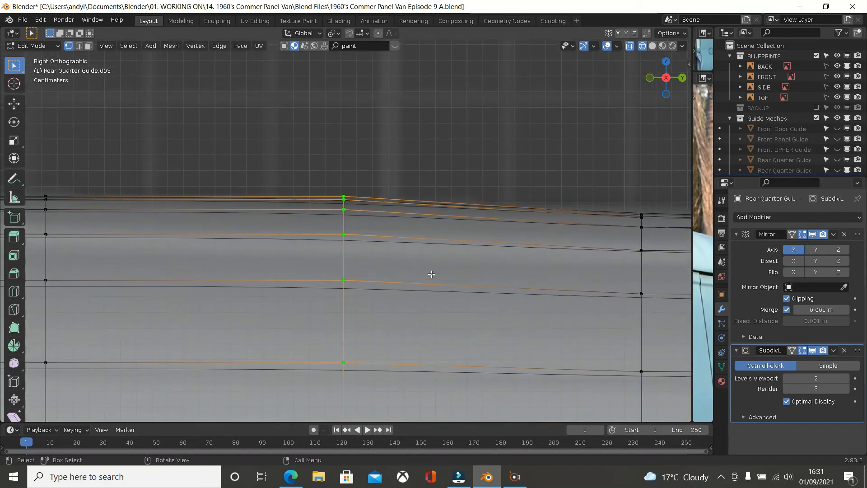
pyautogui.press('s')
pyautogui.press('z')
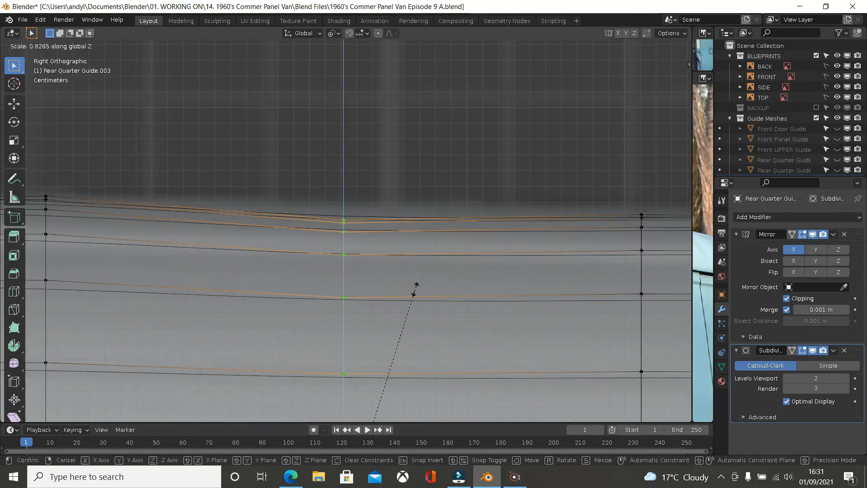
pyautogui.click(648, 289)
# Scale the seventh crosswise roof loop from the rear slightly down along Z from its lower-edge vertex to match the blueprint's roofline
pyautogui.keyDown('shift'); pyautogui.moveTo(237, 244); pyautogui.dragTo(399, 285, button='middle'); pyautogui.keyUp('shift')
pyautogui.scroll(-2, 354, 297)
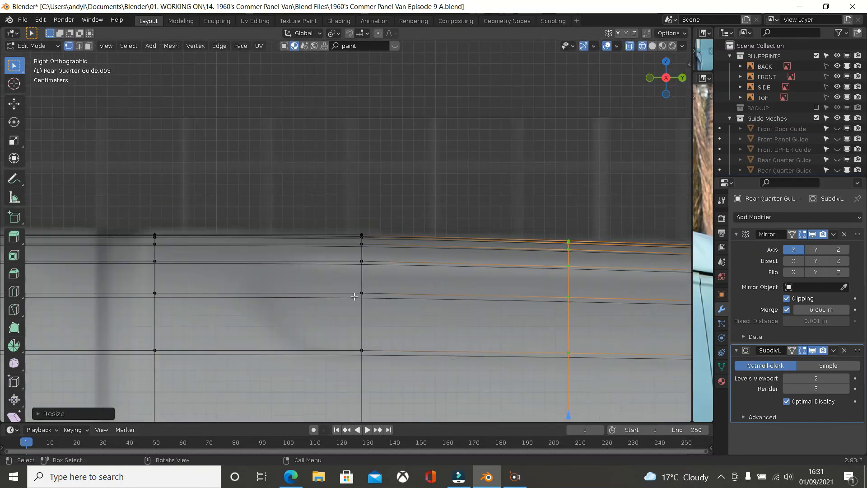
pyautogui.keyDown('alt'); pyautogui.click(362, 319); pyautogui.keyUp('alt')
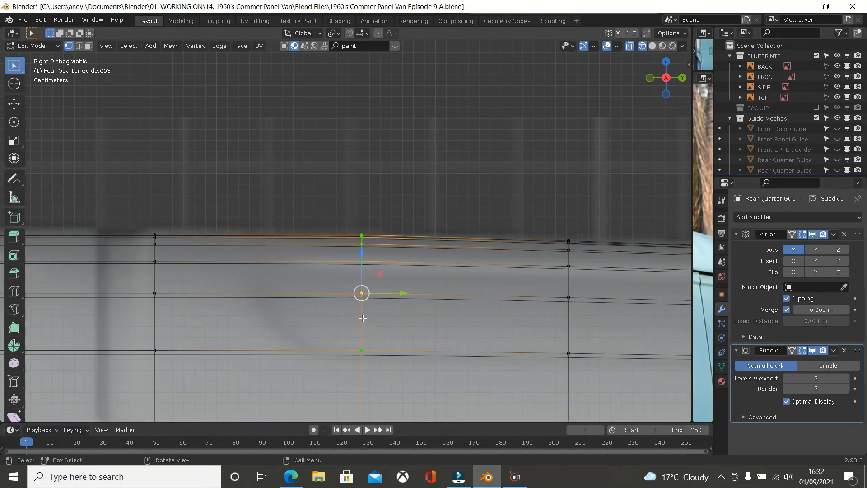
pyautogui.keyDown('shift'); pyautogui.moveTo(362, 294); pyautogui.dragTo(375, 92, button='middle'); pyautogui.keyUp('shift')
pyautogui.keyDown('shift'); pyautogui.click(364, 266); pyautogui.keyUp('shift')
pyautogui.keyDown('shift'); pyautogui.click(365, 267); pyautogui.keyUp('shift')
pyautogui.keyDown('shift'); pyautogui.moveTo(375, 242); pyautogui.dragTo(332, 372, button='middle'); pyautogui.keyUp('shift')
pyautogui.scroll(2, 334, 357)
pyautogui.press('s')
pyautogui.press('z')
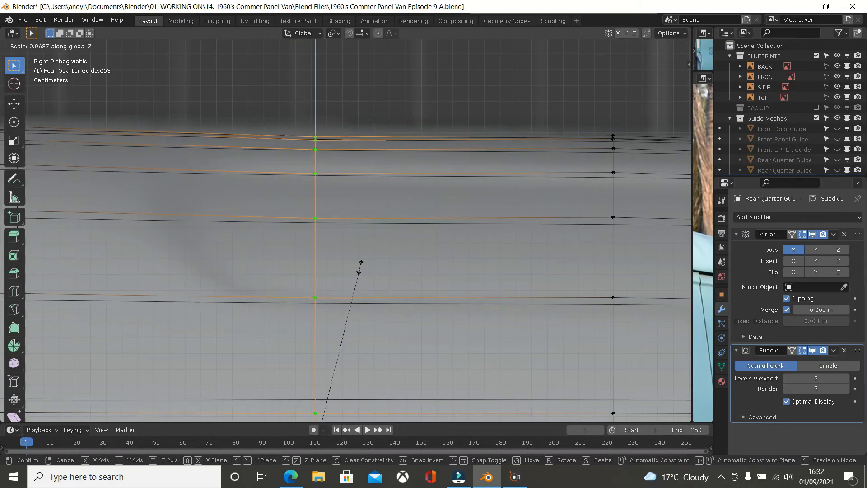
pyautogui.click(513, 263)
# Scale the eighth crosswise roof loop from the rear to about 1.02 along Z from its lower-edge vertex
pyautogui.keyDown('shift'); pyautogui.moveTo(214, 232); pyautogui.dragTo(442, 246, button='middle'); pyautogui.keyUp('shift')
pyautogui.keyDown('shift'); pyautogui.moveTo(349, 201); pyautogui.dragTo(316, 215, button='middle'); pyautogui.keyUp('shift')
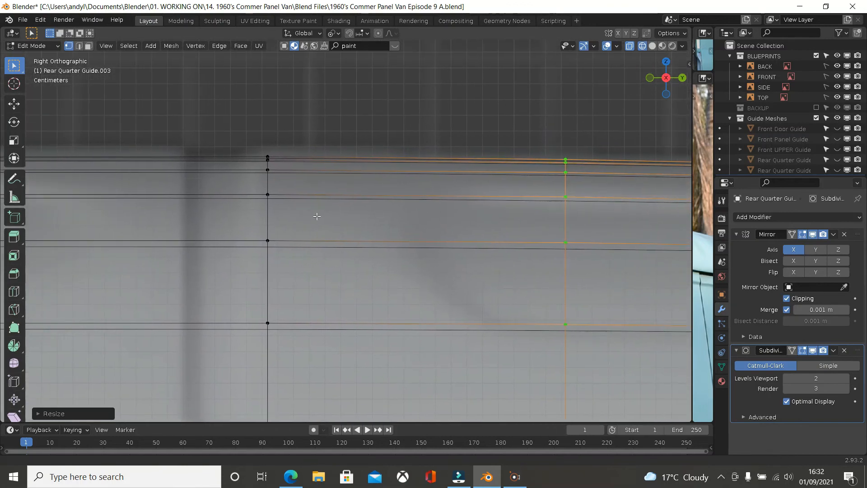
pyautogui.keyDown('alt'); pyautogui.click(268, 217); pyautogui.keyUp('alt')
pyautogui.scroll(-2, 269, 226)
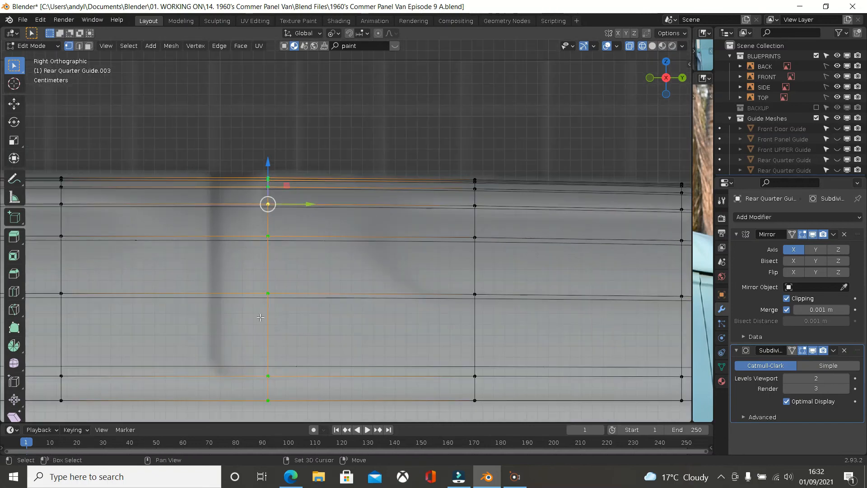
pyautogui.keyDown('shift'); pyautogui.click(269, 400); pyautogui.keyUp('shift')
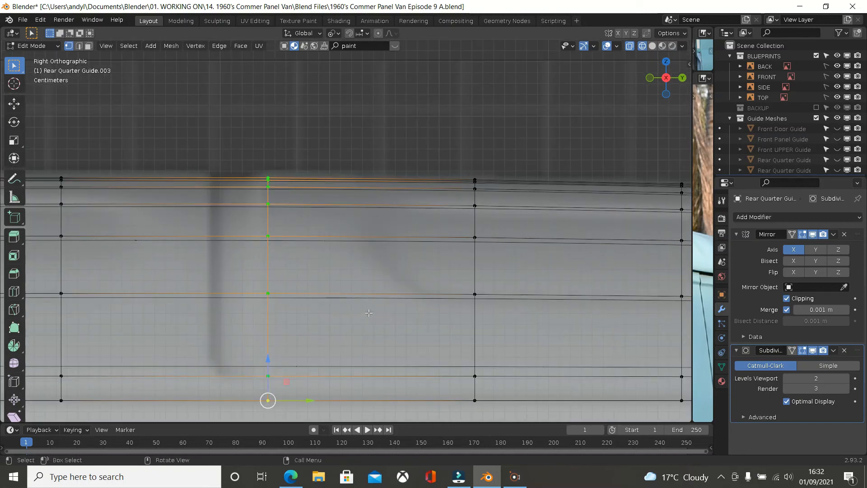
pyautogui.press('s')
pyautogui.press('z')
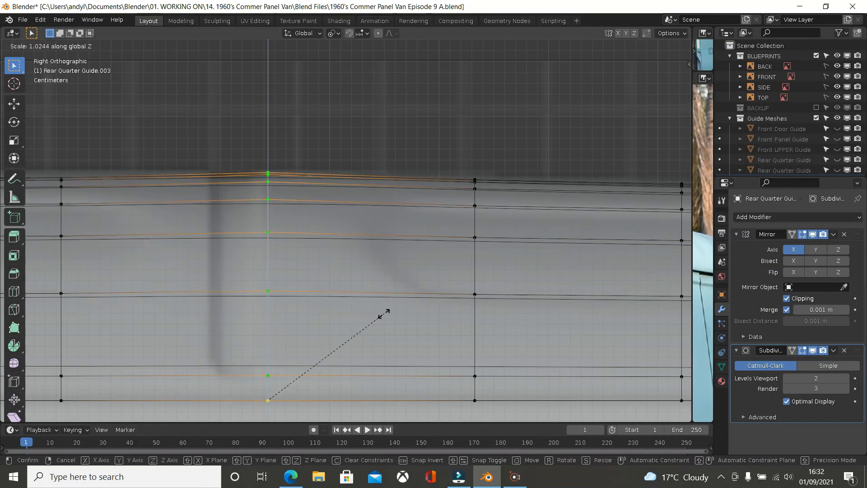
pyautogui.click(385, 311)
# Scale the ninth crosswise roof loop from the rear up along Z from its lower-edge vertex to the blueprint's roofline
pyautogui.keyDown('shift'); pyautogui.moveTo(97, 228); pyautogui.dragTo(302, 239, button='middle'); pyautogui.keyUp('shift')
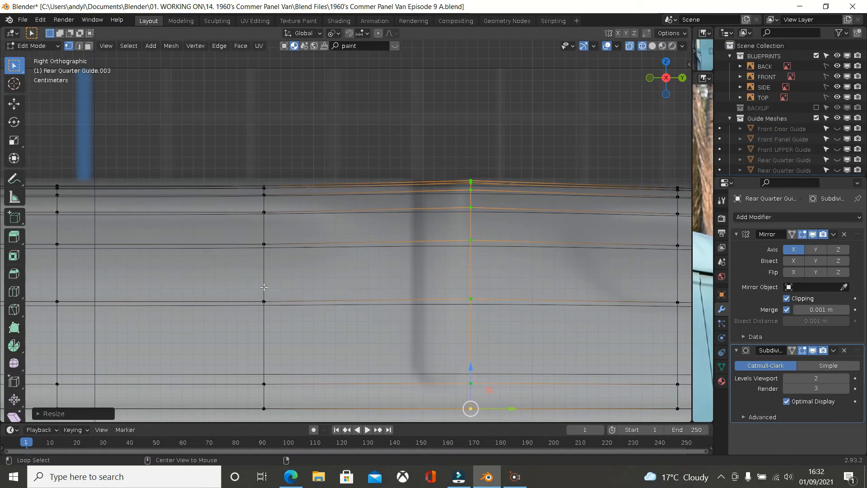
pyautogui.keyDown('alt'); pyautogui.click(264, 288); pyautogui.keyUp('alt')
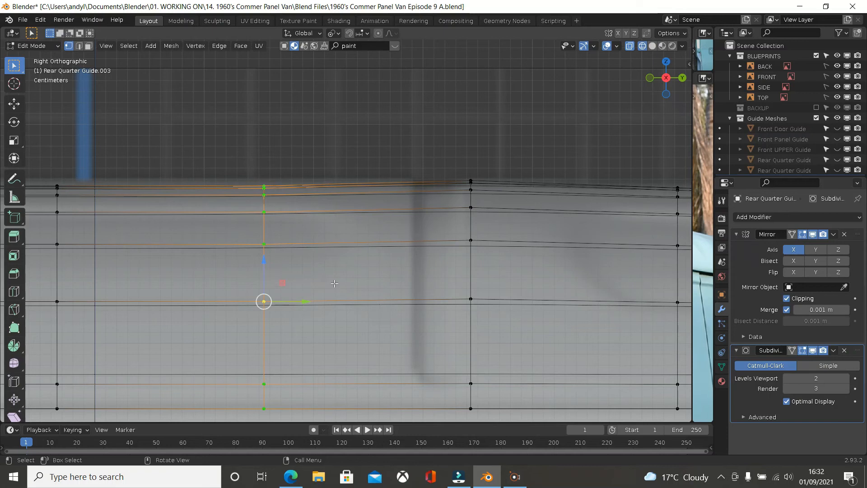
pyautogui.keyDown('shift'); pyautogui.click(264, 408); pyautogui.keyUp('shift')
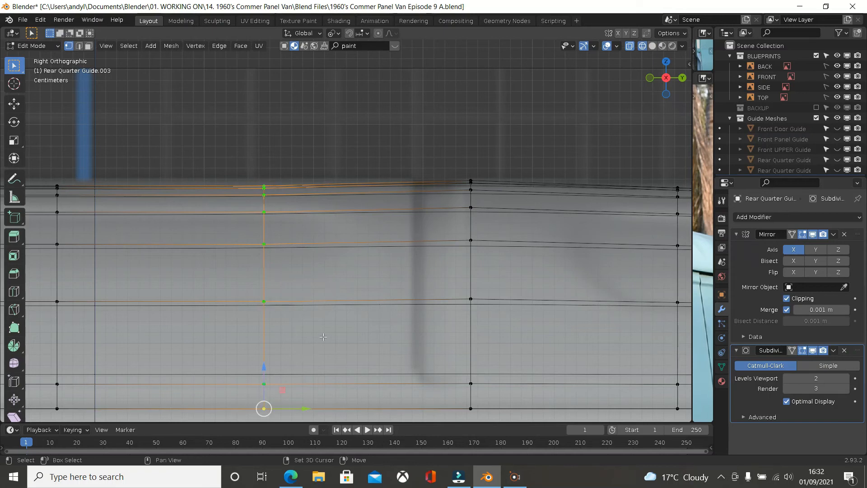
pyautogui.press('s')
pyautogui.press('z')
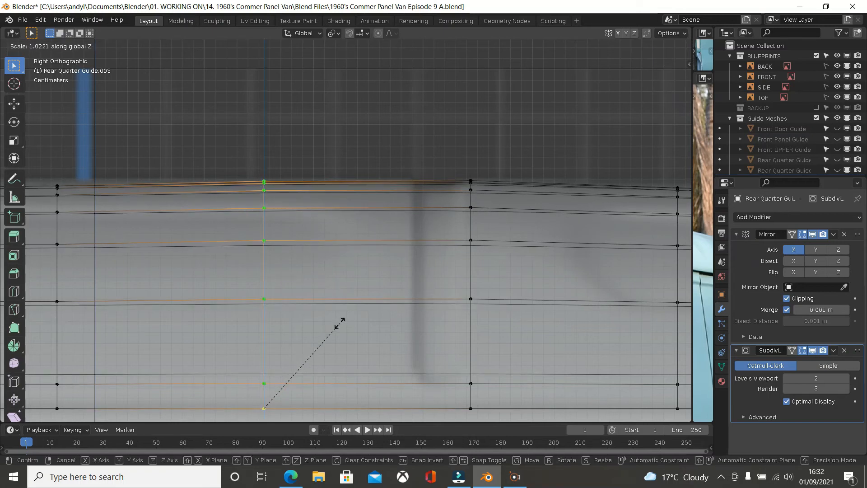
pyautogui.click(352, 320)
# Scale the tenth crosswise roof loop from the rear up along Z from its lower-edge vertex, level with the adjacent adjusted loop
pyautogui.keyDown('shift'); pyautogui.moveTo(204, 271); pyautogui.dragTo(291, 272, button='middle'); pyautogui.keyUp('shift')
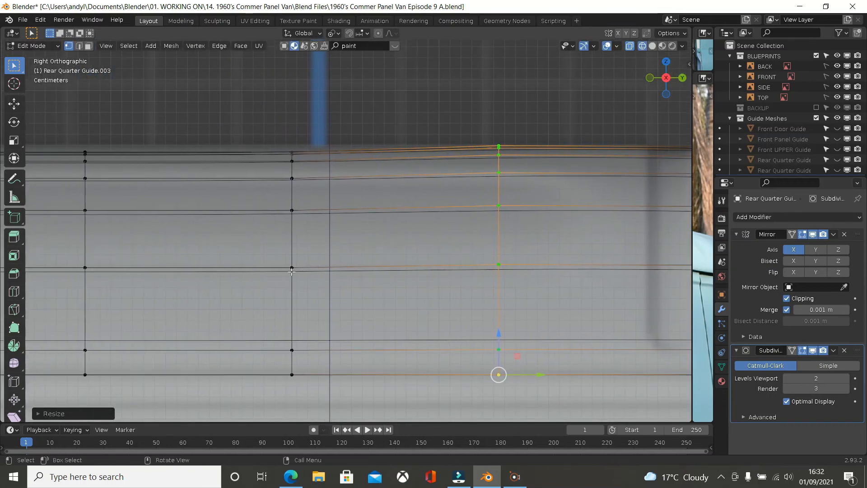
pyautogui.keyDown('alt'); pyautogui.click(290, 308); pyautogui.keyUp('alt')
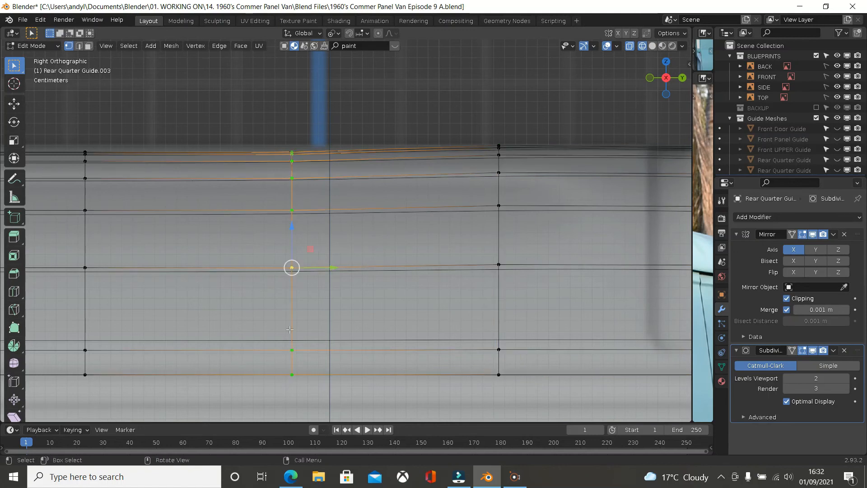
pyautogui.keyDown('alt'); pyautogui.keyDown('shift'); pyautogui.click(290, 373); pyautogui.keyUp('shift'); pyautogui.keyUp('alt')
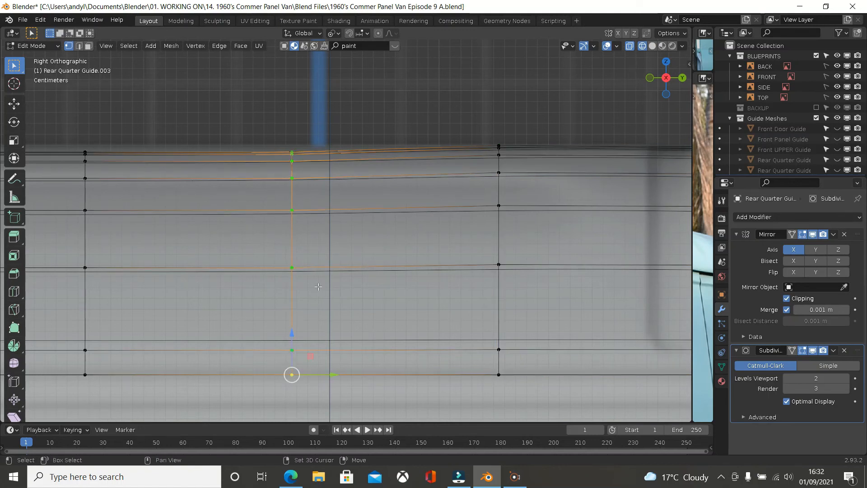
pyautogui.press('s')
pyautogui.press('z')
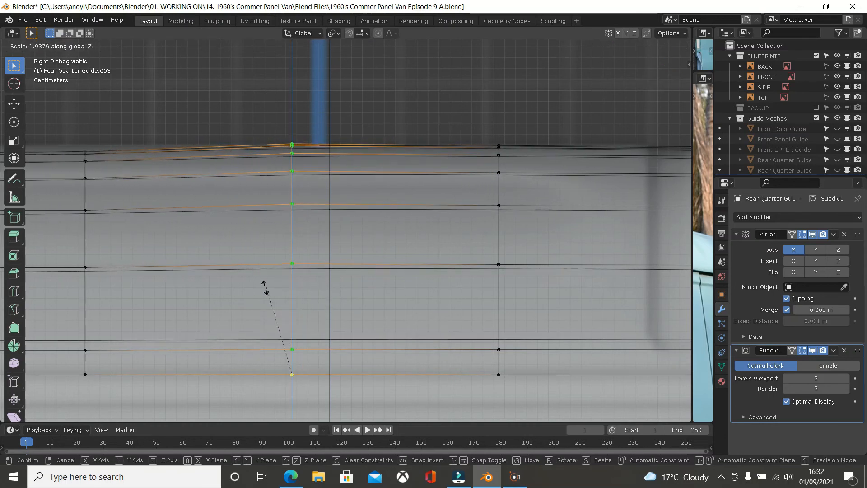
pyautogui.click(228, 285)
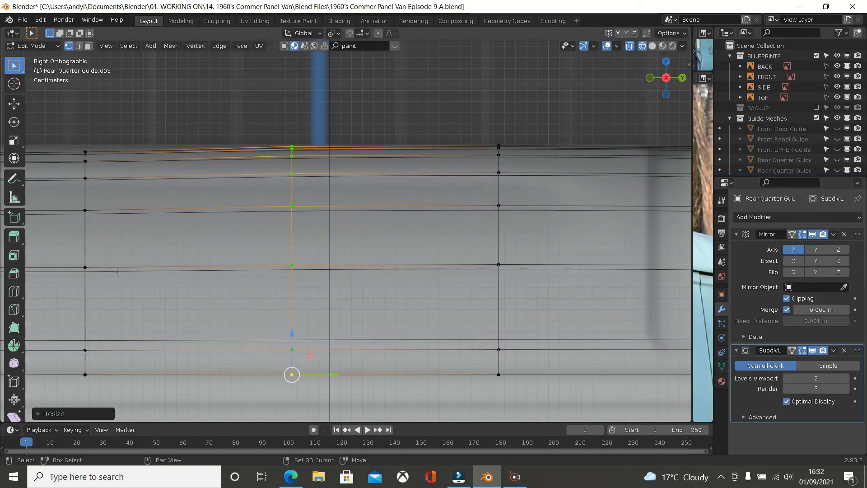
# Scale the eleventh crosswise roof loop from the rear up along Z from its lower-edge vertex to the blueprint's roofline
pyautogui.keyDown('shift'); pyautogui.moveTo(67, 246); pyautogui.dragTo(255, 242, button='middle'); pyautogui.keyUp('shift')
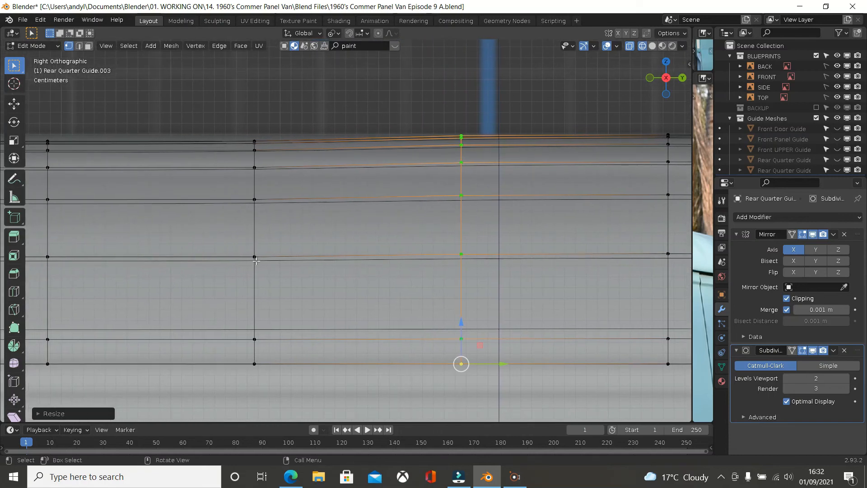
pyautogui.keyDown('alt'); pyautogui.click(254, 242); pyautogui.keyUp('alt')
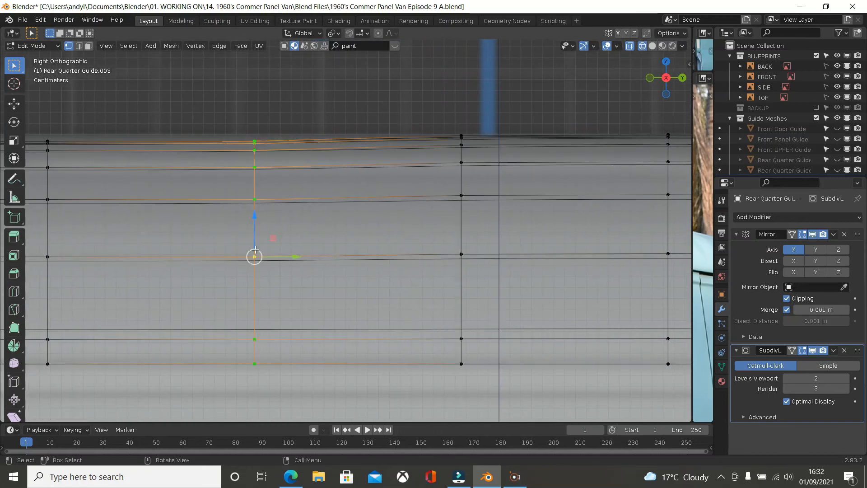
pyautogui.keyDown('alt'); pyautogui.click(253, 363); pyautogui.keyUp('alt')
pyautogui.press('s')
pyautogui.press('z')
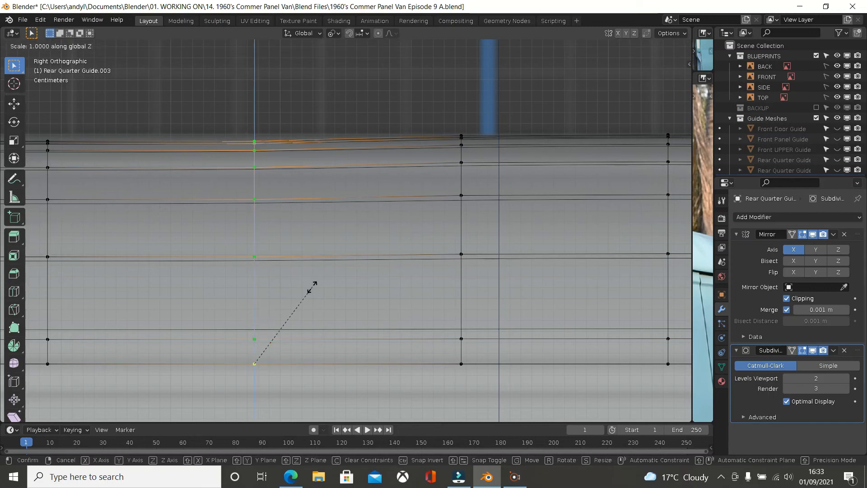
pyautogui.click(346, 286)
# Scale the twelfth crosswise roof loop from the rear slightly up along Z from its lower-edge vertex to the blueprint's roofline
pyautogui.keyDown('shift'); pyautogui.moveTo(118, 244); pyautogui.dragTo(370, 259, button='middle'); pyautogui.keyUp('shift')
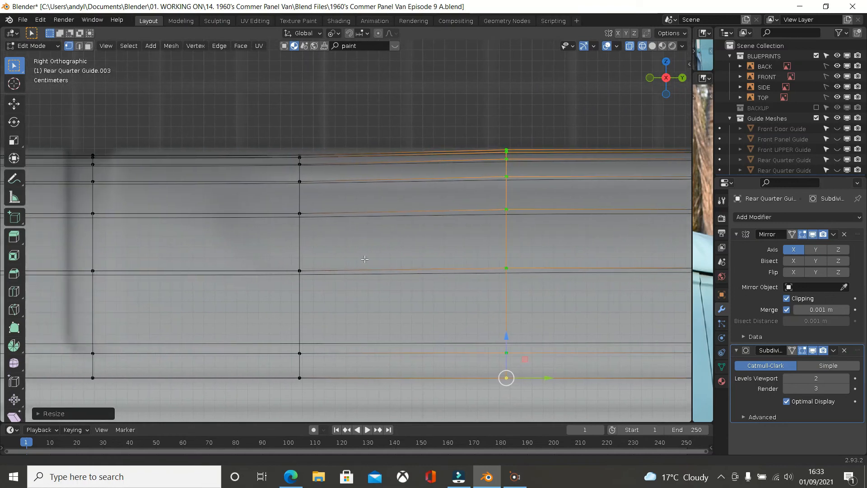
pyautogui.keyDown('alt'); pyautogui.click(292, 293); pyautogui.keyUp('alt')
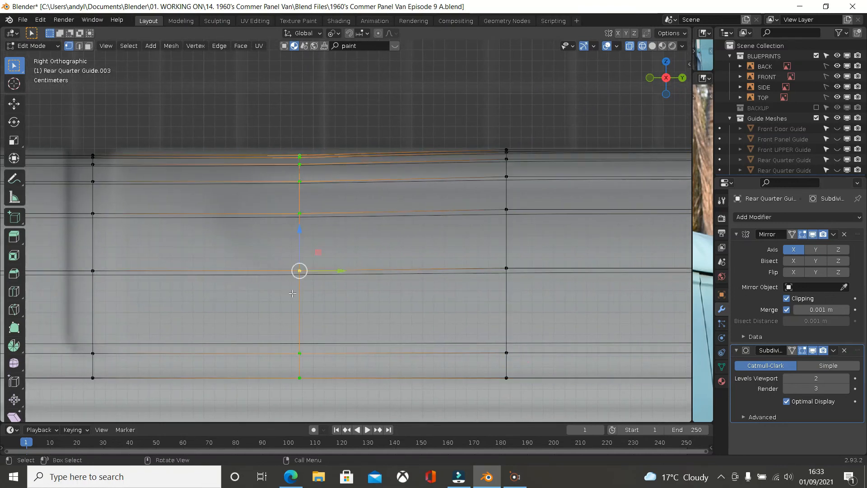
pyautogui.keyDown('shift'); pyautogui.click(301, 377); pyautogui.keyUp('shift')
pyautogui.keyDown('shift'); pyautogui.click(301, 377); pyautogui.keyUp('shift')
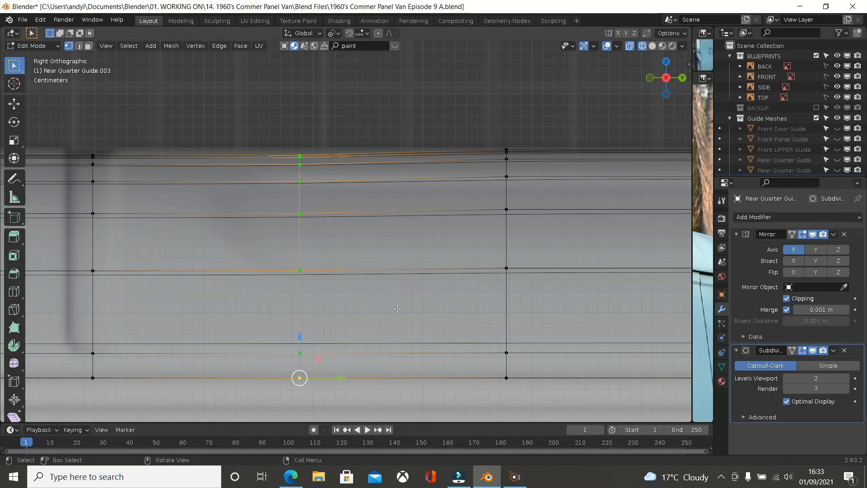
pyautogui.press('s')
pyautogui.press('z')
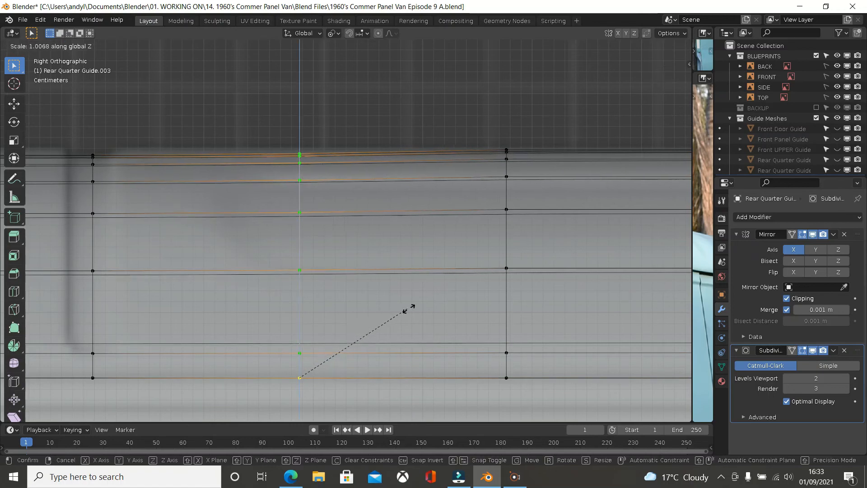
pyautogui.click(432, 305)
# Scale the thirteenth crosswise roof loop from the rear along Z from its lower-edge vertex to meet the blueprint's roofline
pyautogui.keyDown('shift'); pyautogui.moveTo(144, 286); pyautogui.dragTo(278, 286, button='middle'); pyautogui.keyUp('shift')
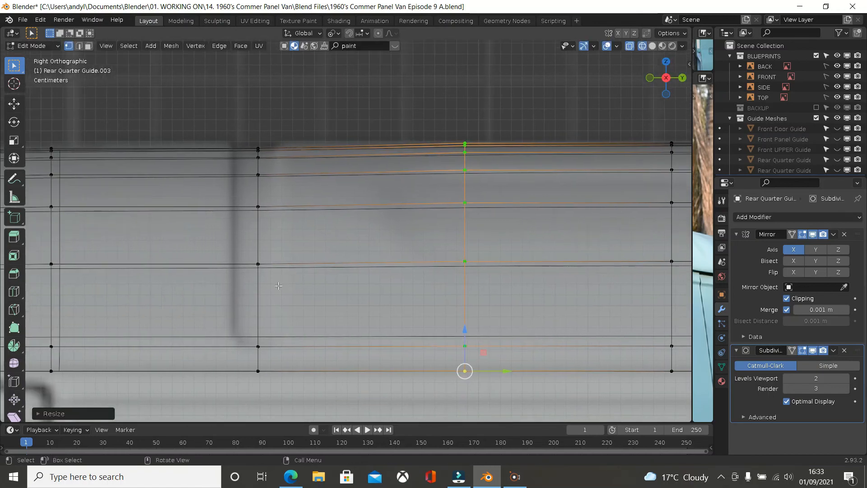
pyautogui.keyDown('alt'); pyautogui.click(254, 306); pyautogui.keyUp('alt')
pyautogui.keyDown('shift'); pyautogui.click(257, 371); pyautogui.keyUp('shift')
pyautogui.press('s')
pyautogui.press('z')
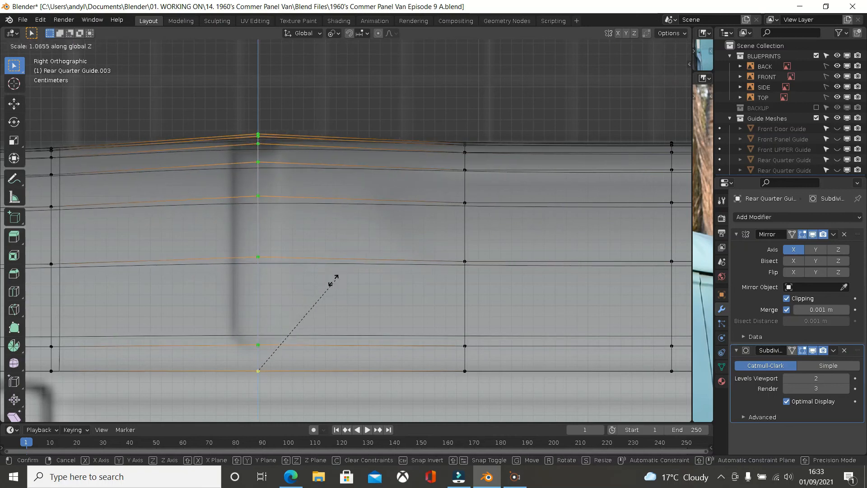
pyautogui.click(270, 291)
# Deselect the roof loop and collapse the Mirror modifier's settings
pyautogui.scroll(-2, 144, 272)
pyautogui.keyDown('shift'); pyautogui.moveTo(179, 271); pyautogui.dragTo(411, 268, button='middle'); pyautogui.keyUp('shift')
pyautogui.scroll(-5, 280, 256)
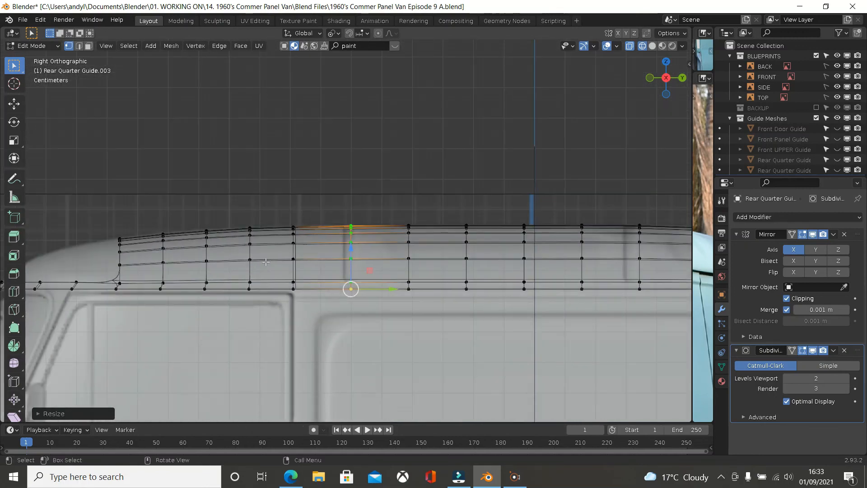
pyautogui.keyDown('shift'); pyautogui.moveTo(291, 292); pyautogui.dragTo(209, 280, button='middle'); pyautogui.keyUp('shift')
pyautogui.scroll(-1, 212, 282)
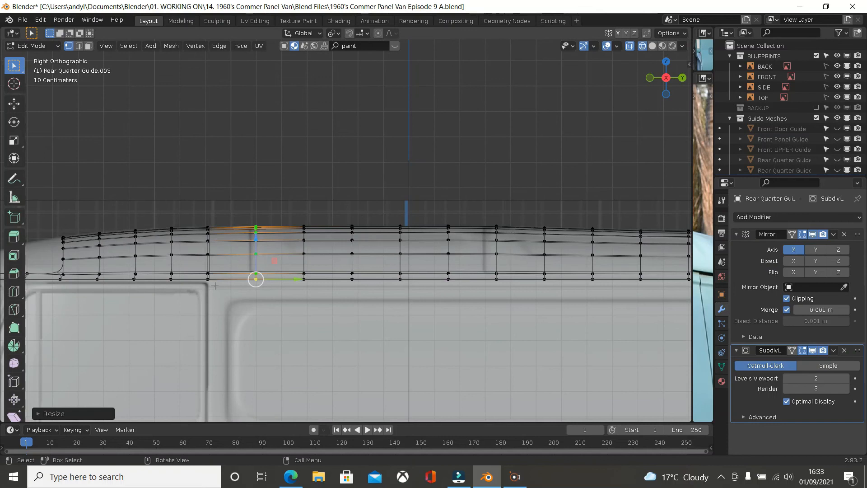
pyautogui.click(265, 187)
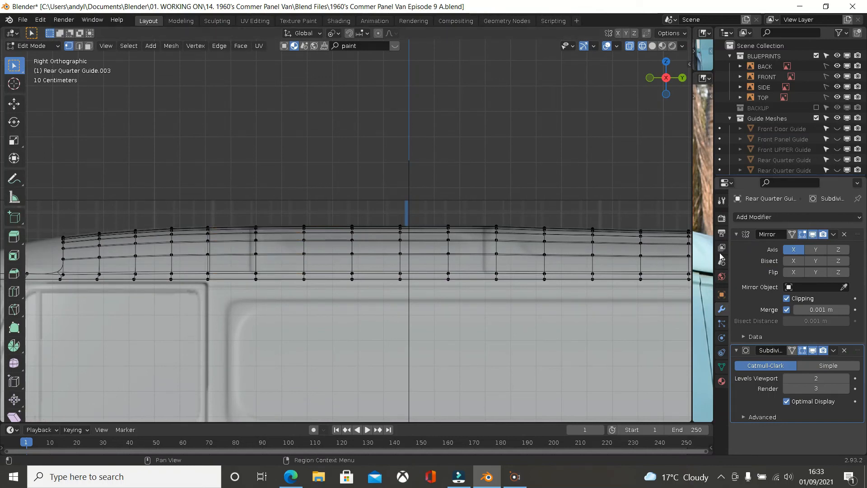
pyautogui.click(733, 236)
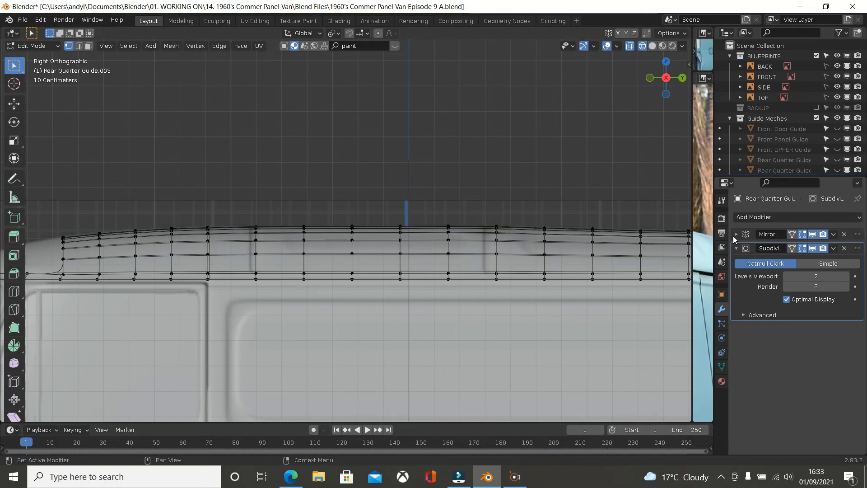
# Switch the viewport to solid shading, return to Object Mode and shade the roof guide mesh smooth
pyautogui.press('z')
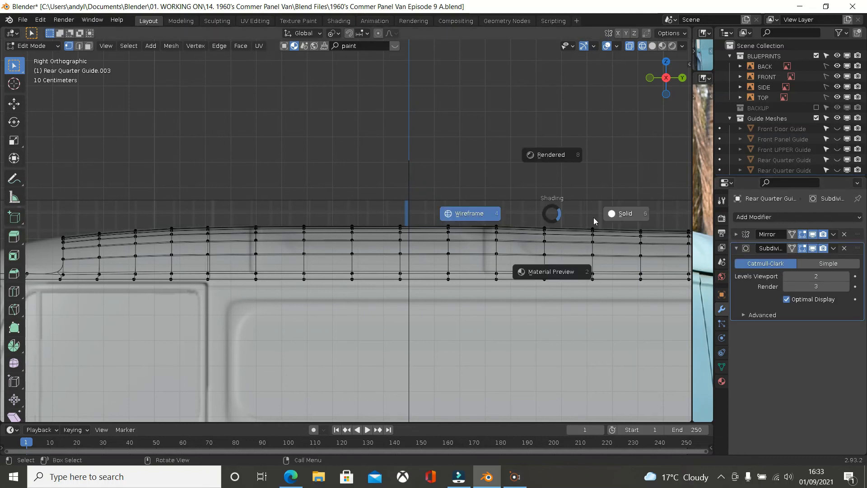
pyautogui.click(620, 218)
pyautogui.scroll(-4, 586, 235)
pyautogui.moveTo(547, 271); pyautogui.dragTo(466, 301, button='middle')
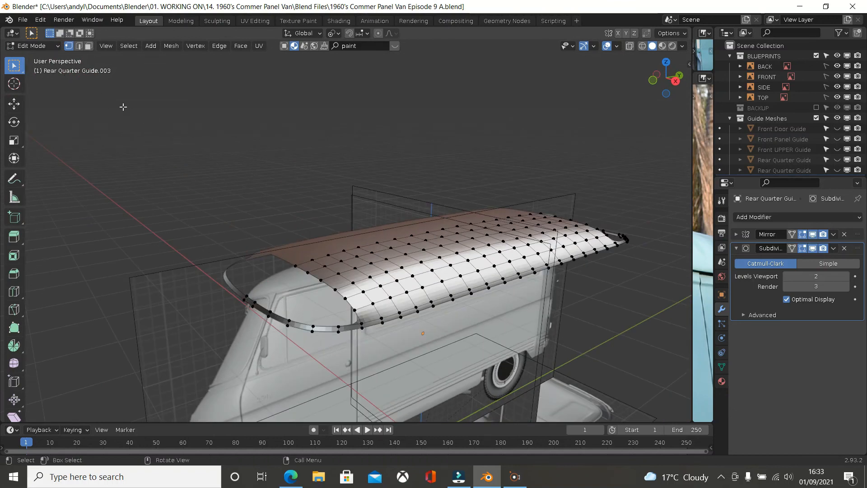
pyautogui.press('Tab')
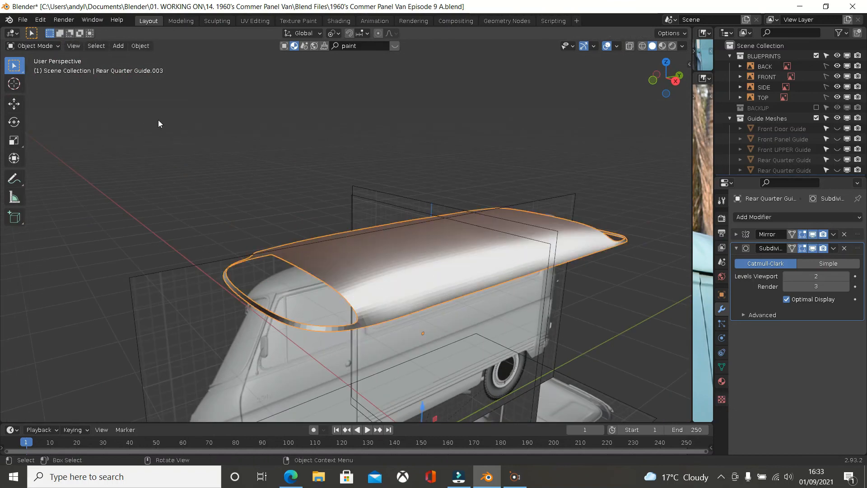
pyautogui.click(144, 49)
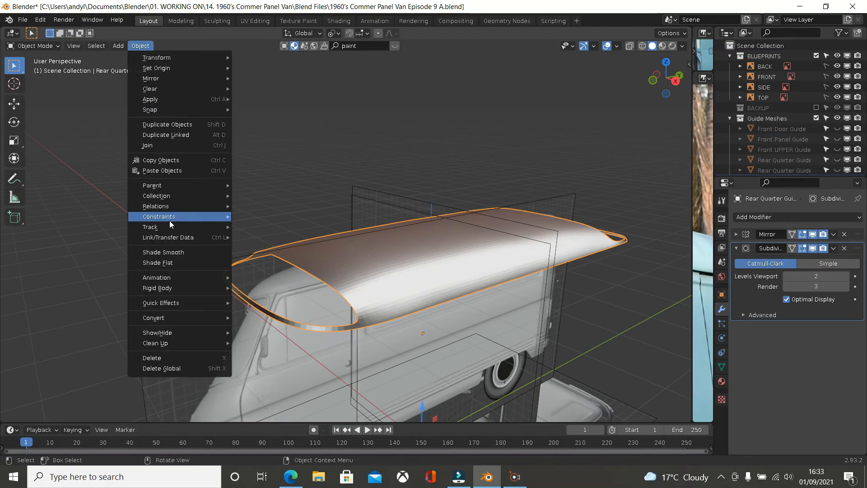
pyautogui.click(162, 252)
# Relax the roof's lengthwise centreline edge loop with LoopTools in Edit Mode
pyautogui.moveTo(316, 216); pyautogui.dragTo(448, 296, button='middle')
pyautogui.press('Tab')
pyautogui.moveTo(379, 290); pyautogui.dragTo(343, 286, button='middle')
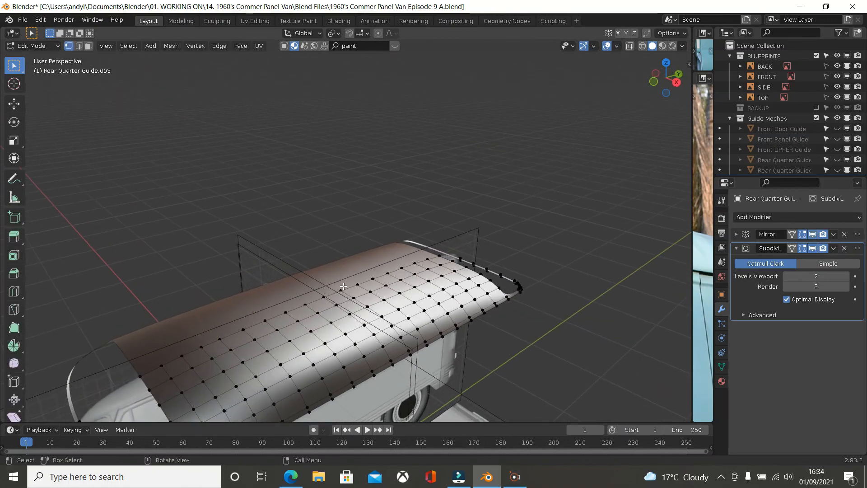
pyautogui.keyDown('alt'); pyautogui.click(280, 317); pyautogui.keyUp('alt')
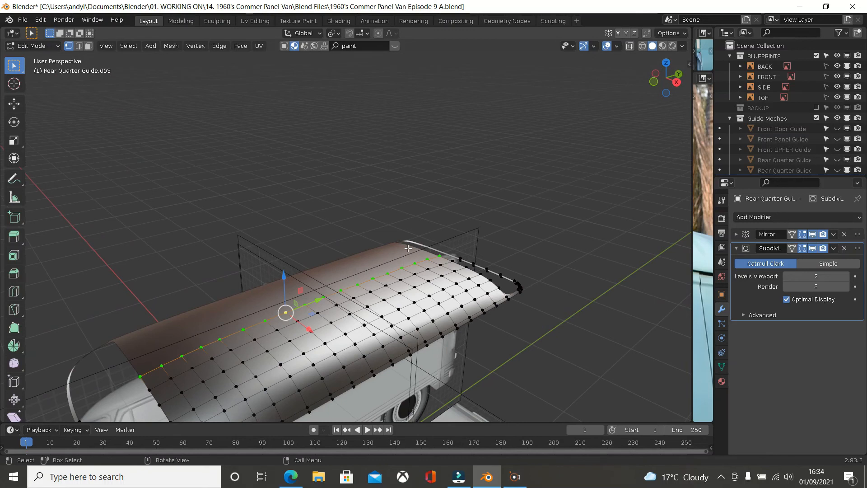
pyautogui.rightClick(536, 153)
pyautogui.moveTo(530, 139)
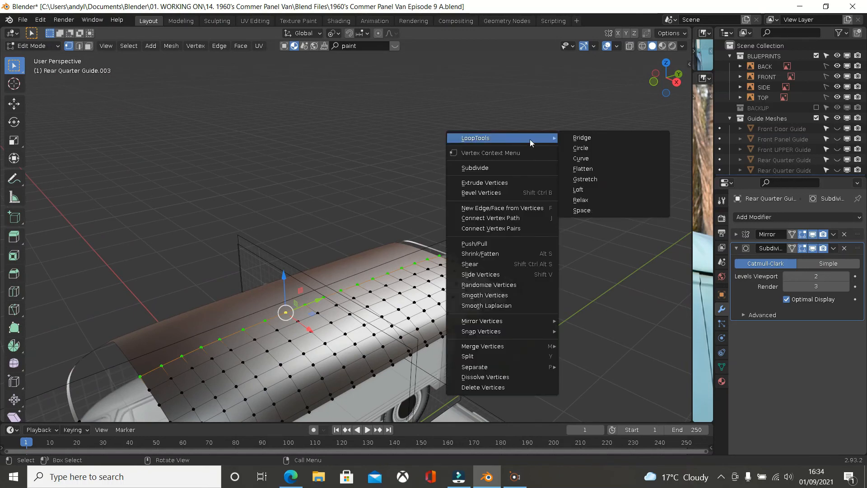
pyautogui.click(585, 202)
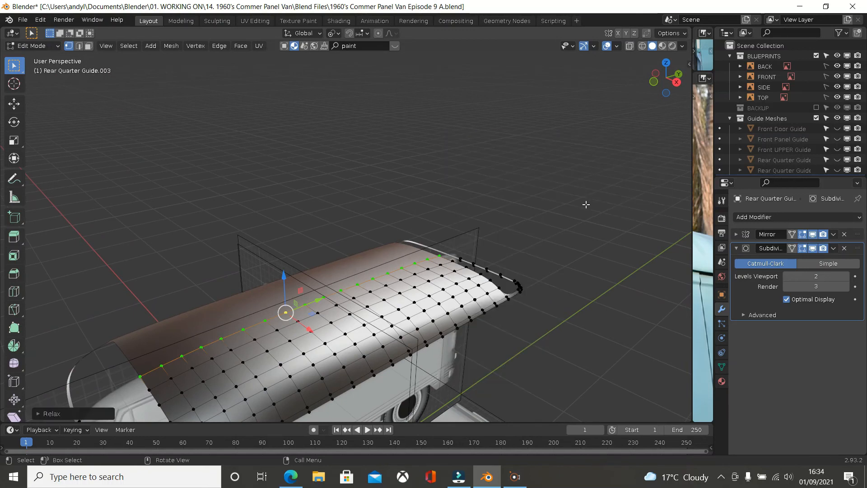
# Relax the second lengthwise roof loop out from the centreline with LoopTools
pyautogui.keyDown('alt'); pyautogui.click(202, 362); pyautogui.keyUp('alt')
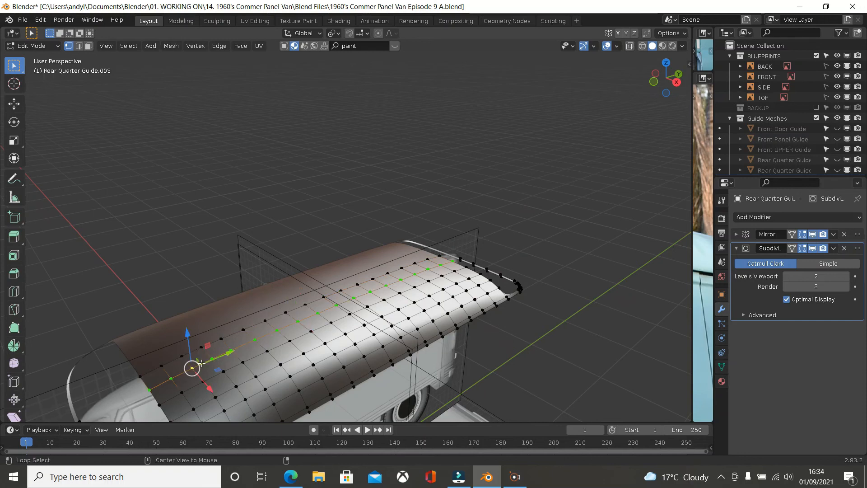
pyautogui.rightClick(559, 162)
pyautogui.moveTo(560, 162)
pyautogui.click(589, 225)
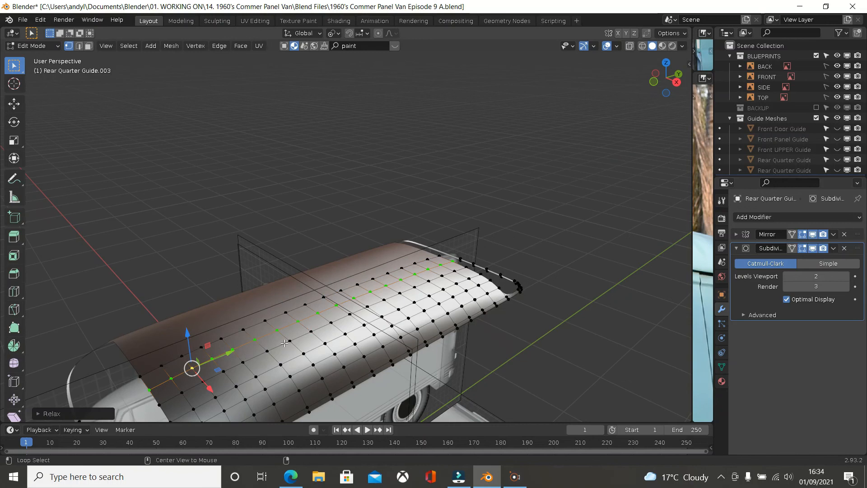
# Relax the third lengthwise roof loop out from the centreline with LoopTools
pyautogui.keyDown('alt'); pyautogui.click(378, 295); pyautogui.keyUp('alt')
pyautogui.moveTo(412, 276); pyautogui.dragTo(497, 203, button='middle')
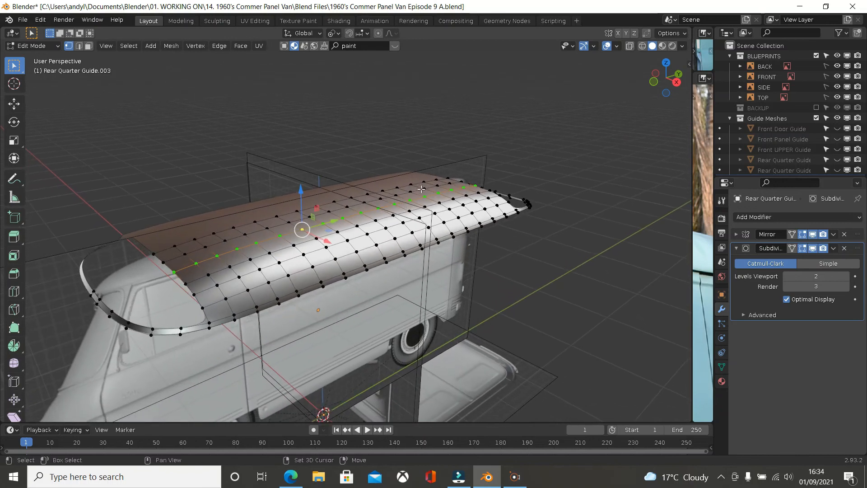
pyautogui.rightClick(573, 141)
pyautogui.moveTo(581, 140)
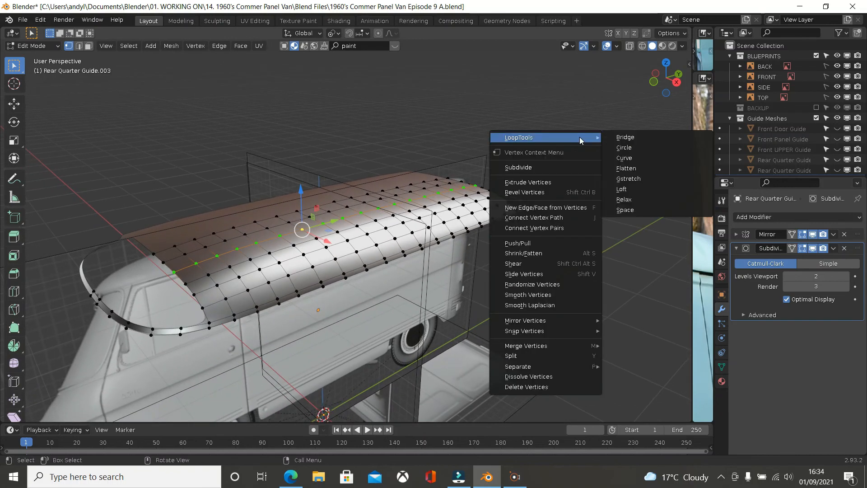
pyautogui.click(627, 199)
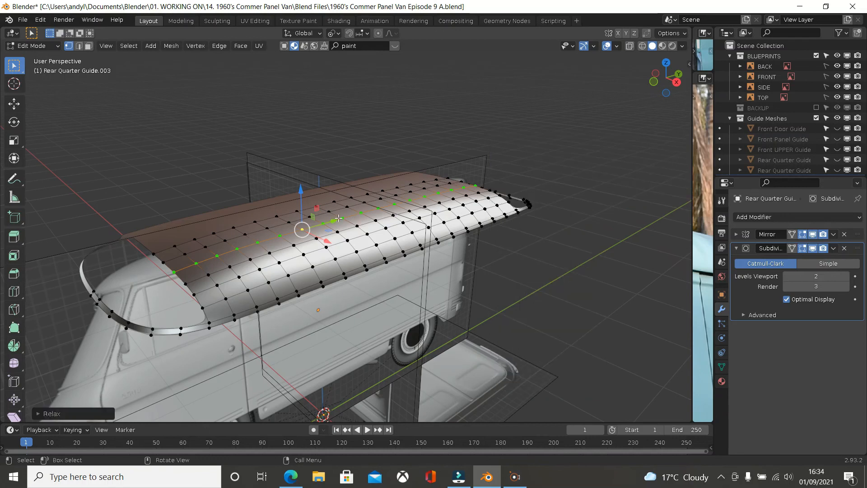
# Relax the fourth lengthwise roof loop out from the centreline with LoopTools
pyautogui.press('alt')
pyautogui.keyDown('alt'); pyautogui.click(288, 247); pyautogui.keyUp('alt')
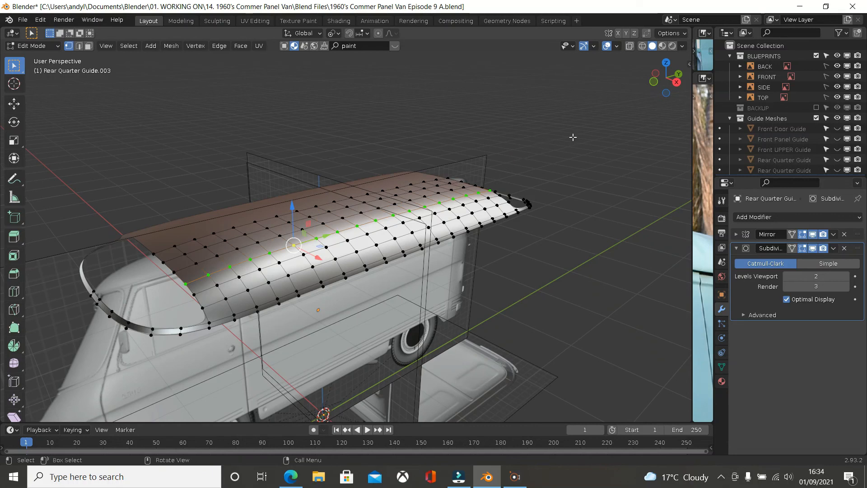
pyautogui.rightClick(587, 137)
pyautogui.moveTo(589, 140)
pyautogui.click(637, 199)
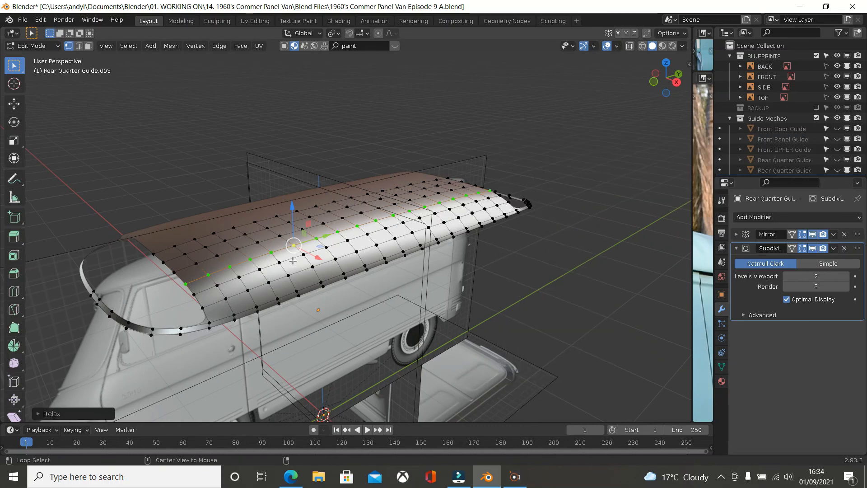
# Relax the fifth lengthwise roof loop out from the centreline with LoopTools
pyautogui.keyDown('alt'); pyautogui.click(293, 257); pyautogui.keyUp('alt')
pyautogui.rightClick(589, 125)
pyautogui.moveTo(596, 126)
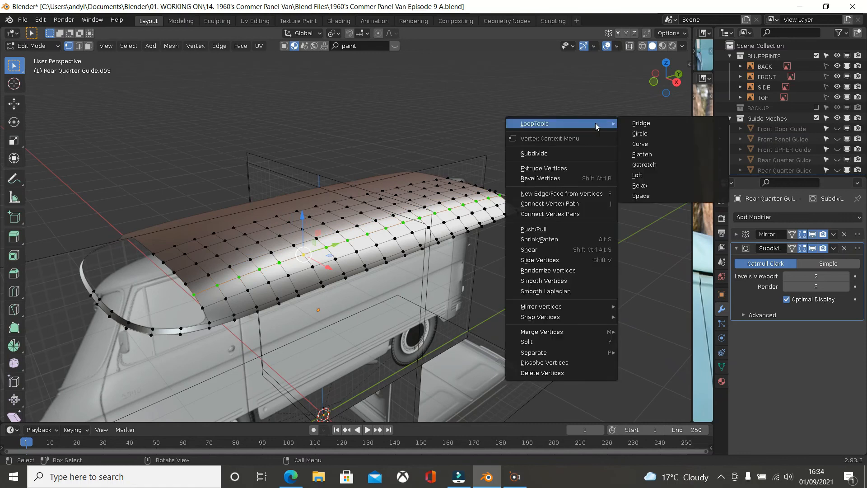
pyautogui.click(635, 186)
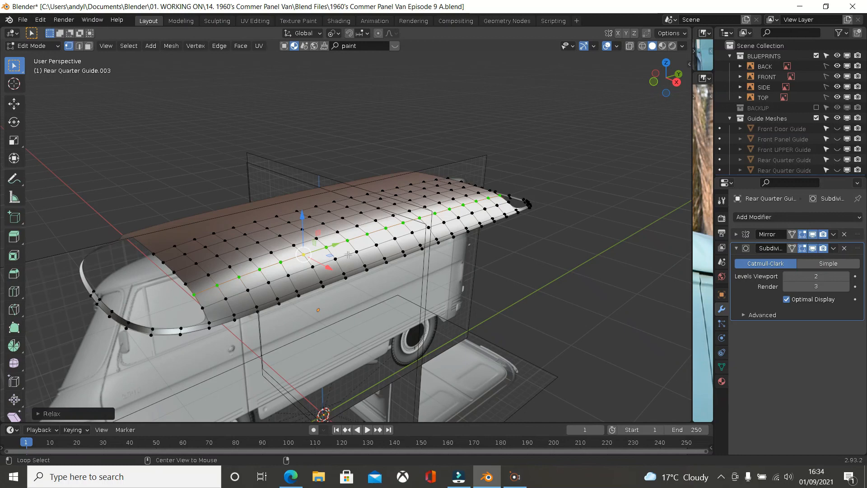
# Relax the sixth lengthwise roof loop, just above the roof's lower edge, with LoopTools
pyautogui.keyDown('alt'); pyautogui.click(385, 225); pyautogui.keyUp('alt')
pyautogui.rightClick(580, 127)
pyautogui.moveTo(582, 127)
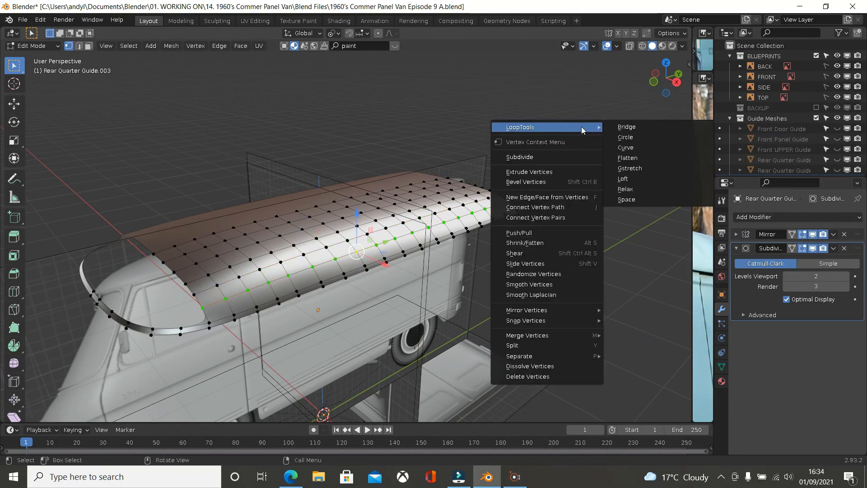
pyautogui.click(615, 189)
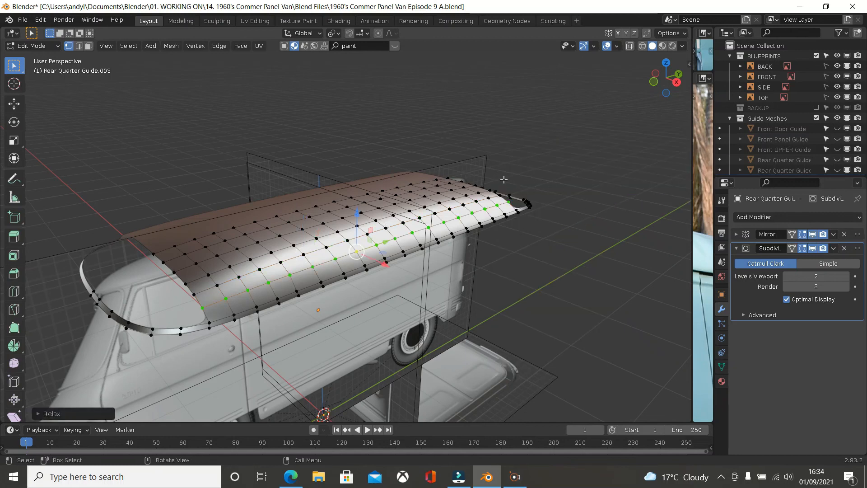
# Return to Object Mode and change the viewport MatCap to the glossy red one with a white highlight band
pyautogui.moveTo(432, 138); pyautogui.dragTo(426, 133, button='middle')
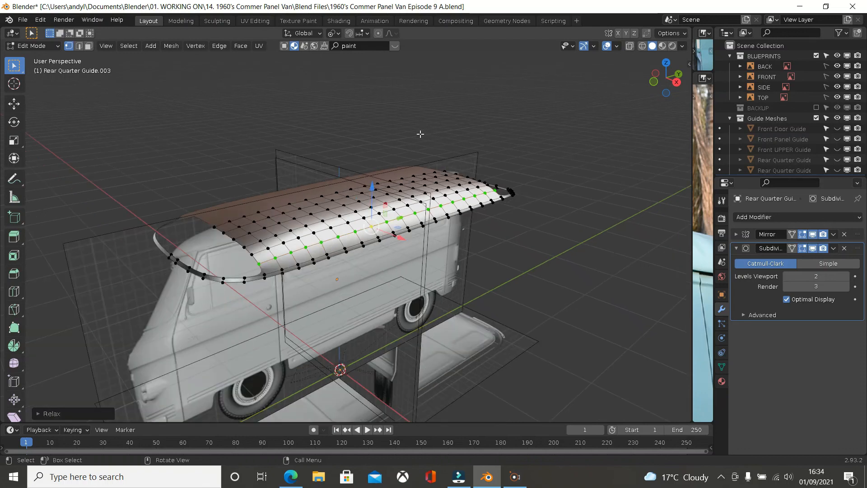
pyautogui.moveTo(349, 137); pyautogui.dragTo(364, 246, button='middle')
pyautogui.press('Tab')
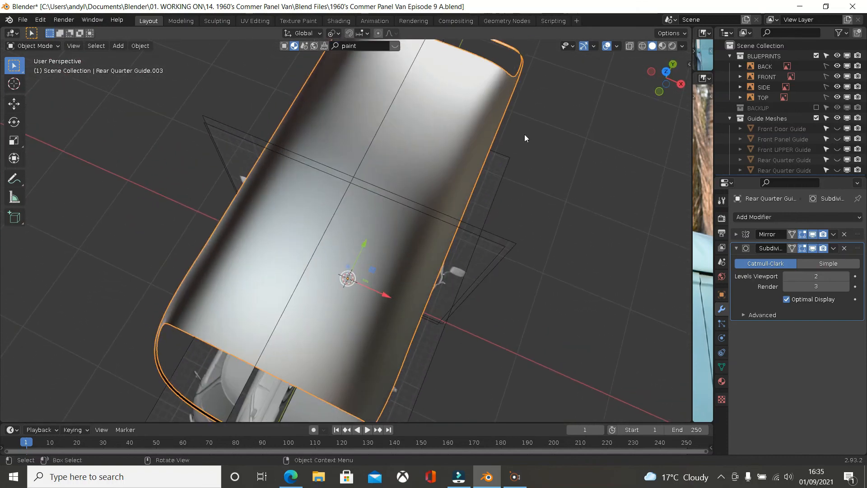
pyautogui.click(681, 45)
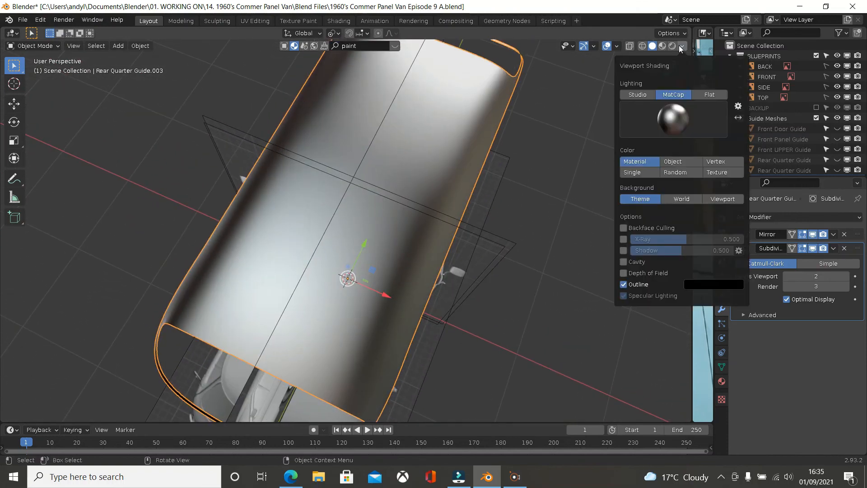
pyautogui.click(675, 117)
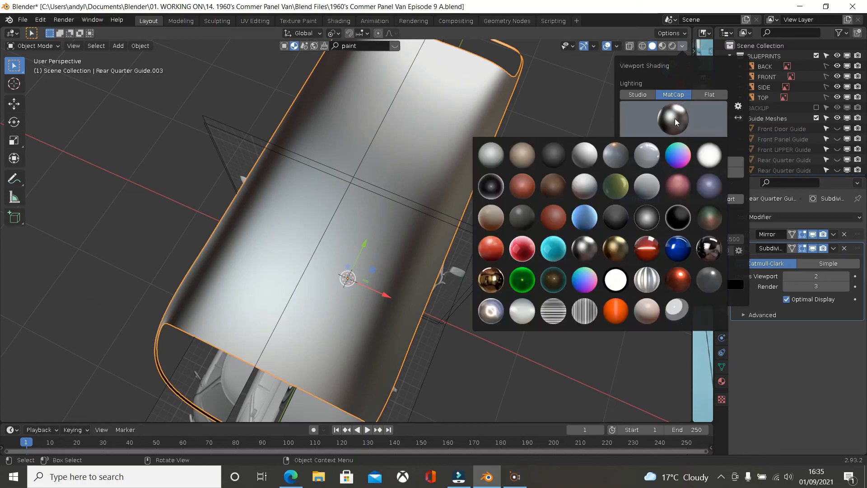
pyautogui.click(647, 248)
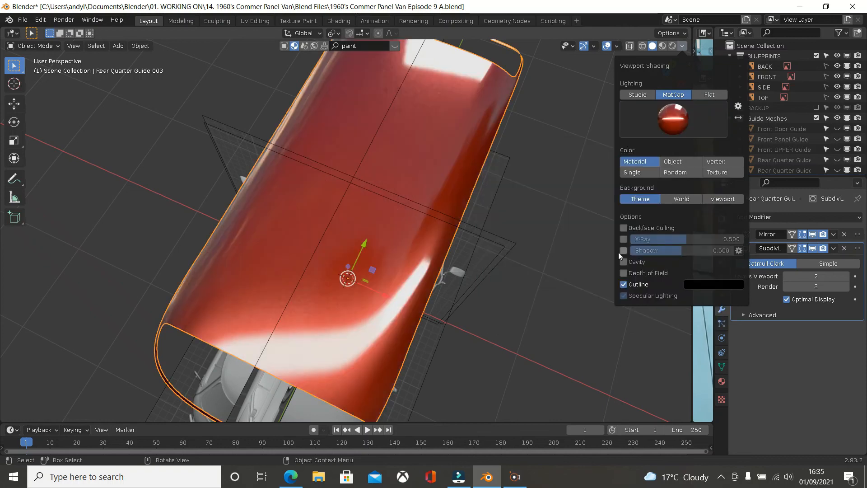
# Check the roof's reflections from several angles and unhide all hidden objects in the scene
pyautogui.moveTo(486, 258); pyautogui.dragTo(382, 196, button='middle')
pyautogui.moveTo(428, 195); pyautogui.dragTo(391, 206, button='middle')
pyautogui.moveTo(551, 108); pyautogui.dragTo(505, 186, button='middle')
pyautogui.scroll(1, 466, 214)
pyautogui.moveTo(470, 211); pyautogui.dragTo(612, 186, button='middle')
pyautogui.scroll(-6, 598, 195)
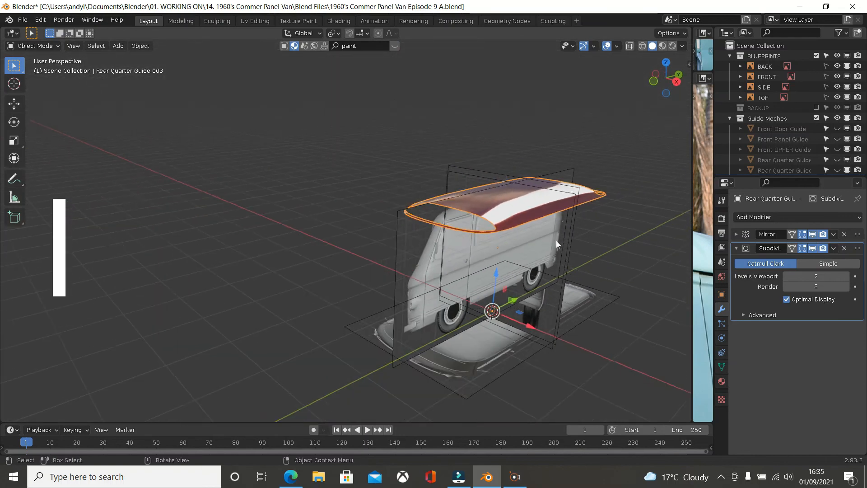
pyautogui.press('a')
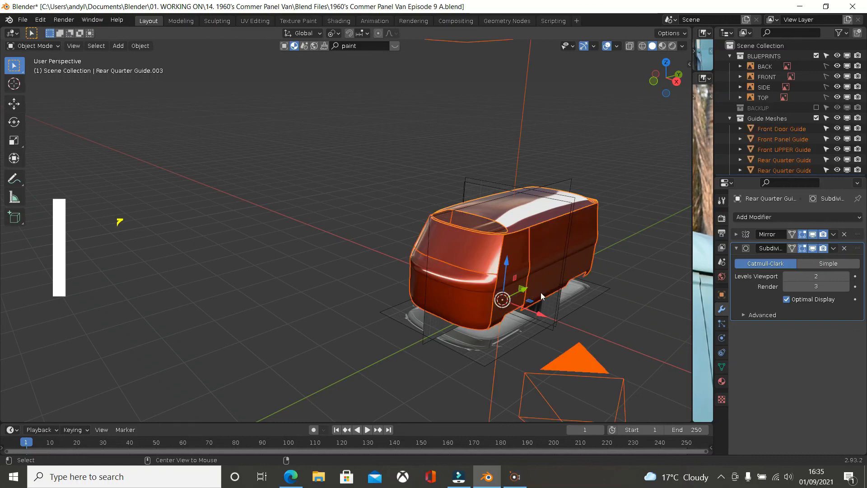
# Hide the area light and the camera so only the van's guide meshes and blueprints are shown
pyautogui.moveTo(530, 286); pyautogui.dragTo(495, 275, button='middle')
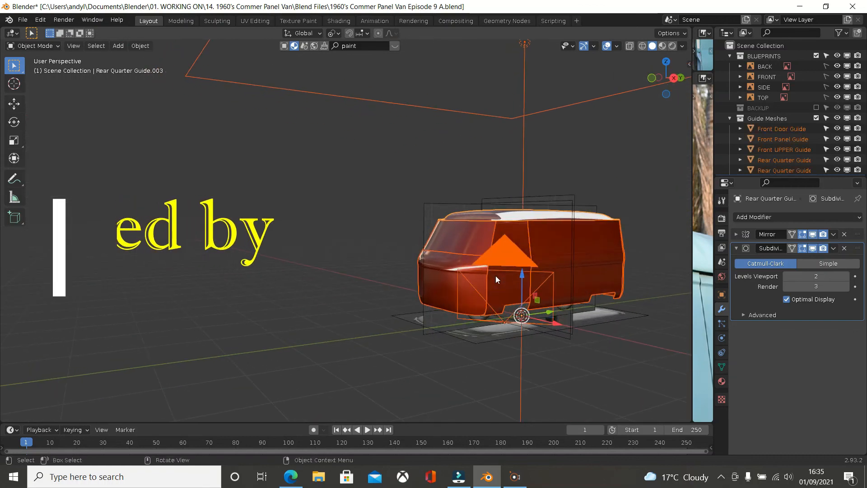
pyautogui.moveTo(529, 181); pyautogui.dragTo(531, 177, button='middle')
pyautogui.scroll(-2, 532, 178)
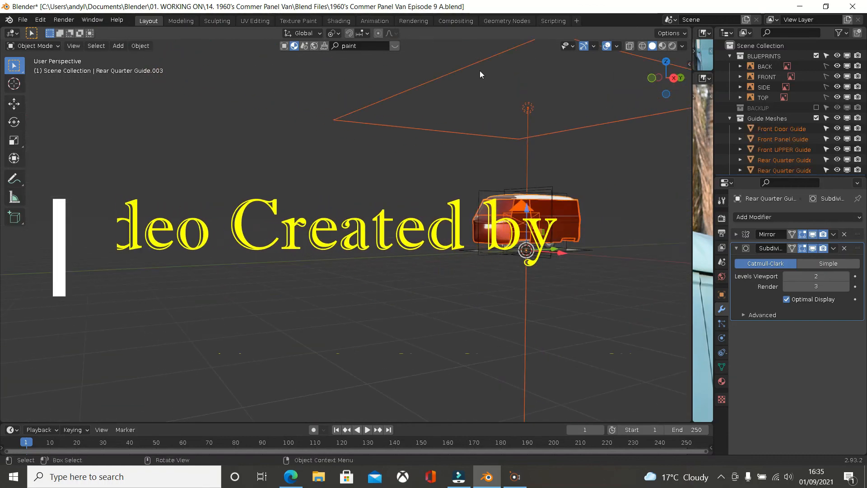
pyautogui.click(480, 66)
pyautogui.click(511, 153)
pyautogui.moveTo(511, 187); pyautogui.dragTo(555, 232, button='middle')
pyautogui.click(569, 235)
pyautogui.press('h')
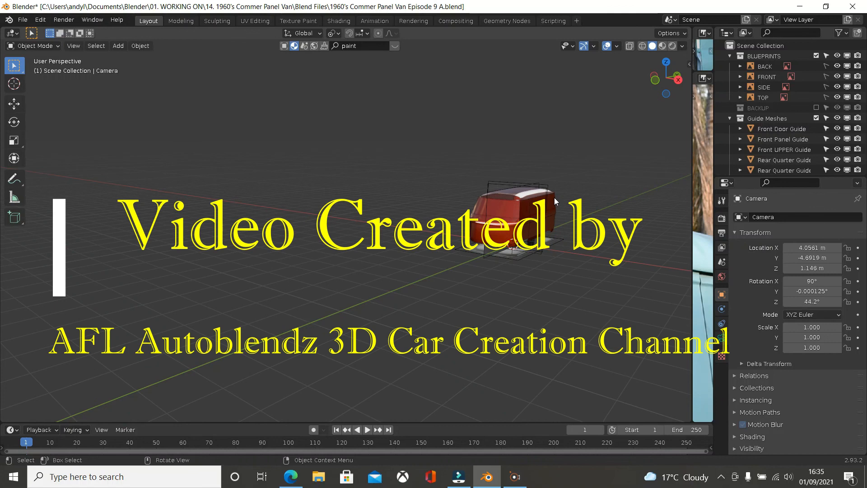
# Clear the object selection and exclude the BLUEPRINTS collection from the view layer
pyautogui.click(519, 186)
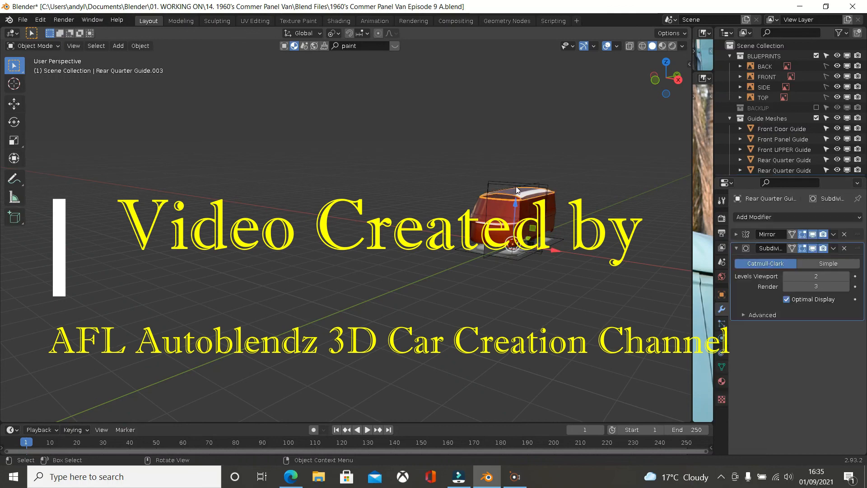
pyautogui.click(495, 183)
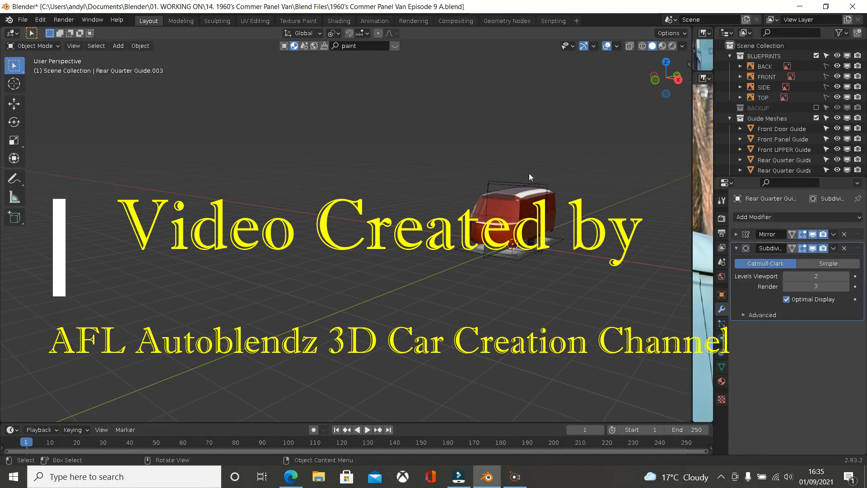
pyautogui.scroll(2, 529, 173)
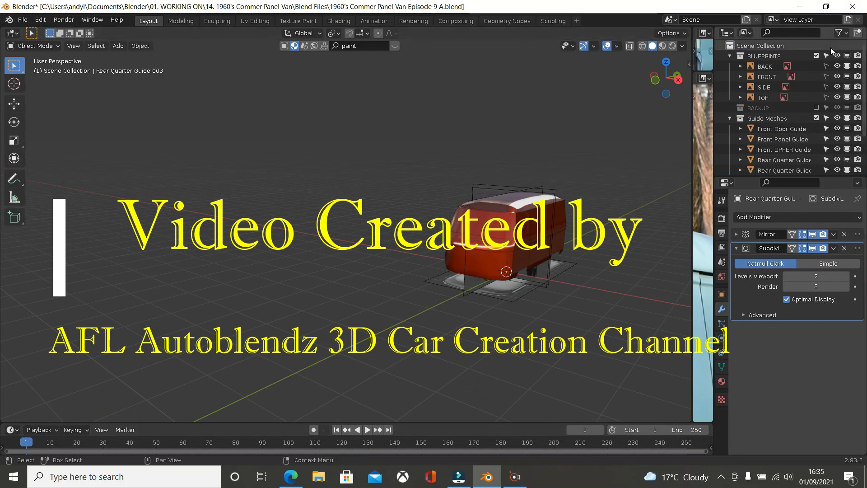
pyautogui.click(816, 55)
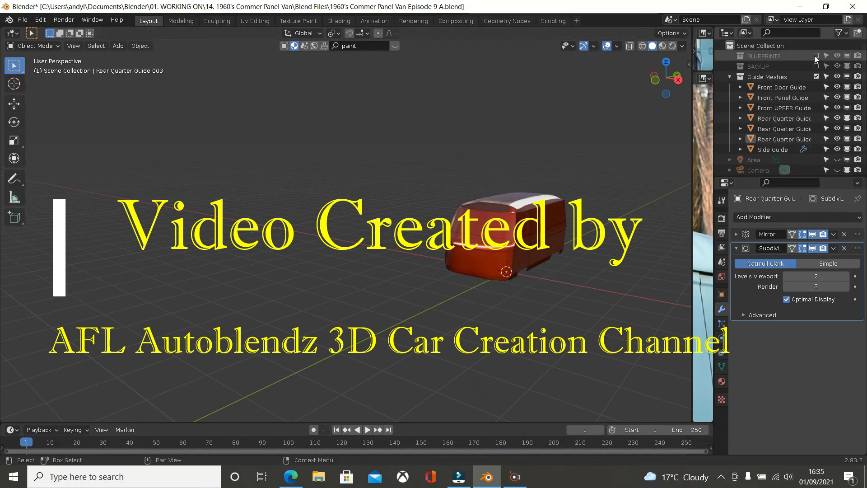
pyautogui.scroll(2, 501, 208)
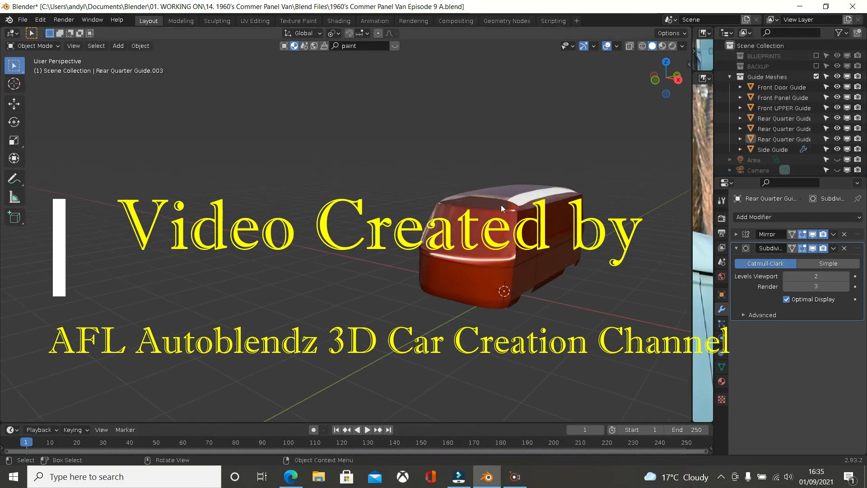